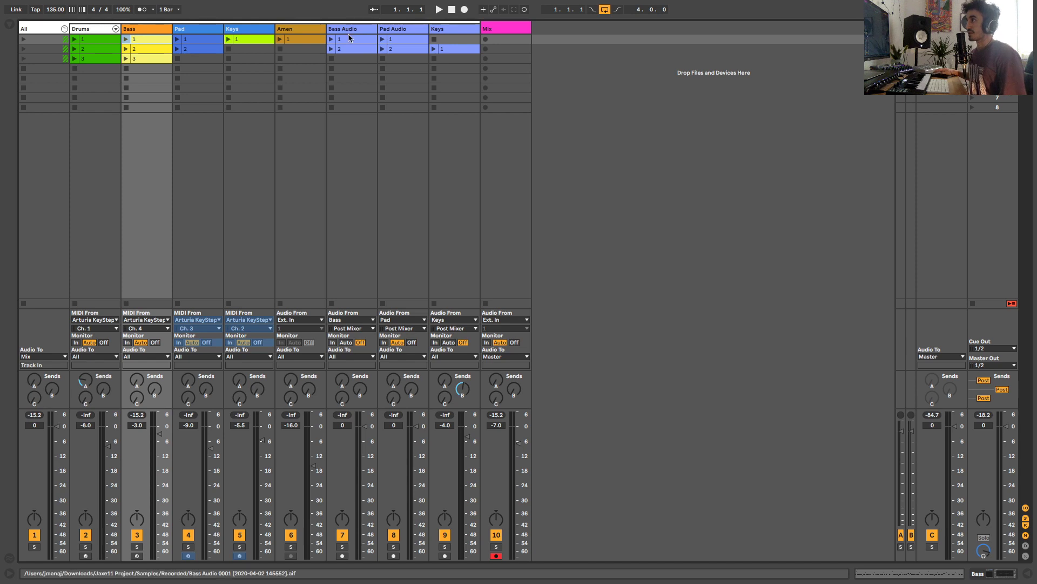
Step: Play the first Bass Audio clip and raise the Mix track's volume to -3.0 dB
click(398, 33)
click(444, 36)
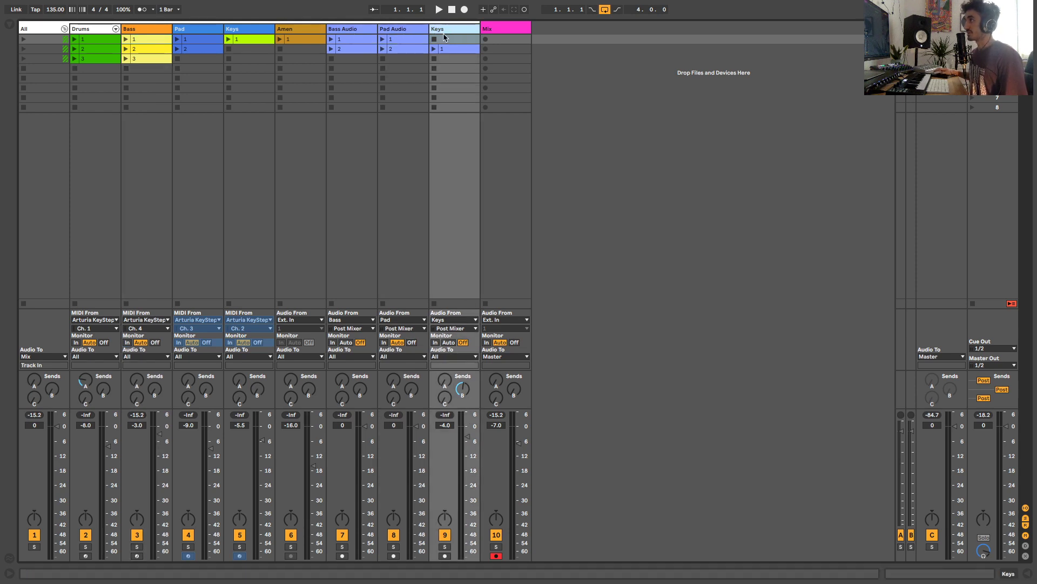
click(350, 30)
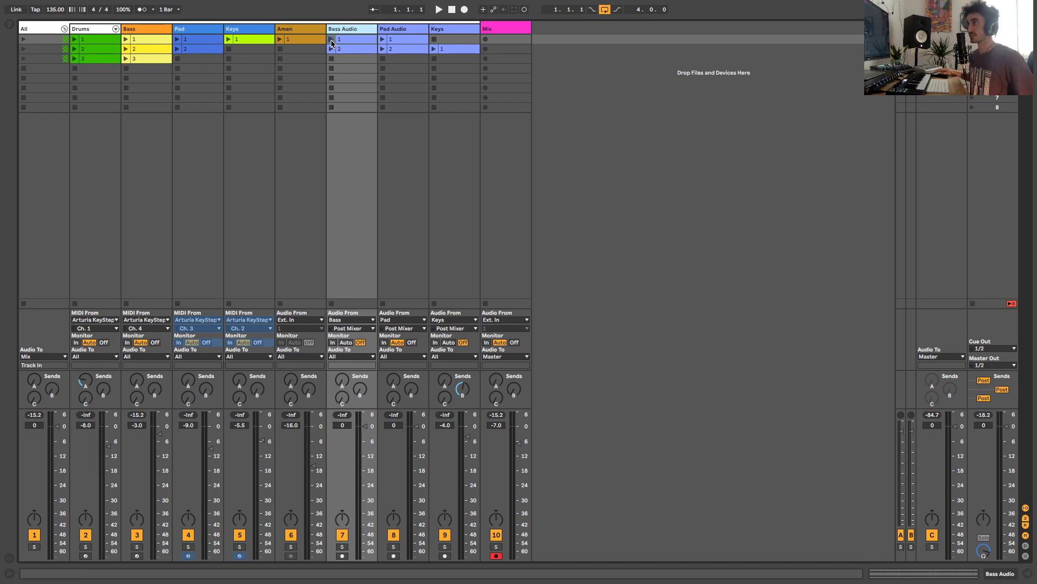
click(331, 39)
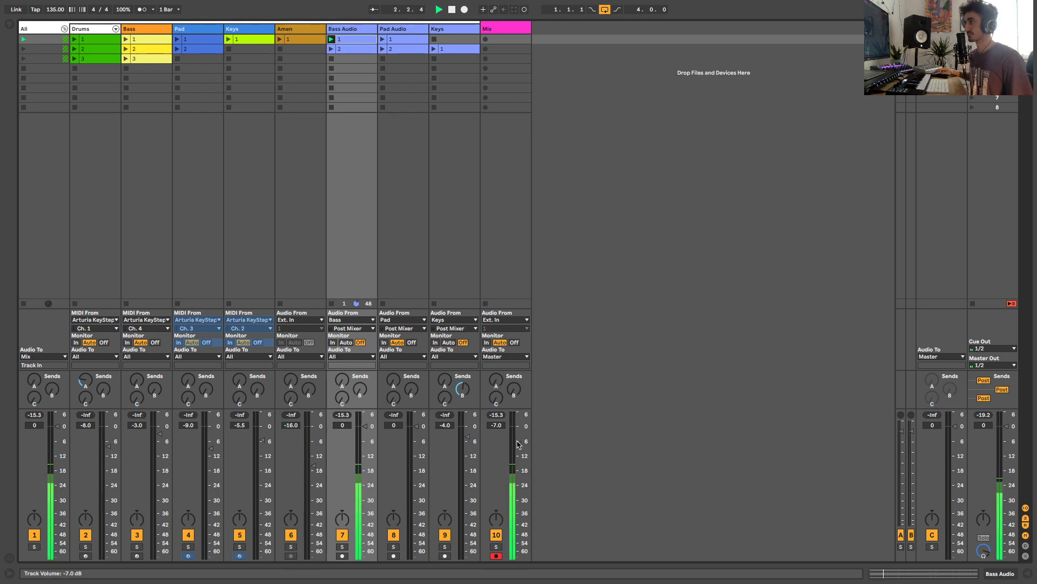
drag(519, 442, 519, 439)
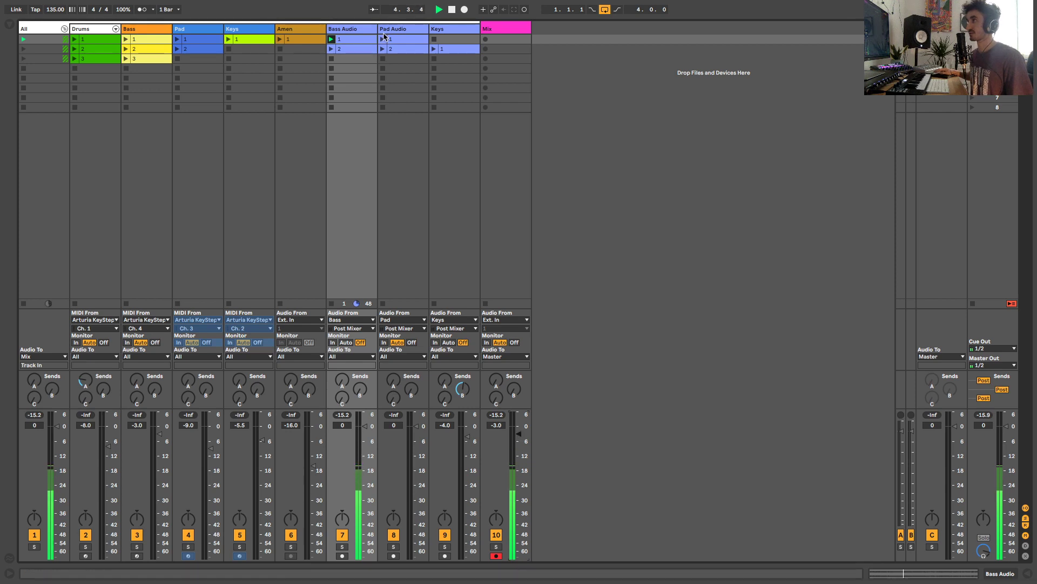
Step: Audition the first Drums clip with the bass and examine the first Bass Audio clip's waveform in an enlarged clip view
click(76, 39)
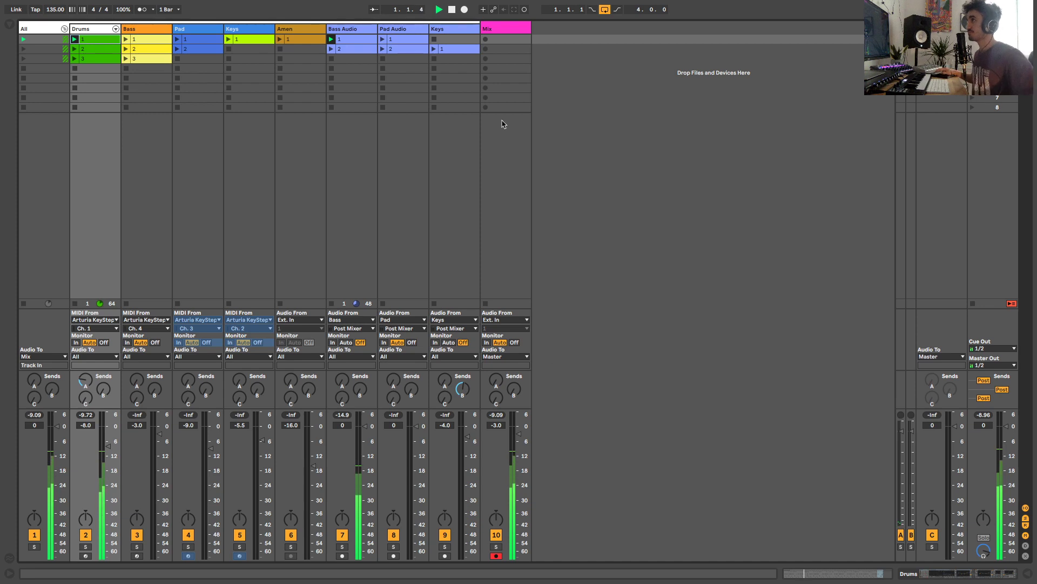
click(75, 69)
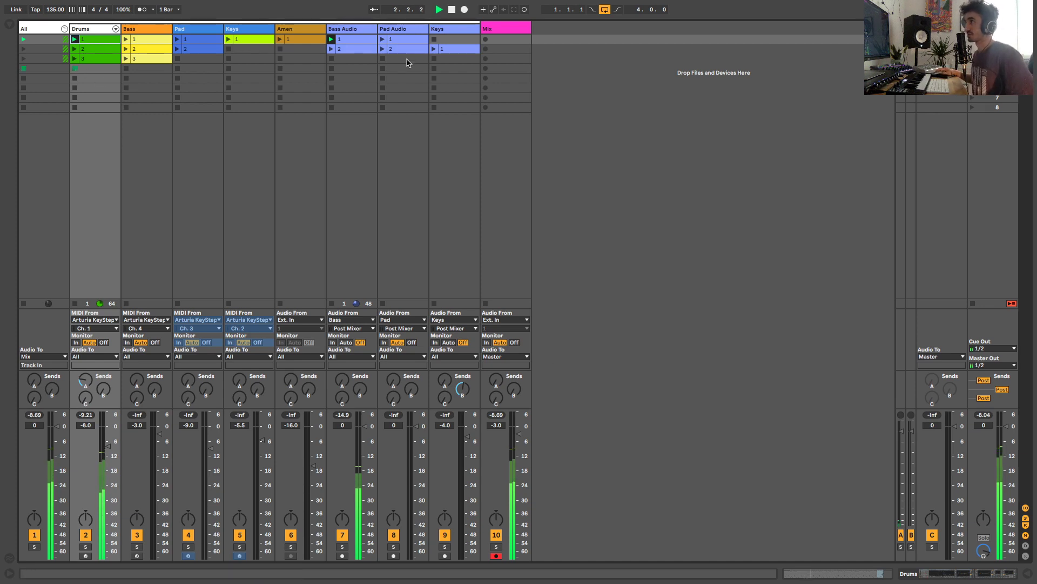
click(374, 39)
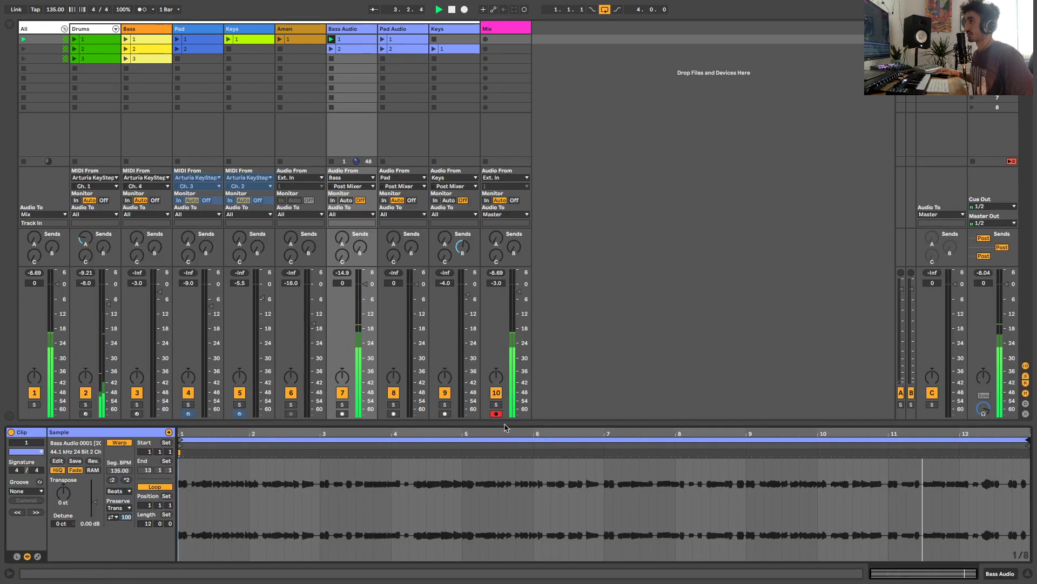
drag(595, 426, 595, 231)
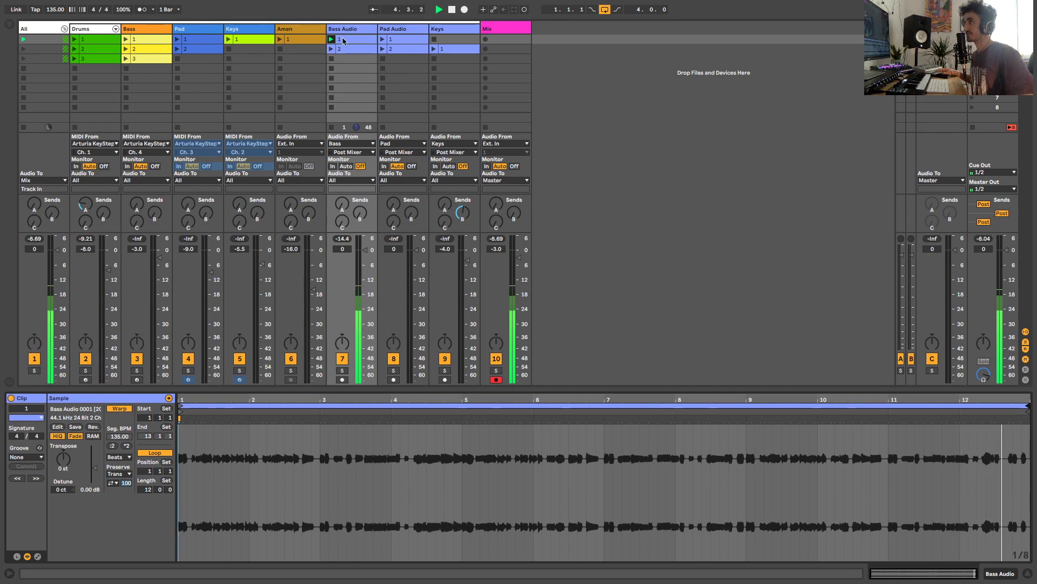
click(331, 60)
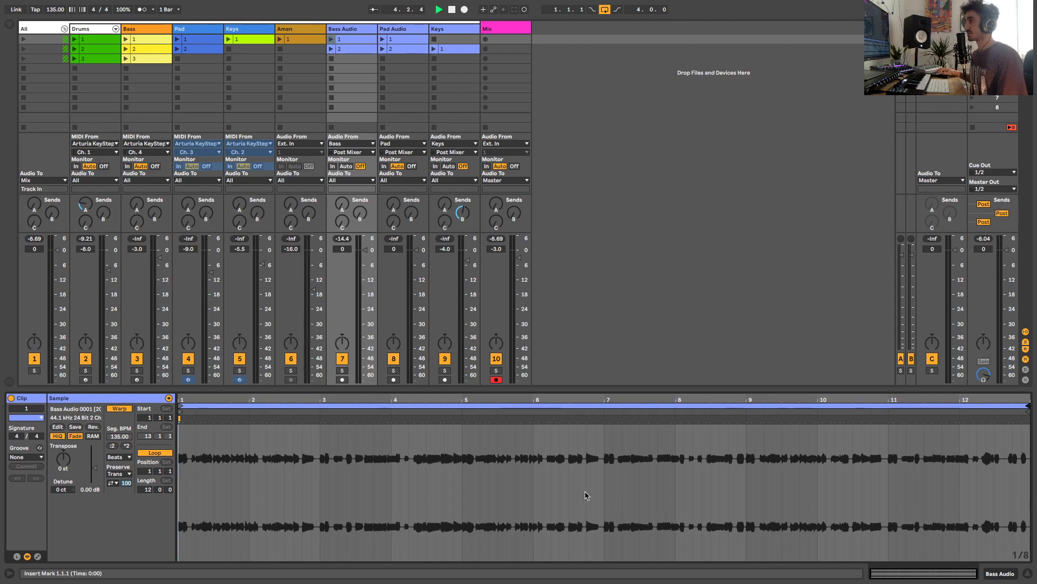
double_click(551, 388)
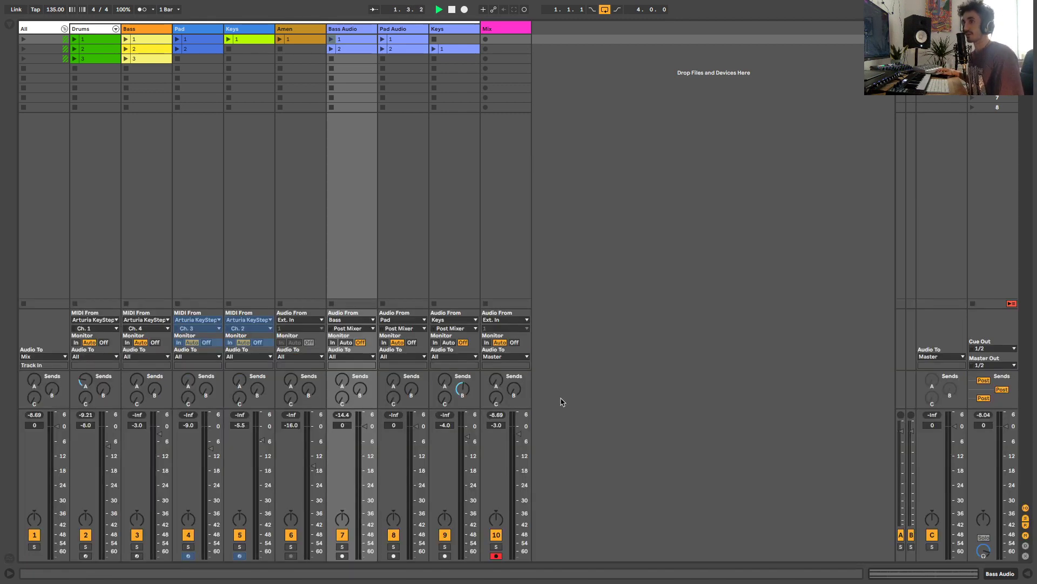
Step: Play the second Pad Audio clip and examine its waveform in an enlarged clip view
click(391, 46)
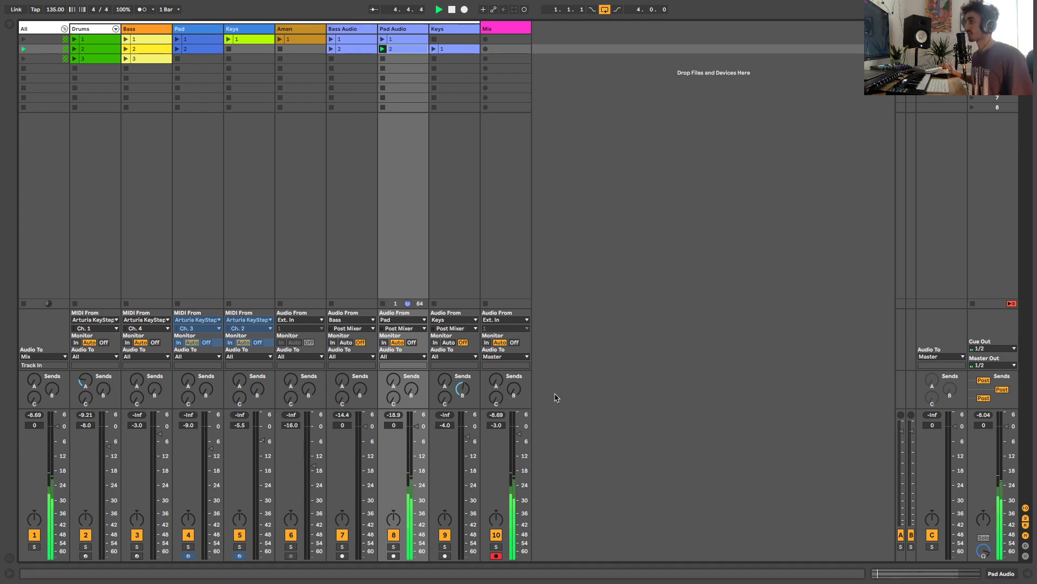
key(super+alt+l)
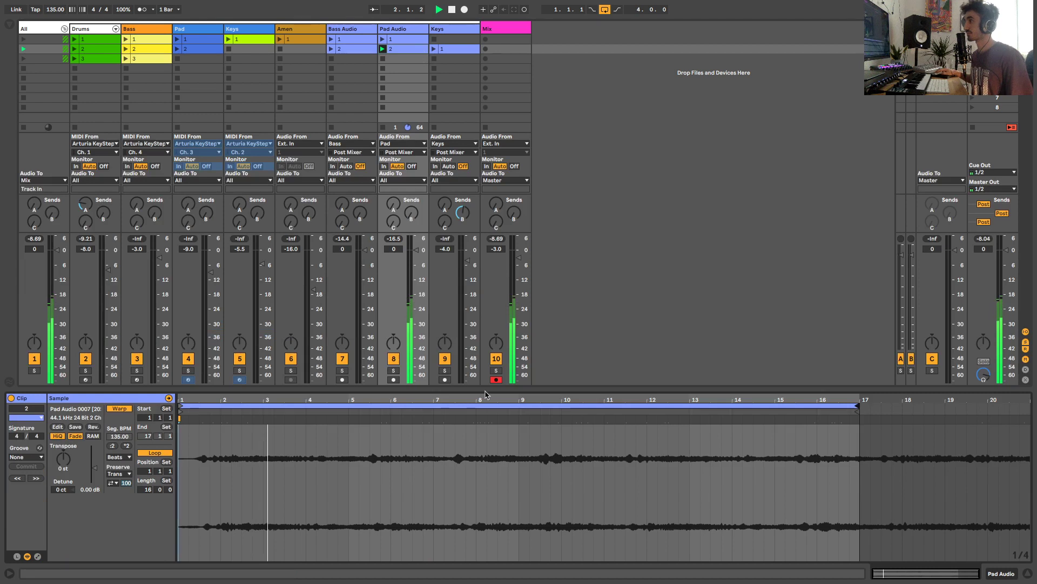
drag(485, 395, 495, 289)
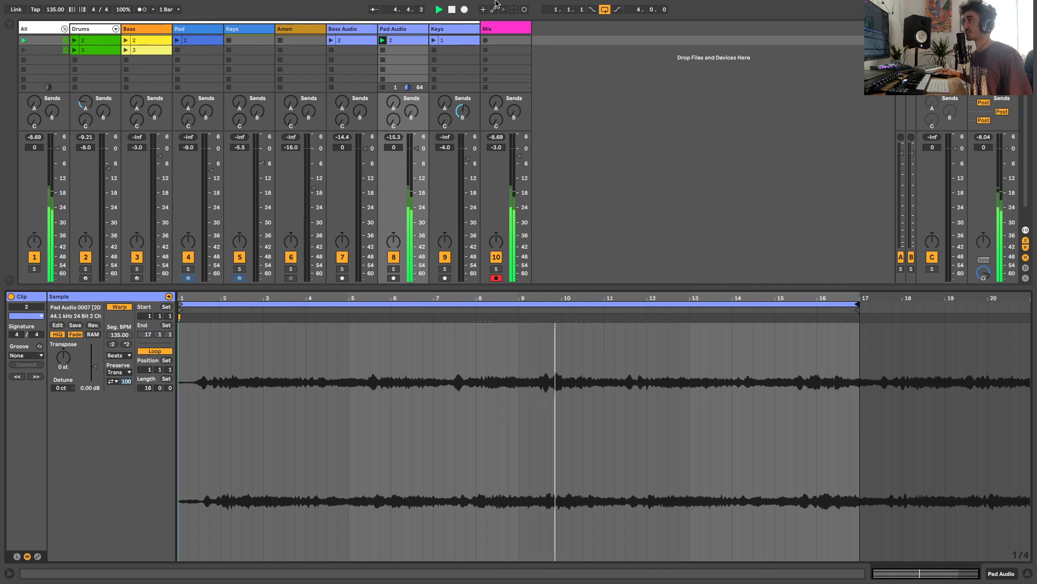
scroll(416, 75, up, 1)
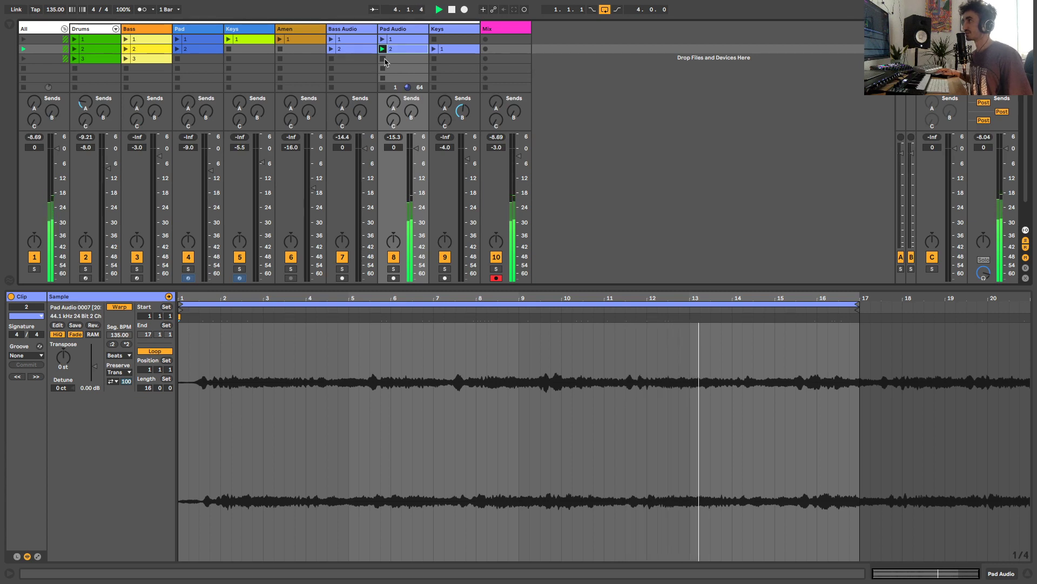
Step: Play the first Drums and Bass Audio clips over the running pad, and show the mixer's input/output section
click(74, 39)
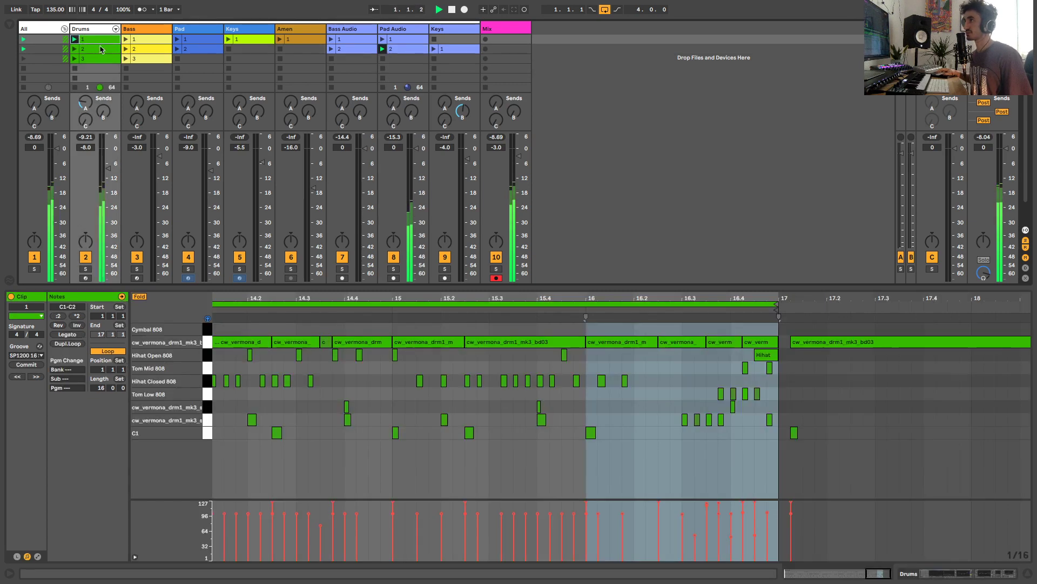
click(332, 40)
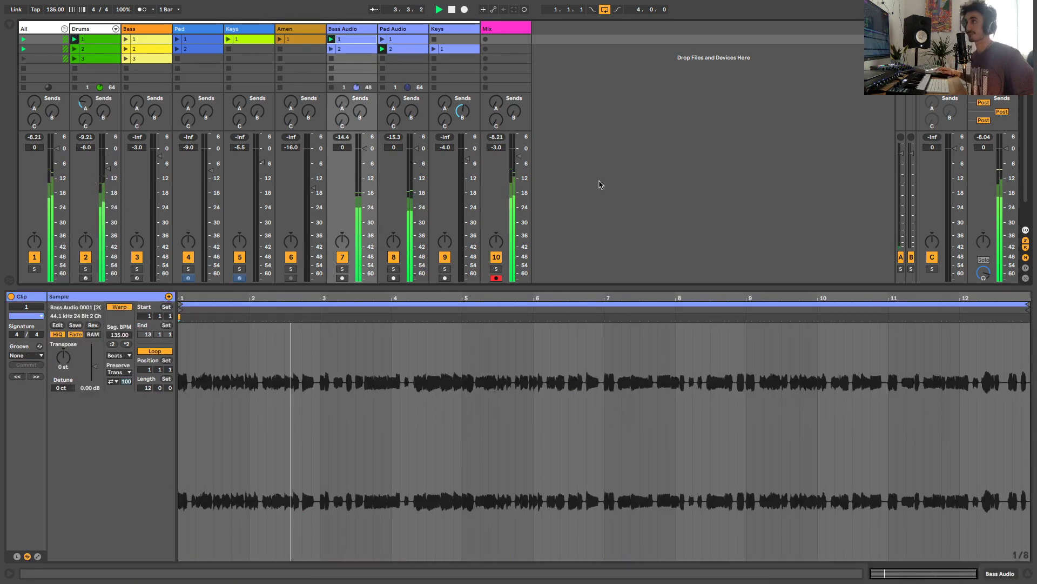
key(super+alt+i)
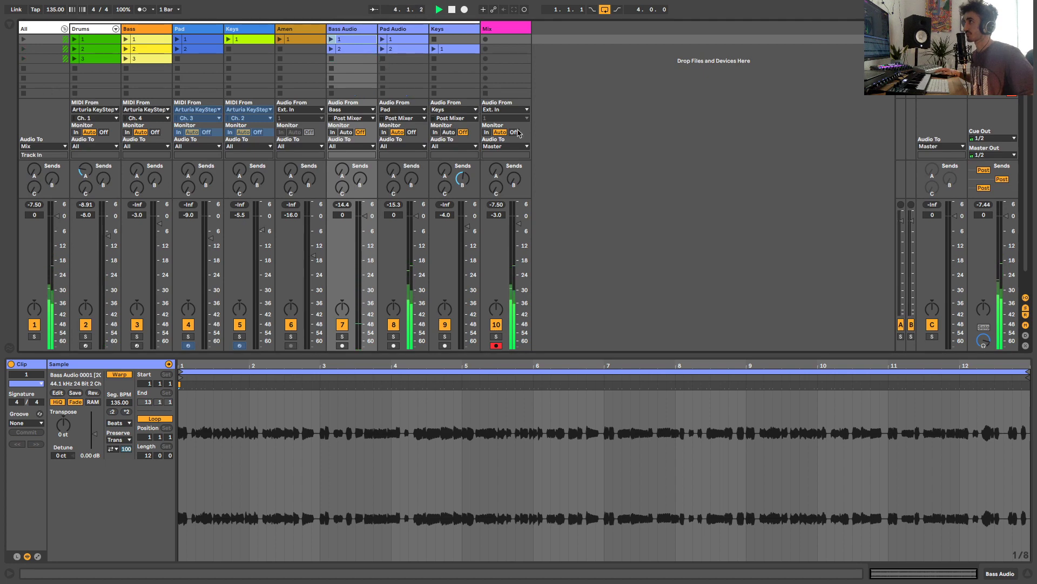
Step: Audition the recorded clip on the Keys audio track and move it up into the first scene
click(433, 48)
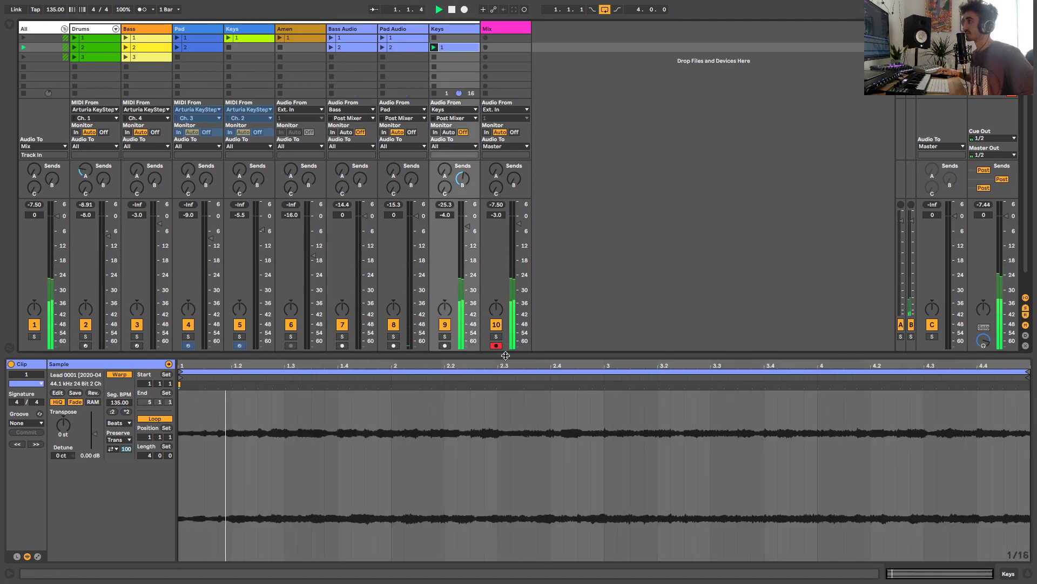
drag(505, 355, 505, 562)
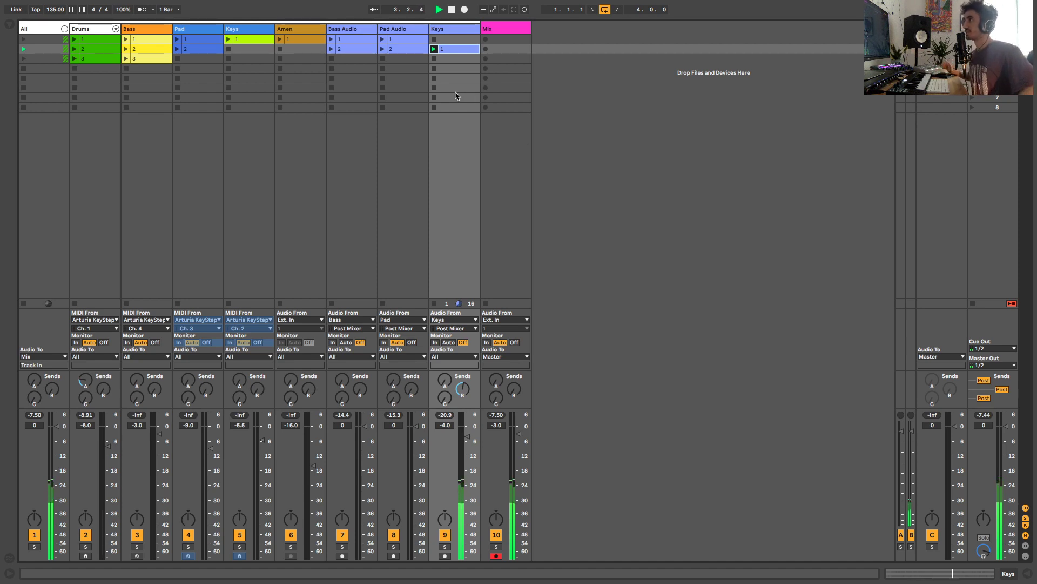
click(434, 59)
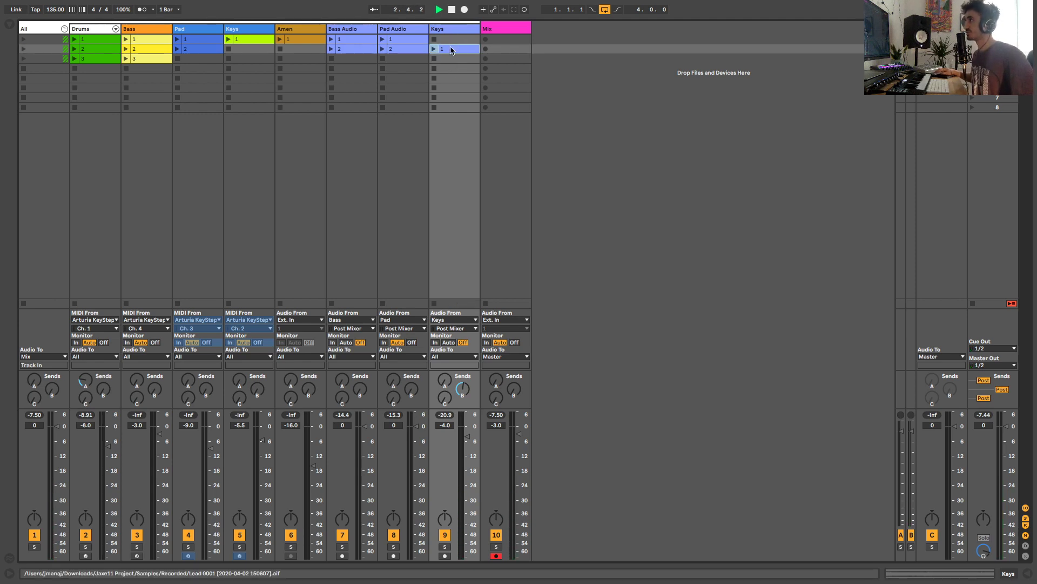
drag(453, 49, 453, 43)
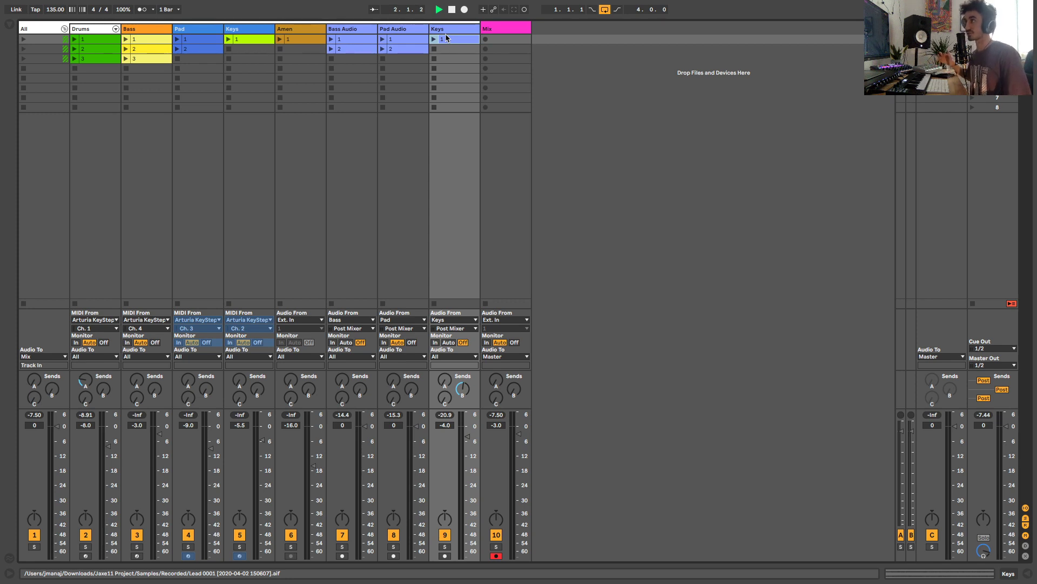
Step: Open the Pigments synth editor from the Bass track and move its window higher on the screen
double_click(156, 29)
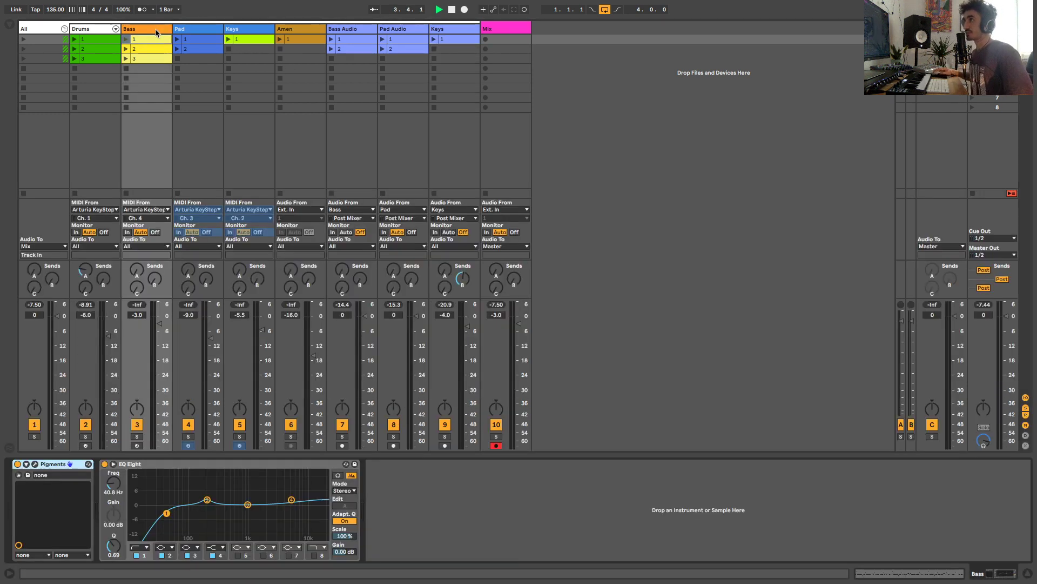
click(36, 465)
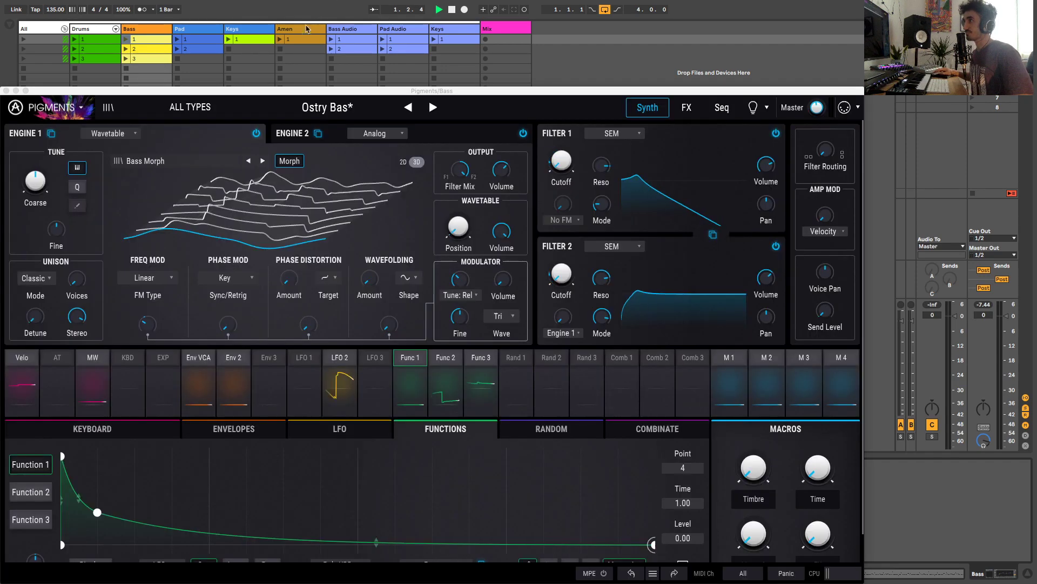
drag(285, 98, 285, 47)
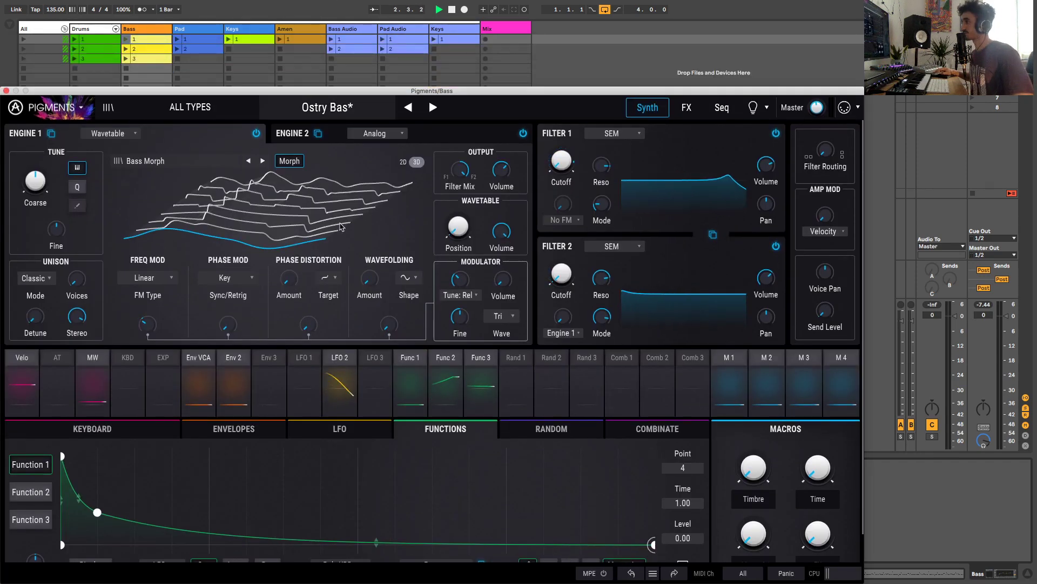
drag(558, 93, 558, 18)
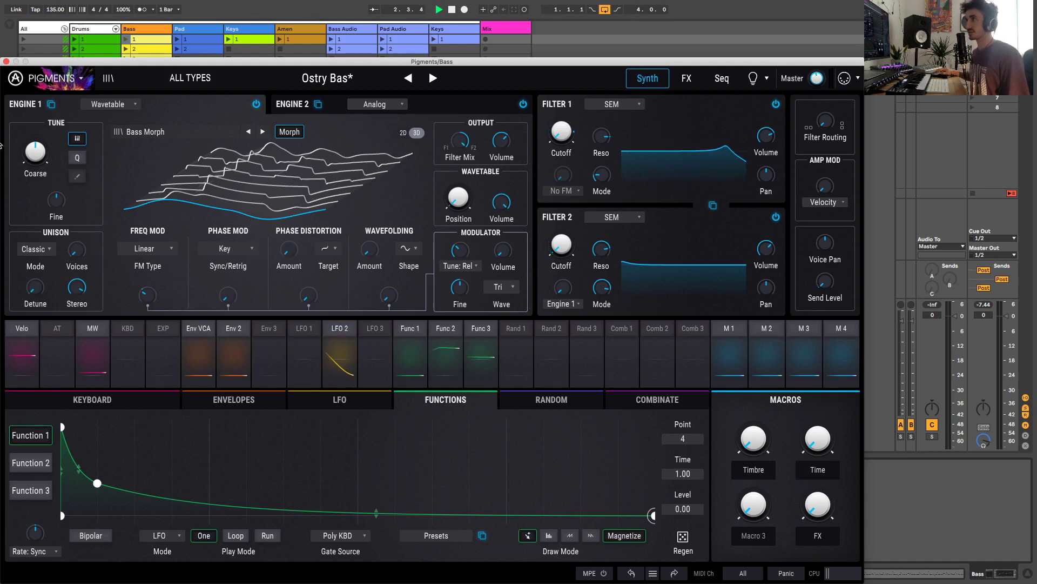
Step: Compare the Engine 1 and Engine 2 settings of the Ostry Bas patch
click(283, 108)
click(221, 106)
click(285, 106)
click(232, 106)
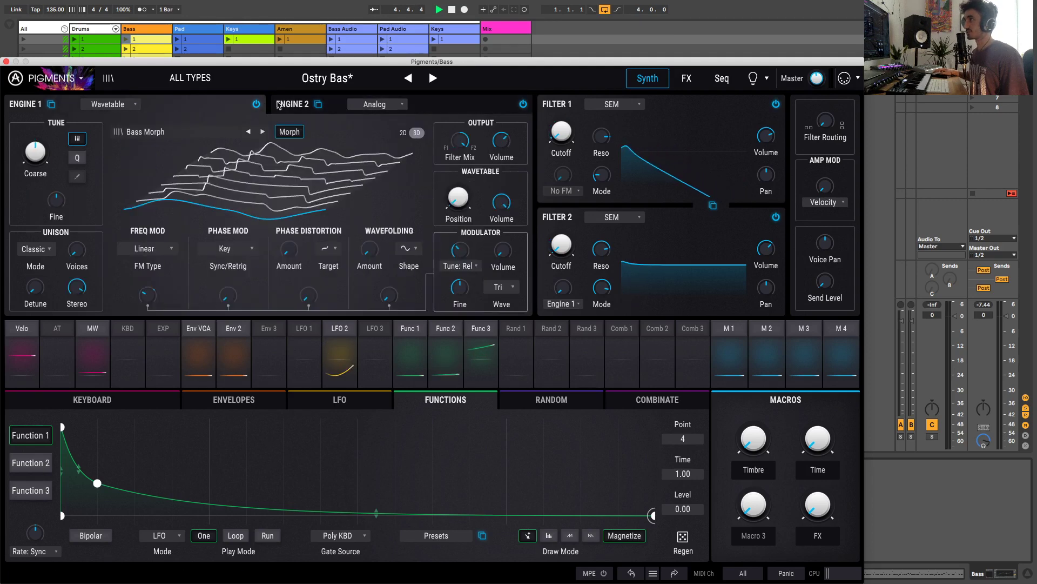
click(221, 108)
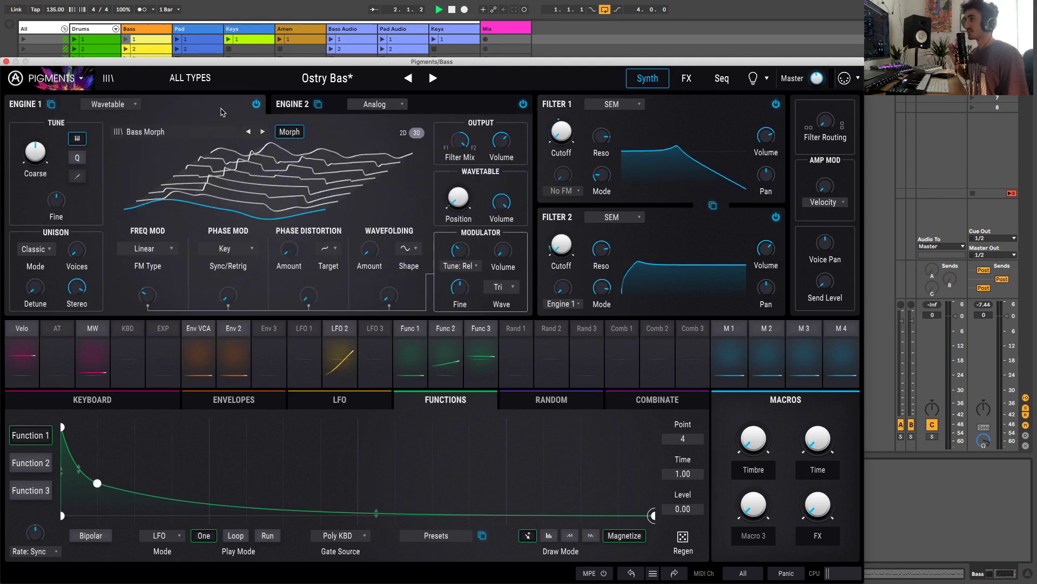
Step: Look through the available Engine 1 types while keeping Wavetable, and view both engines again
click(122, 107)
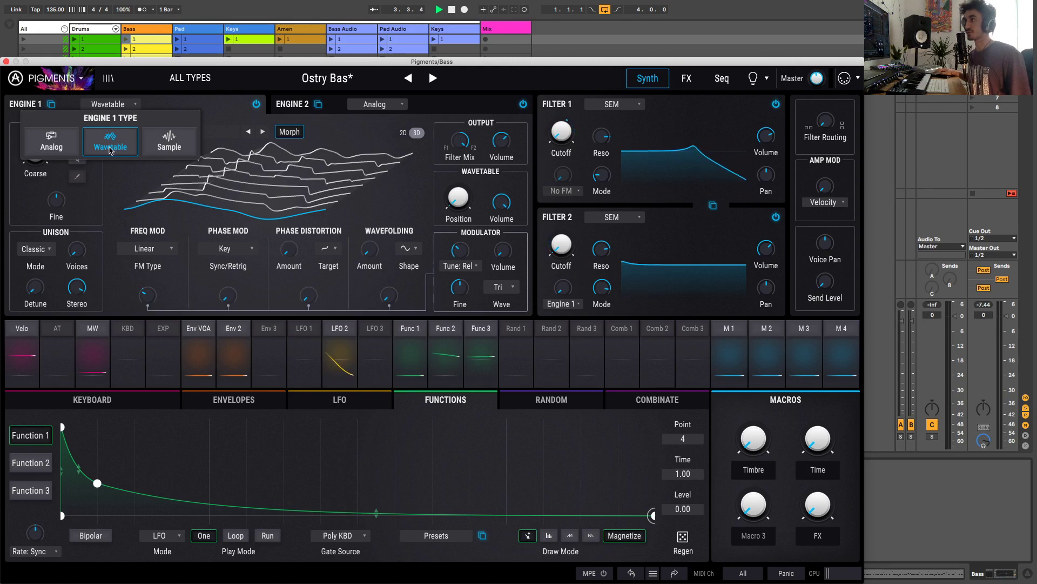
click(74, 141)
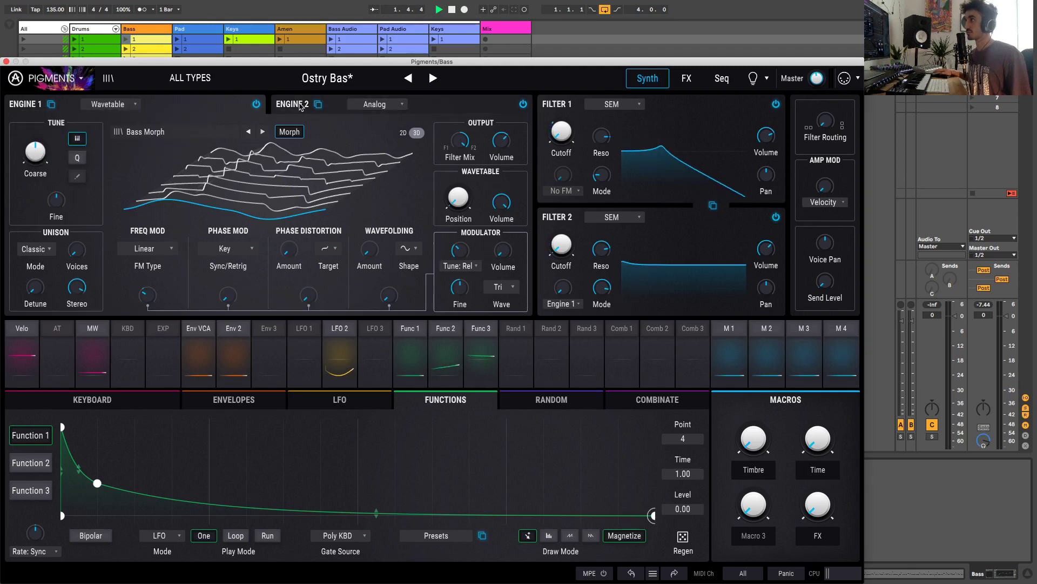
click(184, 105)
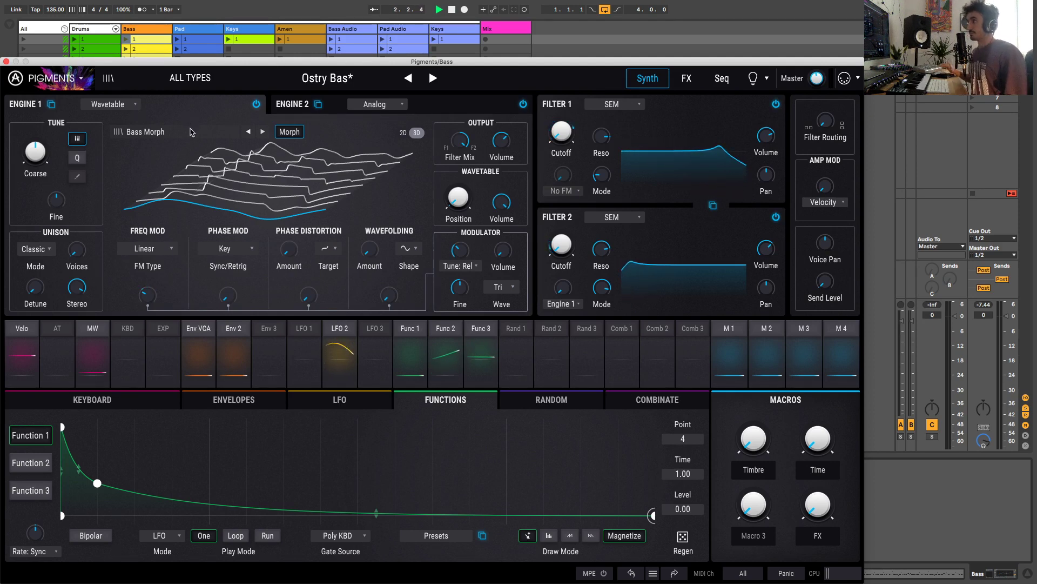
click(284, 110)
click(216, 113)
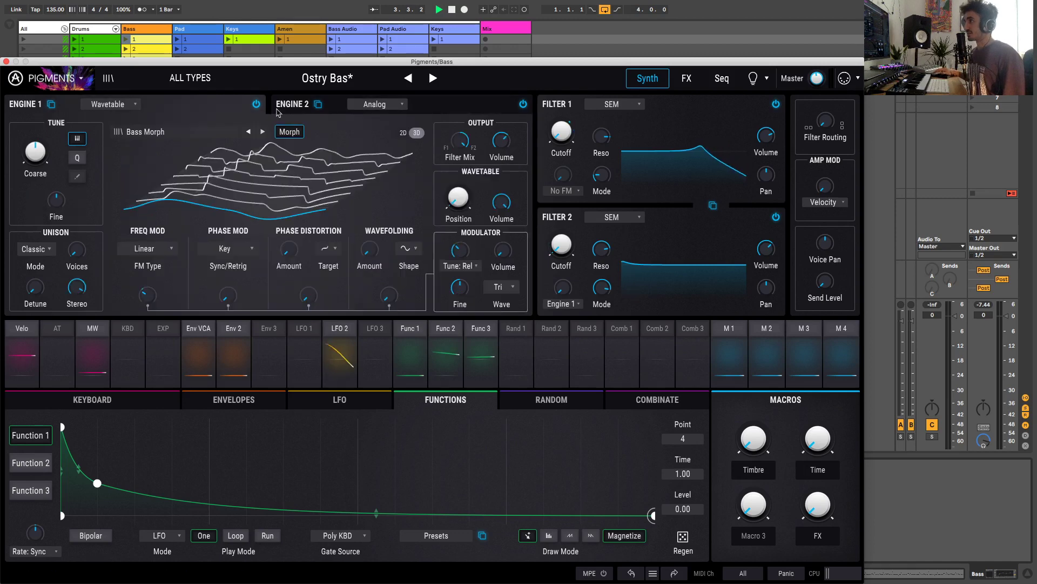
Step: Switch Engine 1 and Engine 2 off and back on
click(256, 104)
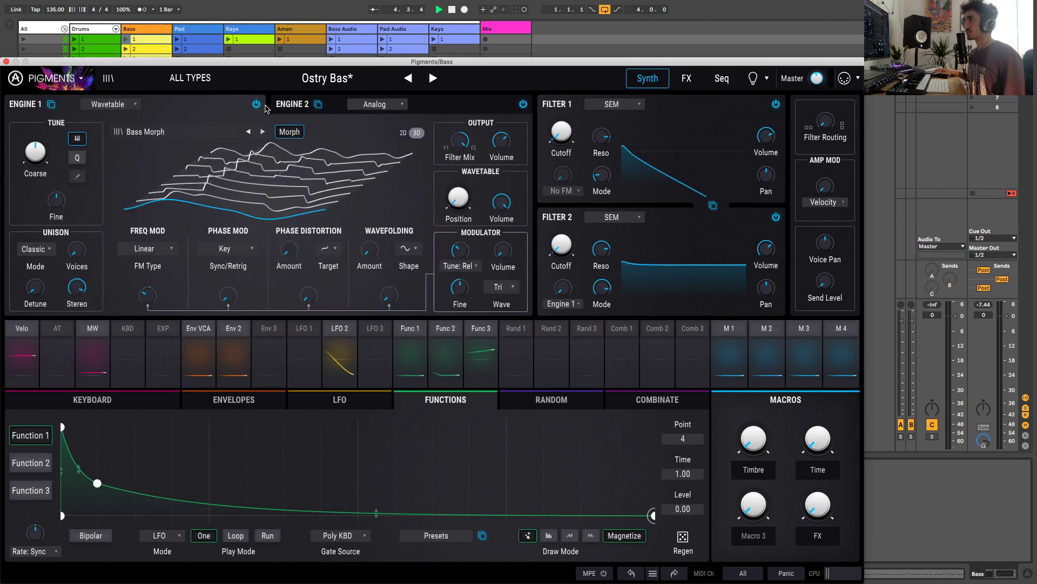
click(523, 103)
click(256, 104)
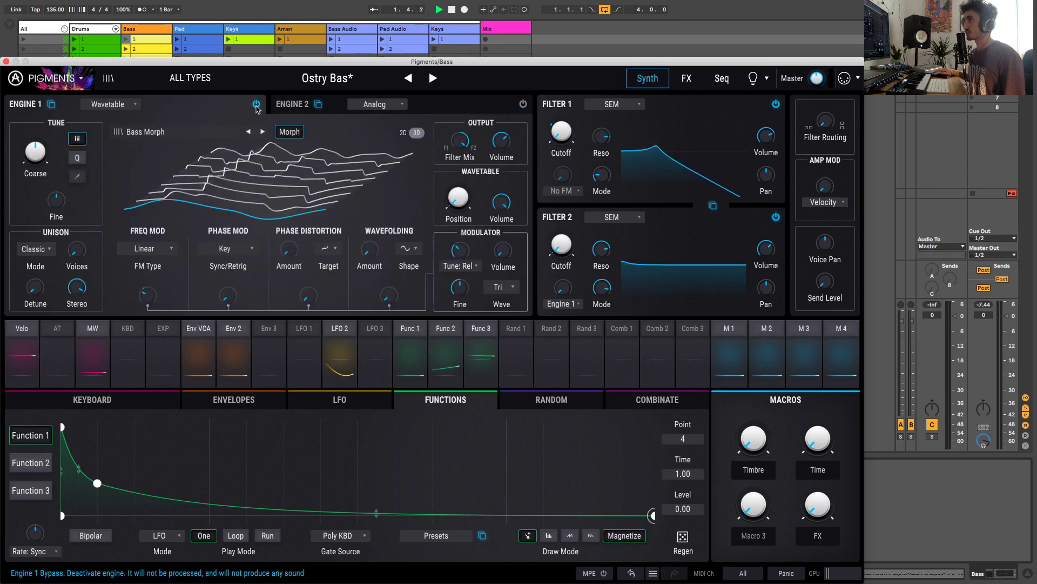
click(523, 104)
Step: Review Engine 2's Analog oscillators and return to Engine 1's Bass Morph wavetable
click(482, 108)
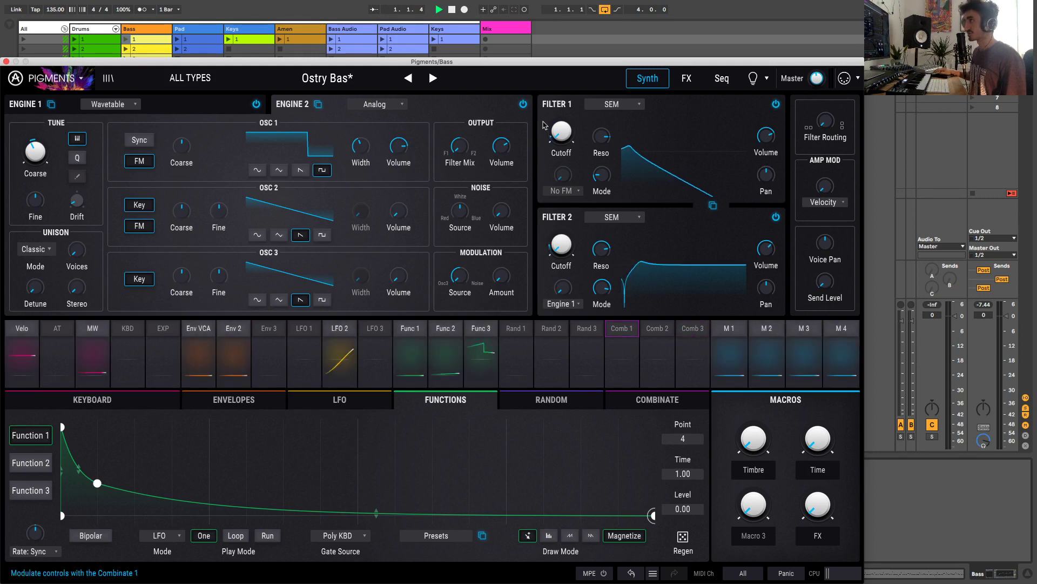
click(216, 103)
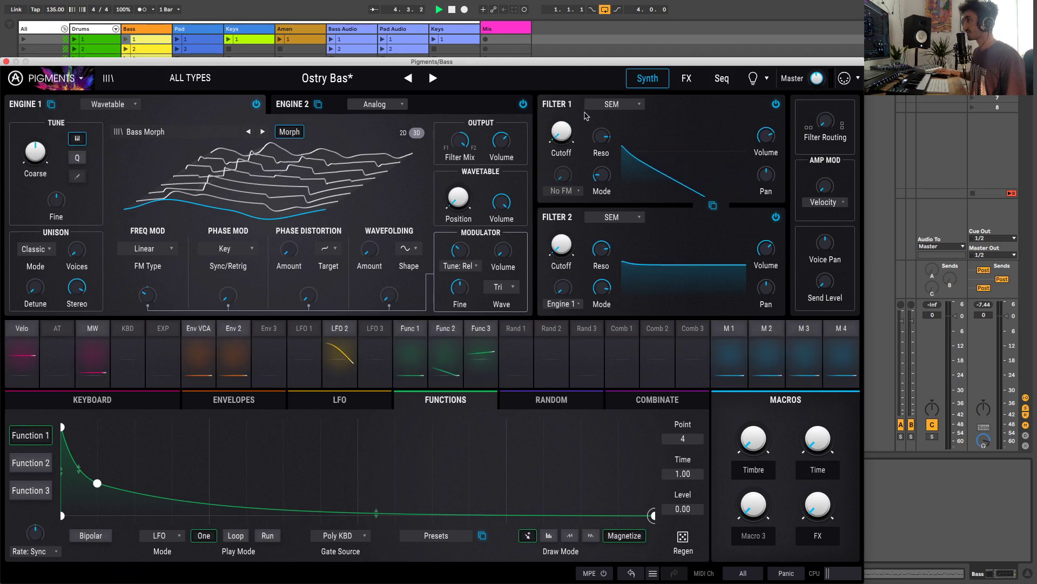
Step: Look through the available types for Filter 1 and Filter 2 while keeping SEM on both
click(611, 105)
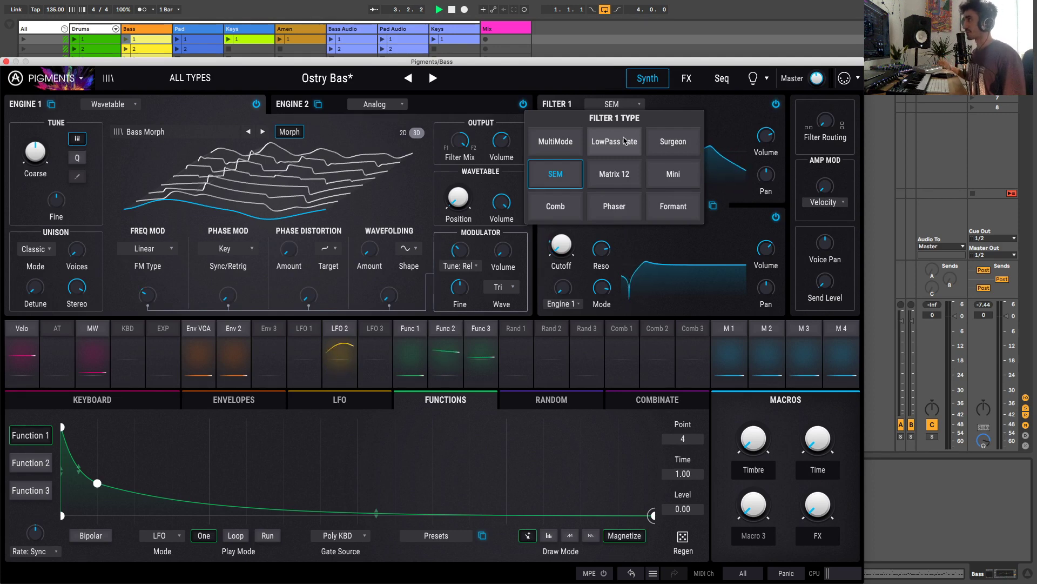
click(595, 97)
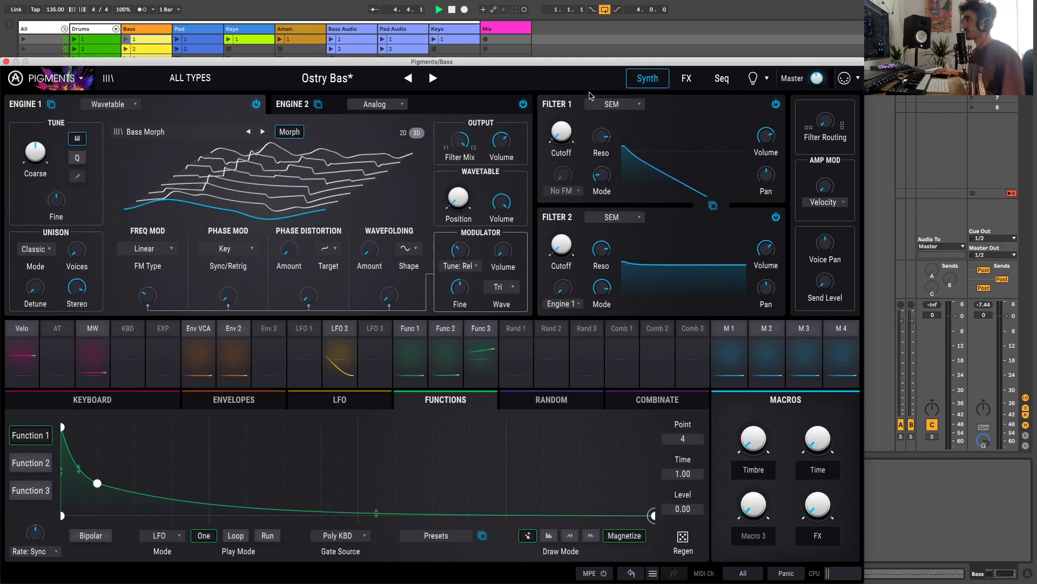
click(624, 217)
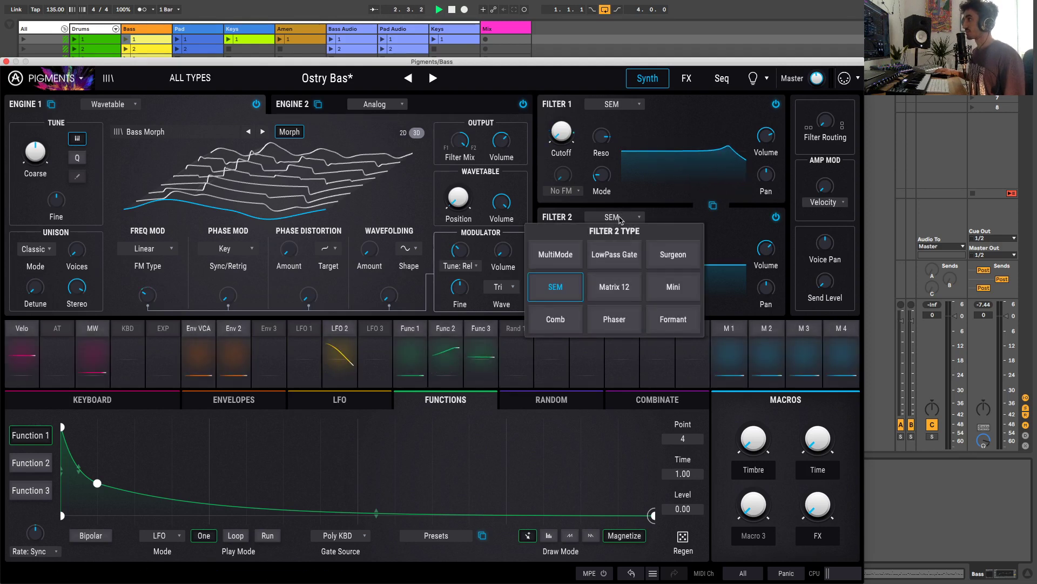
click(589, 212)
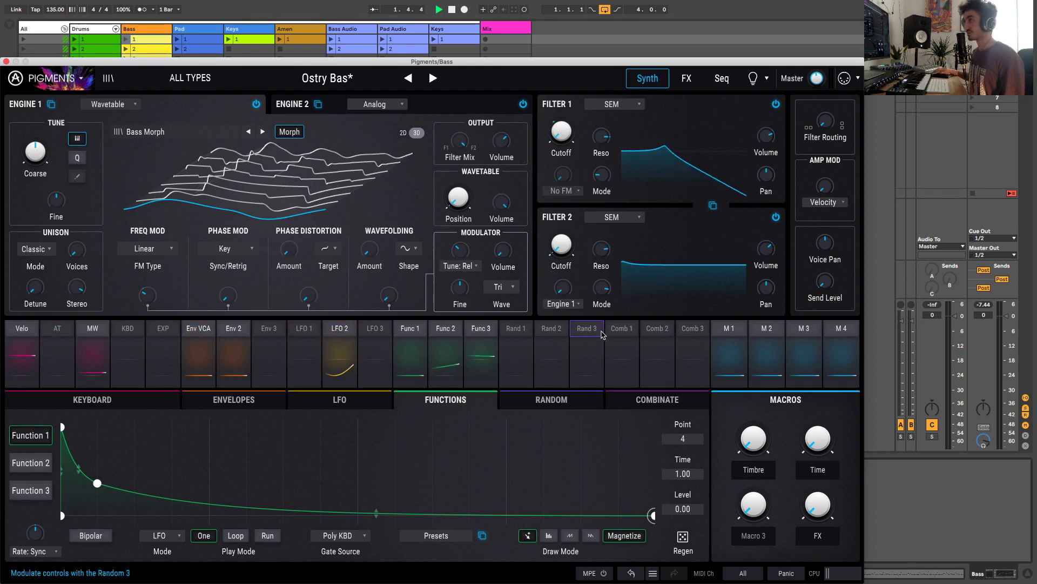
Step: Inspect the modulation routings of LFO 1 and LFO 3, close the routing view and check Filter 1's cutoff modulation
click(327, 341)
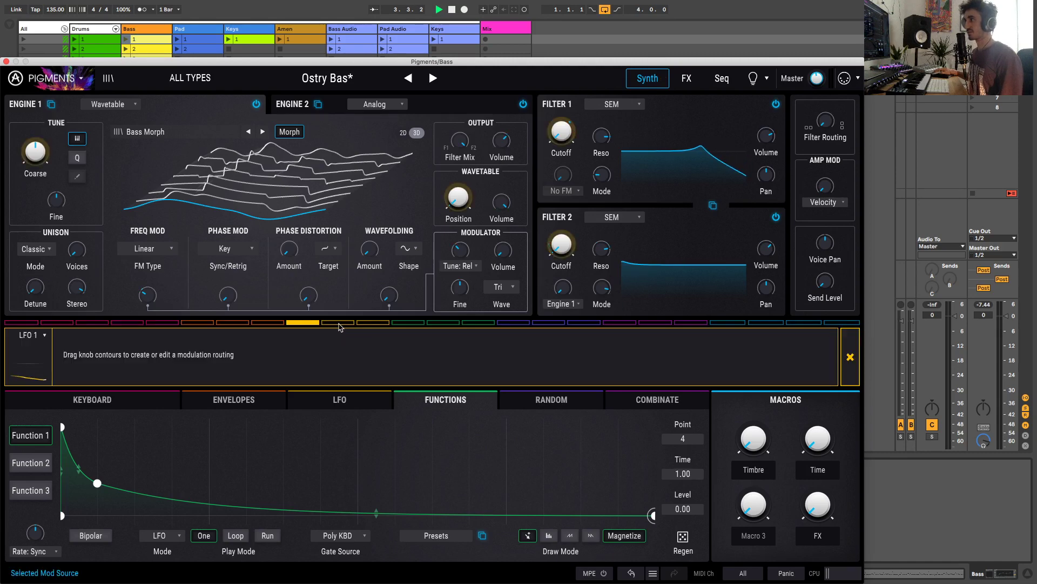
click(374, 324)
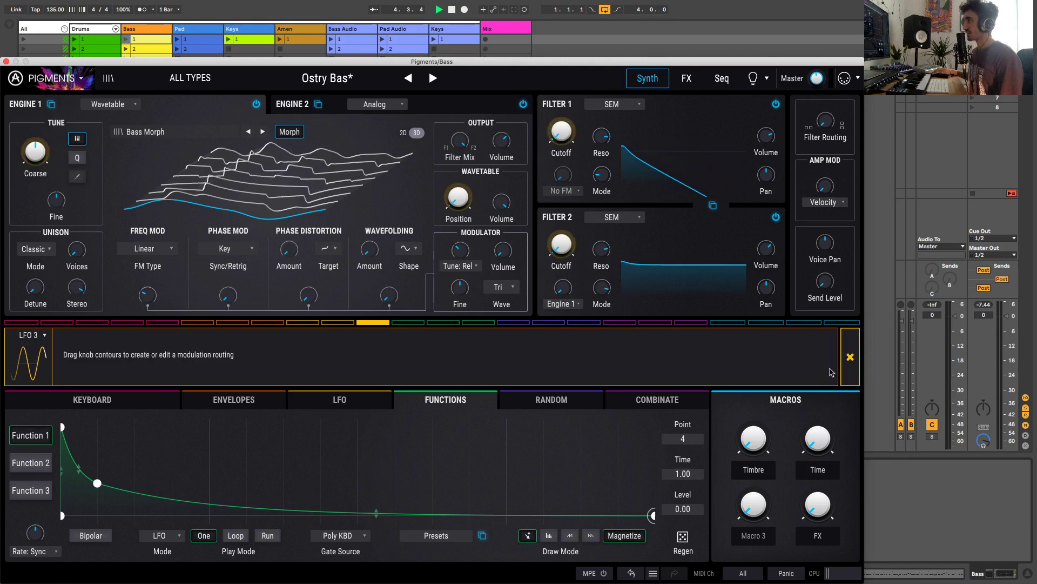
click(849, 358)
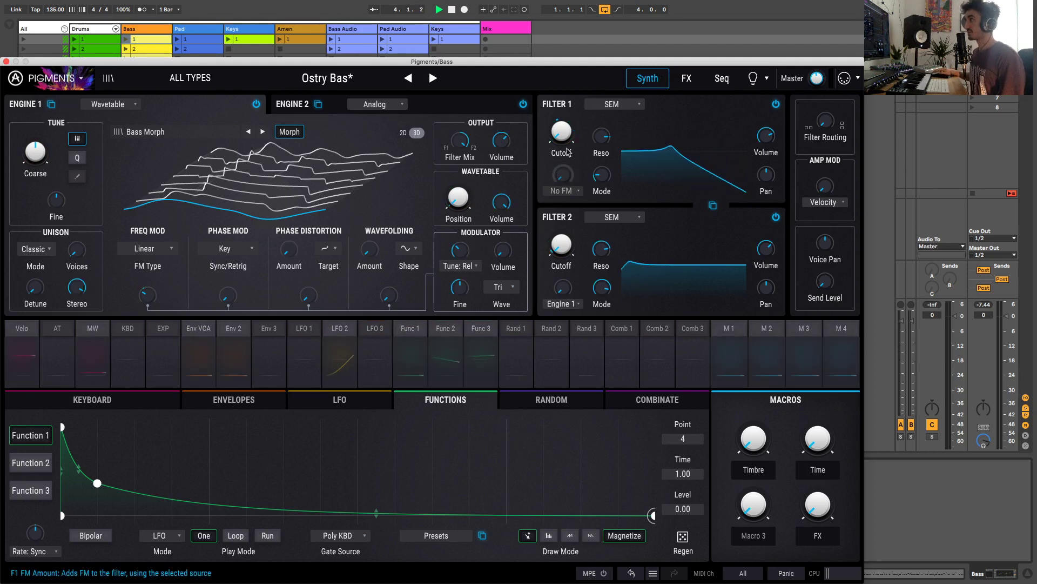
mouse_move(564, 135)
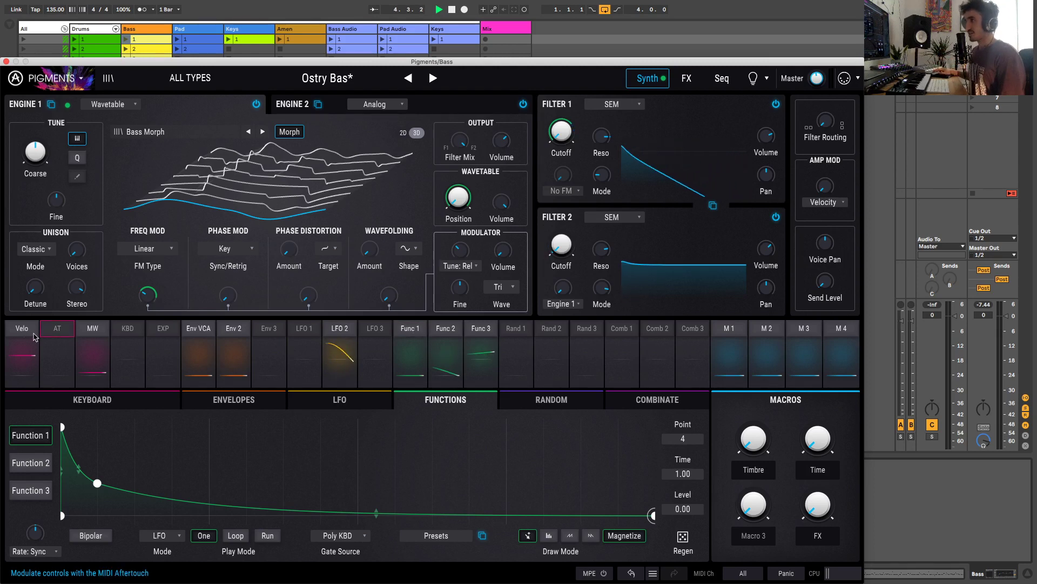
Step: Look through the envelope, LFO, function, random and combinate modulators, returning to the envelopes
click(234, 399)
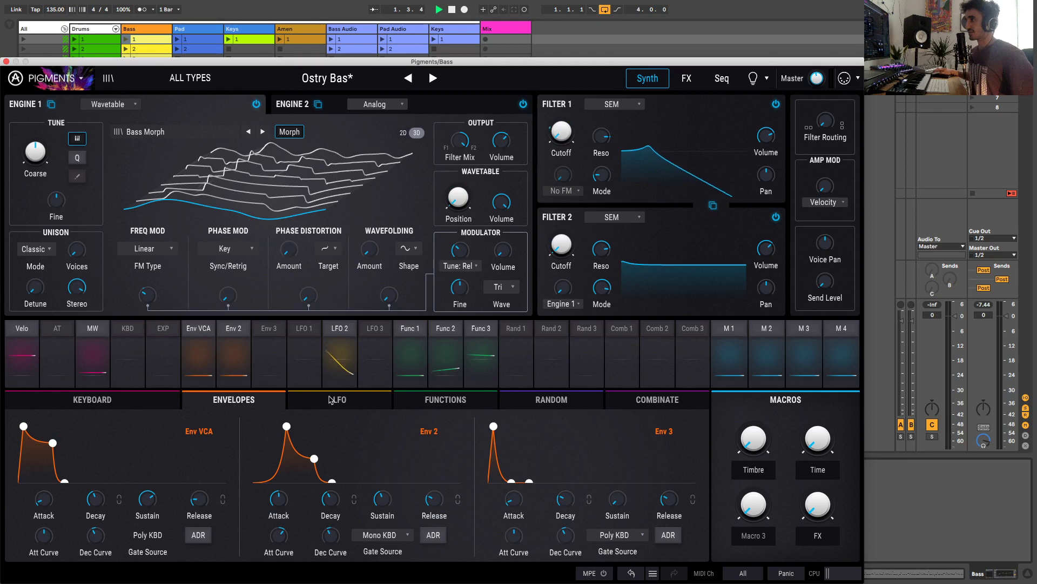
click(340, 399)
click(445, 399)
click(234, 399)
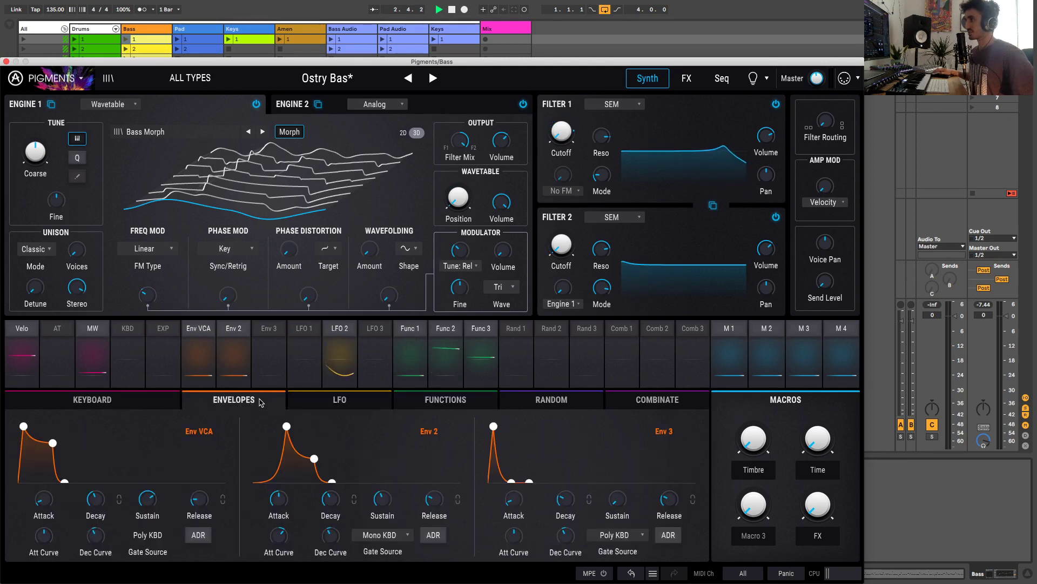
click(551, 399)
click(657, 400)
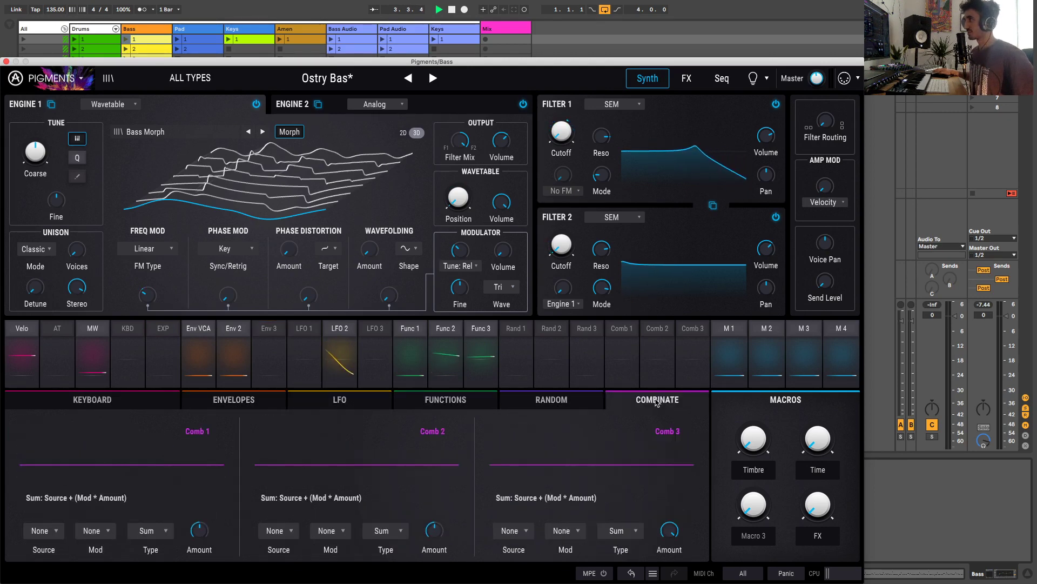
click(249, 402)
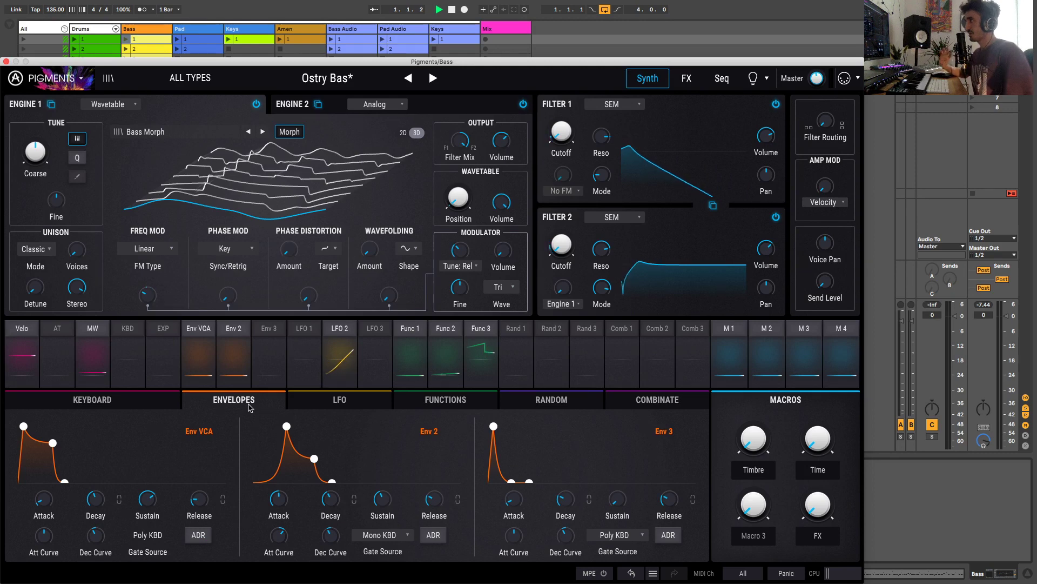
Step: Compare the three LFOs with the envelopes and go through all modulator types once more, ending on the envelopes
click(339, 400)
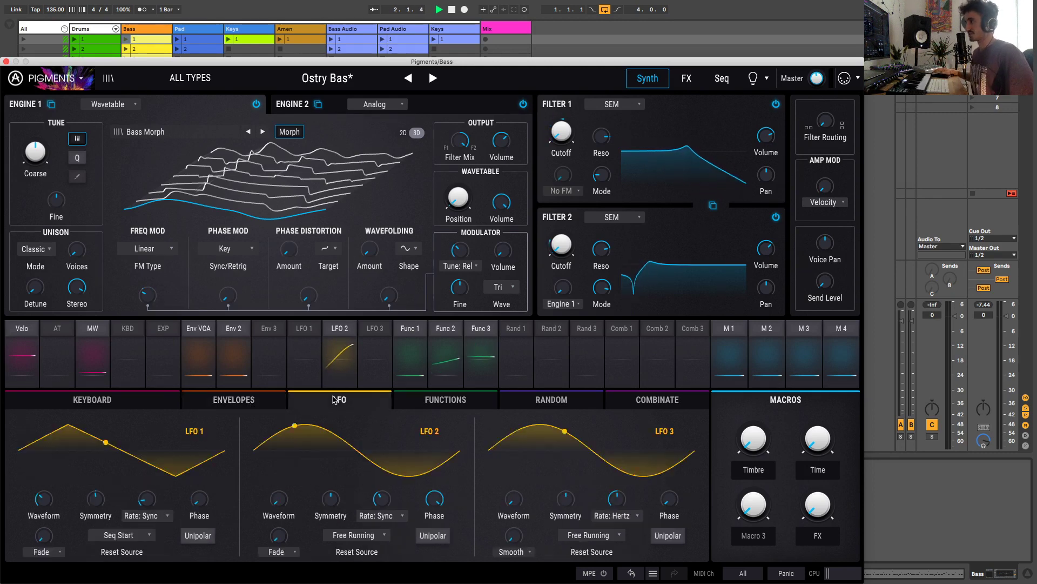
click(273, 409)
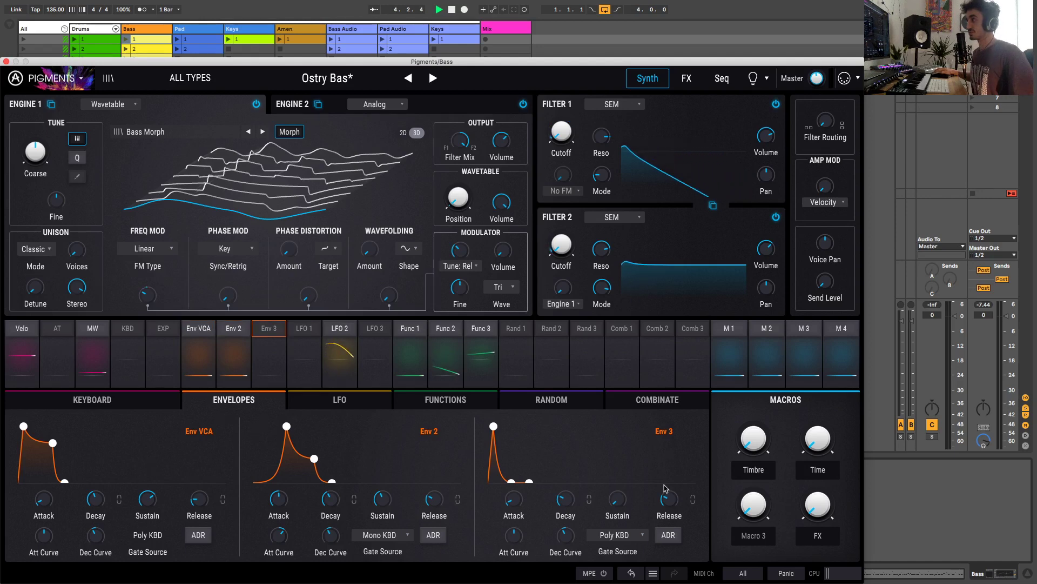
click(339, 401)
click(453, 405)
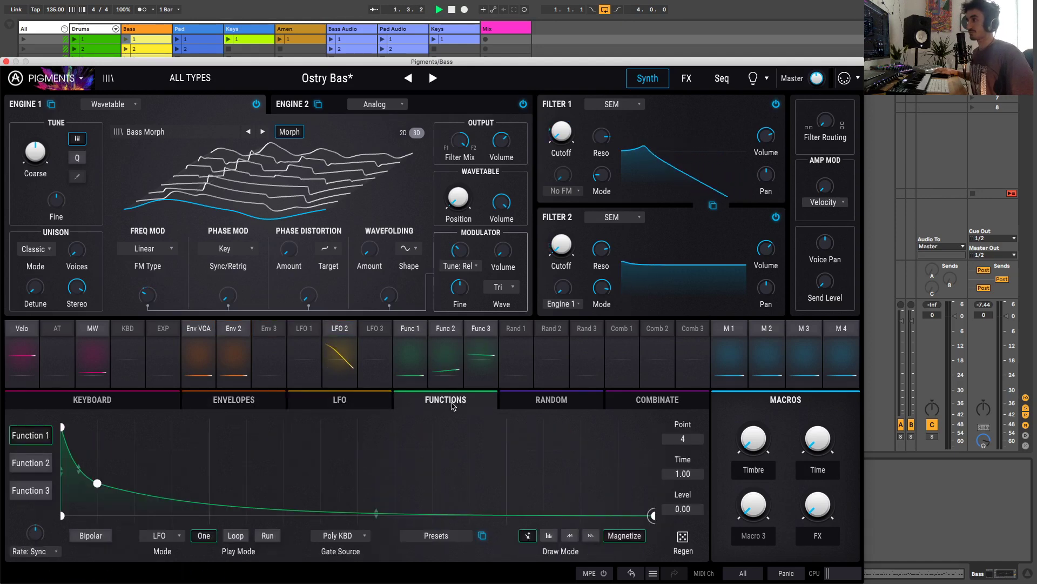
click(551, 403)
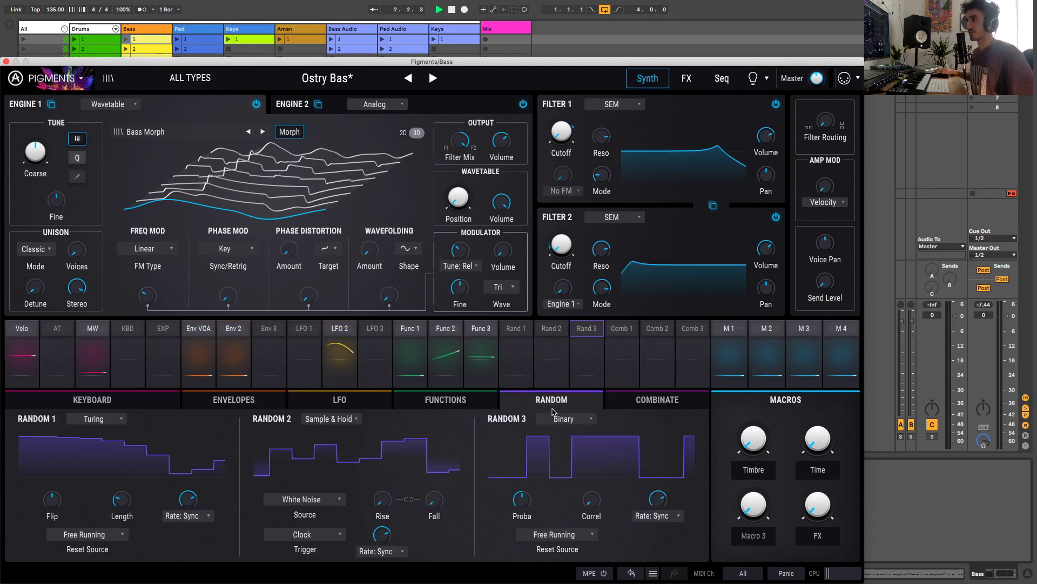
click(628, 403)
click(340, 400)
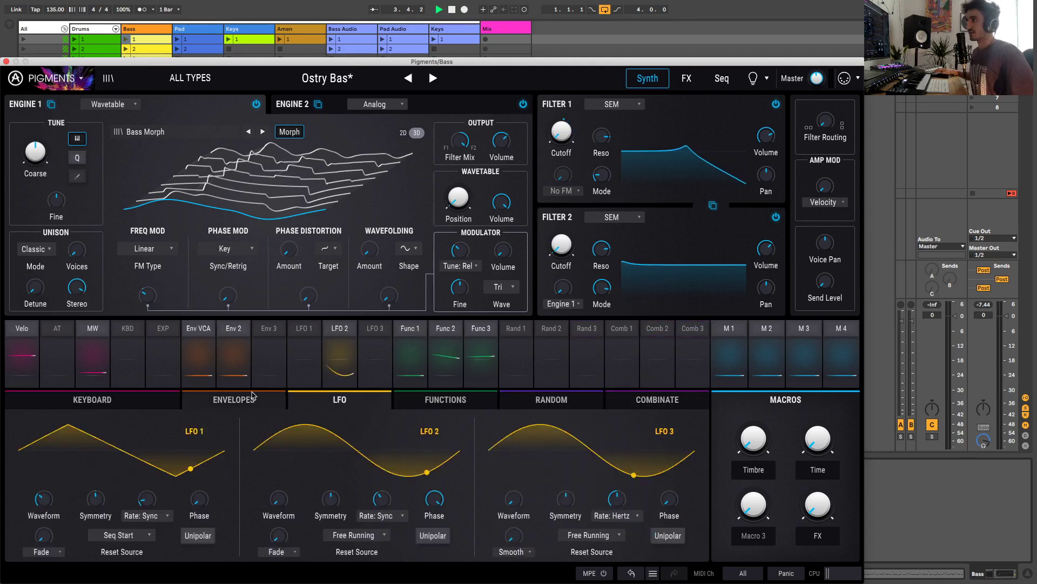
click(253, 395)
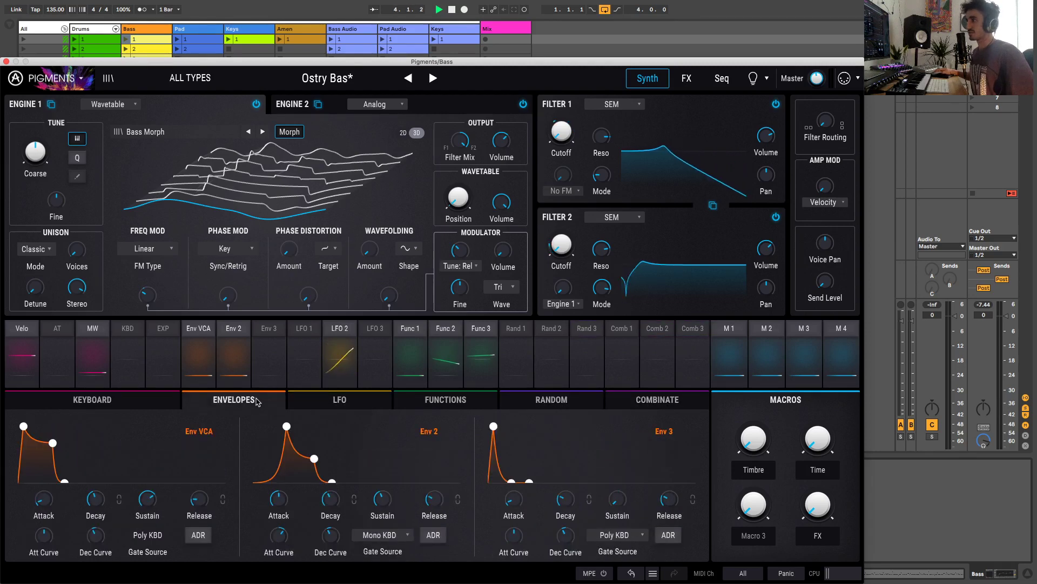
click(335, 403)
click(445, 401)
click(238, 401)
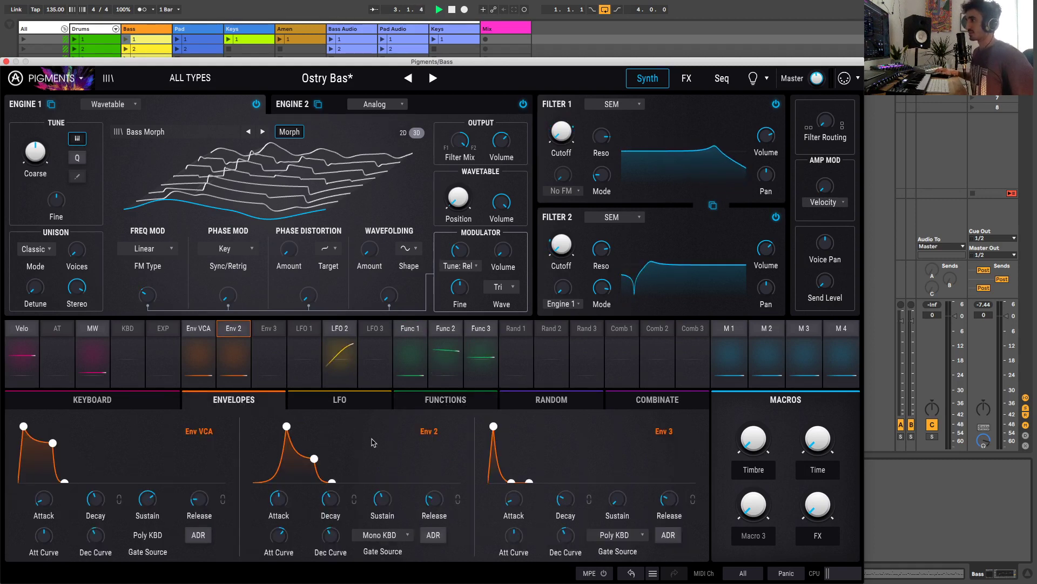
Step: Review the effects on Bus A, Bus B and the Send Bus, check the arpeggiator/sequencer and return to the synth engines
click(685, 79)
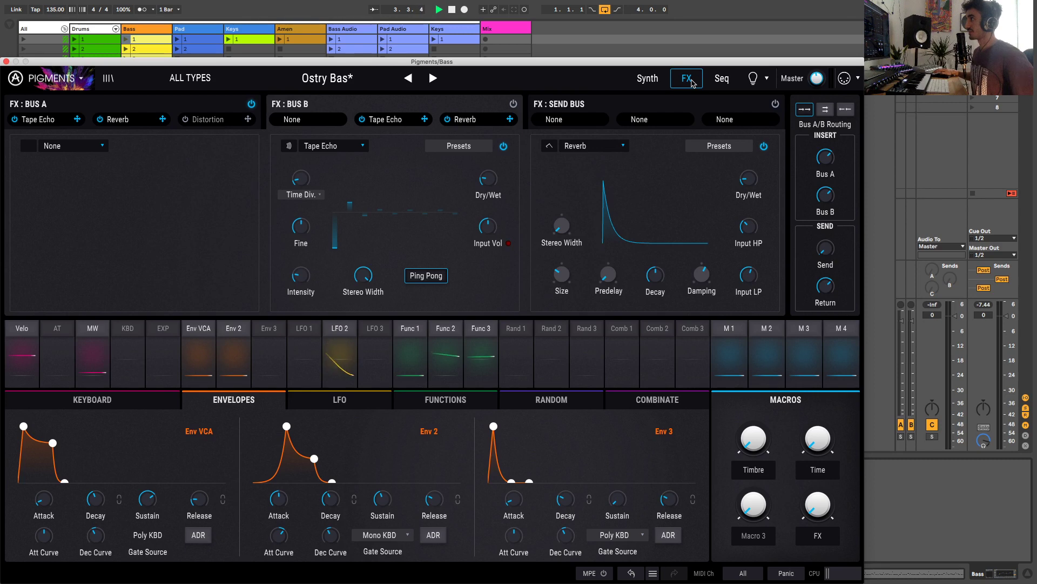
click(221, 112)
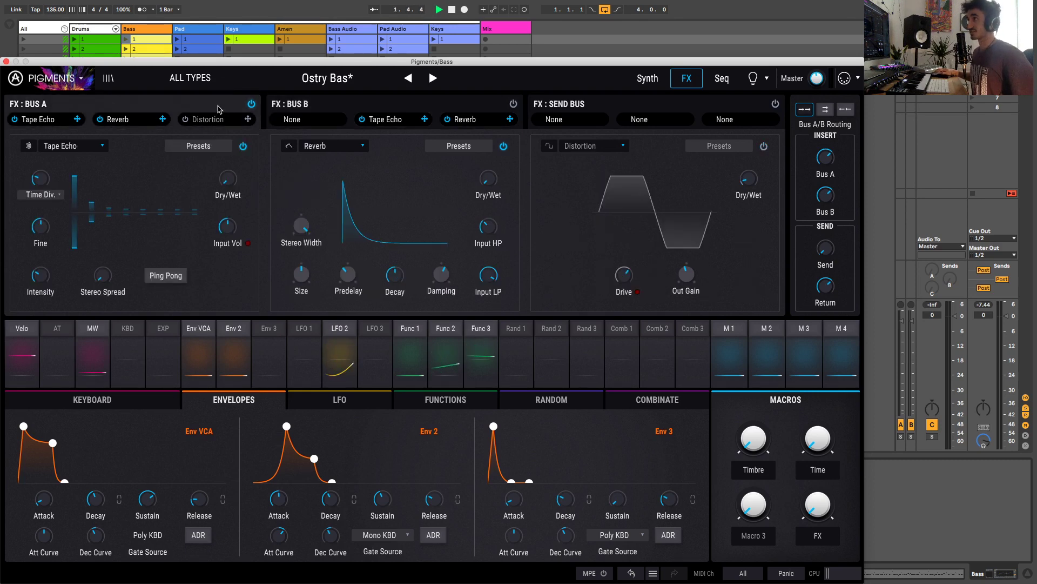
click(292, 110)
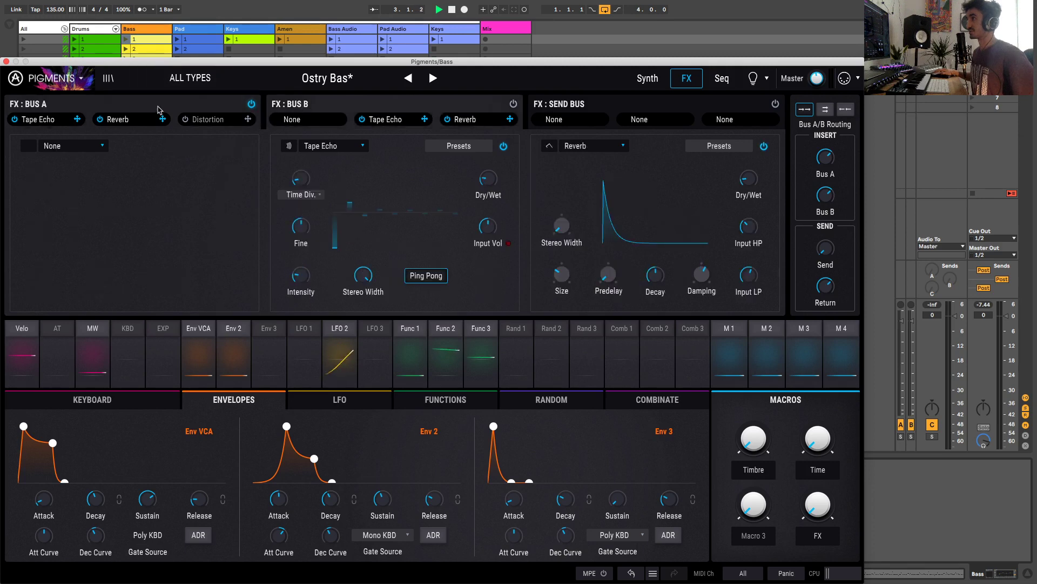
click(164, 110)
click(292, 110)
click(217, 107)
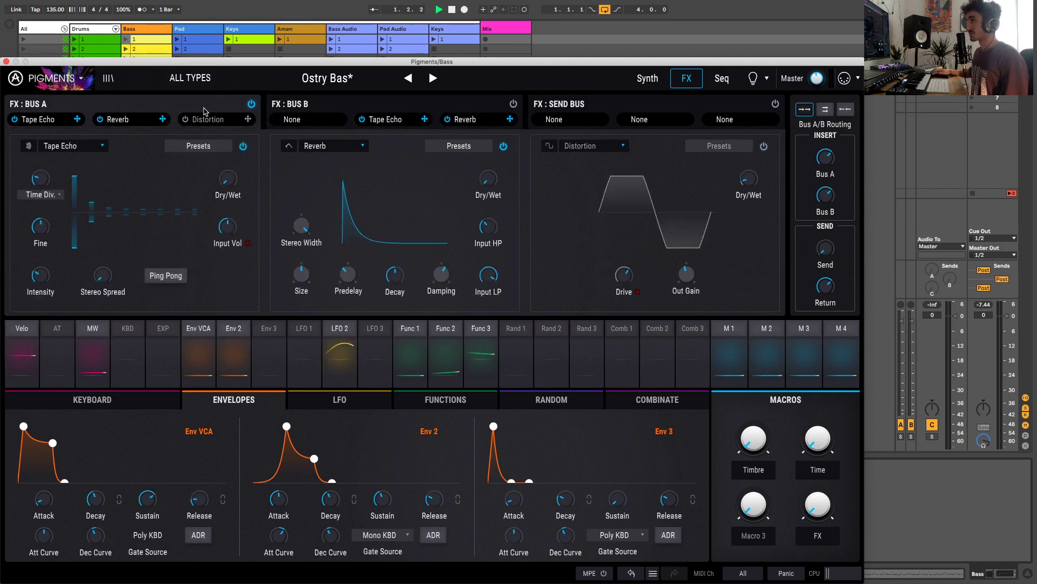
click(339, 111)
click(568, 107)
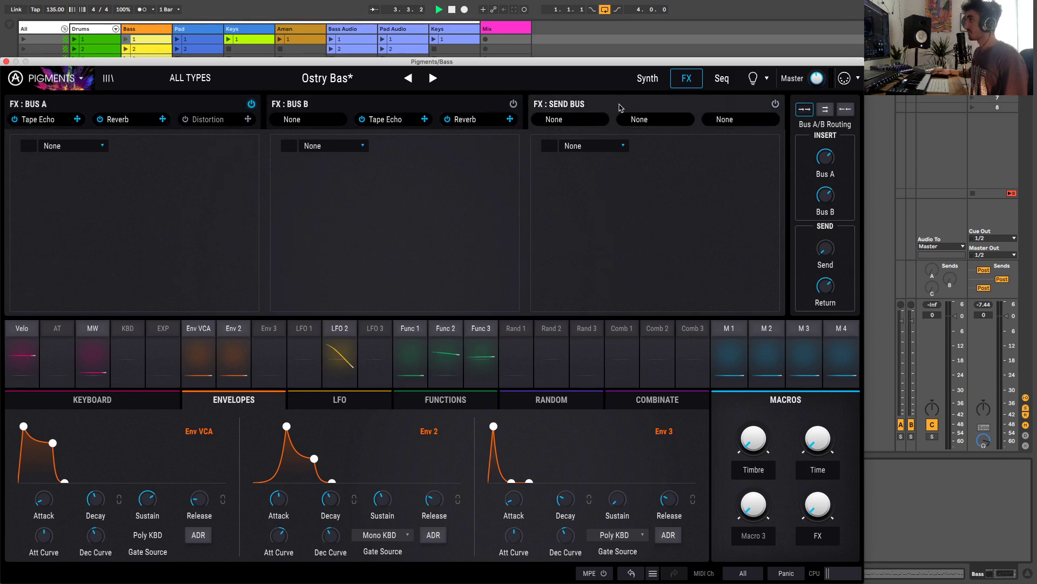
click(400, 104)
click(210, 103)
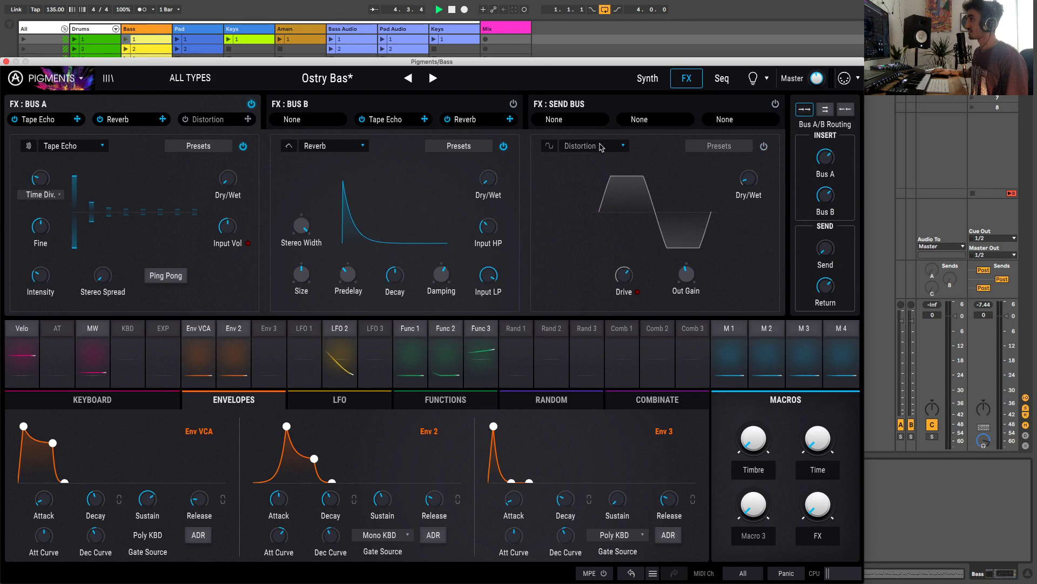
click(722, 79)
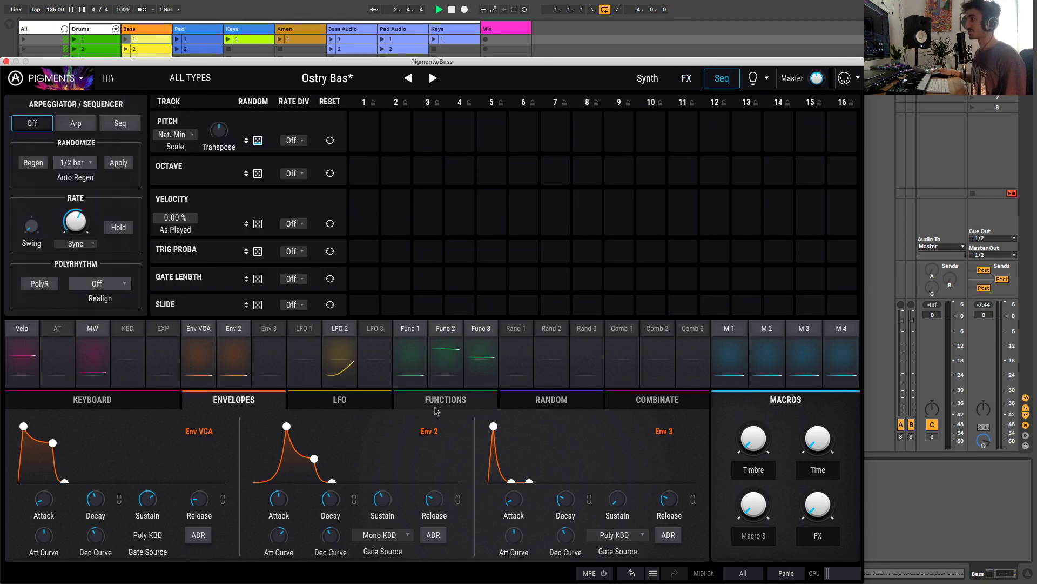
click(660, 82)
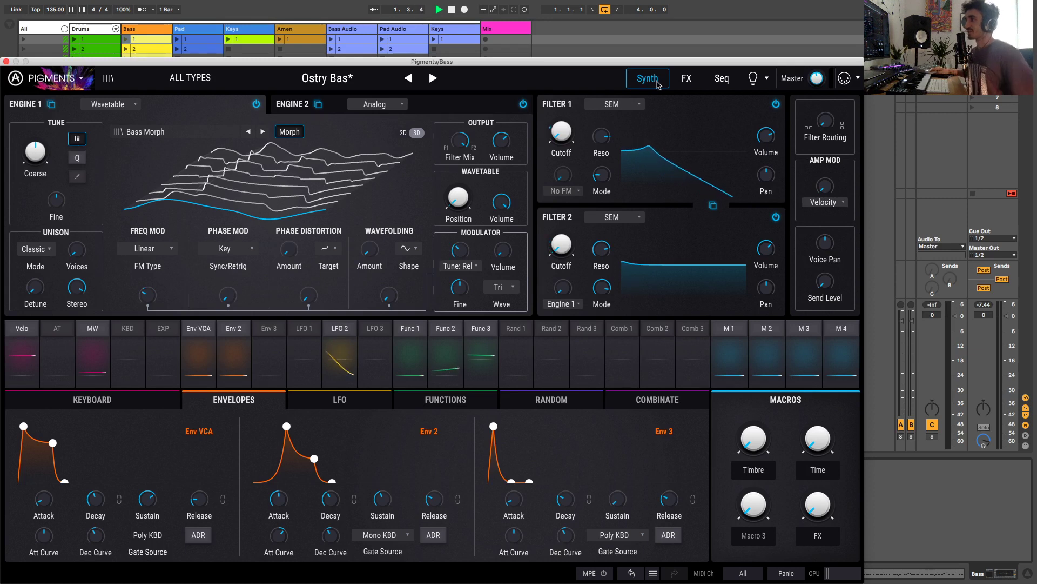
Step: Launch the first clip on the Bass track
click(972, 196)
click(58, 33)
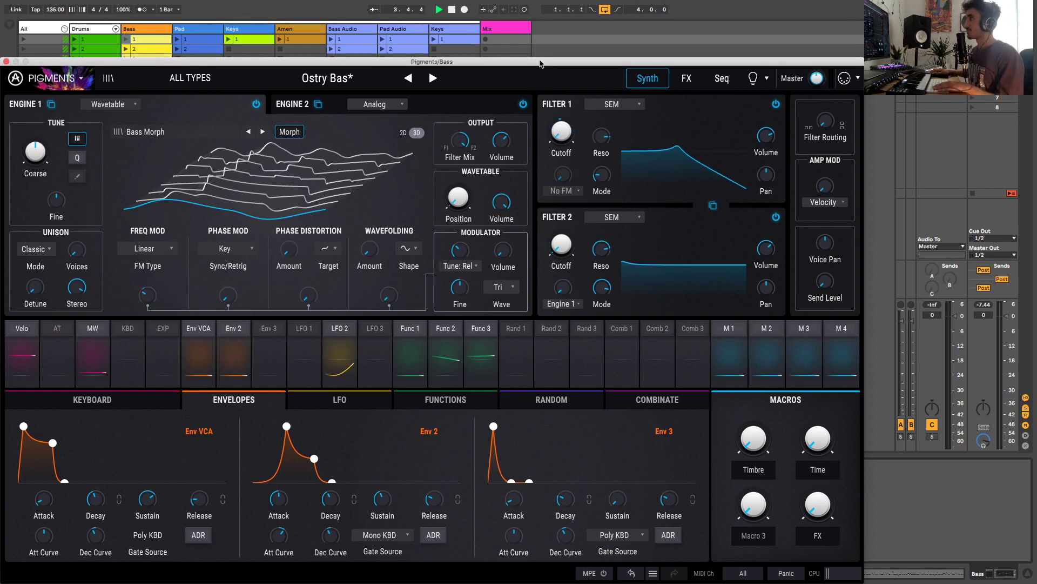
click(145, 43)
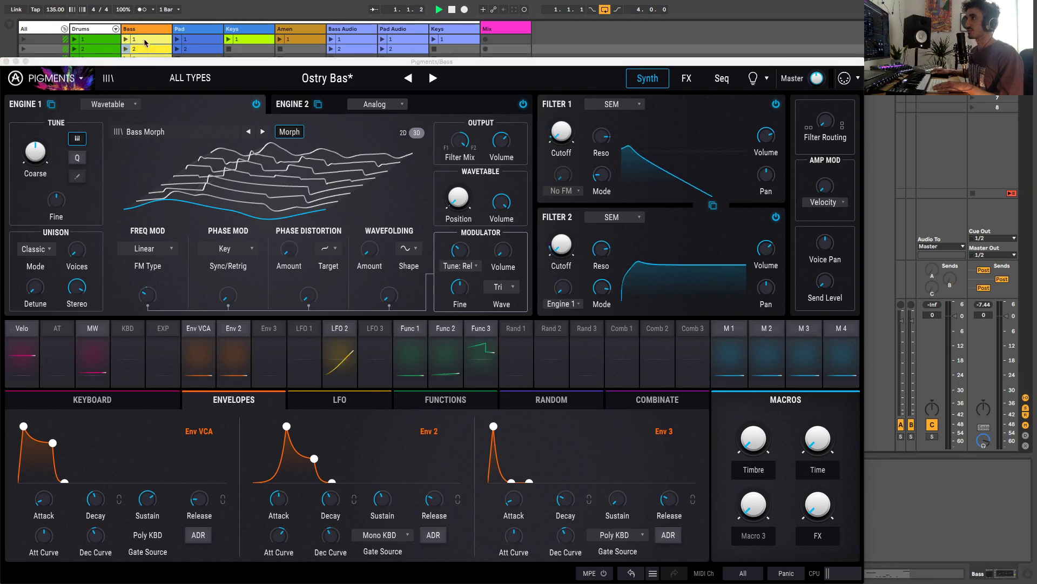
click(127, 40)
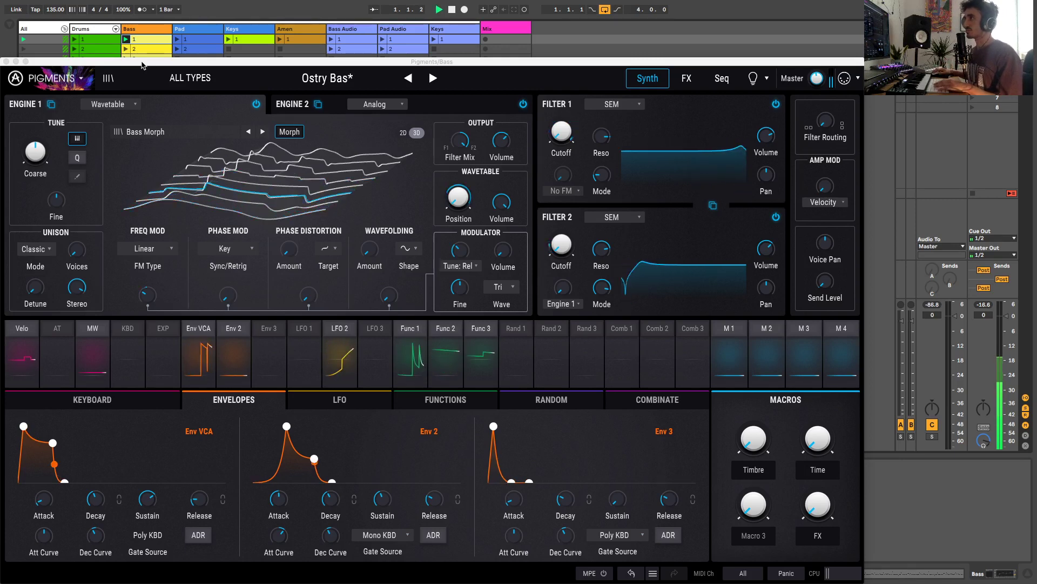
Step: Bypass Filter 1 and Filter 2, and isolate Engine 1 by switching both engines off and Engine 1 back on
click(776, 216)
click(776, 104)
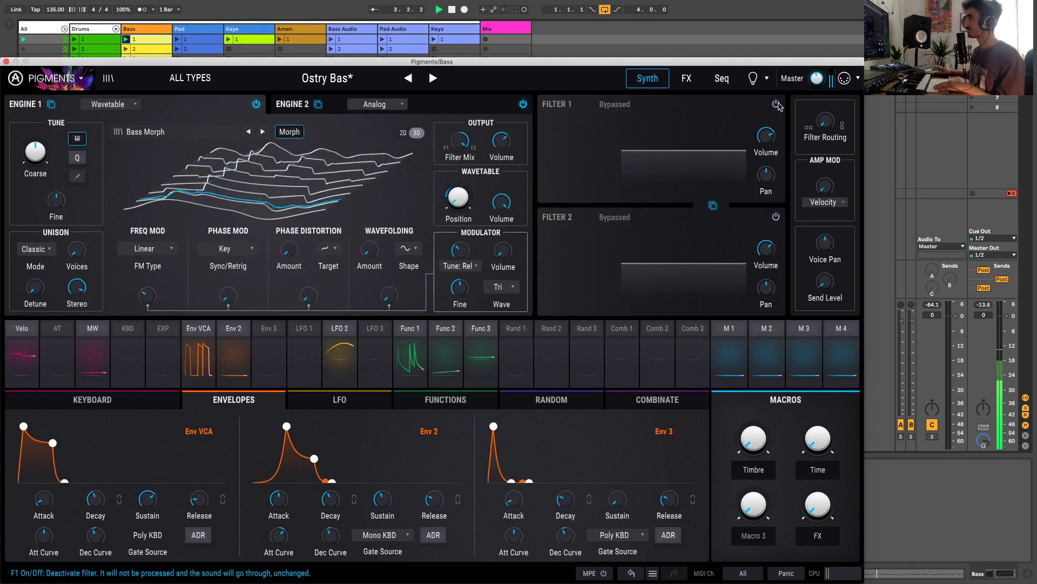
click(256, 104)
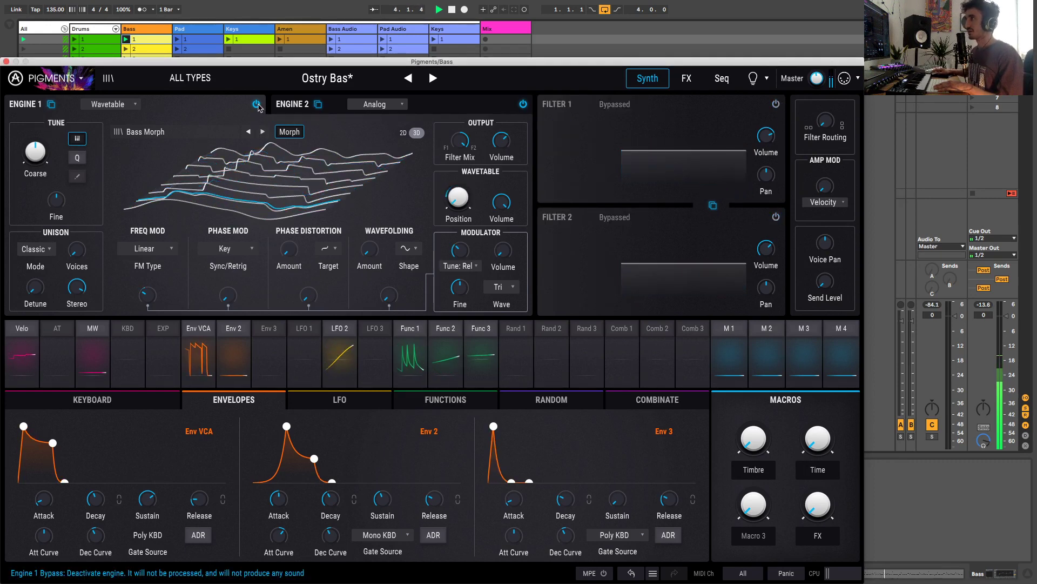
click(291, 104)
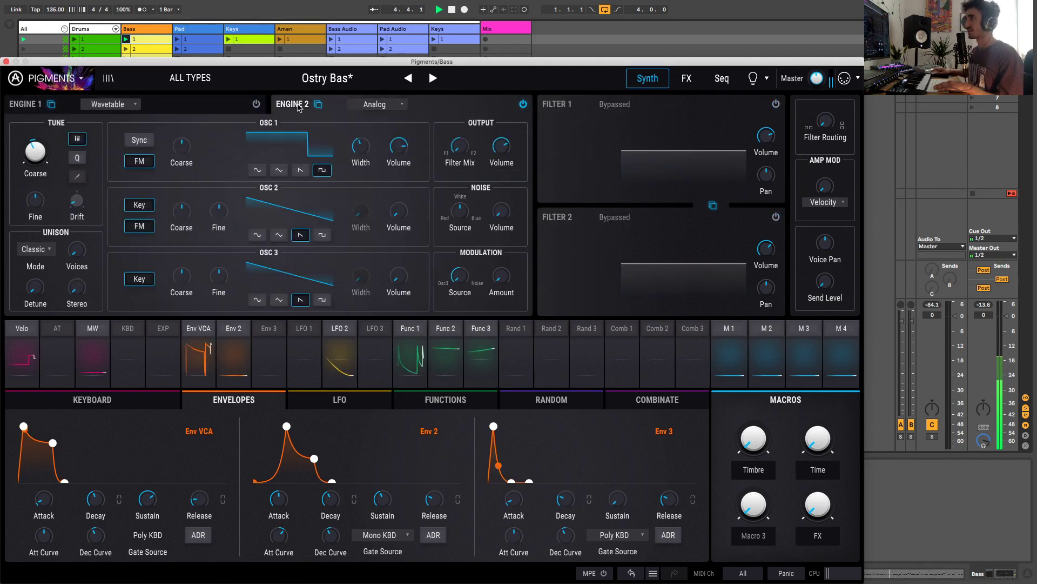
click(523, 105)
click(214, 108)
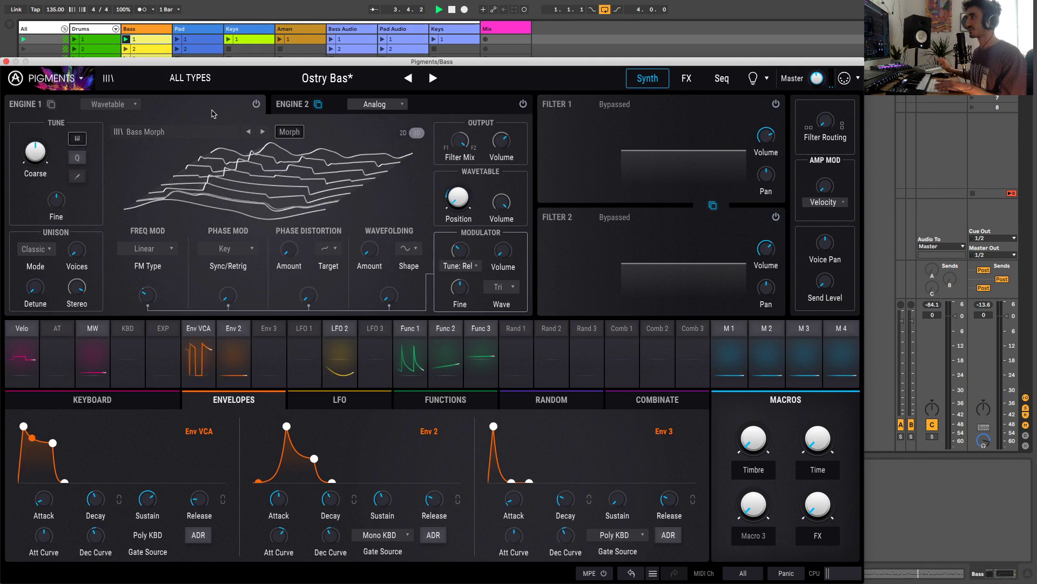
click(256, 104)
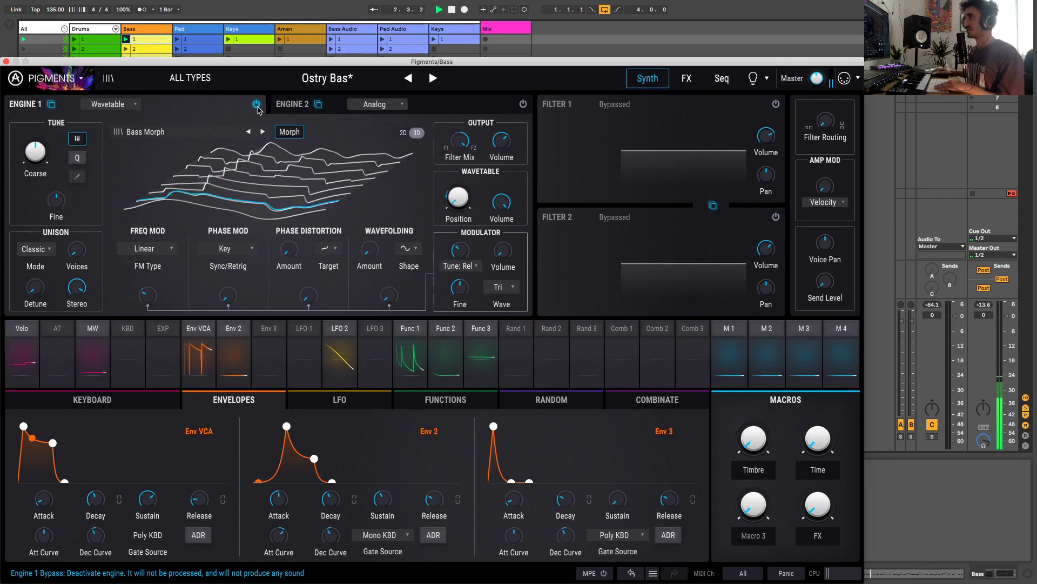
Step: Compare Engine 2 with Engine 1 and browse the Synthesizers wavetables of Engine 1, keeping Bass Morph
click(276, 108)
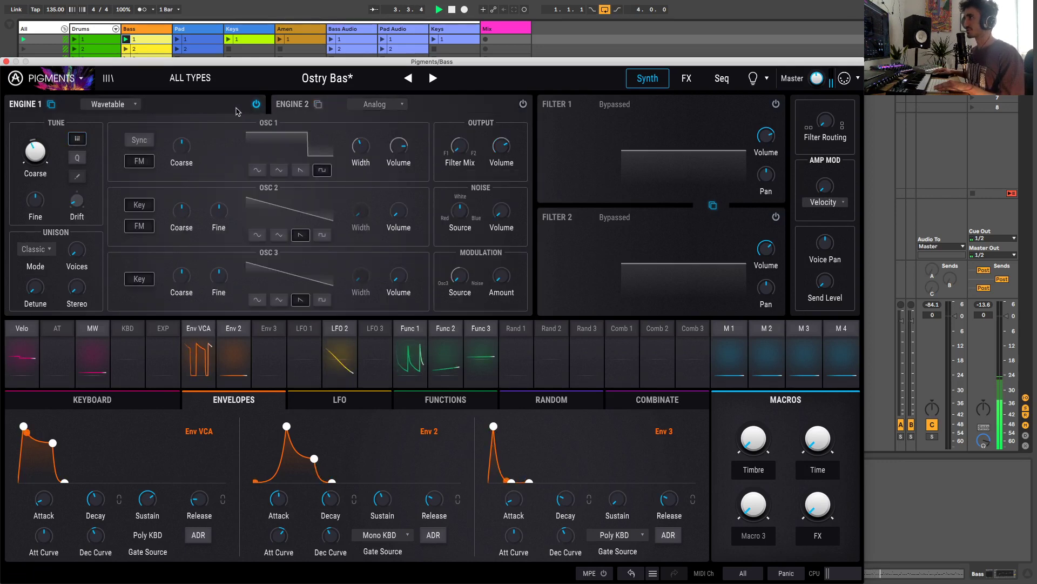
click(237, 111)
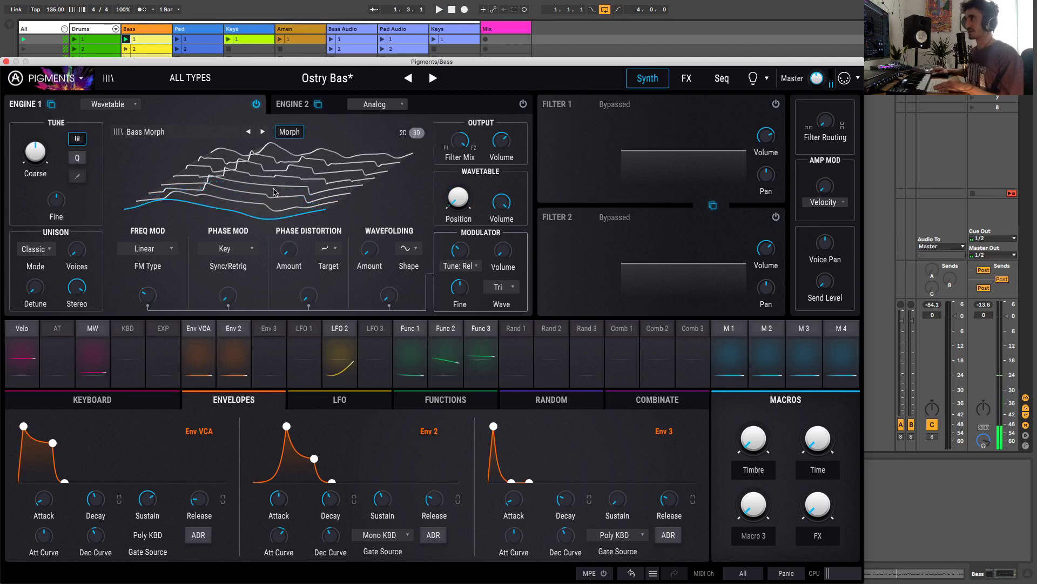
click(162, 132)
scroll(286, 217, down, 5)
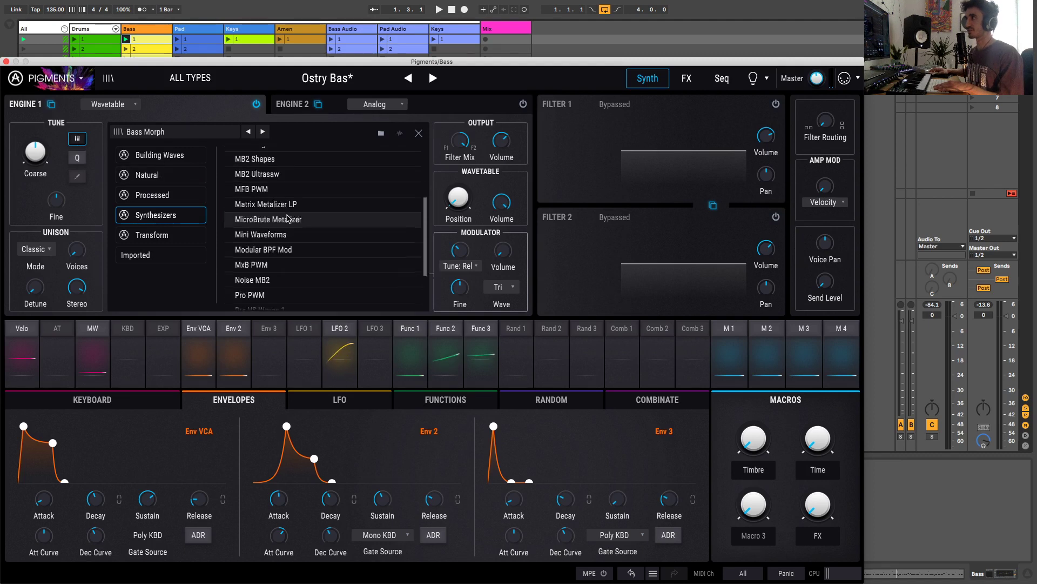
scroll(287, 217, up, 5)
click(418, 133)
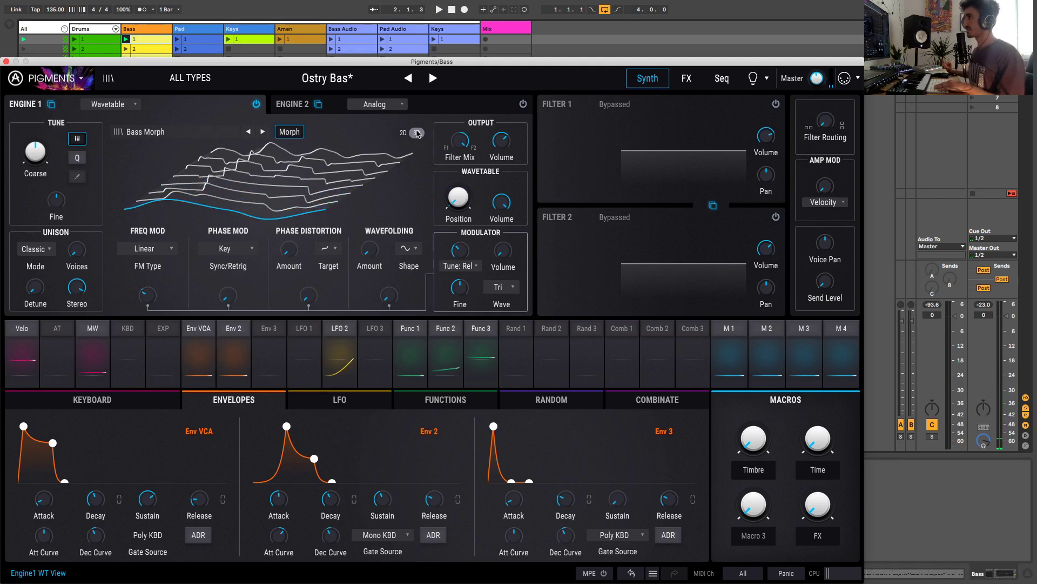
Step: Add Engine 2 during playback, switch Engine 1 off to hear Engine 2 alone and enable Filter 1
click(523, 104)
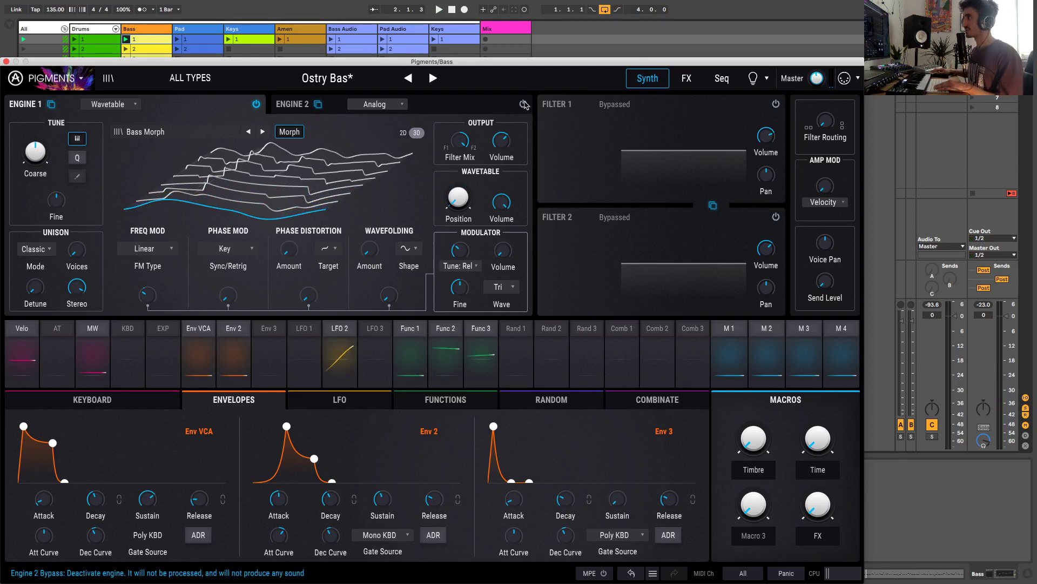
key(space)
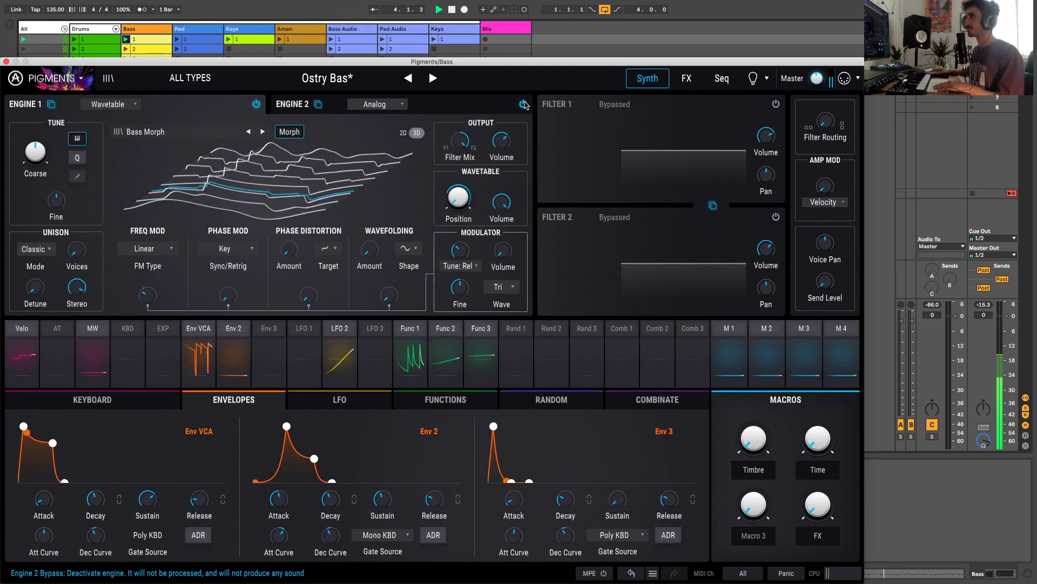
click(257, 105)
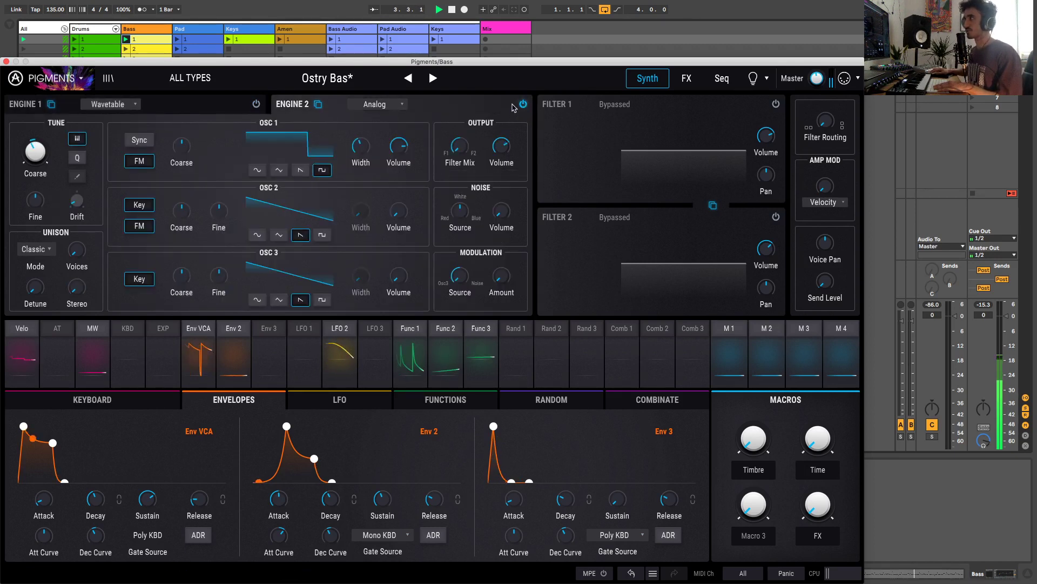
click(776, 104)
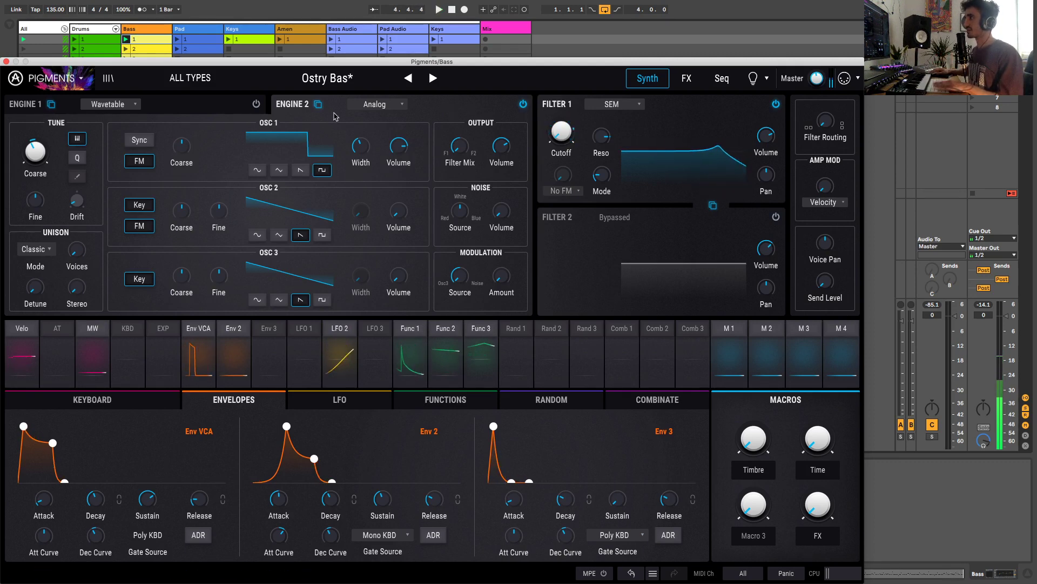
Step: Return to Engine 1 alone with Engine 2 off, bypass Filter 1 and play the clip
click(215, 100)
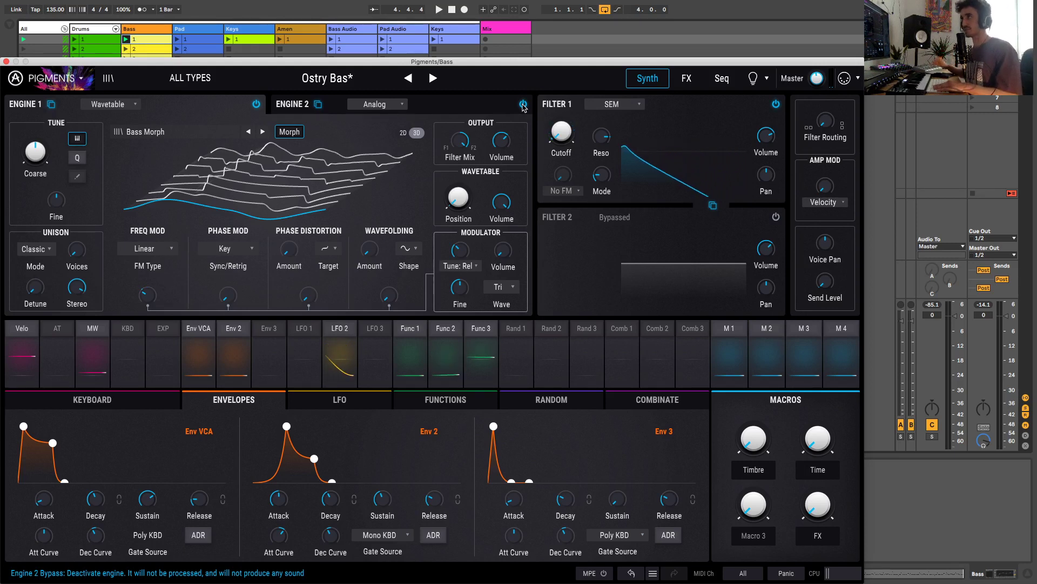
key(space)
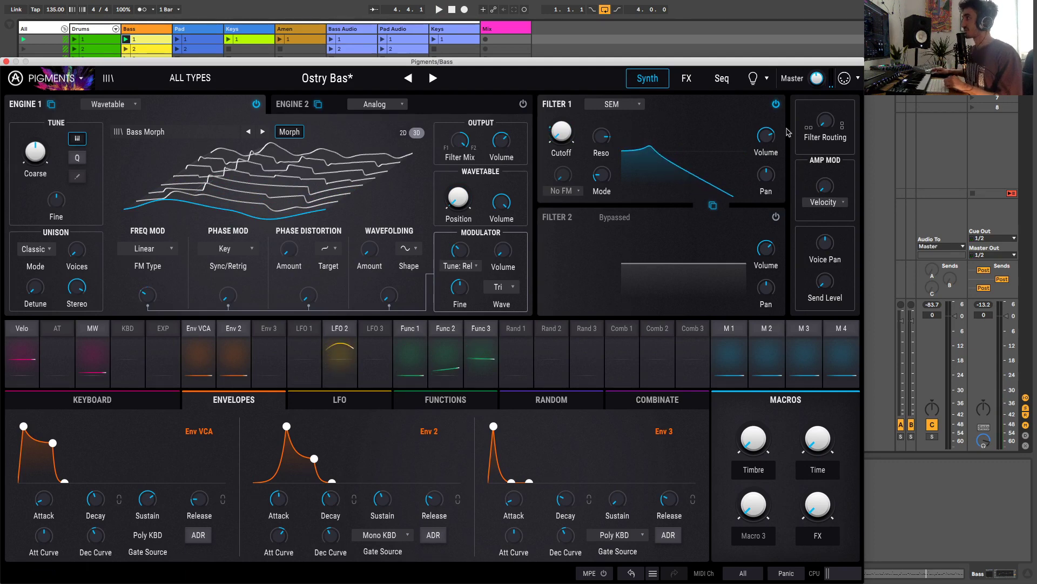
click(775, 104)
key(space)
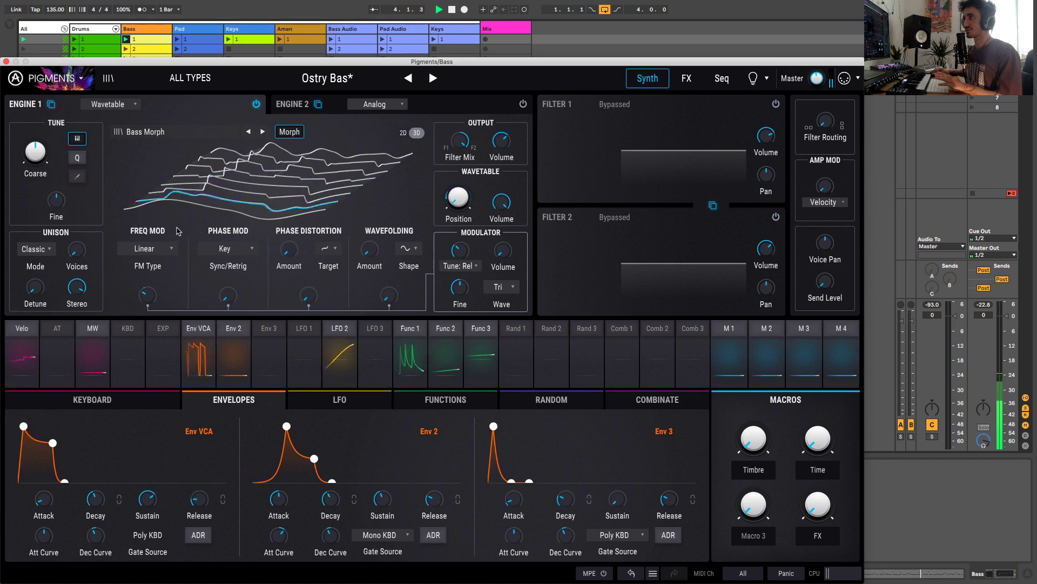
Step: Inspect Engine 1's FM amount and open the Func 3 modulation routing that controls it
mouse_move(151, 300)
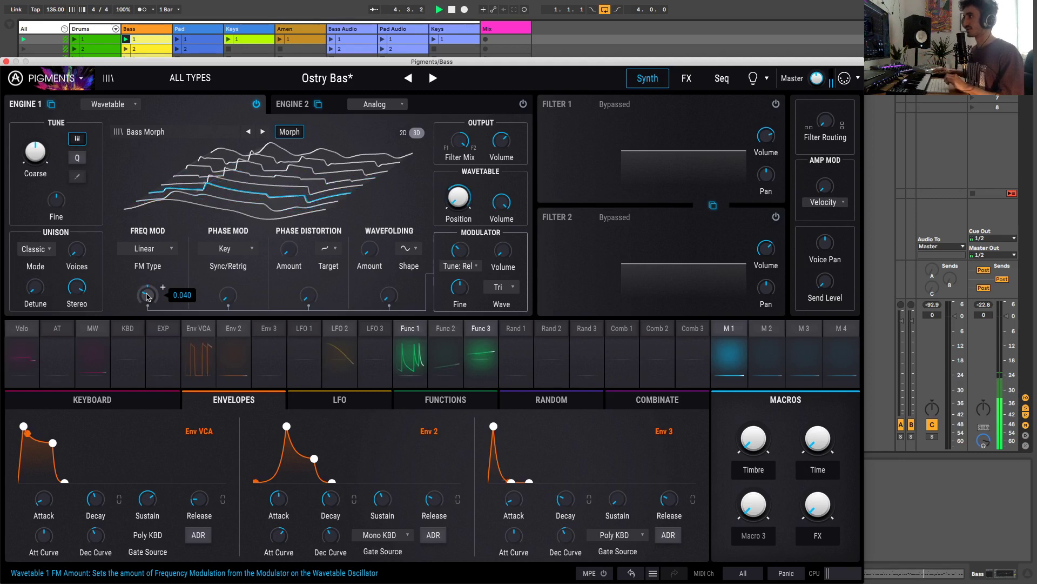
click(490, 332)
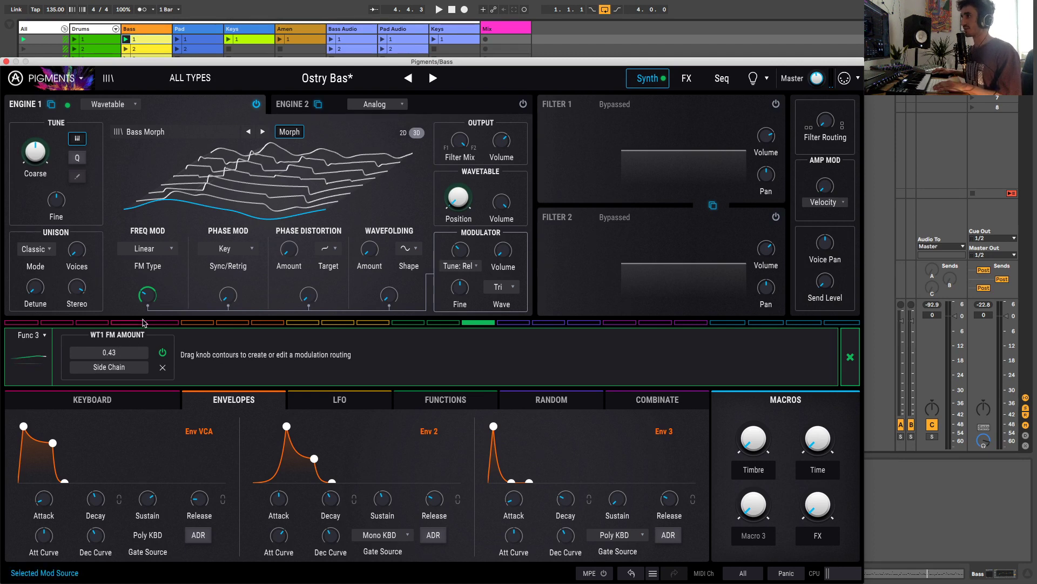
key(space)
key(space)
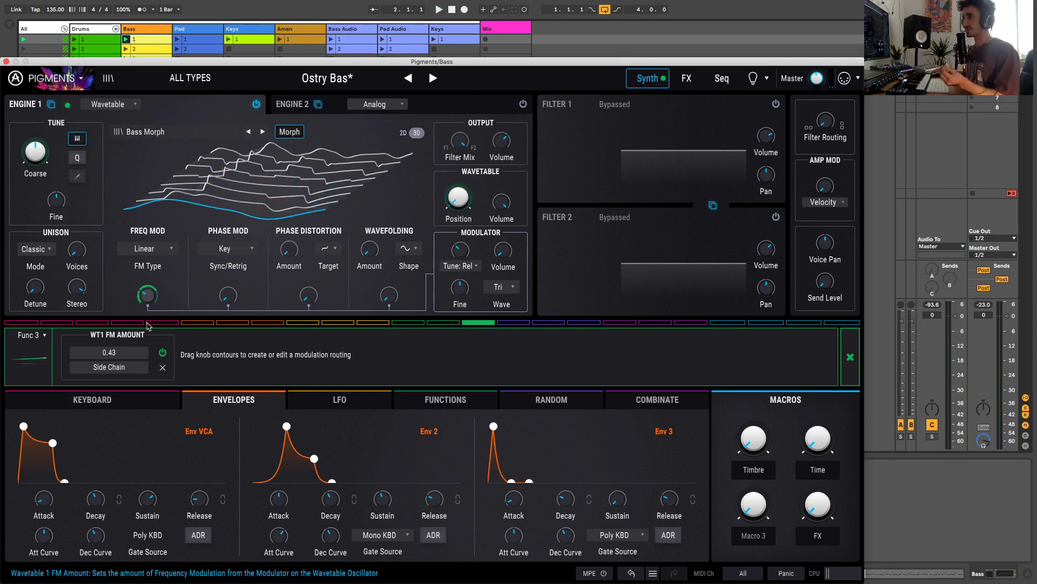
mouse_move(148, 295)
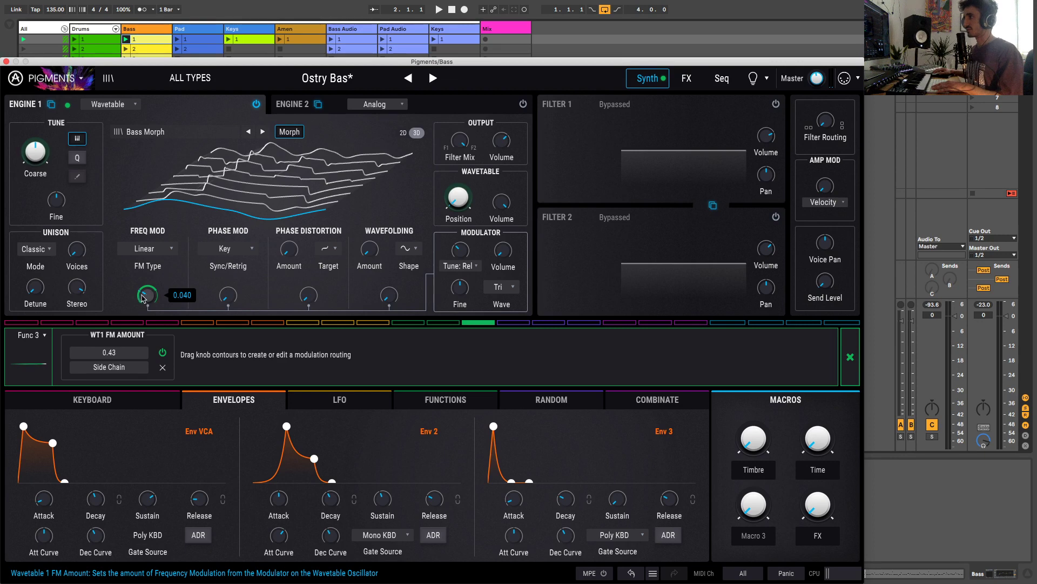
Step: Examine the curve points of Function 3 while the clip plays, and close its modulation routing
click(476, 401)
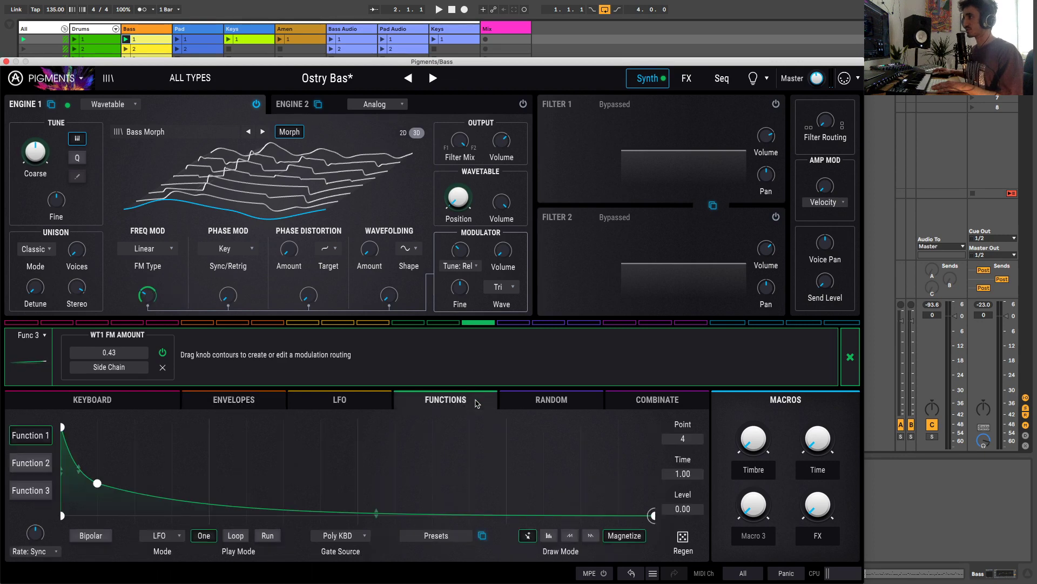
click(29, 490)
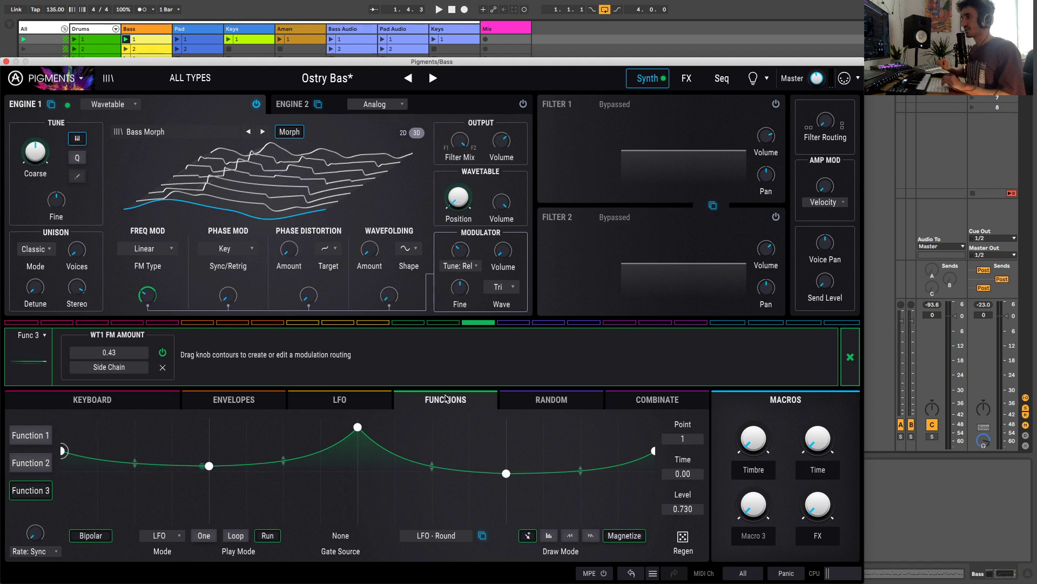
key(space)
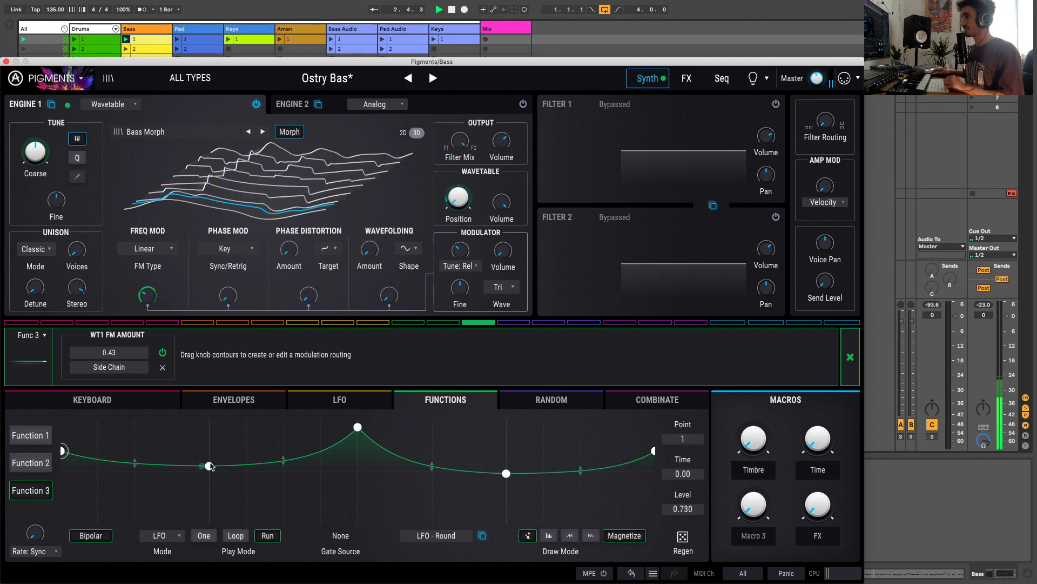
click(358, 427)
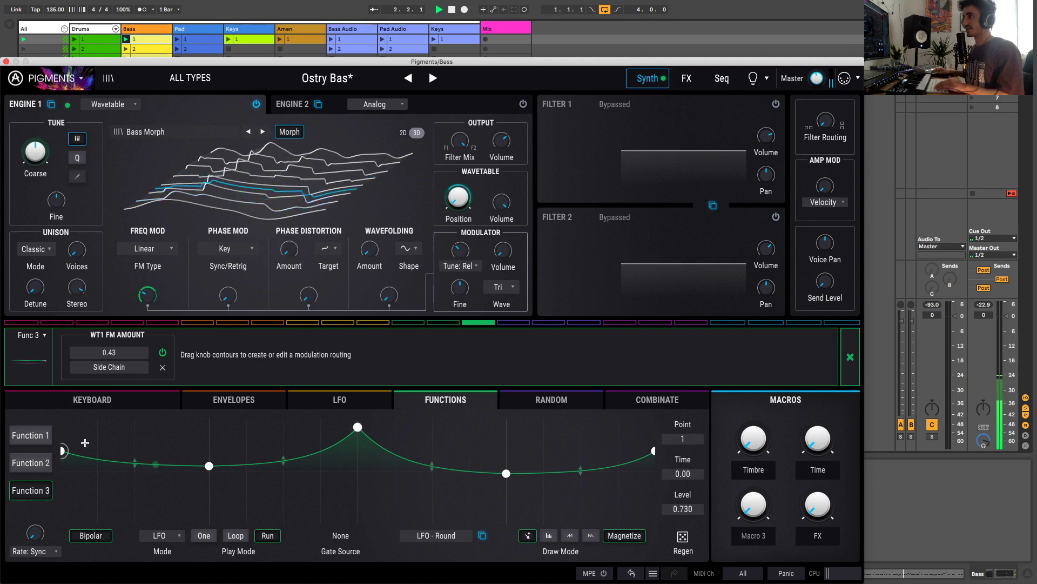
click(64, 451)
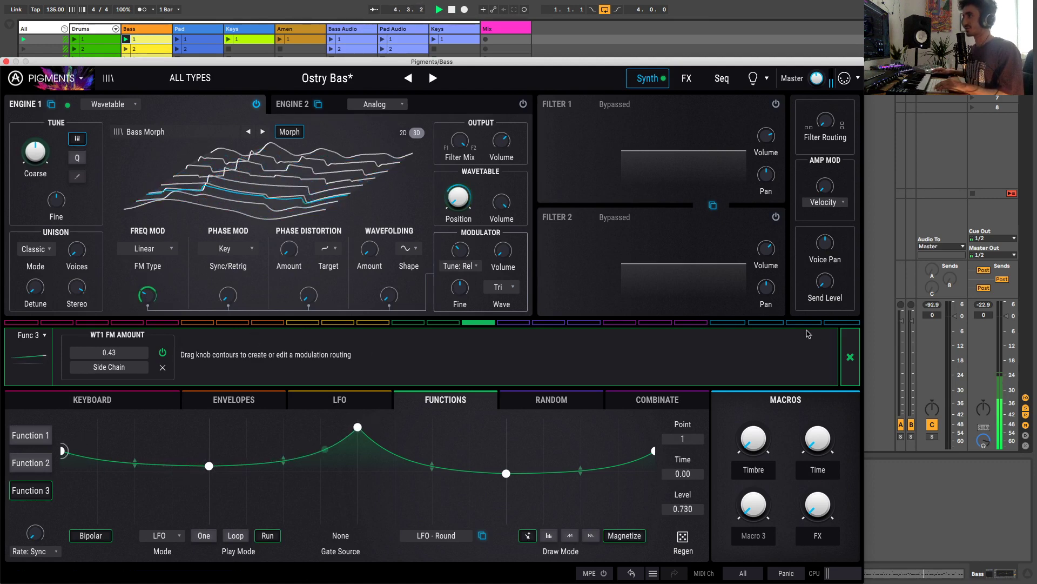
click(858, 349)
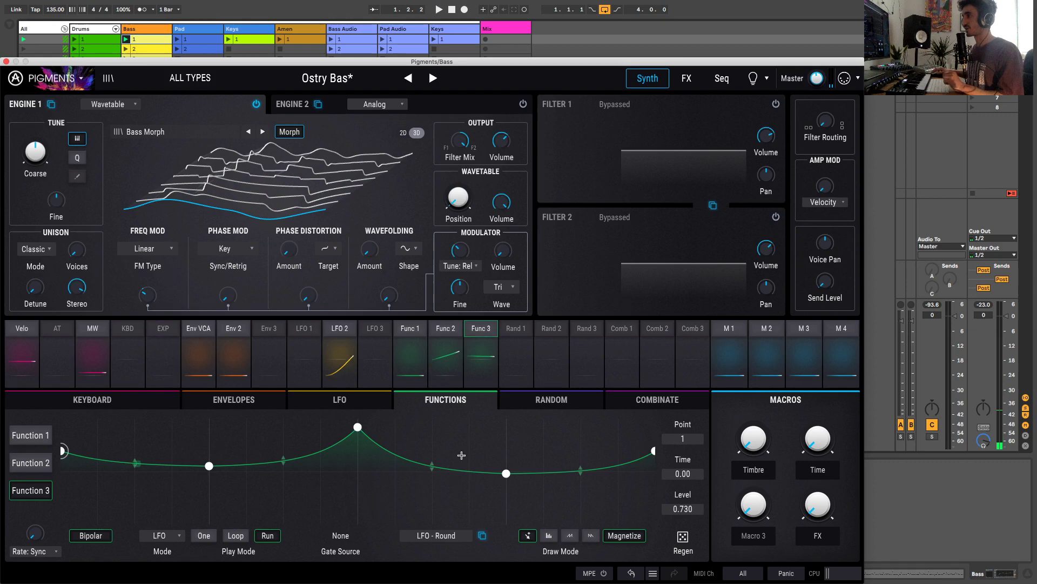
Step: Switch Engine 2, Filter 1 and Filter 2 back on, and show Engine 2 with Engine 1 switched off
click(265, 403)
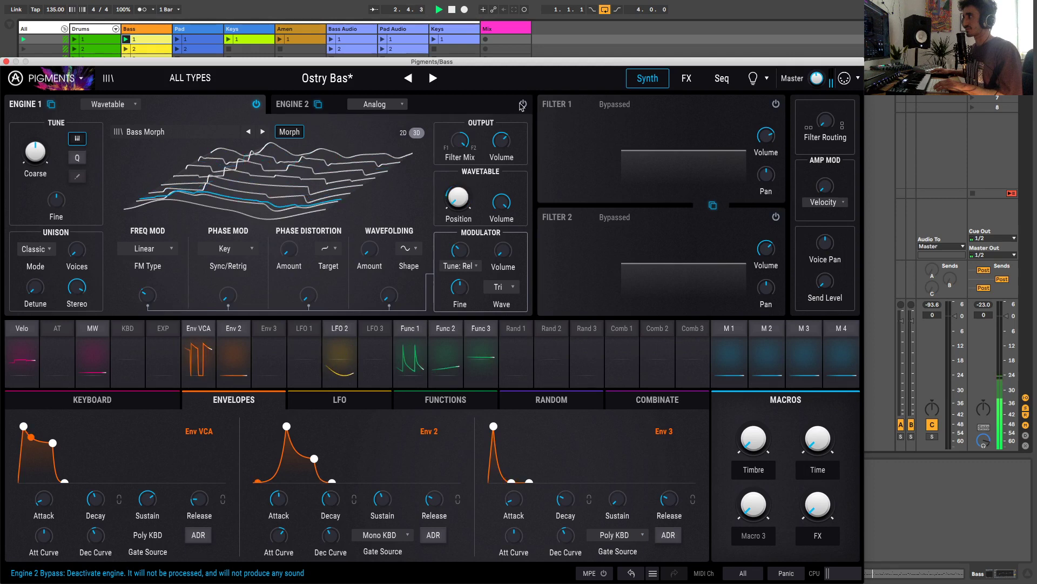
click(523, 105)
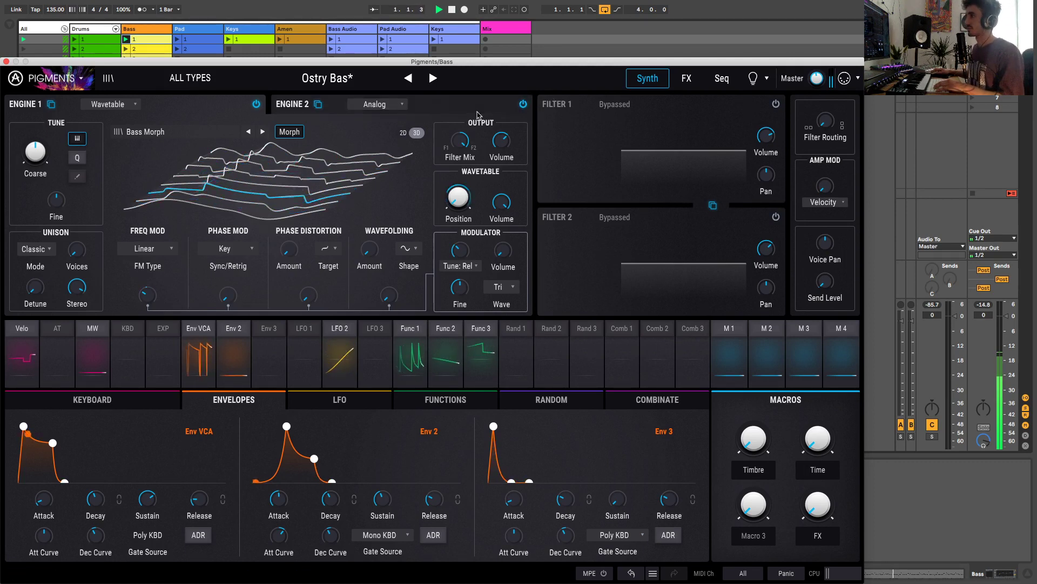
click(776, 104)
click(776, 217)
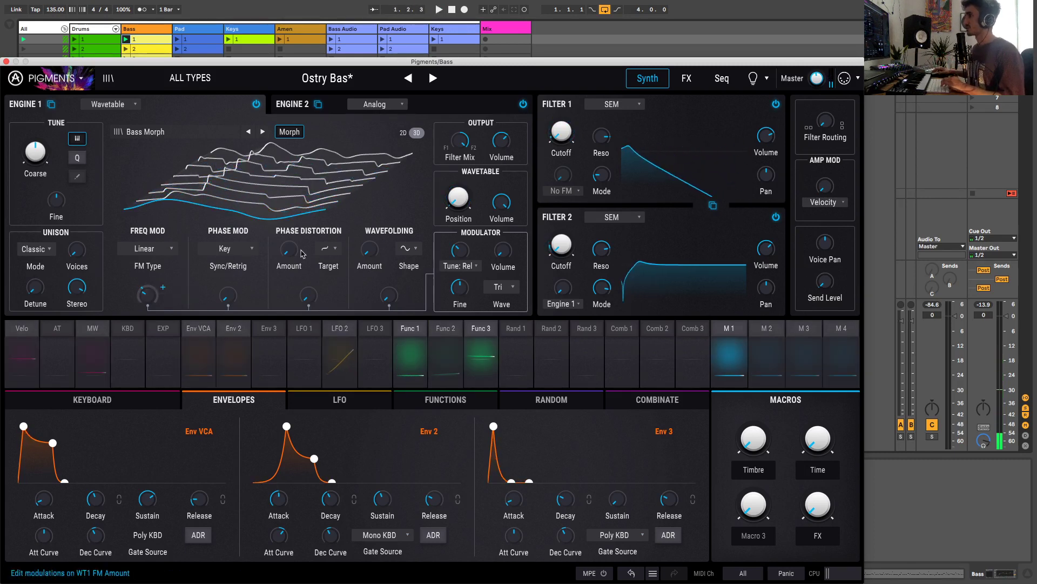
click(287, 104)
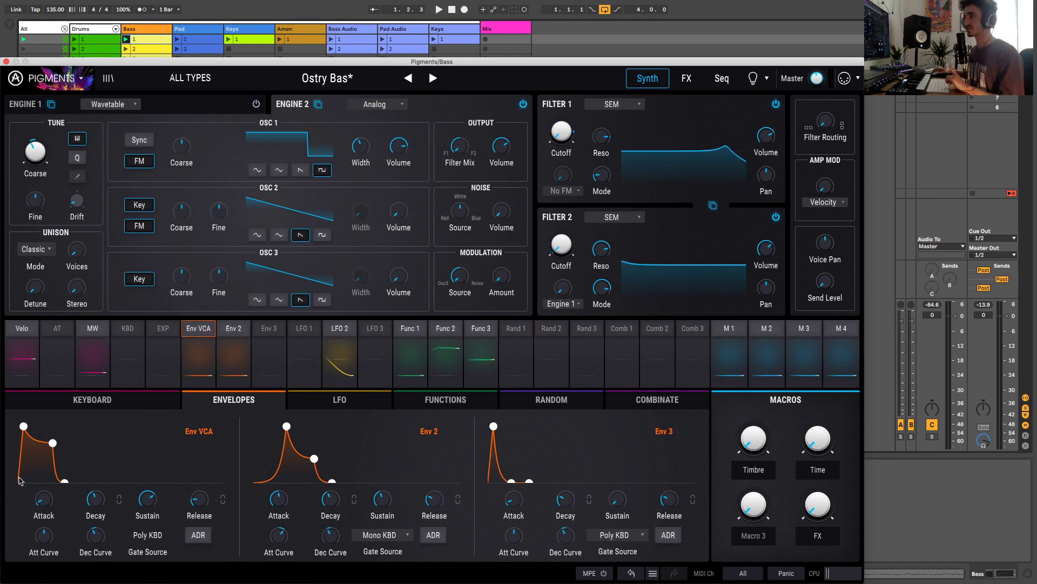
Step: Compare the envelopes with the LFOs and functions, checking the attack of Env VCA
click(372, 402)
click(412, 402)
click(269, 401)
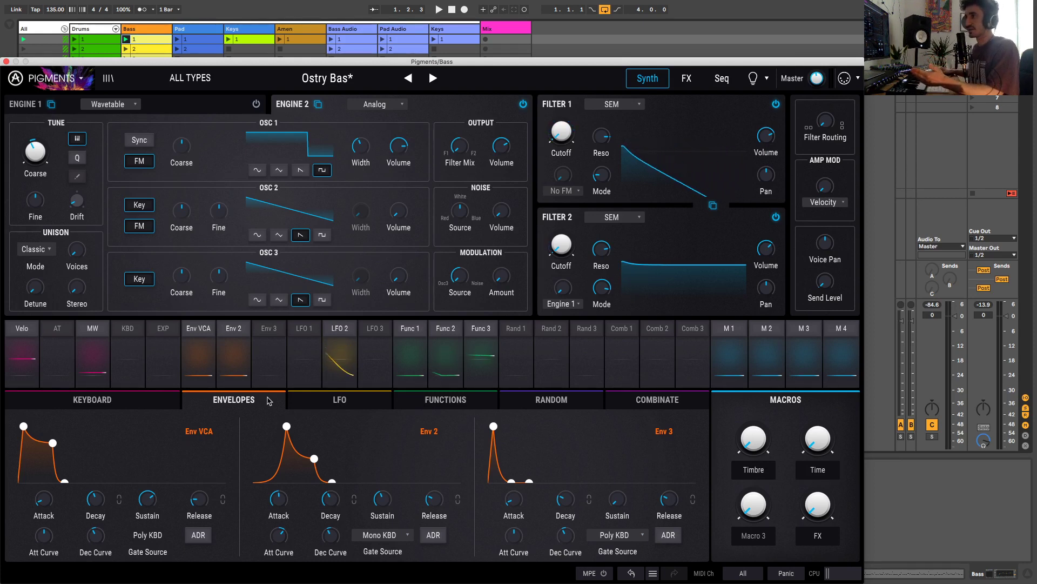
mouse_move(41, 504)
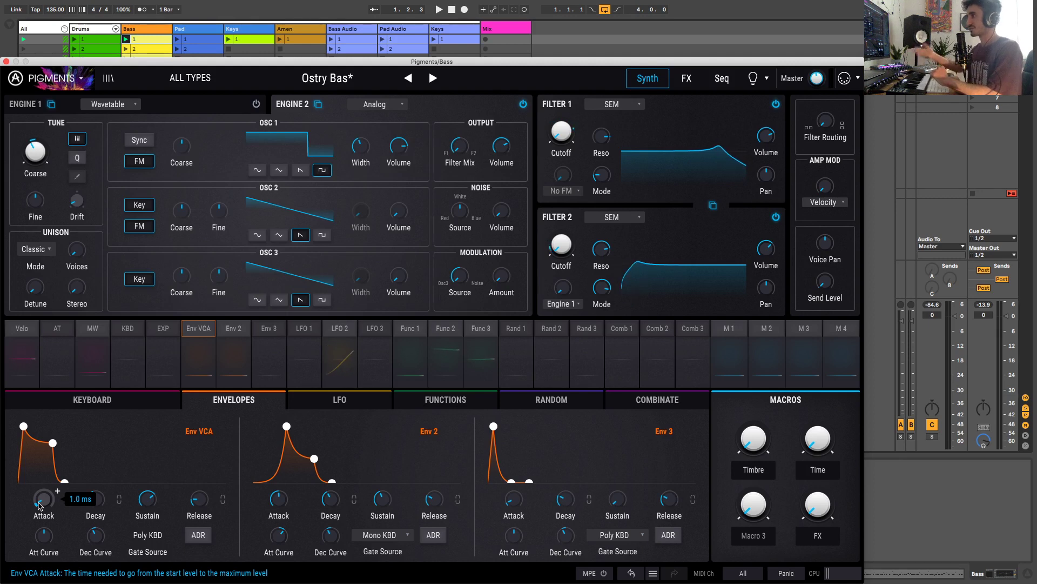
click(336, 408)
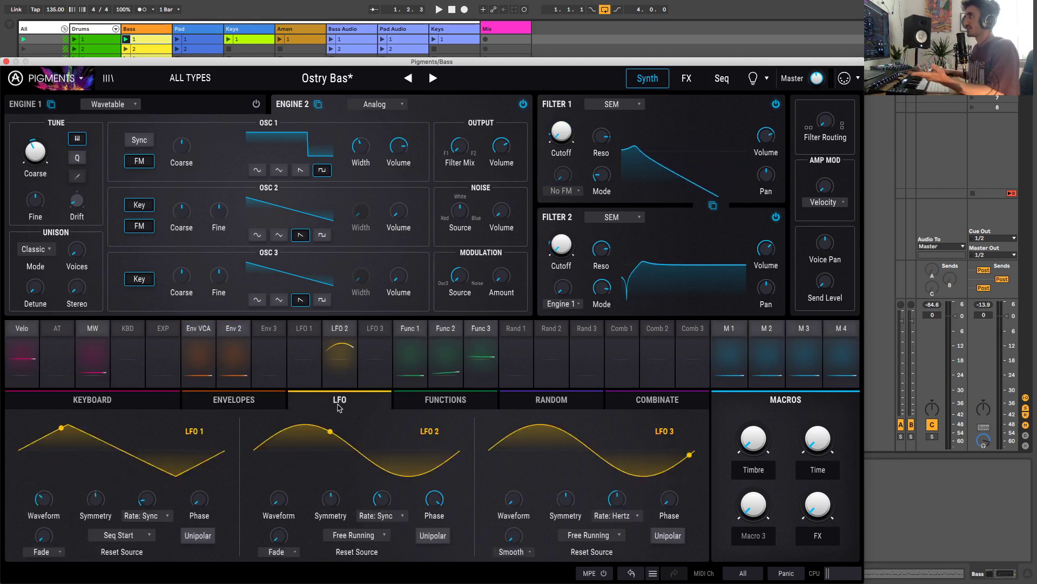
click(278, 408)
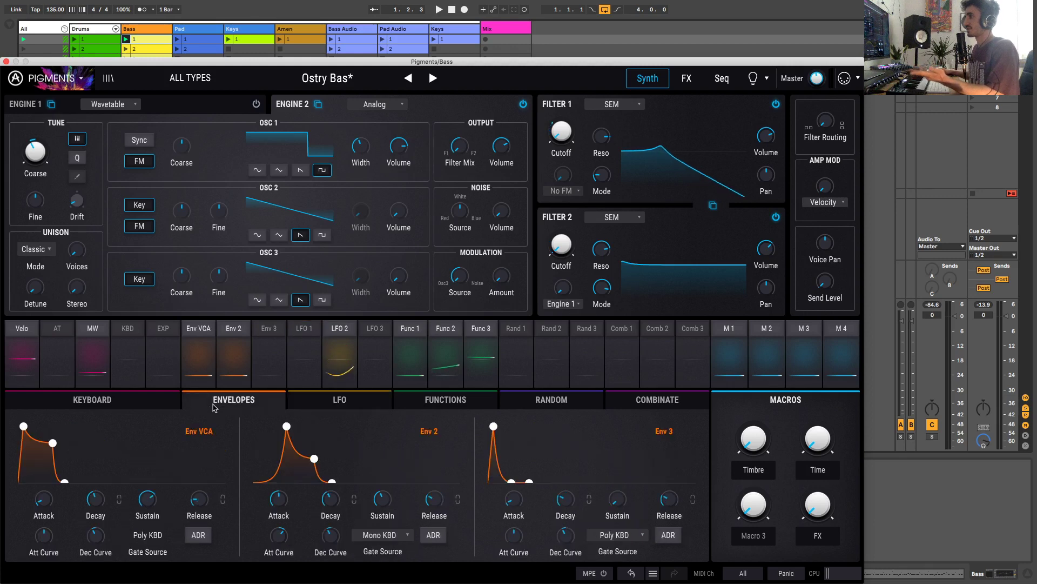
Step: Check the waveform and tempo-synced rate of LFO 2
click(324, 399)
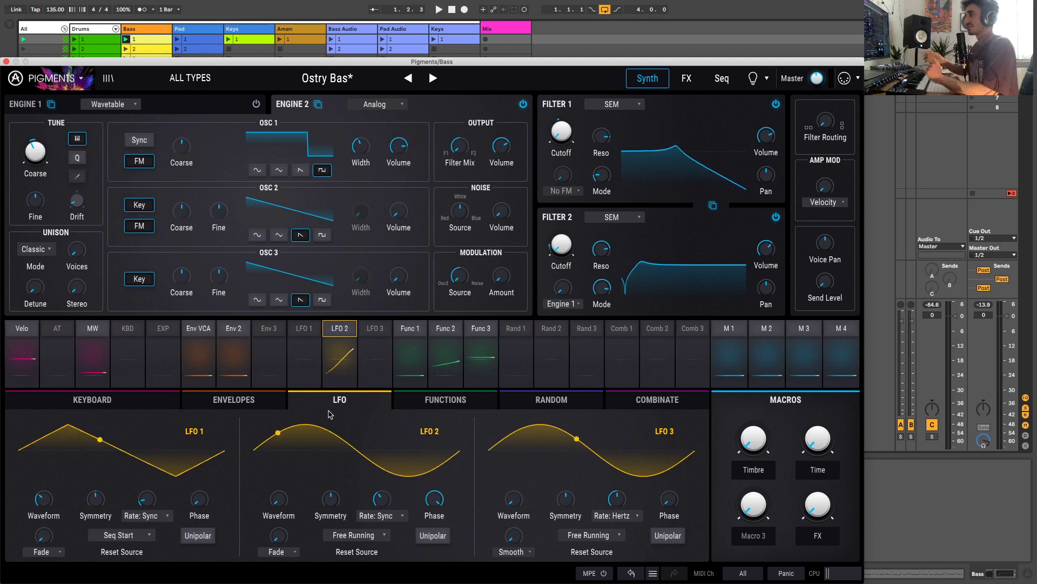
drag(278, 502, 280, 503)
drag(381, 501, 381, 476)
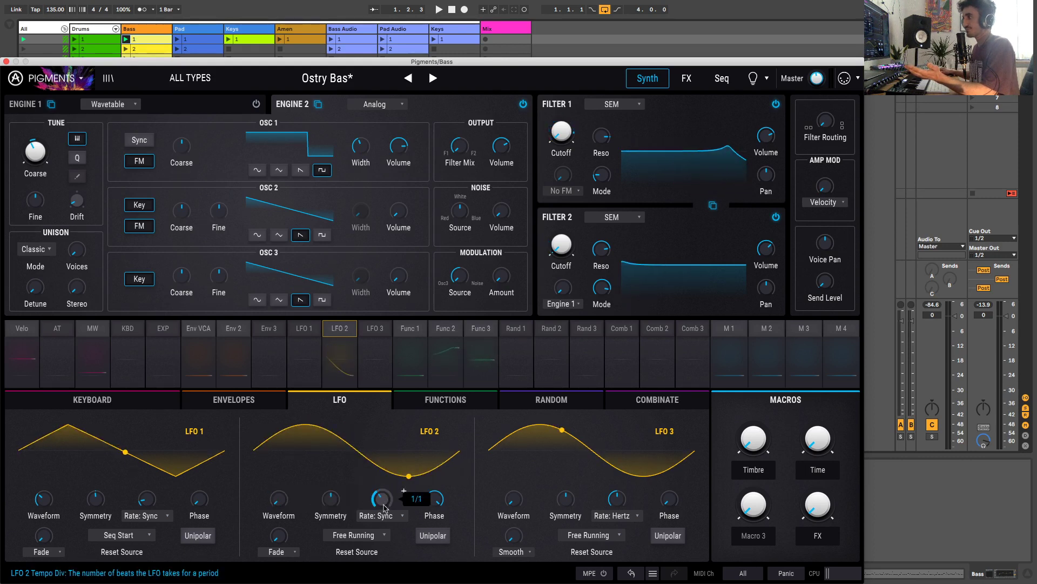
Step: Play the clip, check the cutoffs of Filter 1 and Filter 2, and open LFO 2's modulation routing
key(space)
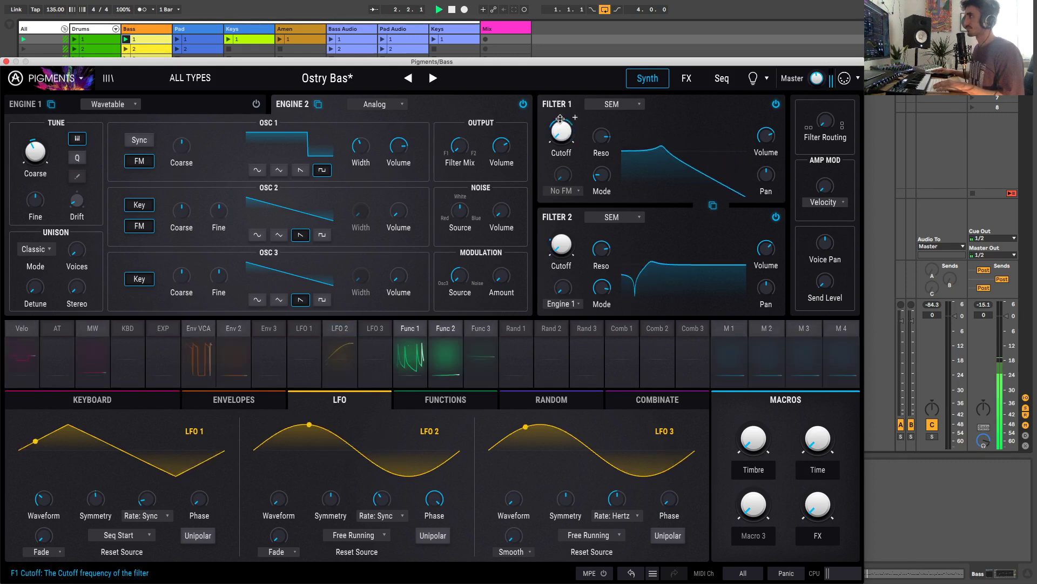
drag(560, 118, 562, 130)
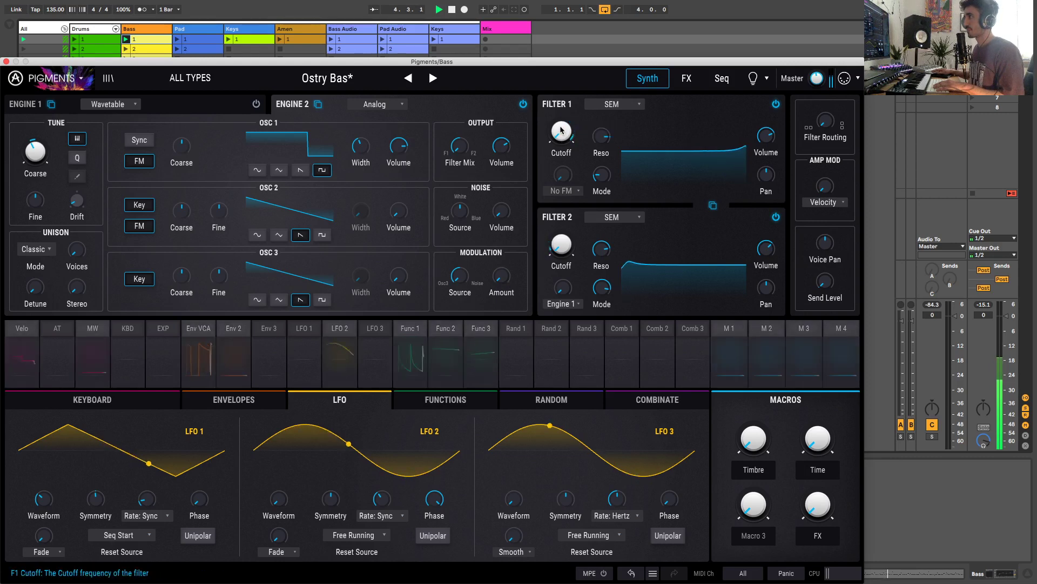
drag(562, 248, 563, 251)
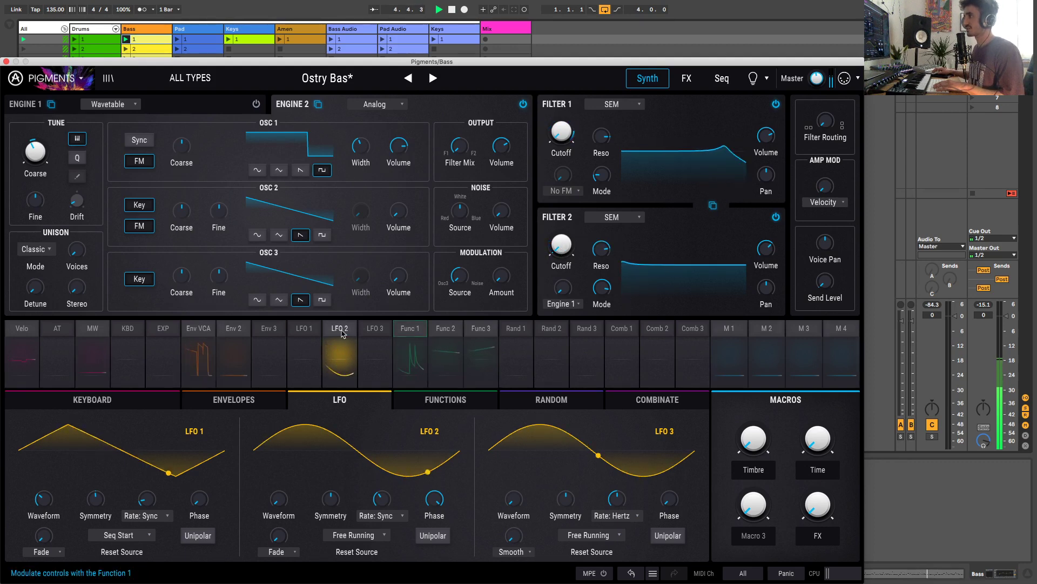
click(332, 356)
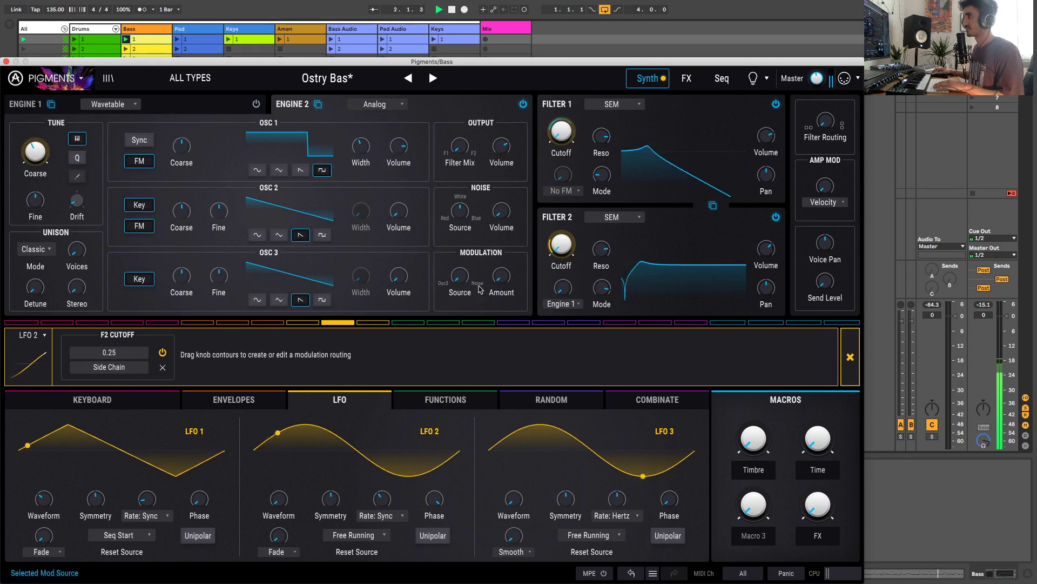
Step: Show the functions and switch Function 3 between Envelope and LFO mode, ending back on LFO
mouse_move(562, 244)
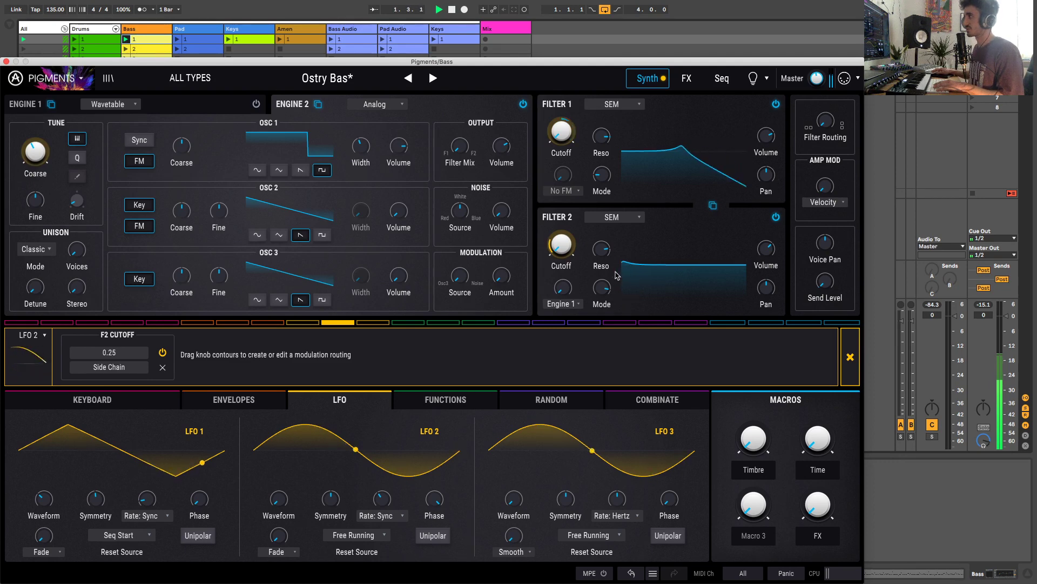
click(446, 399)
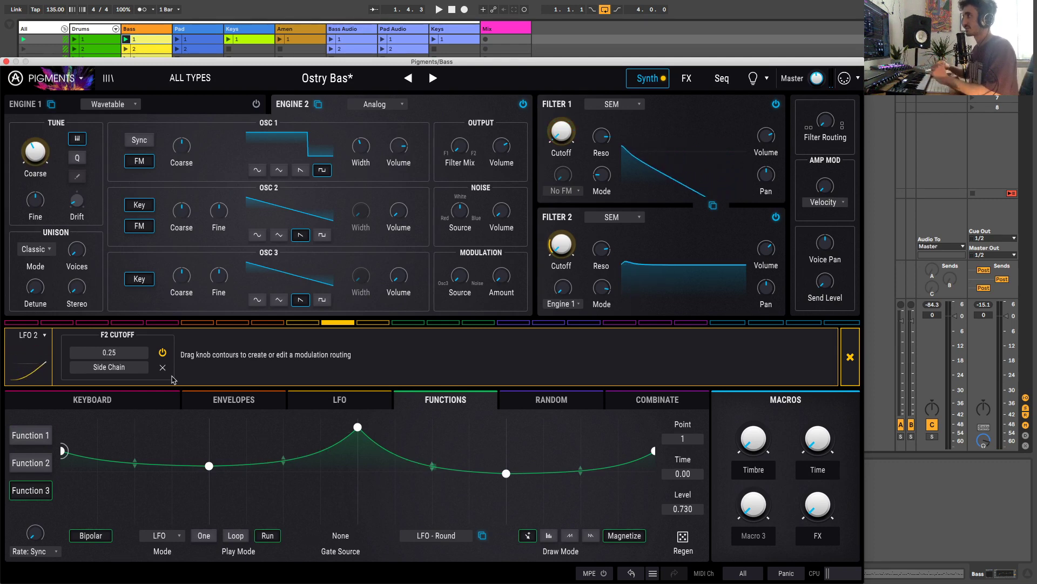
click(176, 536)
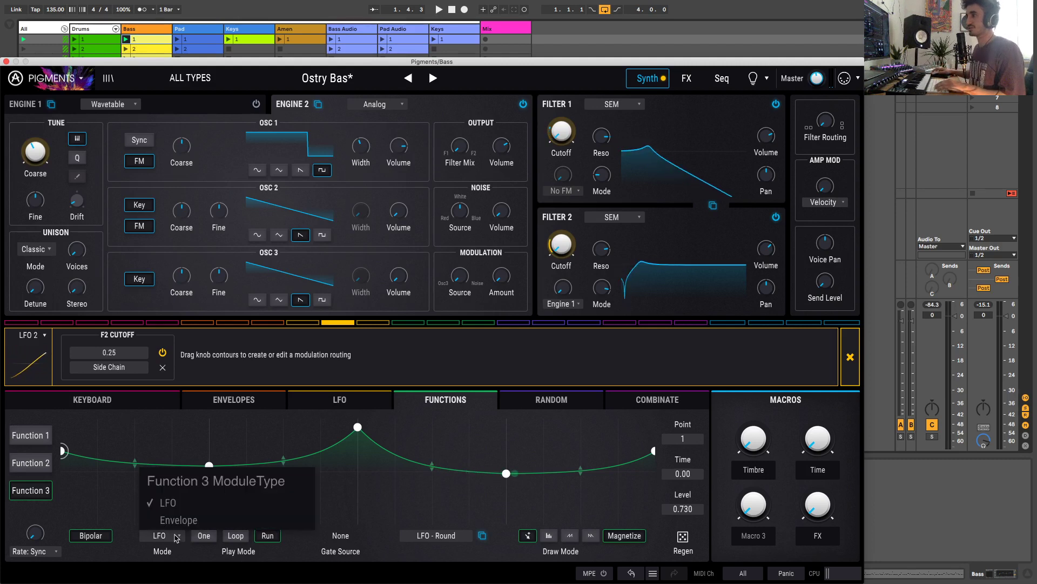
click(178, 520)
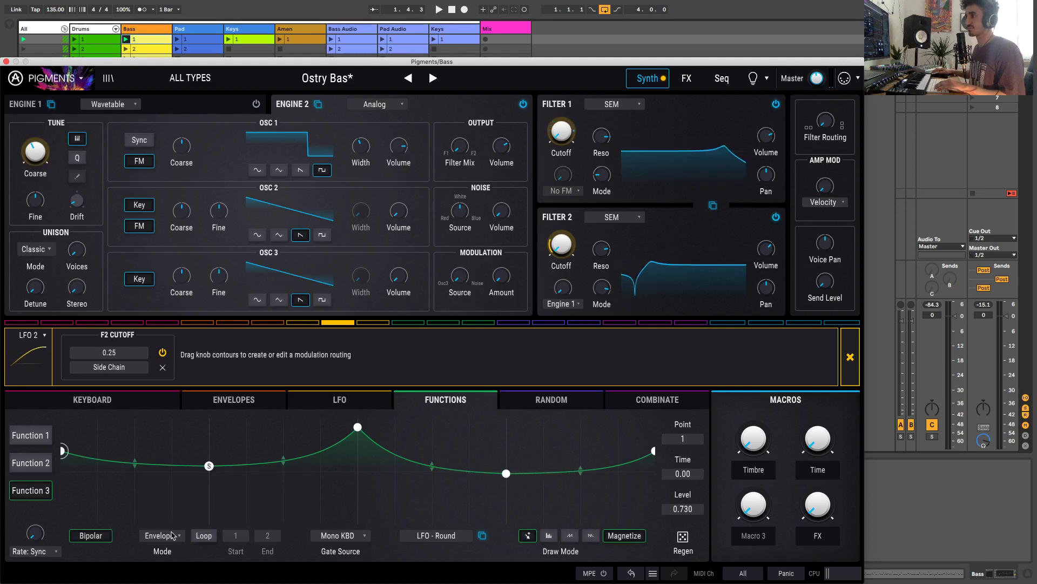
click(174, 534)
click(168, 503)
click(174, 532)
click(177, 520)
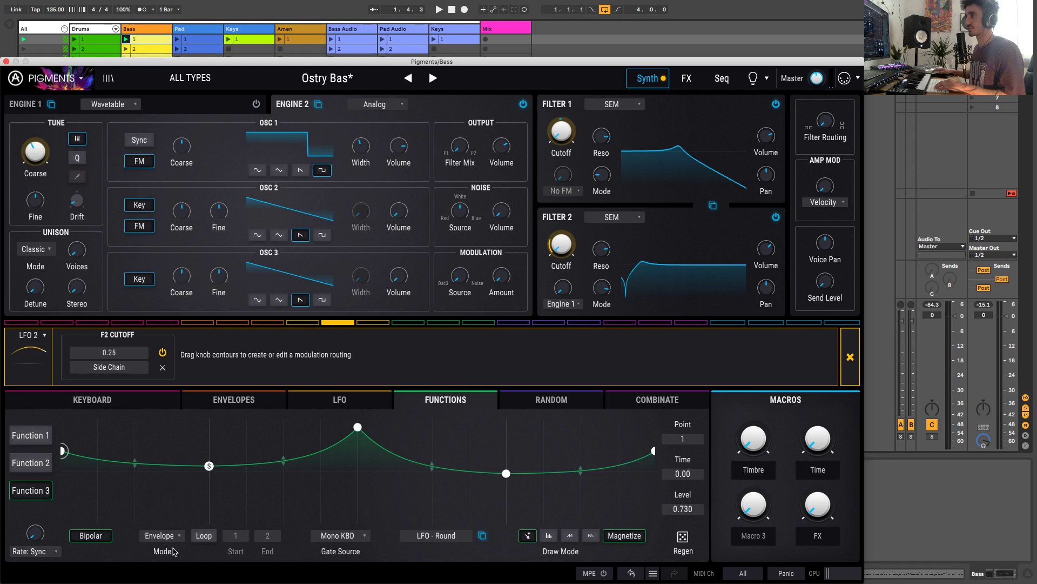
click(176, 536)
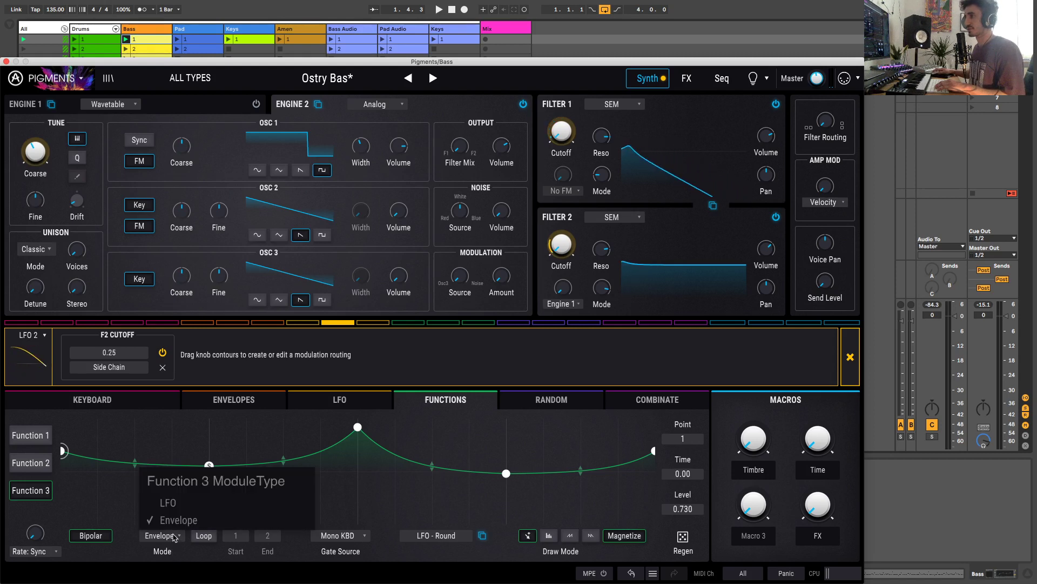
click(173, 504)
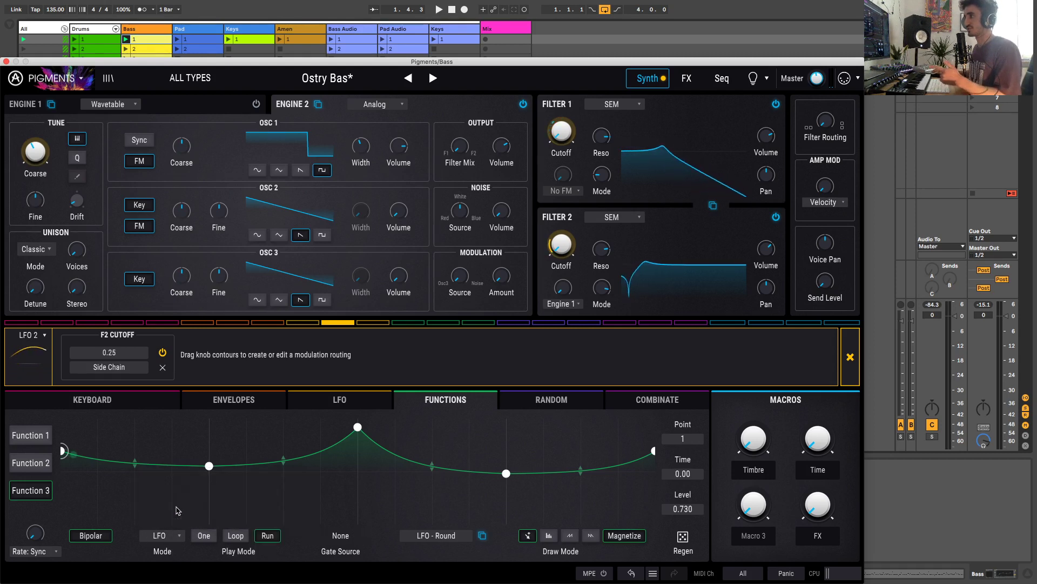
Step: Show Function 1, audition the clip, and close LFO 2's routing to see which sources modulate the Filter 1 cutoff
click(27, 435)
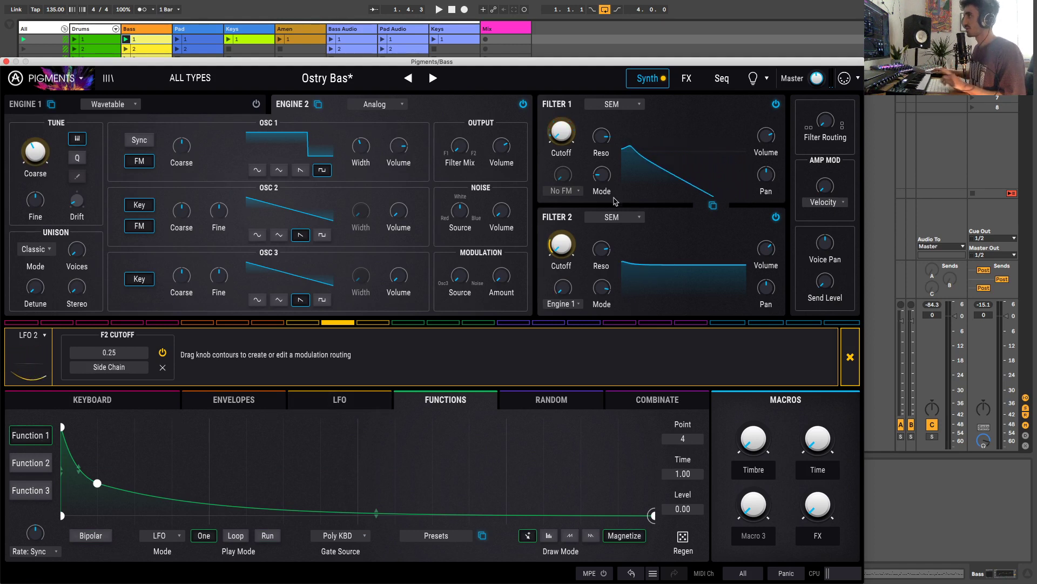
key(space)
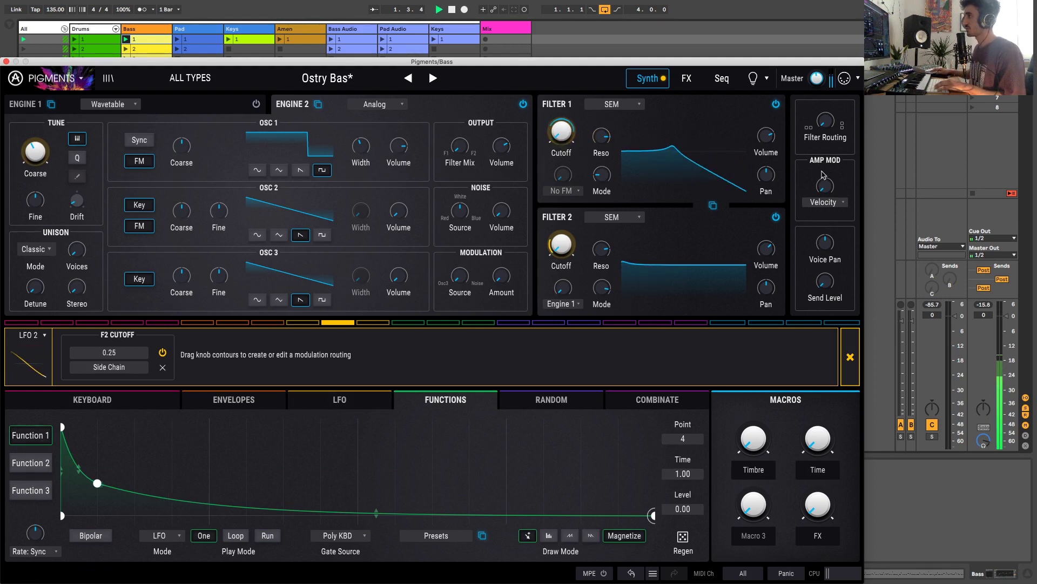
key(space)
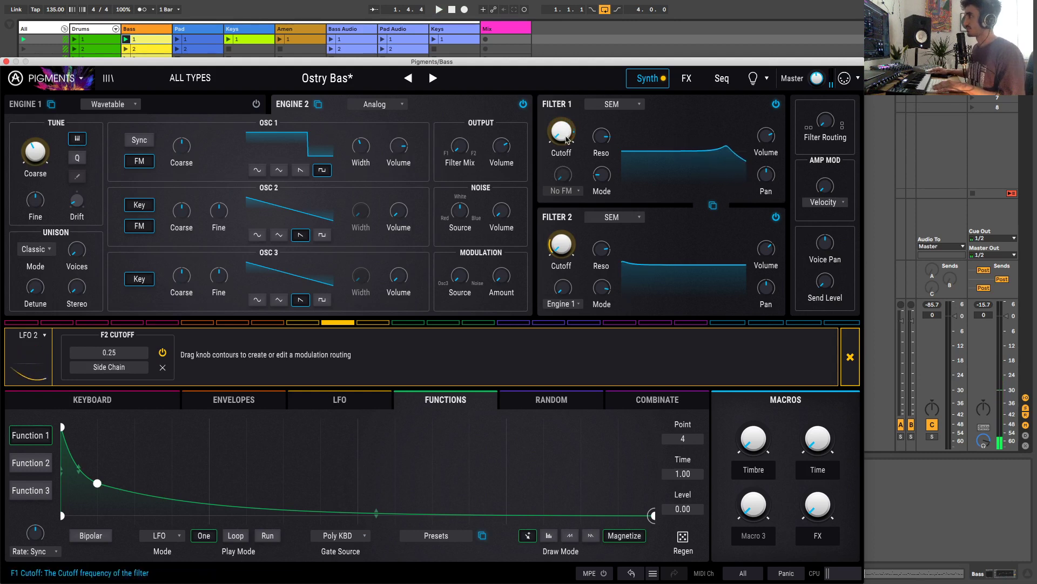
key(space)
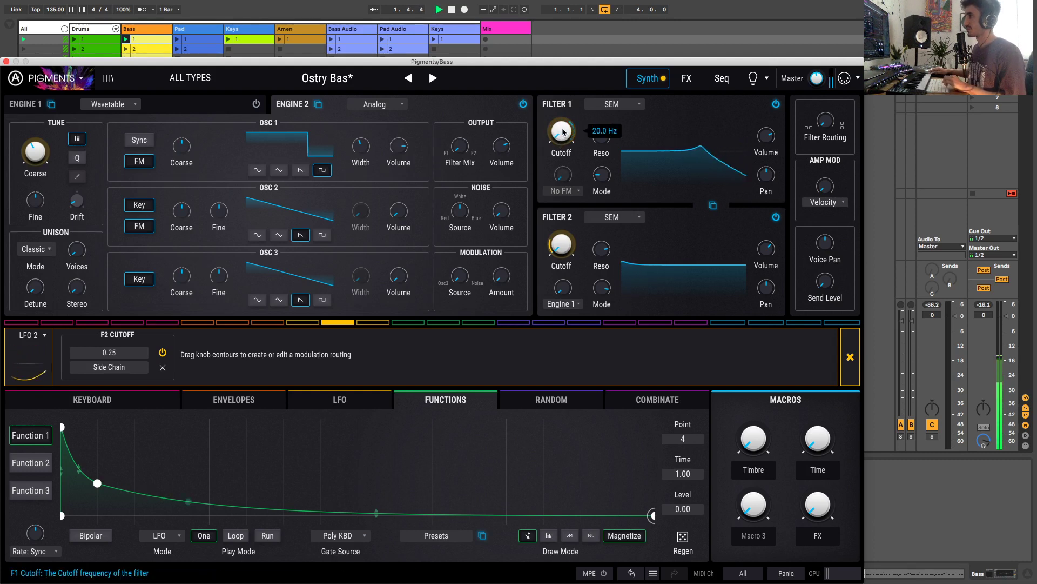
click(850, 366)
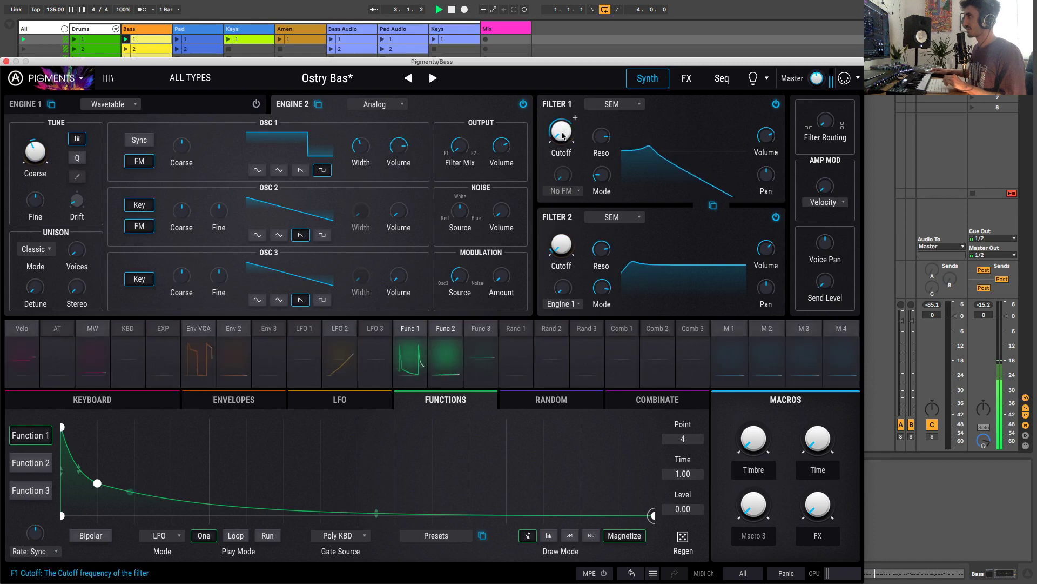
mouse_move(563, 135)
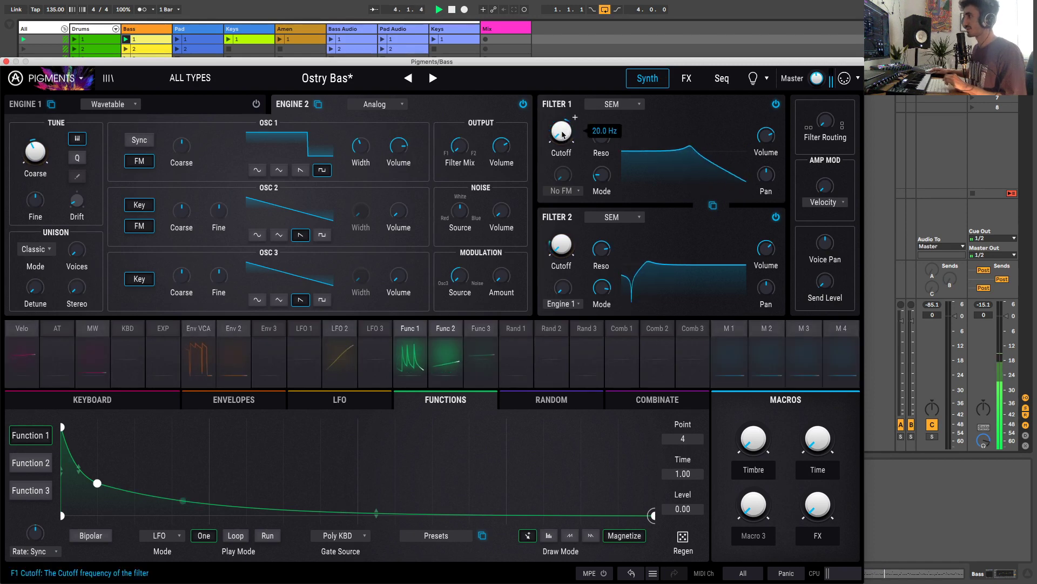
Step: Open Function 1's modulation routing and compare the bass with its F1 Cutoff modulation bypassed and re-enabled
click(413, 332)
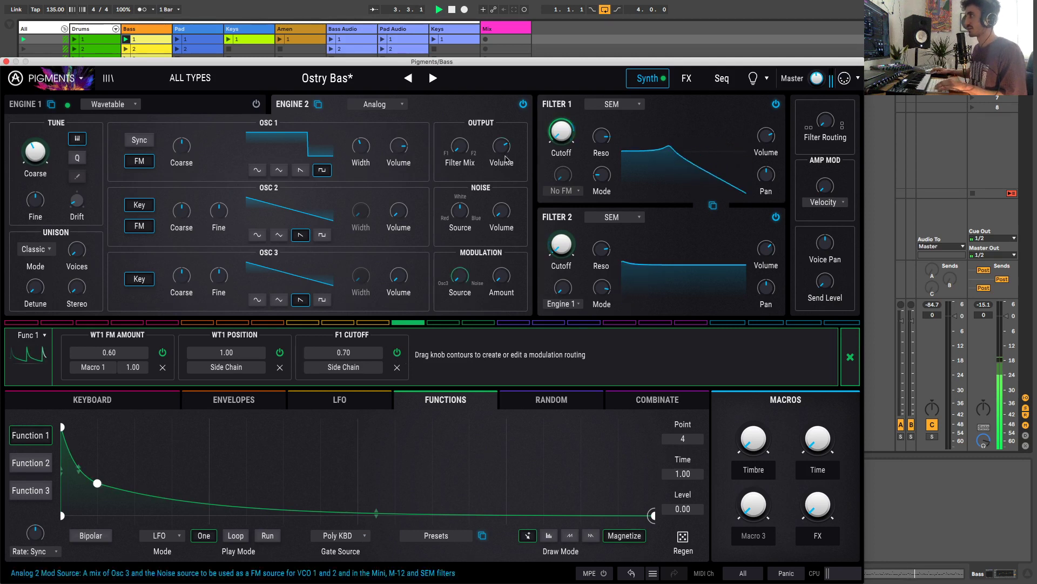
click(397, 352)
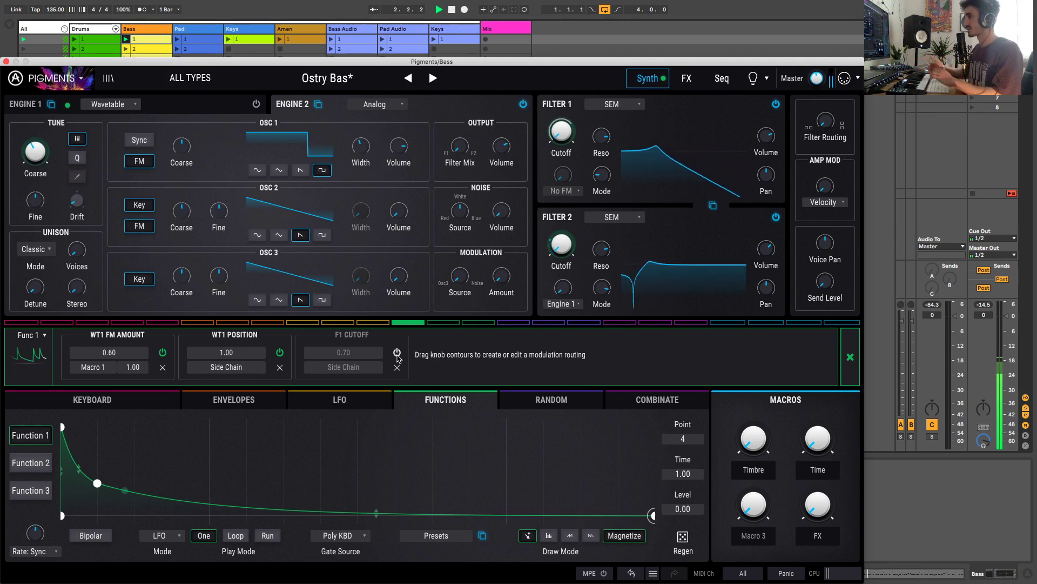
click(398, 356)
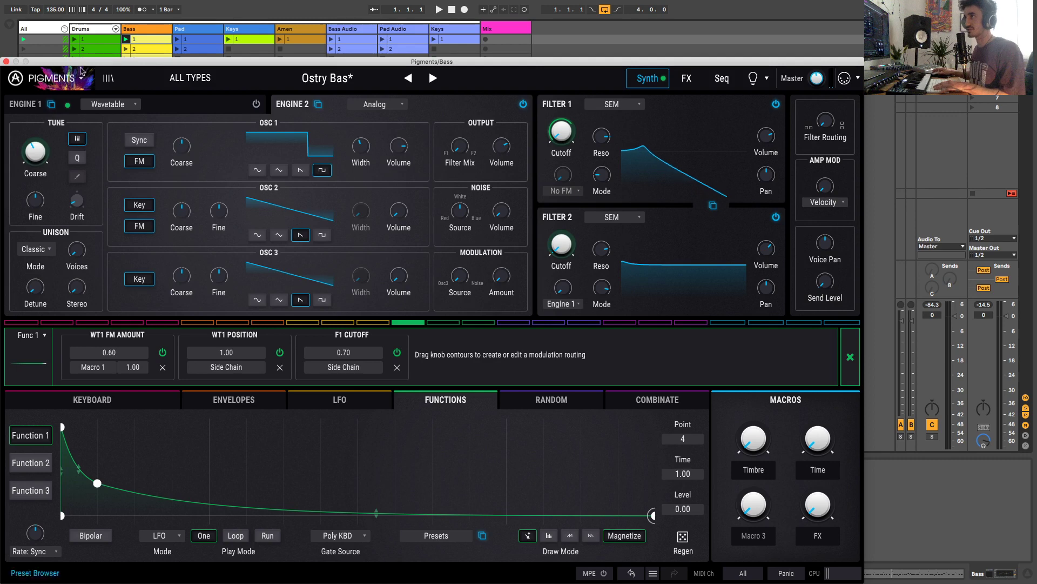
Step: Launch the first Drums clip with the Bass and compare the groove with Function 1's F1 Cutoff modulation off and on
click(76, 42)
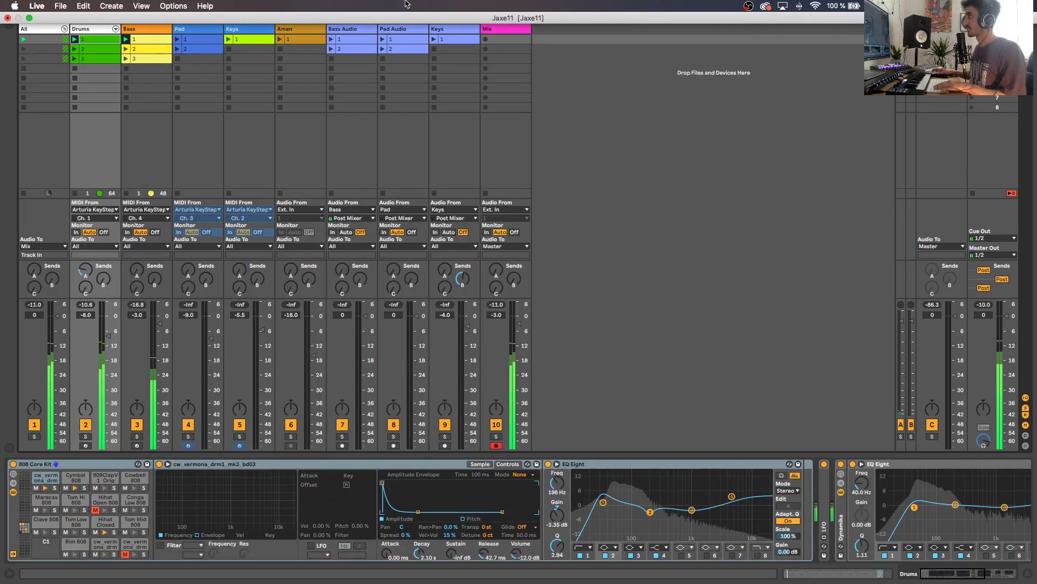
click(146, 39)
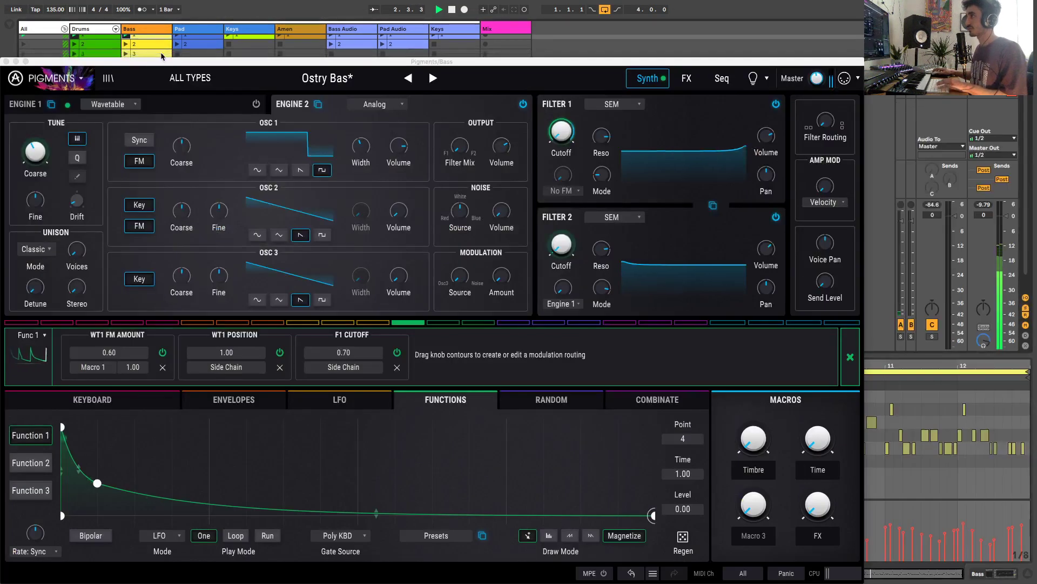
click(395, 371)
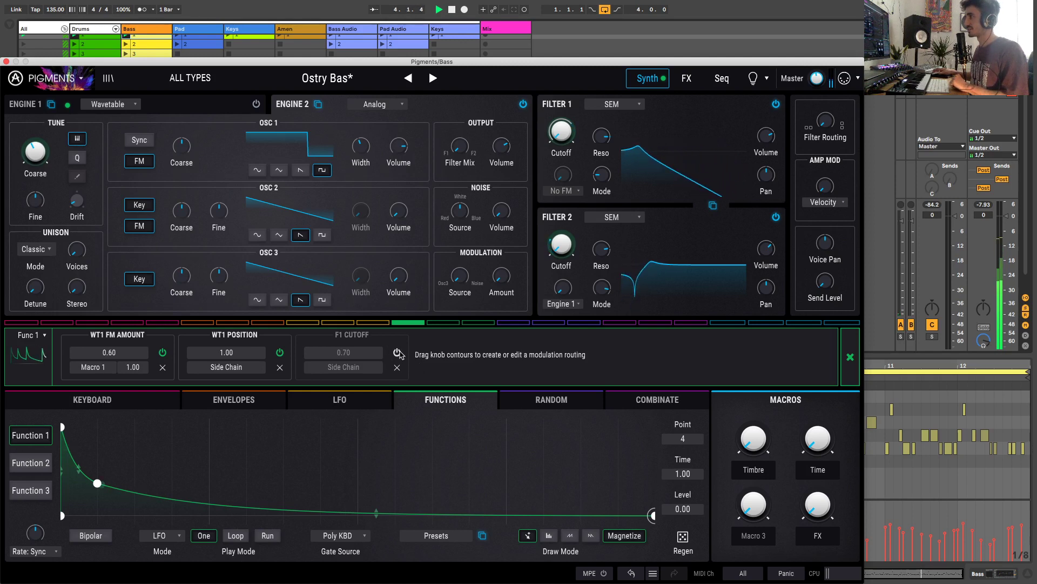
click(399, 353)
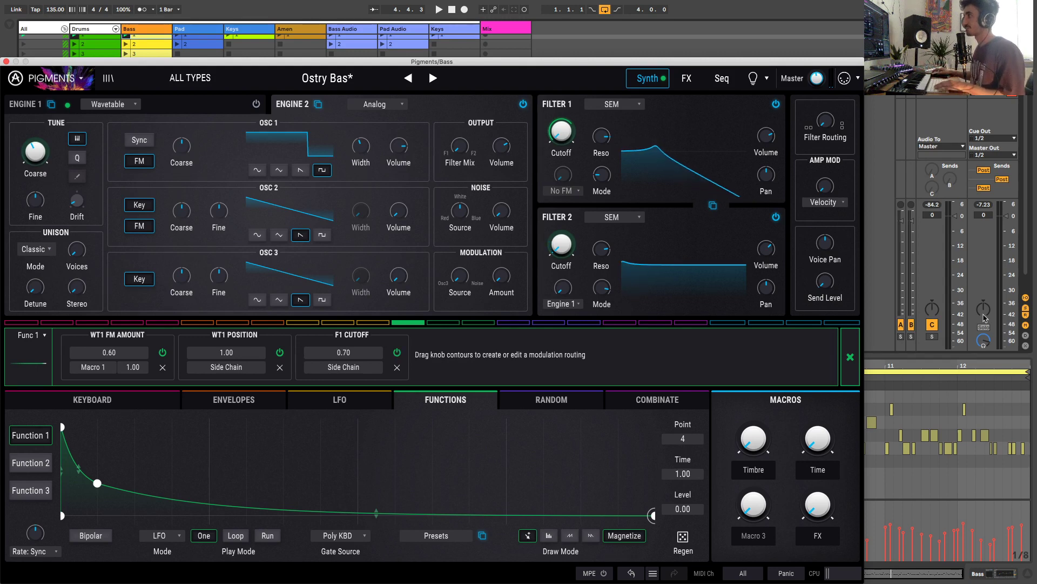
Step: Close Function 1's modulation routing and switch Engine 1 back on, auditioning both engines together
click(850, 356)
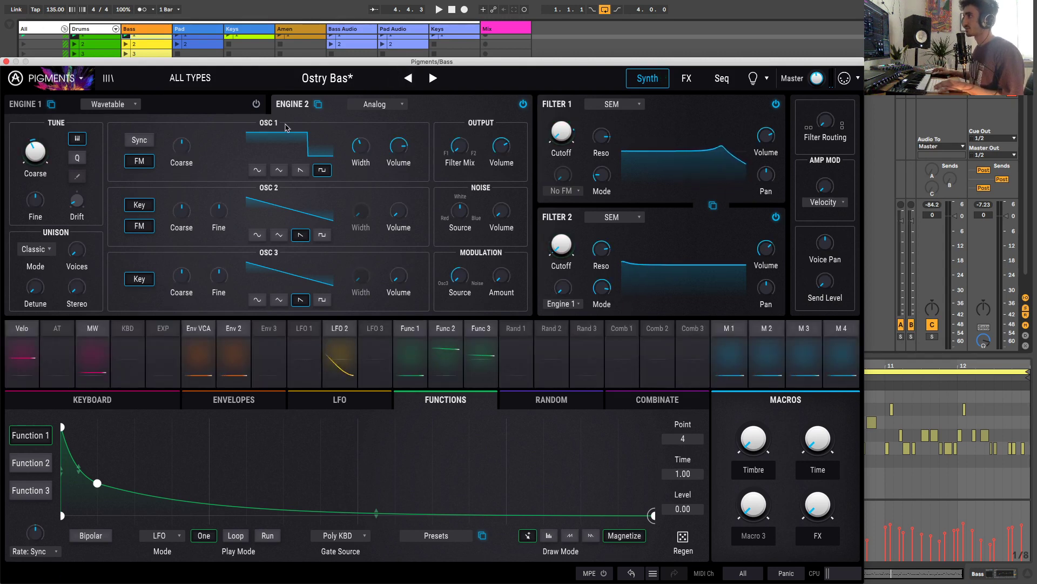
click(256, 104)
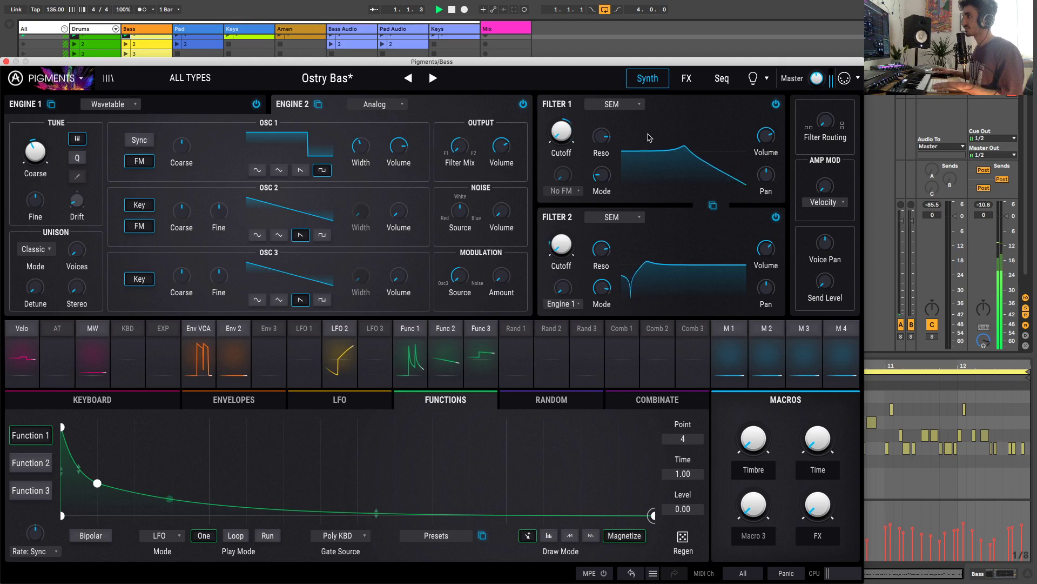
scroll(69, 48, up, 1)
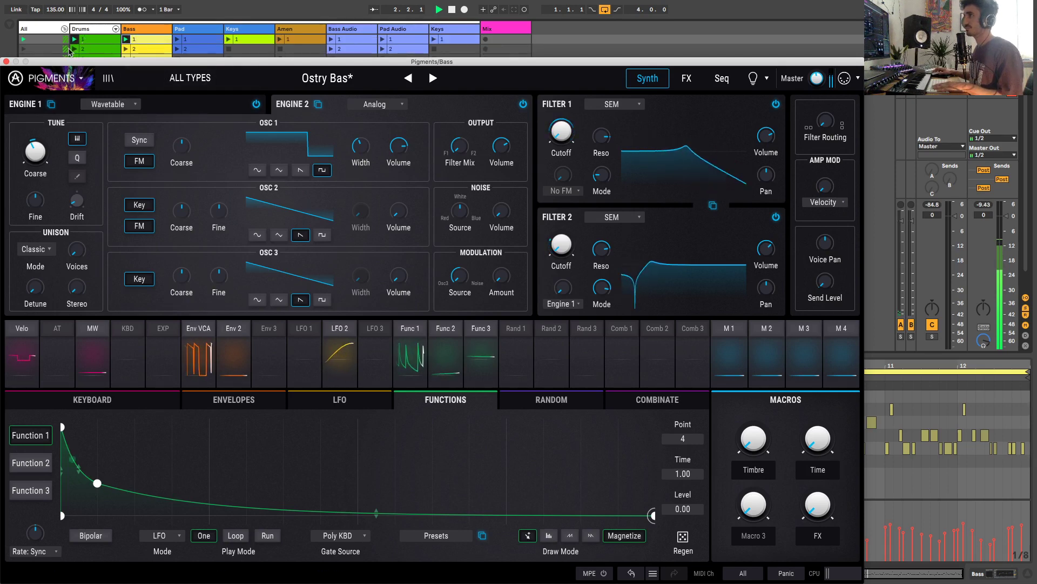
Step: Move the Pigments window aside to uncover the Drums track, and put it back over the session
drag(69, 61, 189, 61)
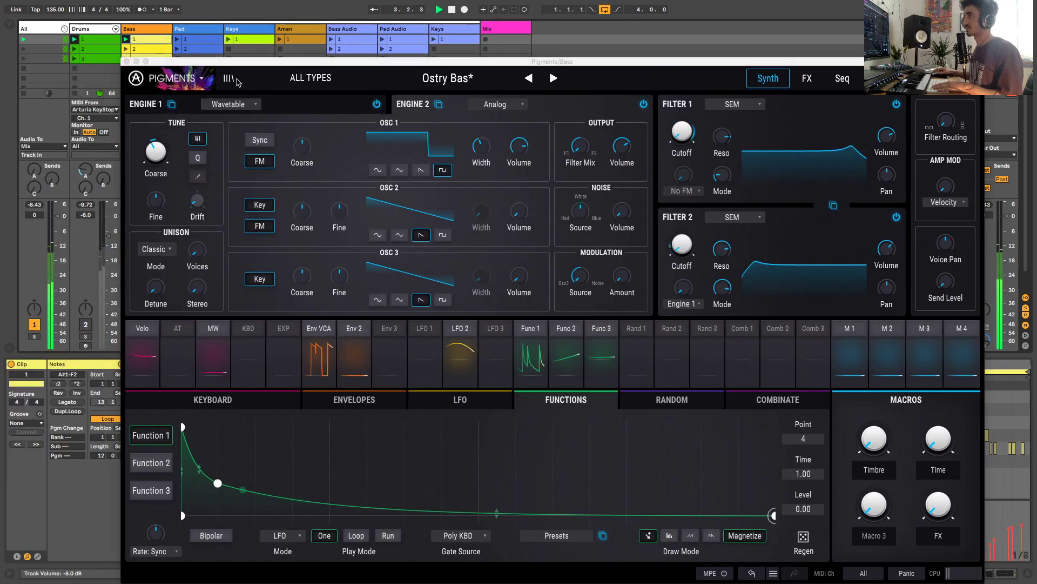
drag(174, 62, 53, 62)
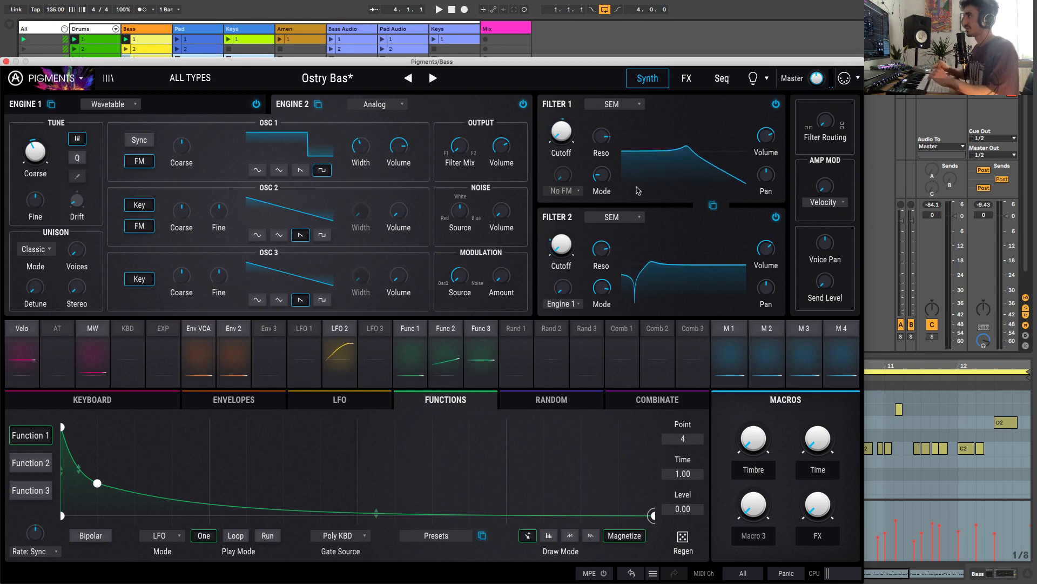
drag(413, 61, 409, 62)
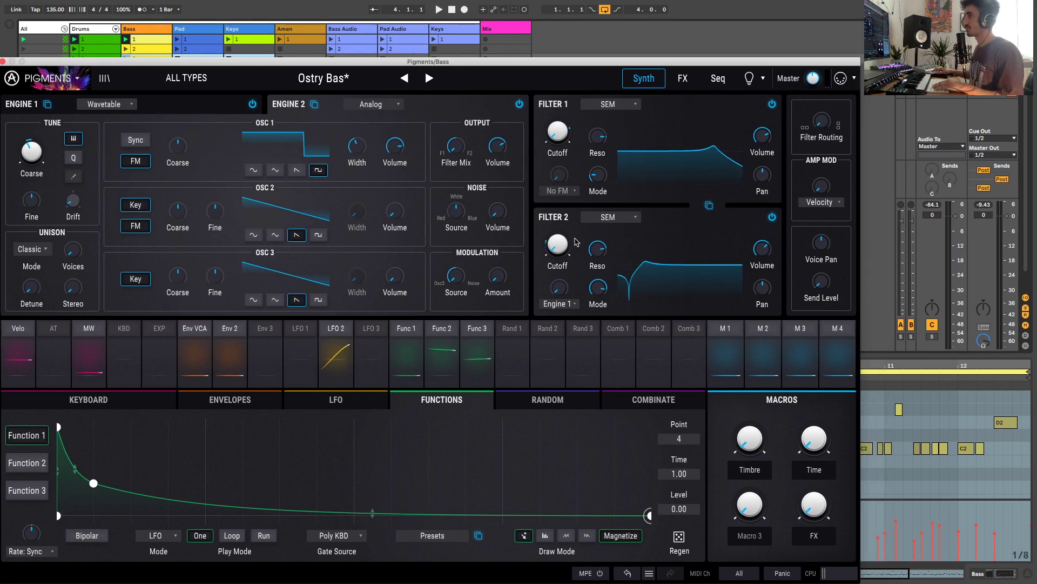
drag(527, 61, 519, 61)
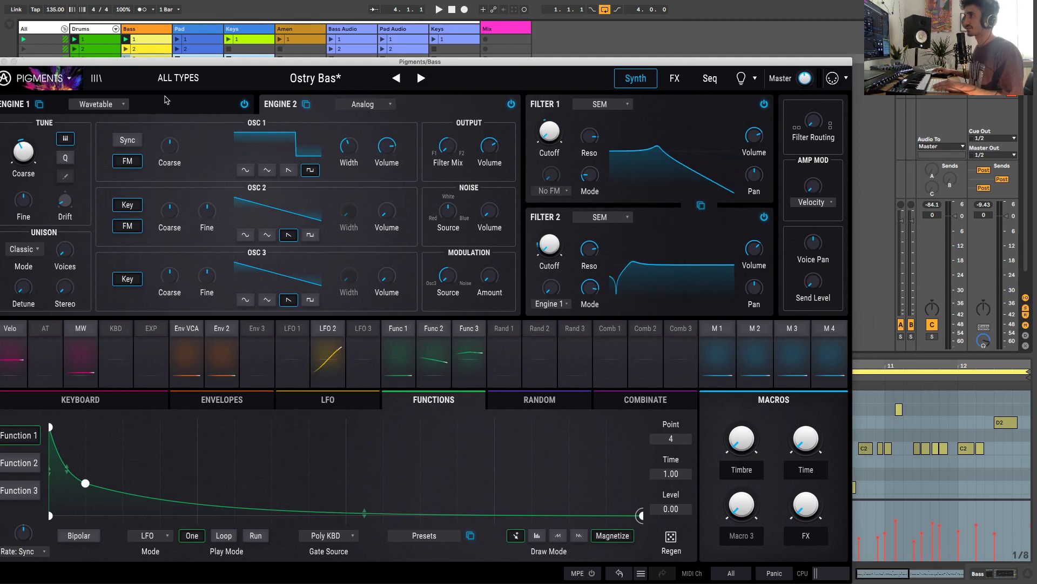
Step: Show Engine 1 and check Function 1's routings to WT1 FM Amount, WT1 Position and F1 Cutoff, closing the routing again
click(166, 103)
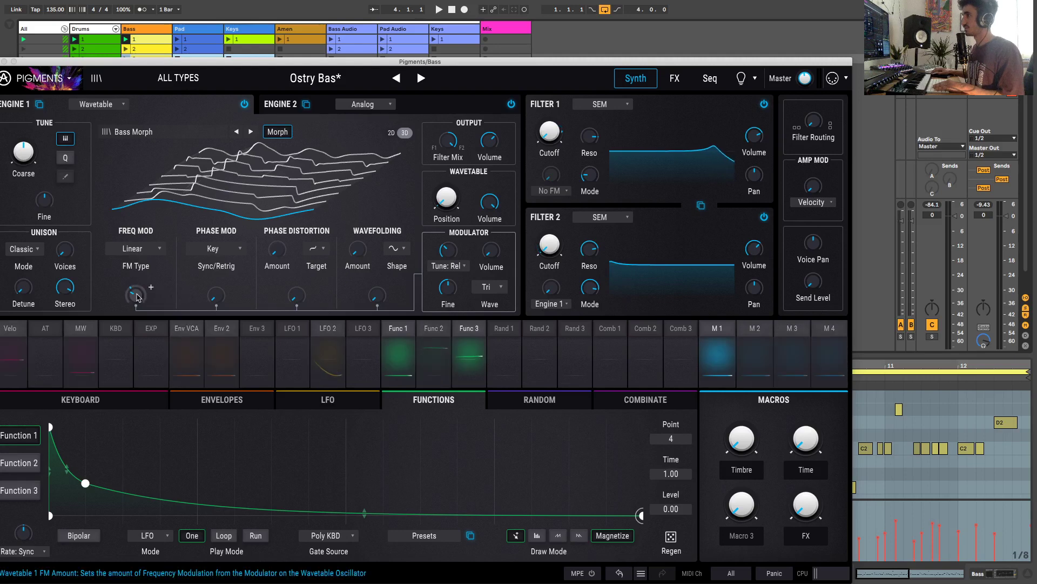
drag(233, 61, 243, 62)
click(408, 349)
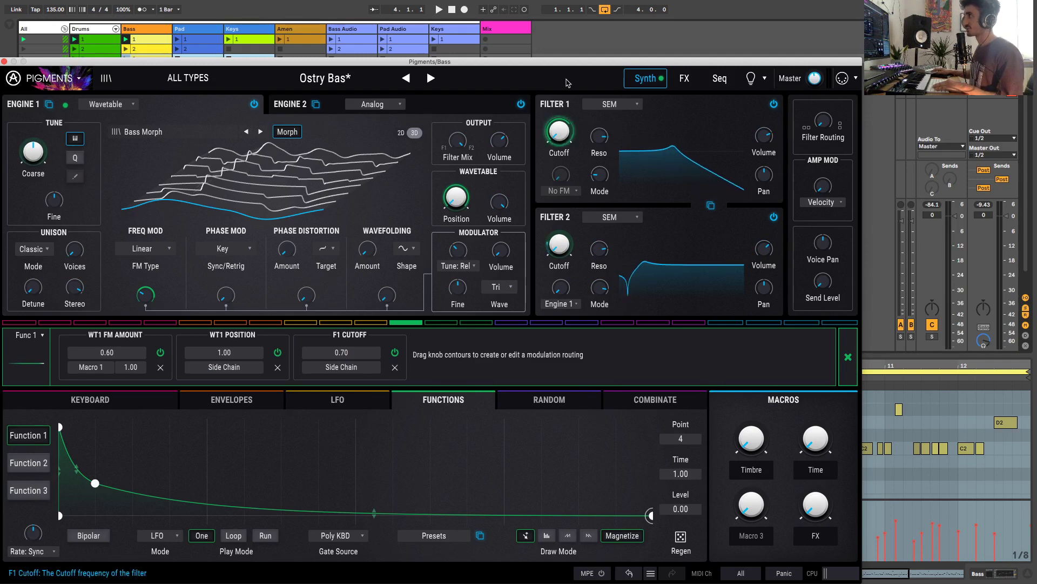
drag(566, 66, 569, 66)
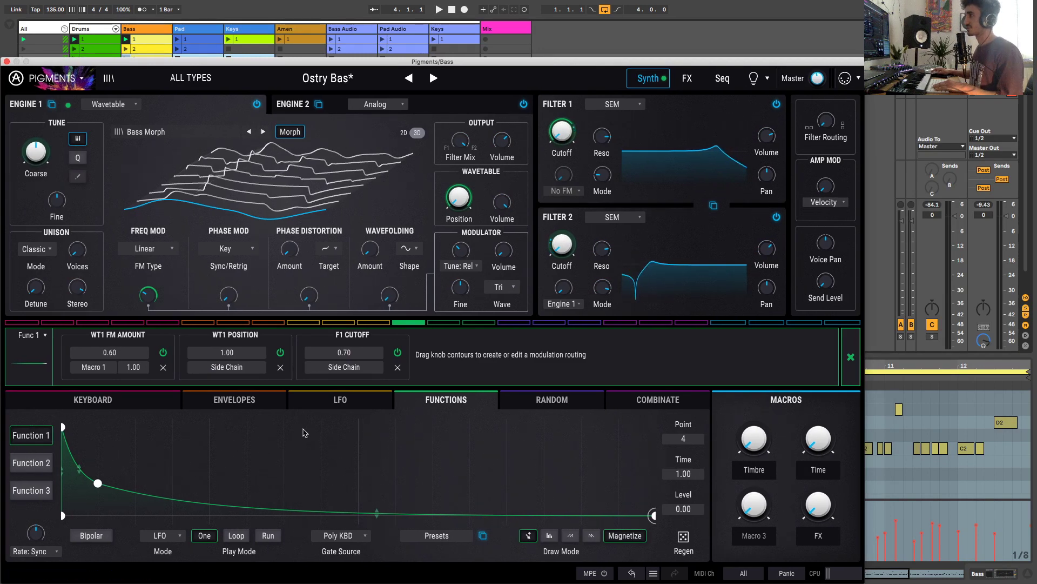
click(851, 356)
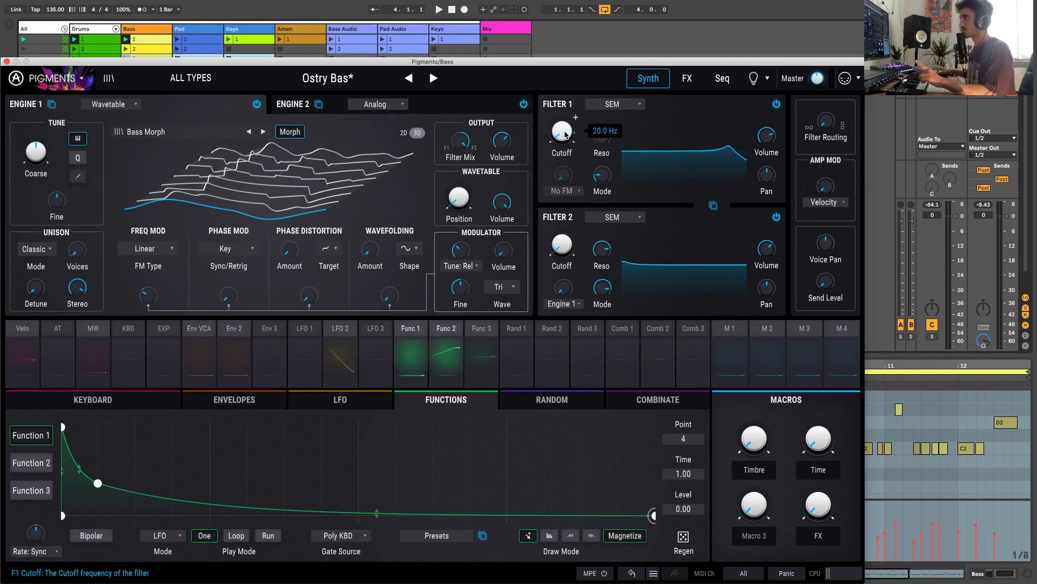
Step: Audition the bass while checking Function 2's F1 Cutoff modulation, and show the Function 2 curve
key(space)
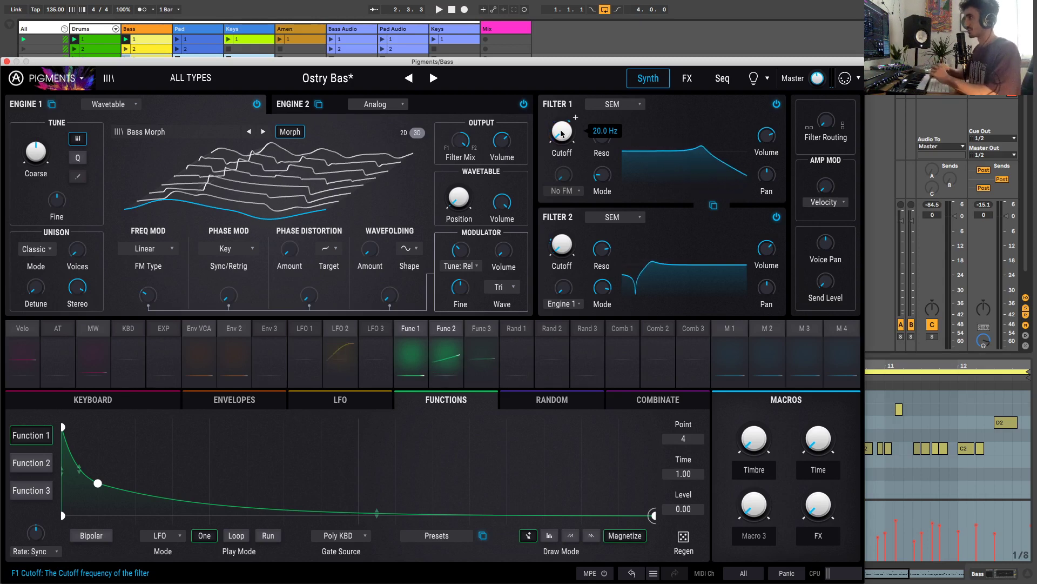
click(446, 346)
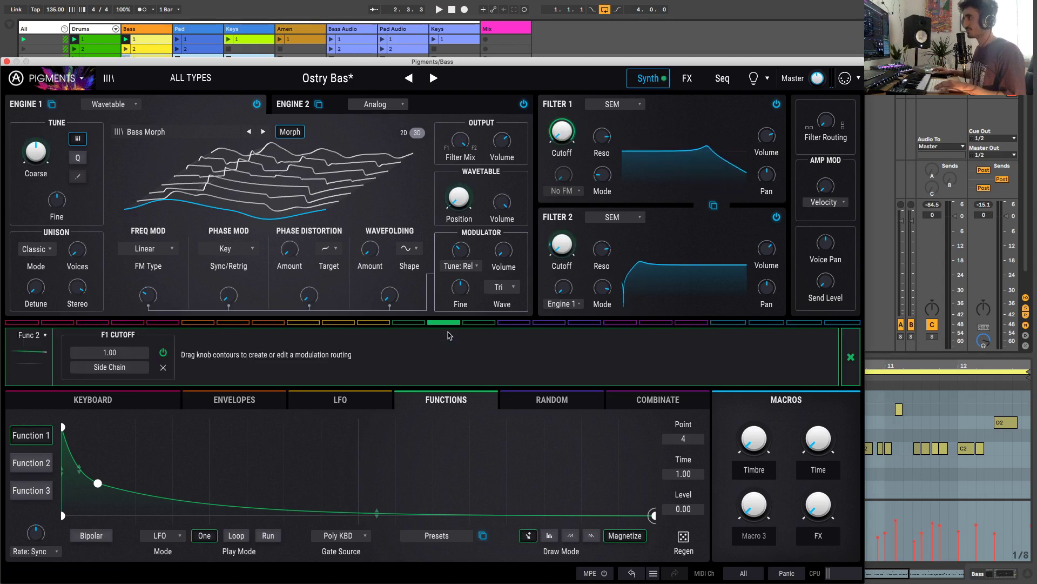
key(space)
click(163, 353)
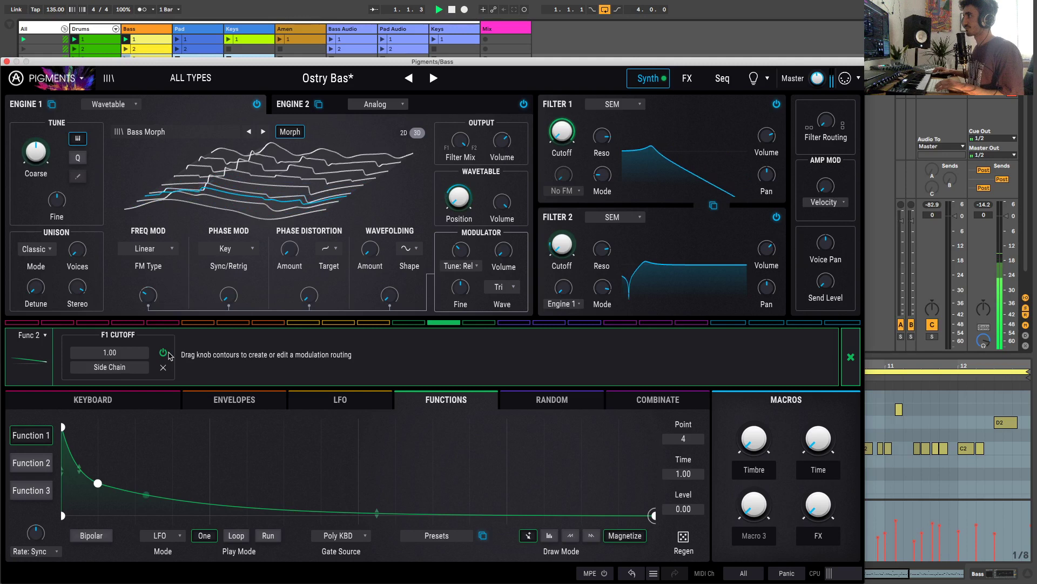
click(33, 466)
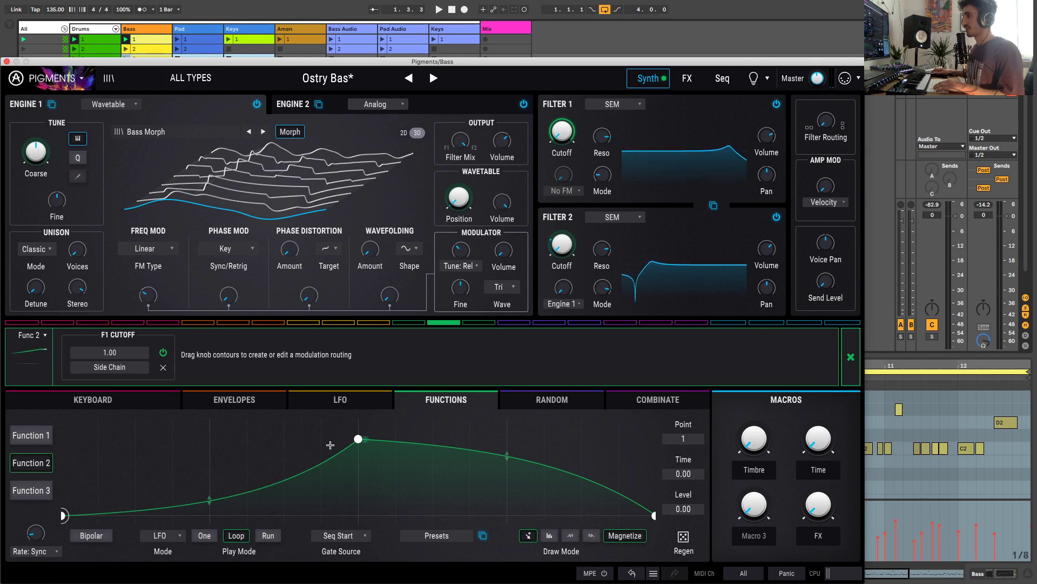
Step: Audition the bass with Function 2's curve in view, show Function 1's curve, and close Function 2's modulation routing
mouse_move(33, 535)
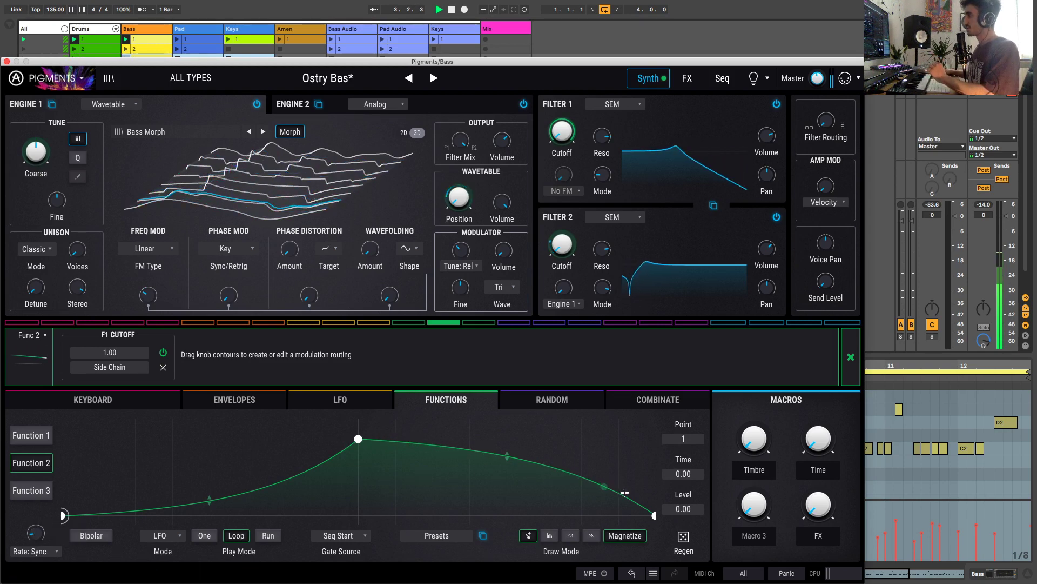
click(654, 516)
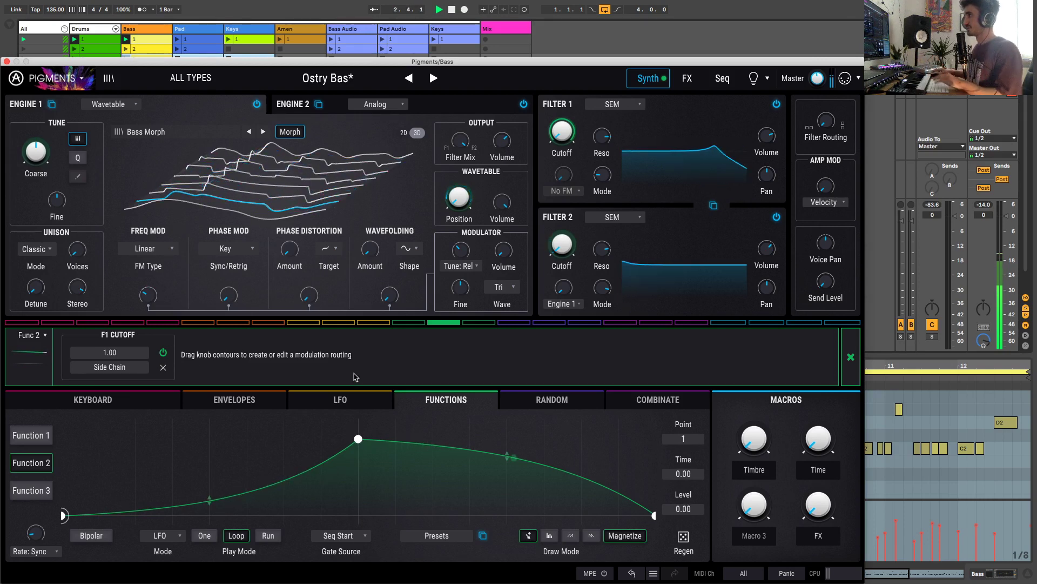
click(31, 434)
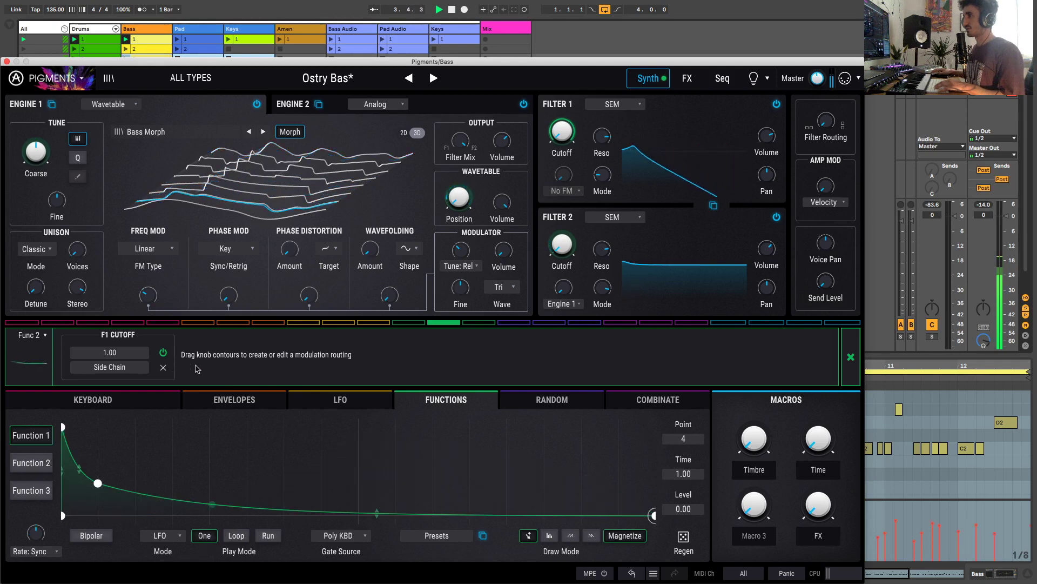
click(850, 357)
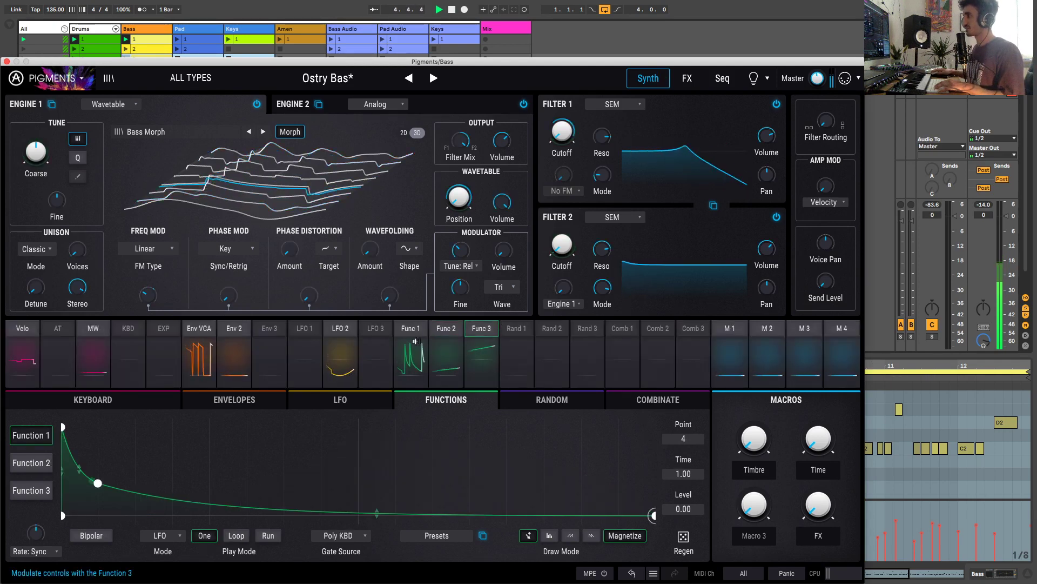
Step: Switch off Function 2's F1 Cutoff modulation while the bass plays and check the Function 3 and Function 1 routings
click(446, 331)
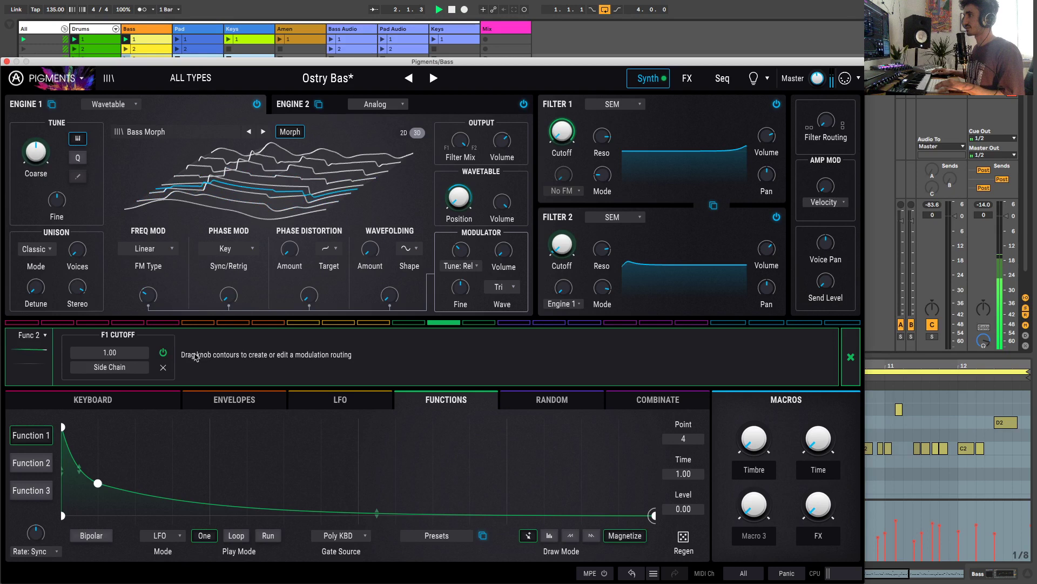
click(409, 323)
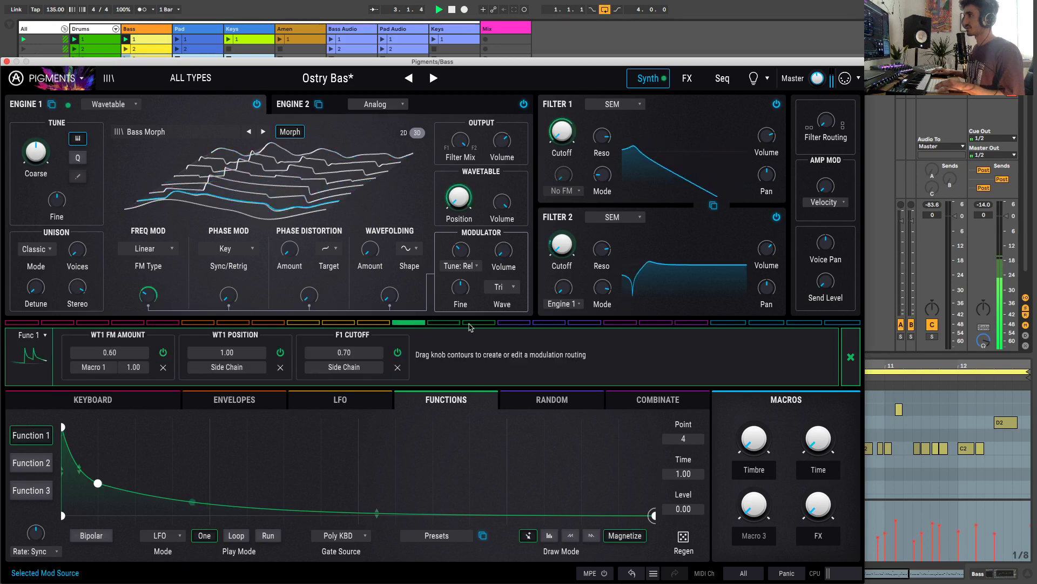
click(481, 323)
click(335, 328)
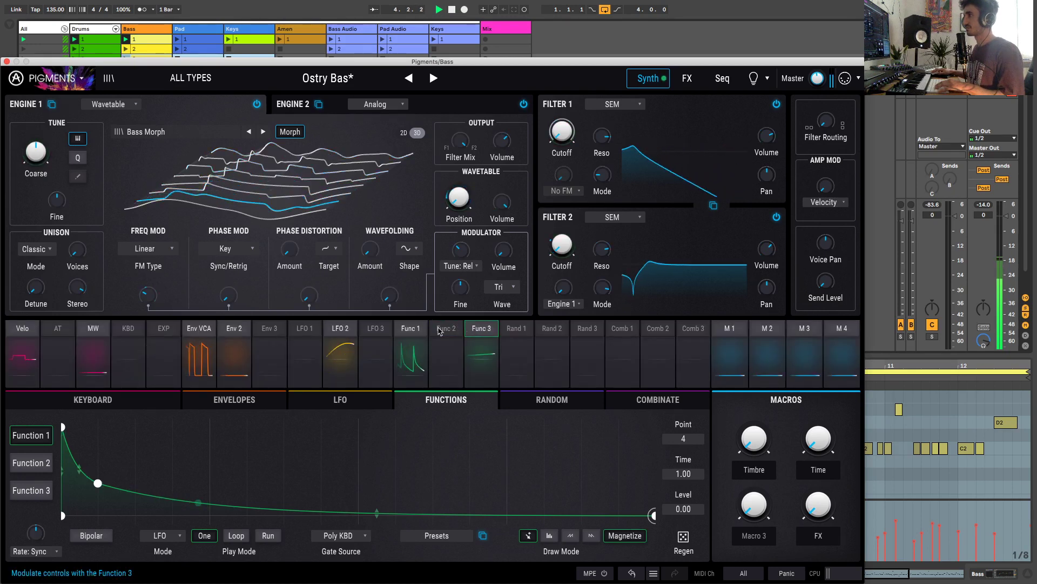
click(411, 333)
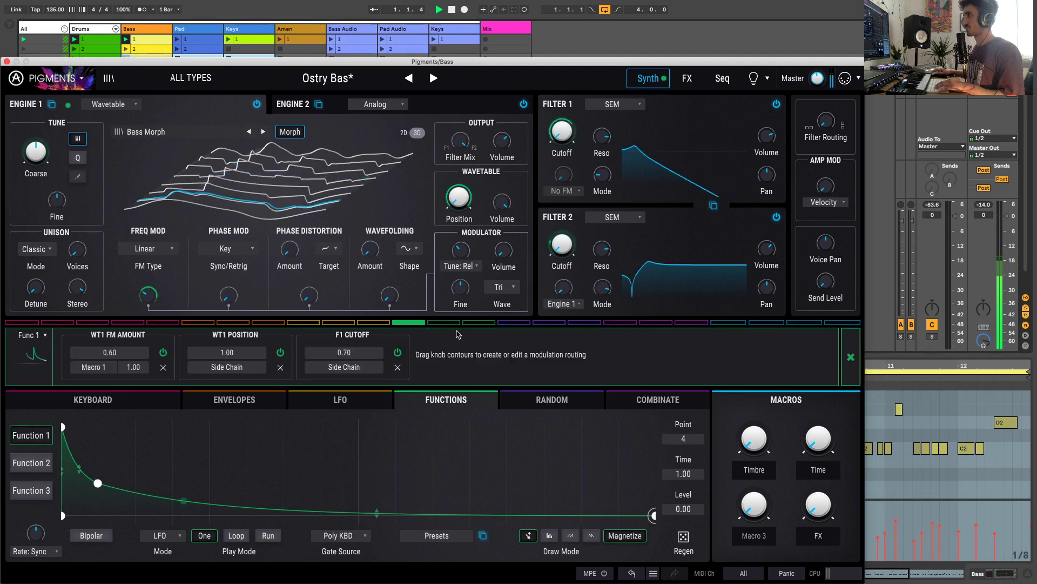
Step: Switch off Function 1's F1 Cutoff modulation and switch Function 2's F1 Cutoff modulation back on
click(398, 353)
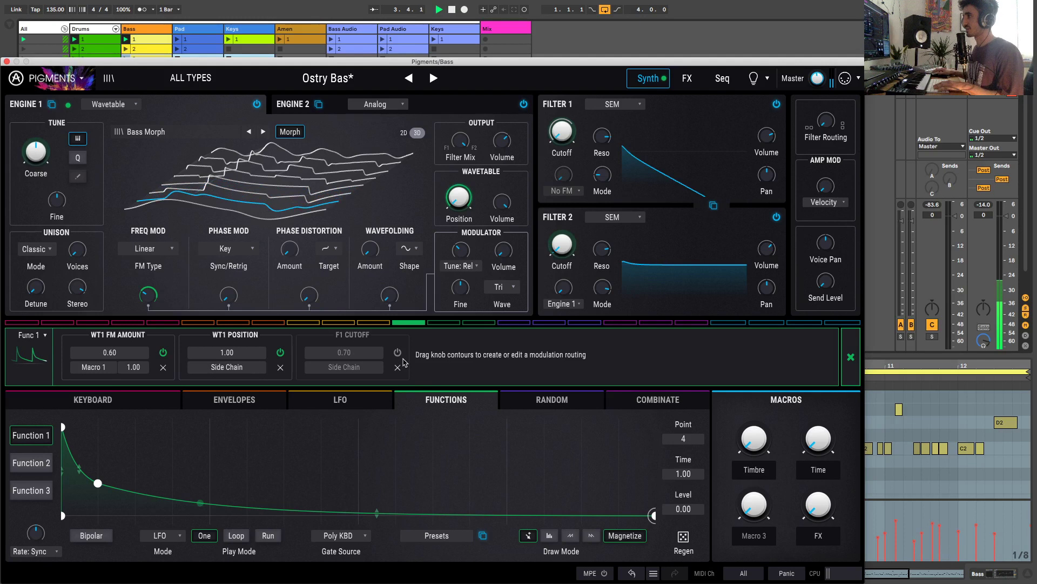
click(433, 323)
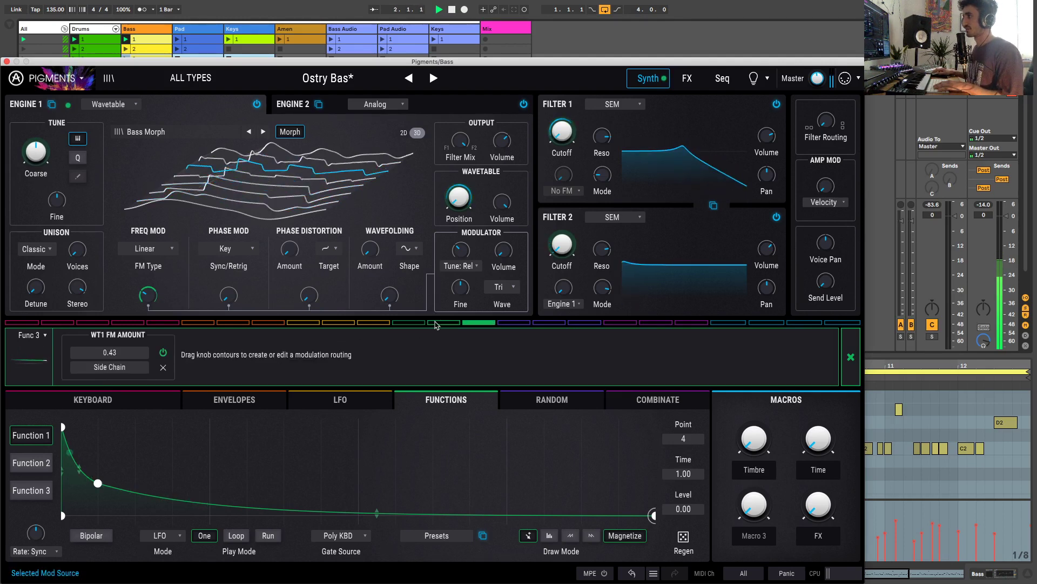
click(164, 352)
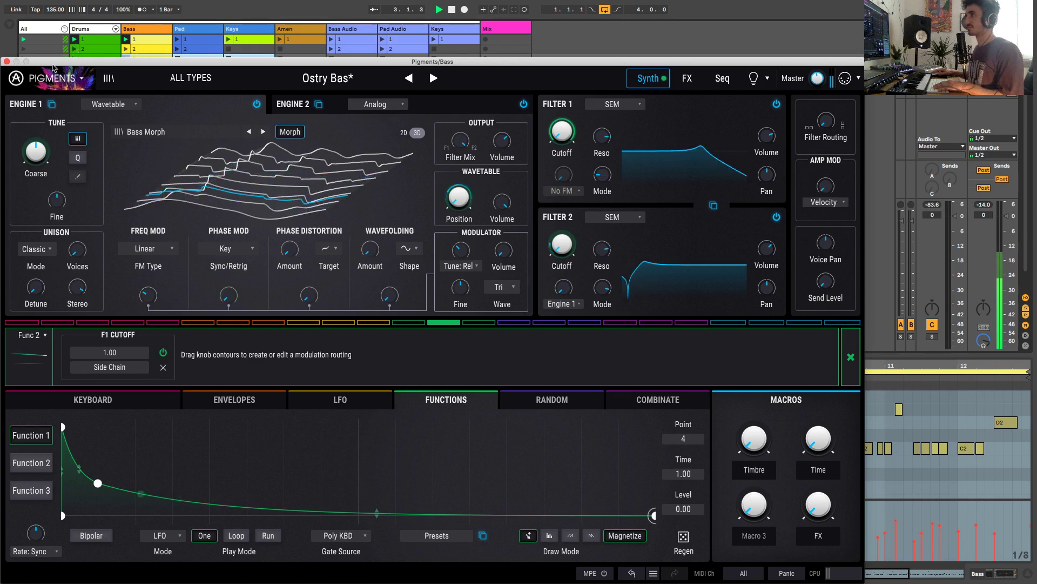
Step: Move the bass Pigments window aside, hide the lower detail view, and put the window back over the session
drag(77, 61, 266, 51)
click(86, 324)
key(super+alt+l)
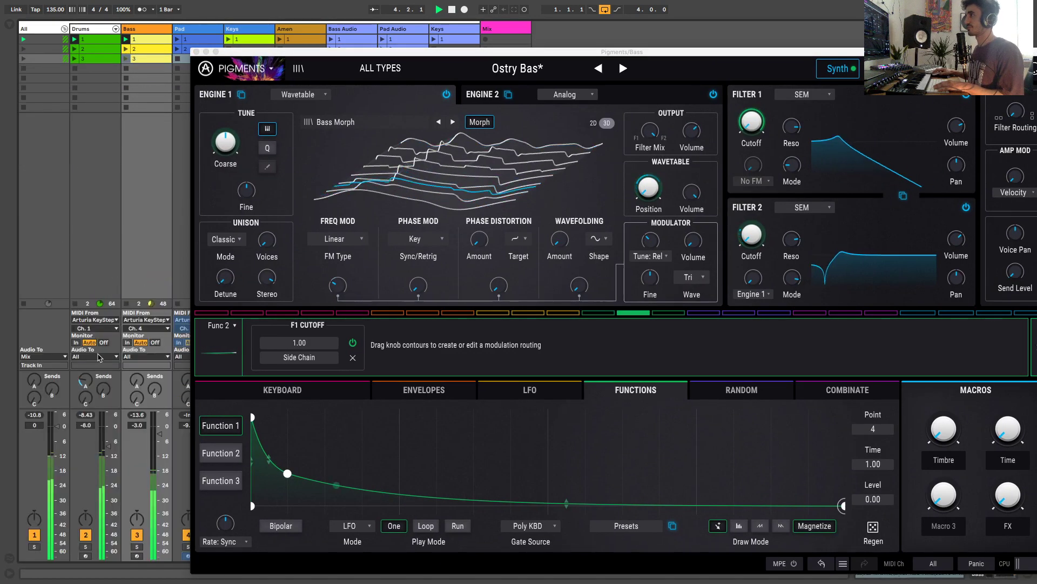
drag(483, 51, 297, 61)
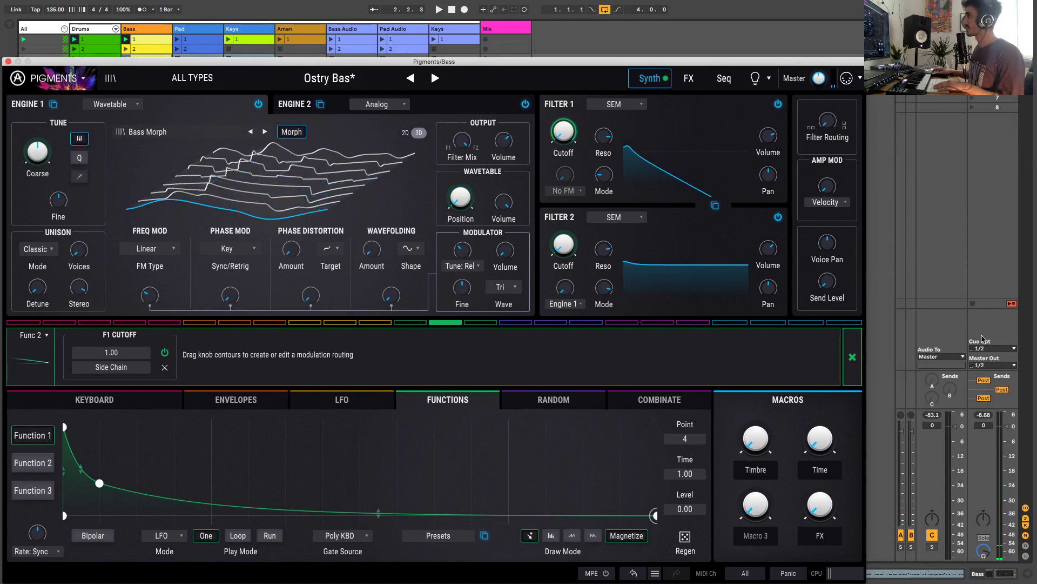
Step: Clear the bass synth from the session, play the second Pad clip, and show the Synth page of the Pad's Pigments instrument
drag(107, 62, 589, 8)
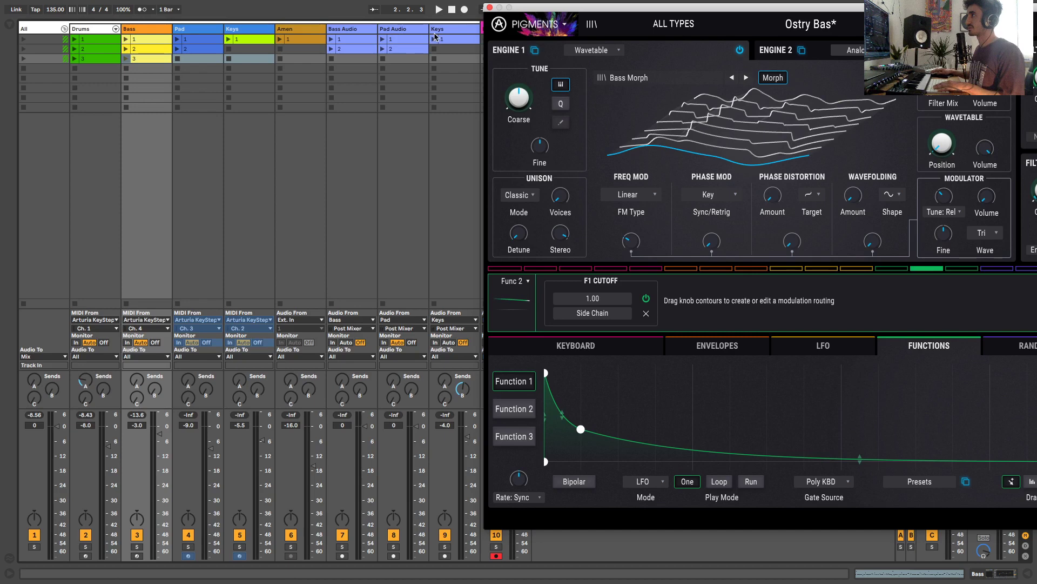
click(383, 50)
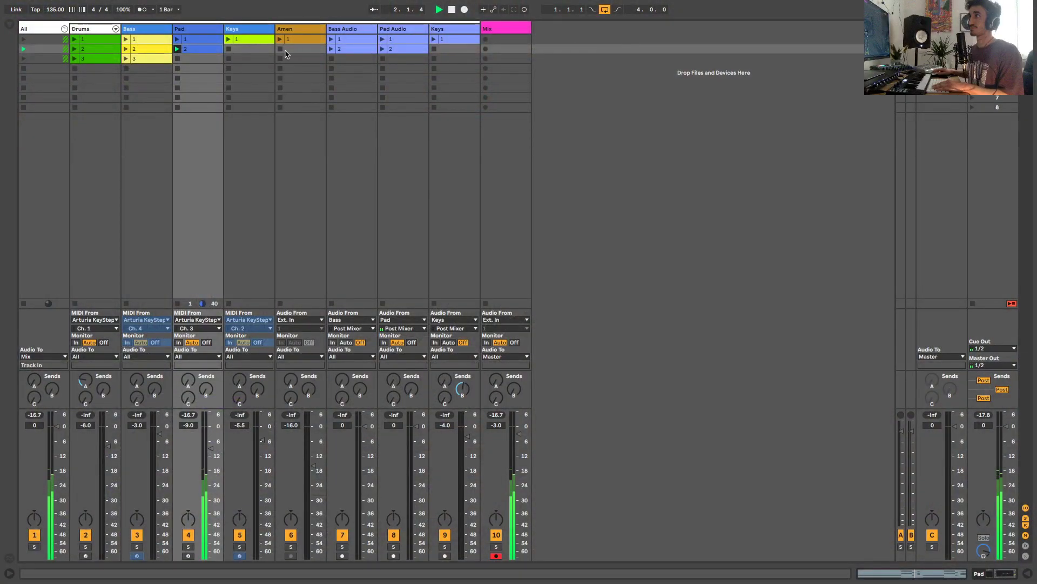
click(207, 30)
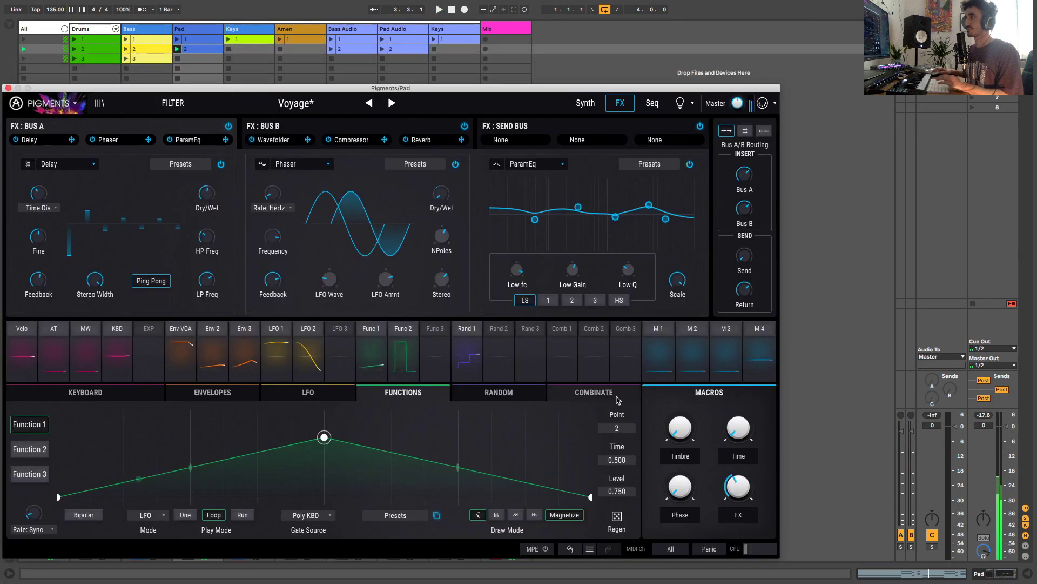
click(586, 103)
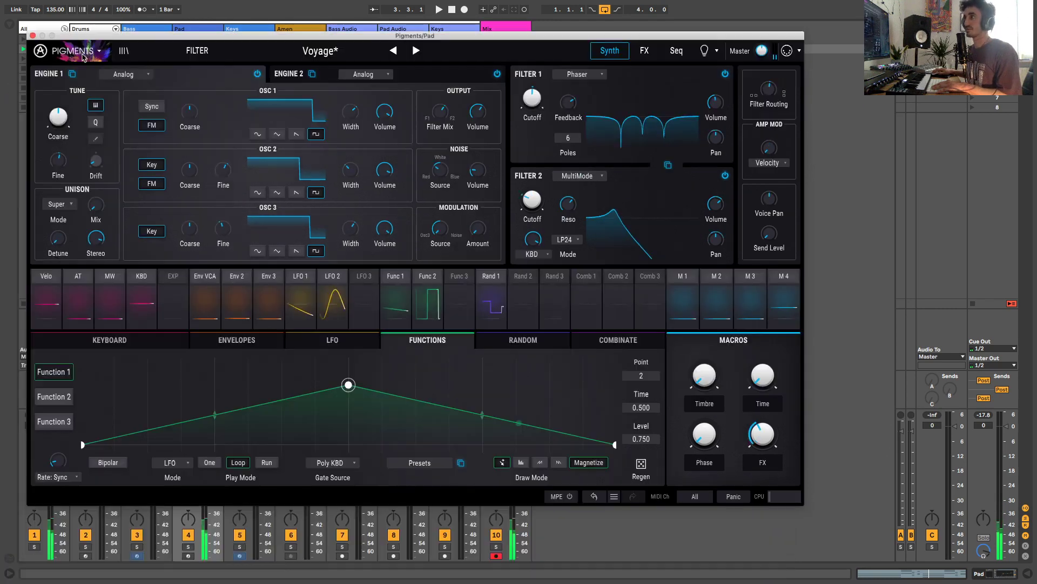
Step: Enlarge the Pad's Pigments window and place it over the session below the track headers
click(72, 50)
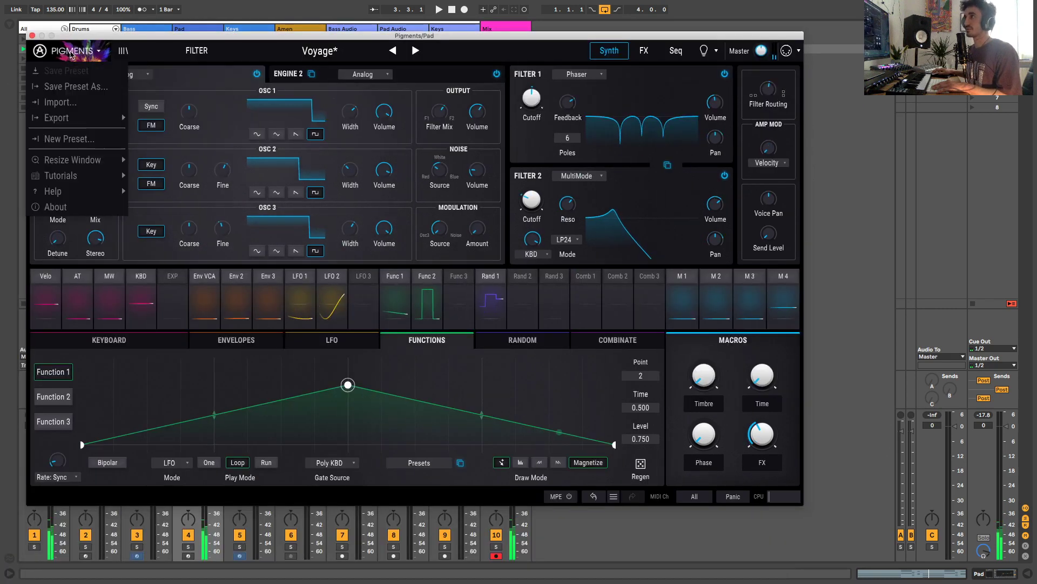
mouse_move(74, 158)
click(154, 270)
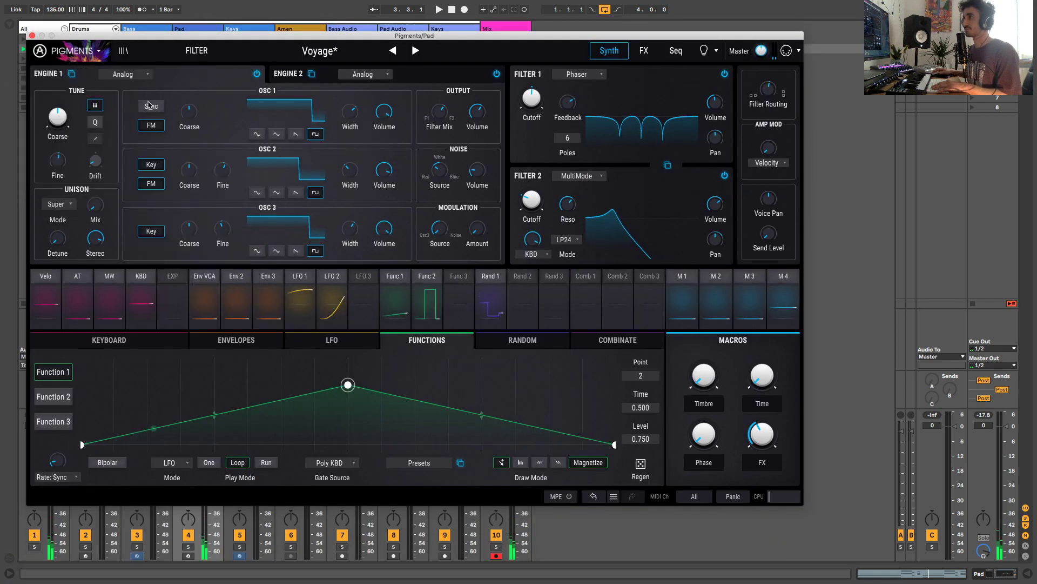
drag(178, 36, 142, 66)
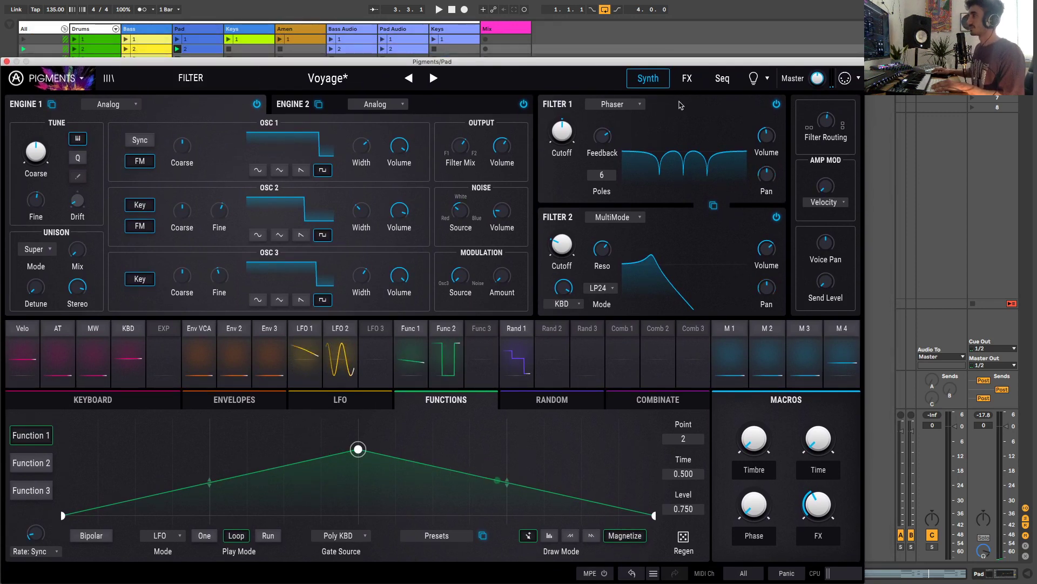
Step: Audition the pad while showing its envelopes, and stop playback
key(space)
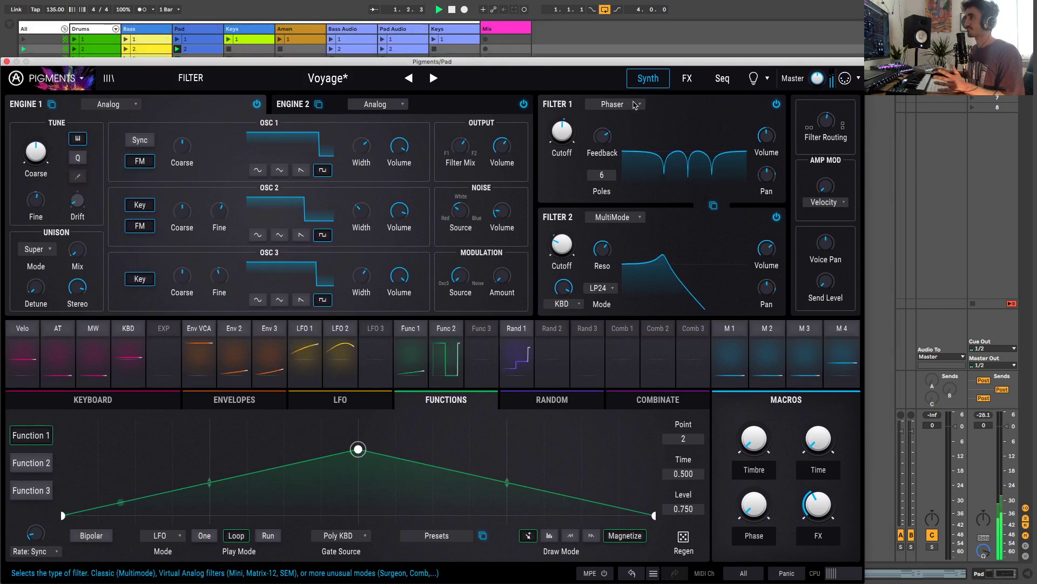
click(249, 400)
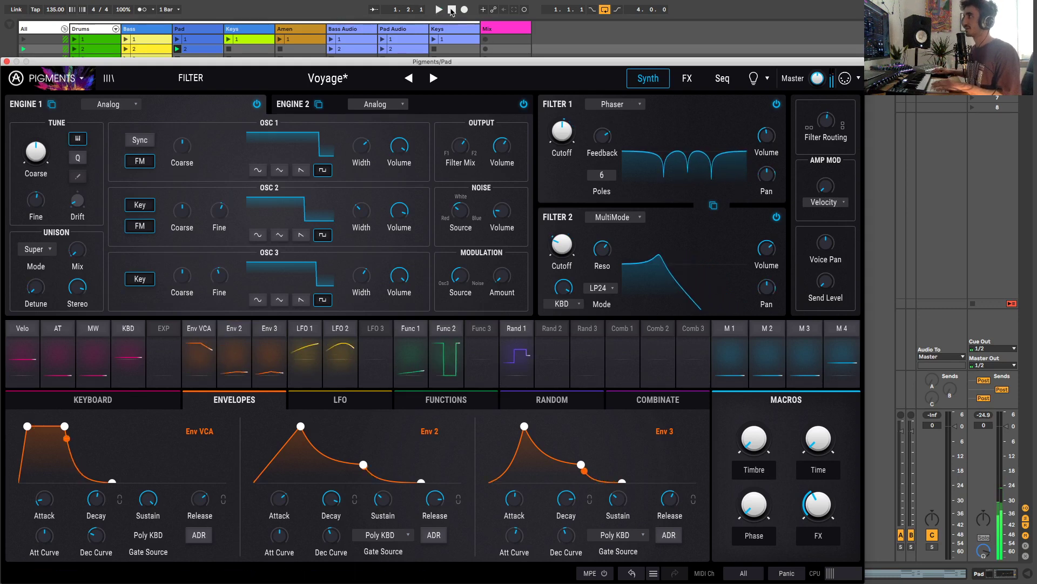
click(488, 44)
key(space)
click(462, 65)
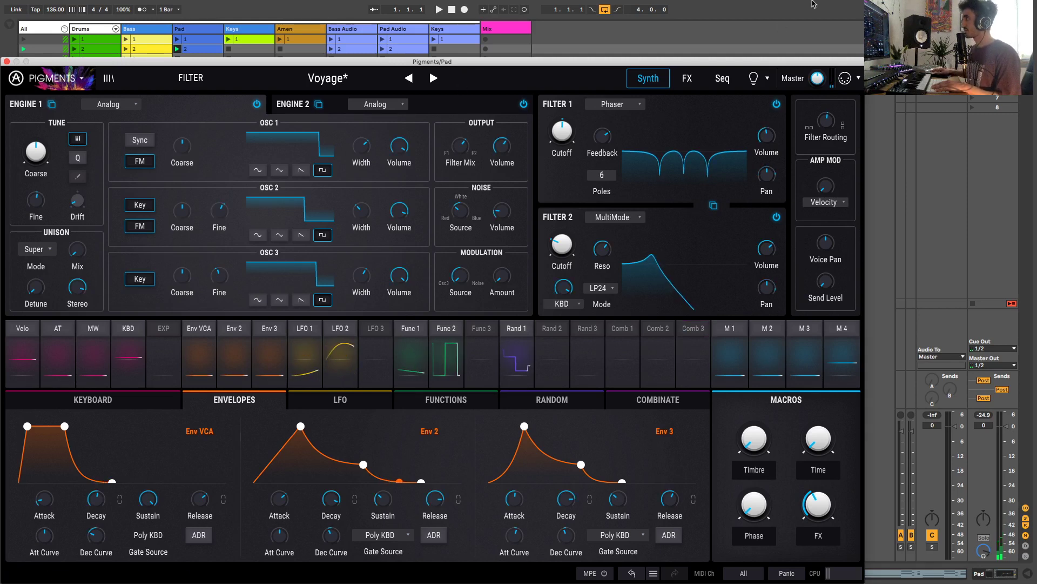
Step: Bypass the pad's Filter 2 and Filter 1 and play the unfiltered sound
click(776, 216)
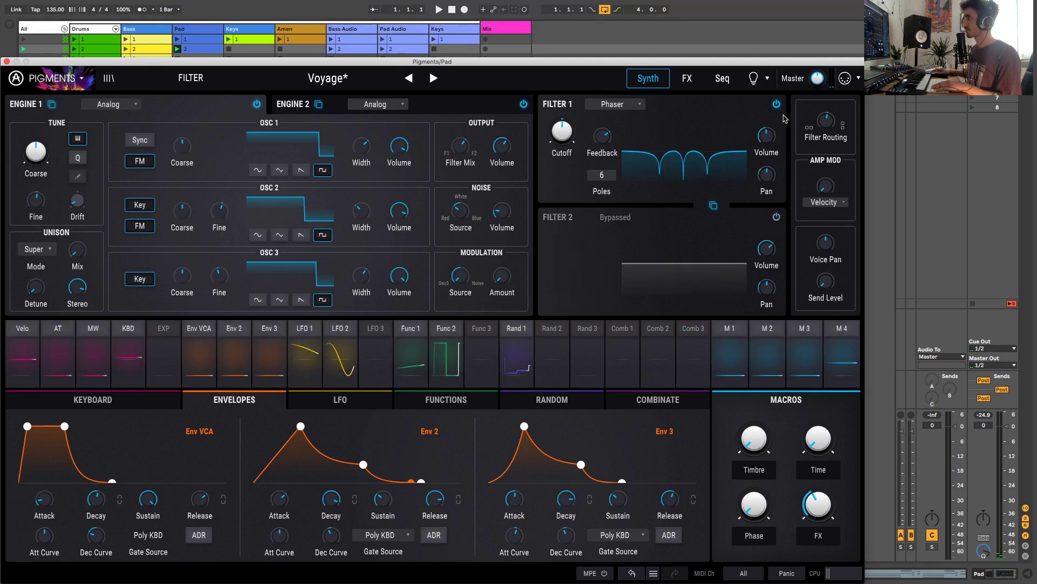
click(777, 105)
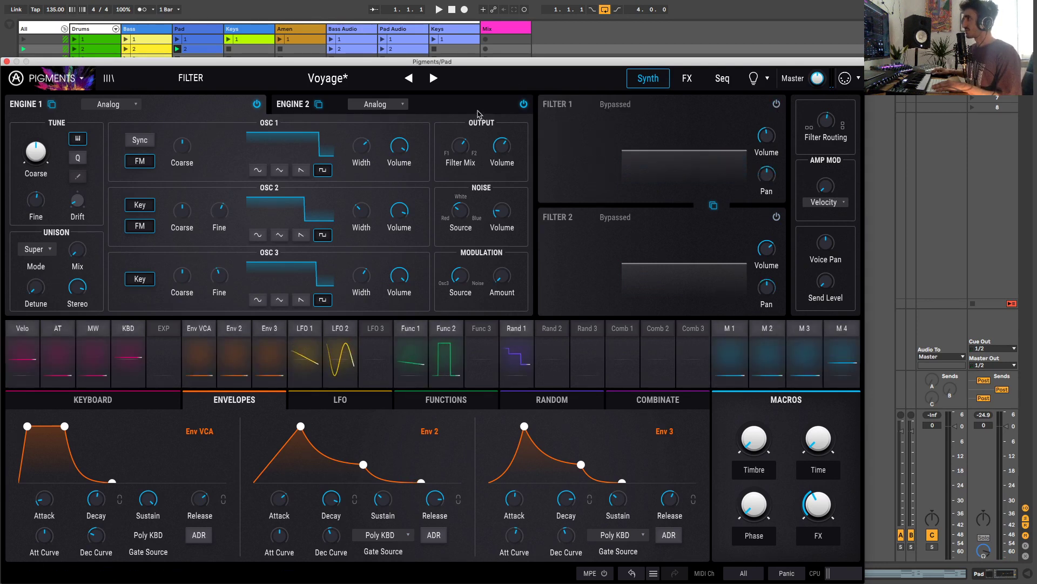
key(space)
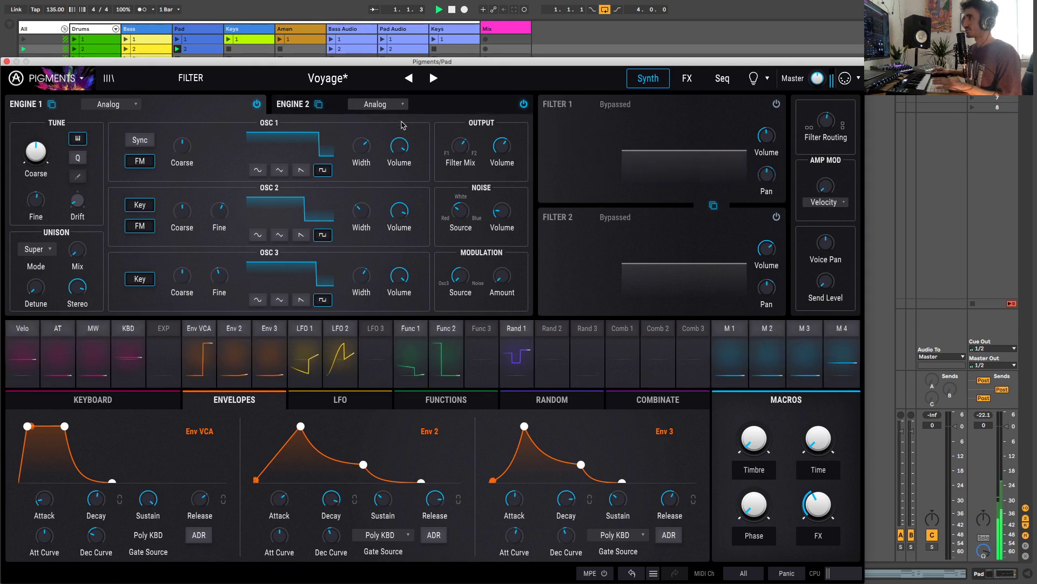
Step: Show Engine 2 and switch it off, and toggle Engine 1 off and on to audition it alone
click(505, 106)
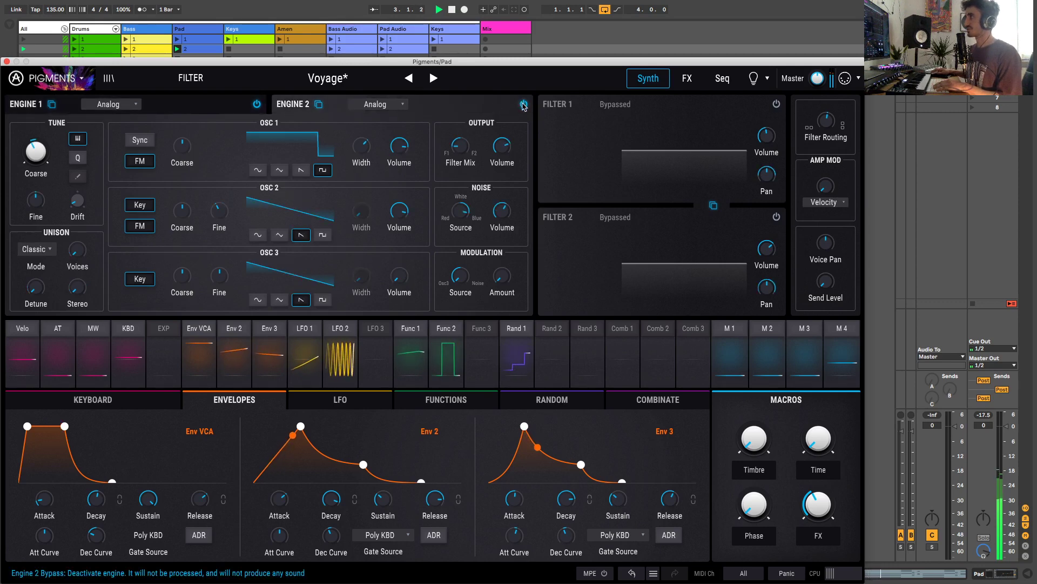
click(523, 106)
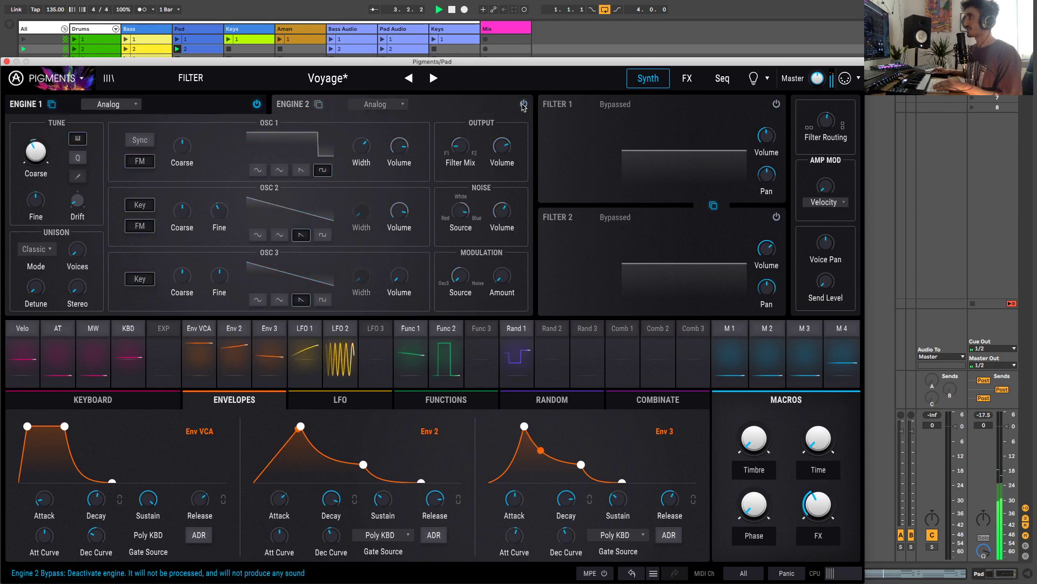
click(259, 105)
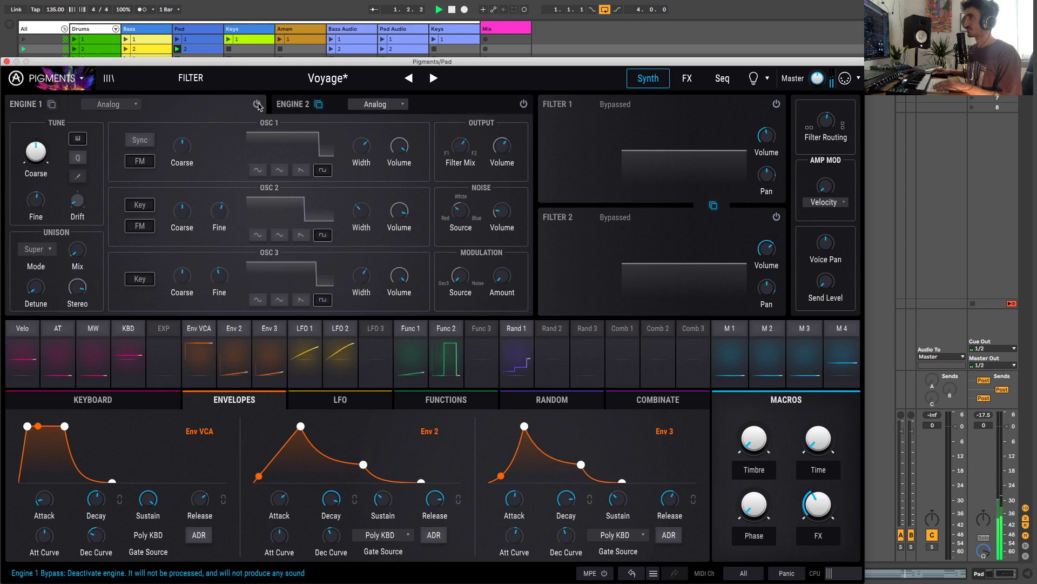
click(258, 104)
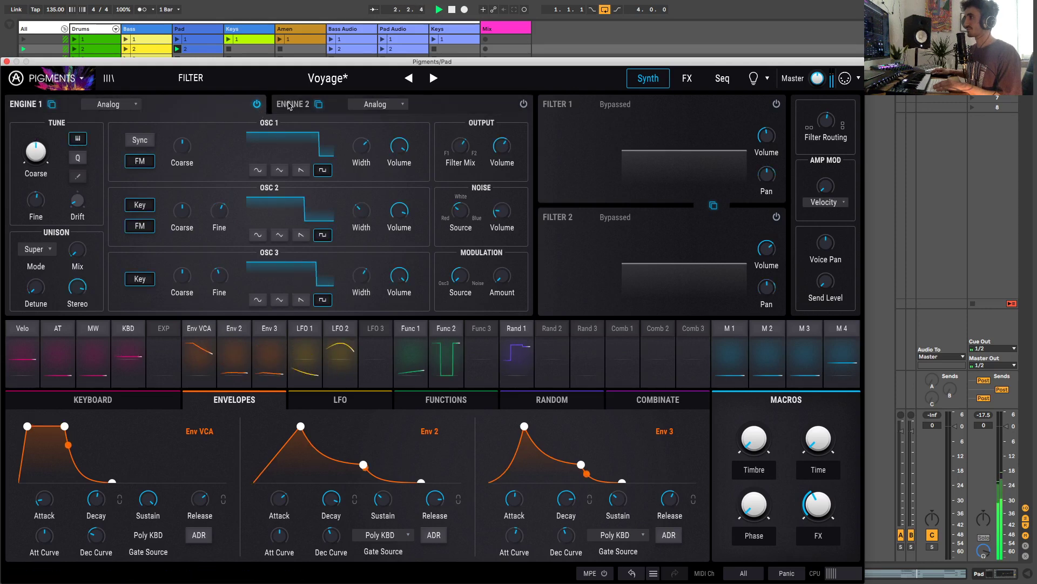
Step: Bypass the pad's FX Bus A and Bus B, and return to the Synth page to audition the dry sound
click(688, 78)
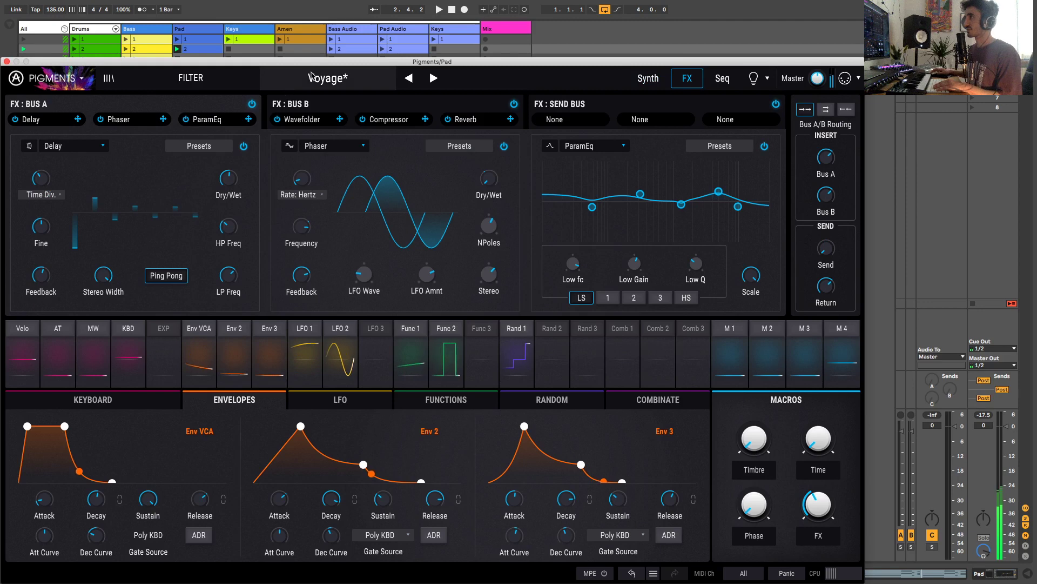
click(508, 107)
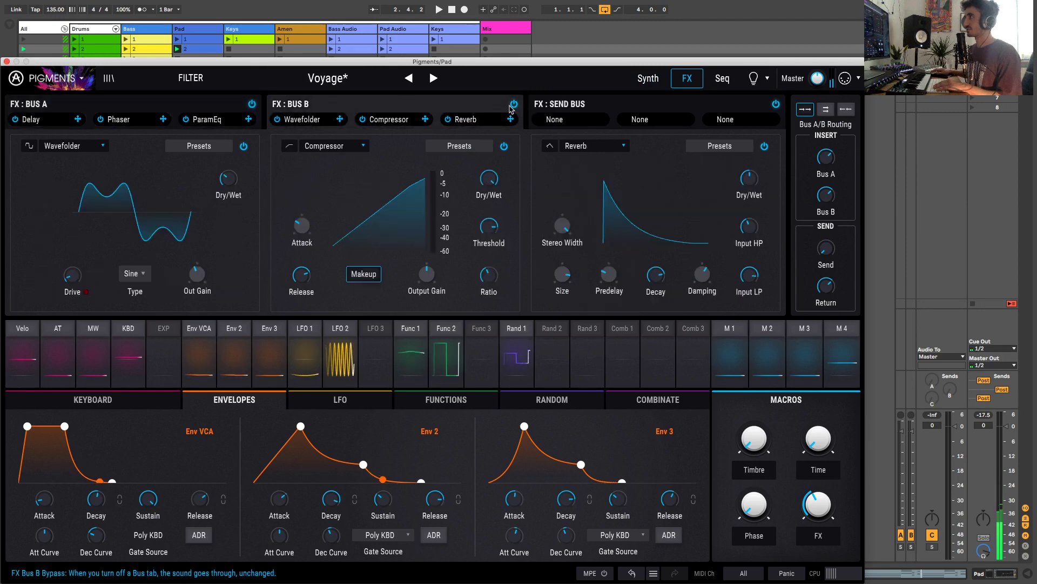
click(514, 104)
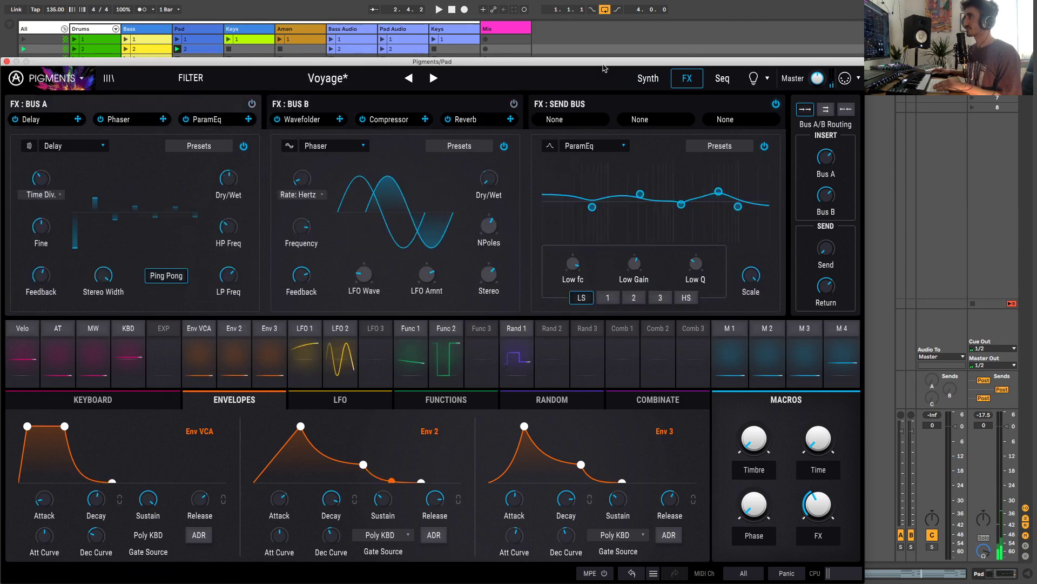
click(654, 77)
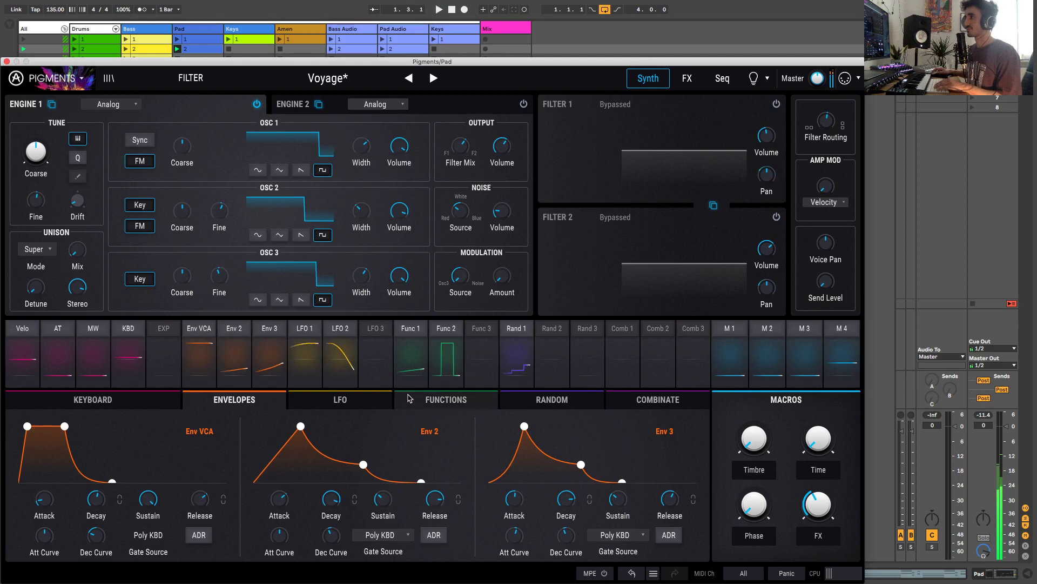
key(space)
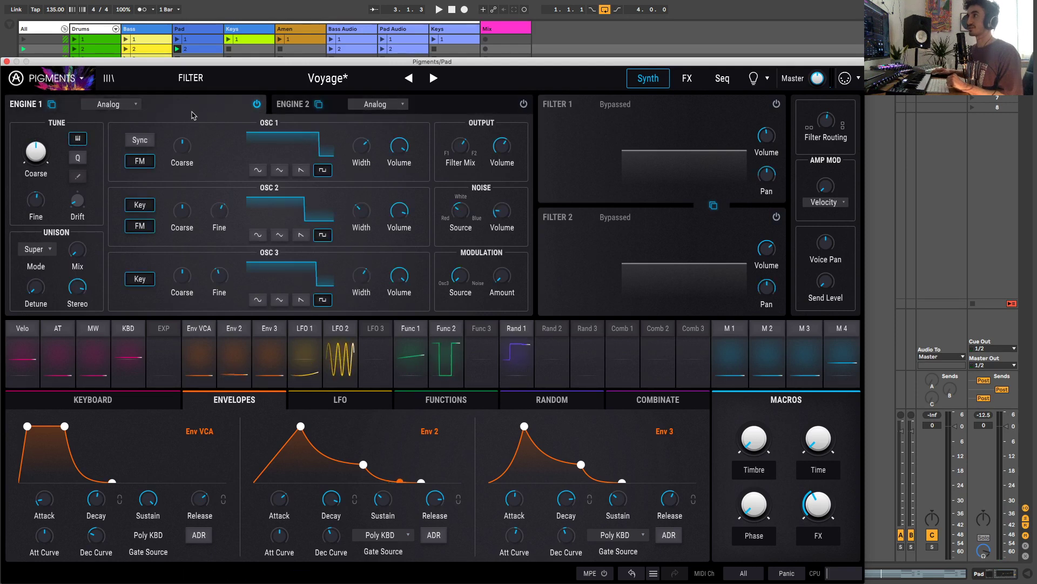
Step: Compare Engine 2 with Engine 1 and show the pulse widths of Engine 1's Osc 1 and Osc 2
click(311, 107)
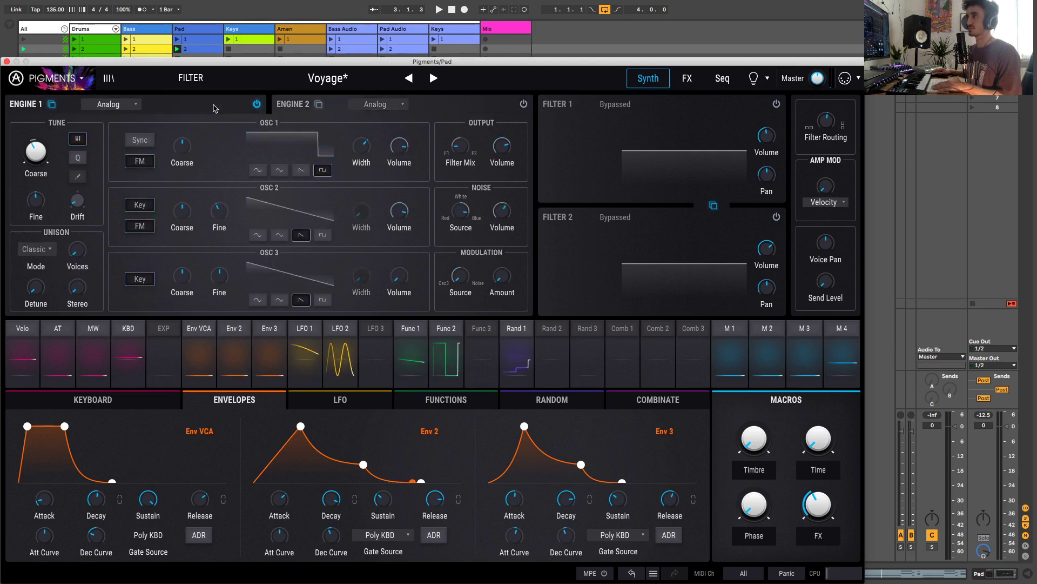
click(155, 108)
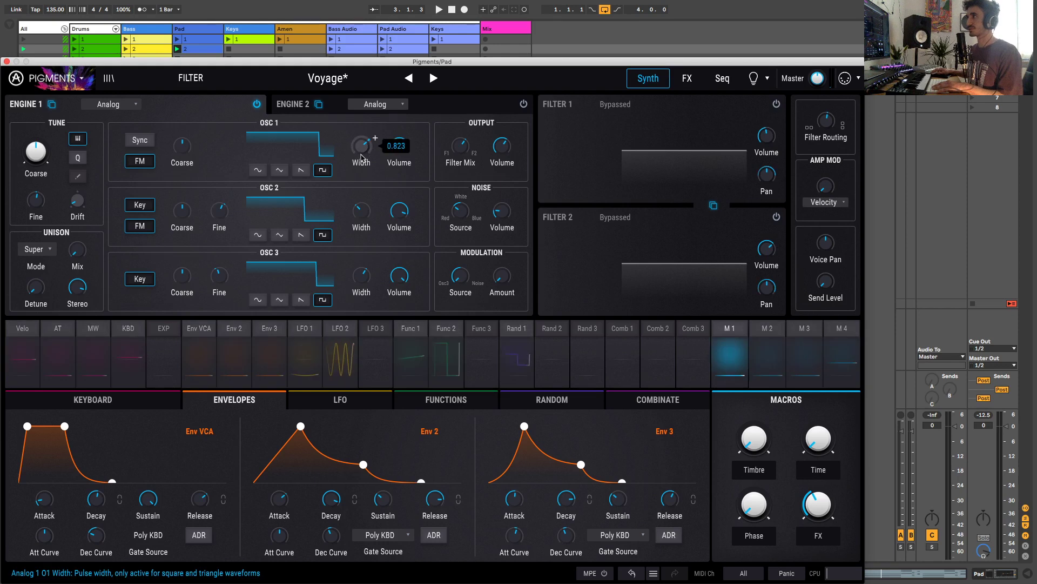
mouse_move(360, 215)
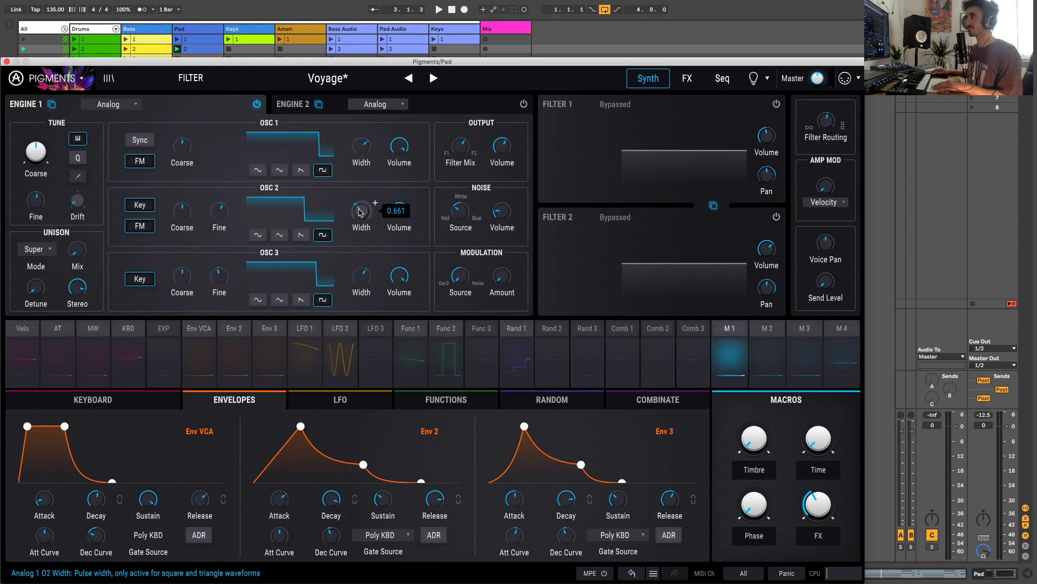
Step: Audition Engine 2 alone with Engine 1 off, and return to Engine 1 alone
click(299, 104)
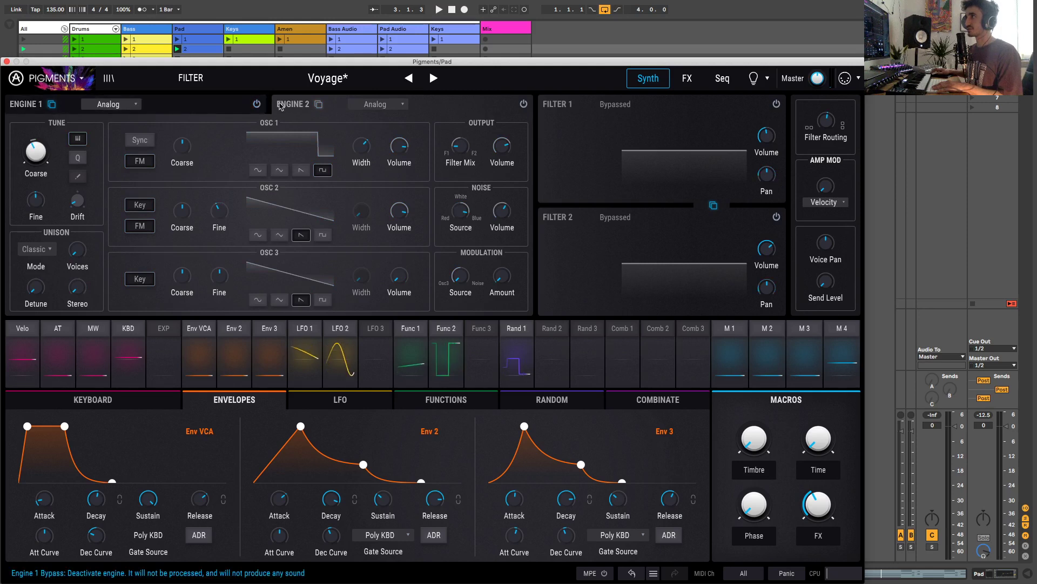
key(space)
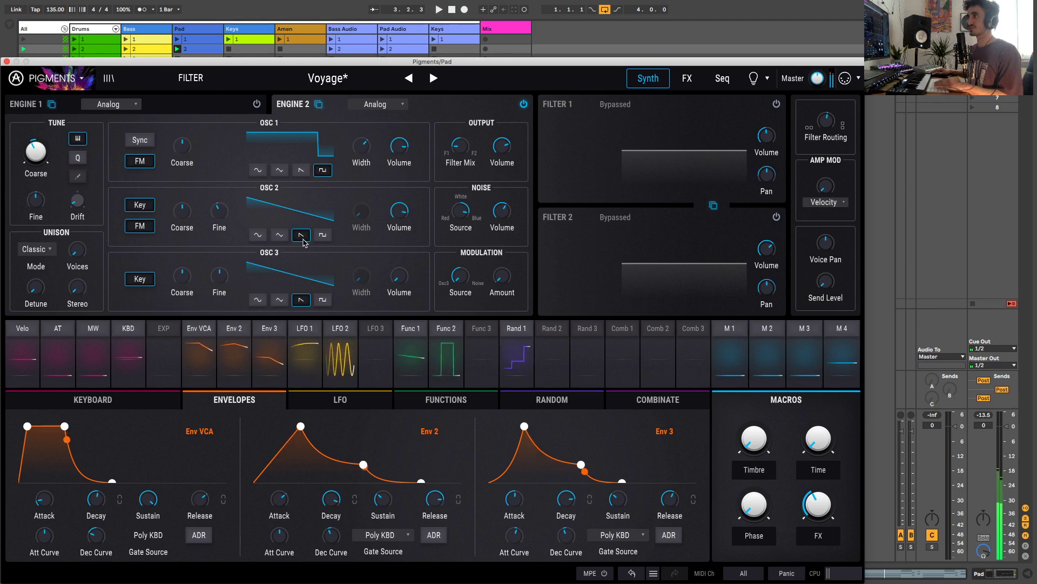
click(257, 104)
click(257, 104)
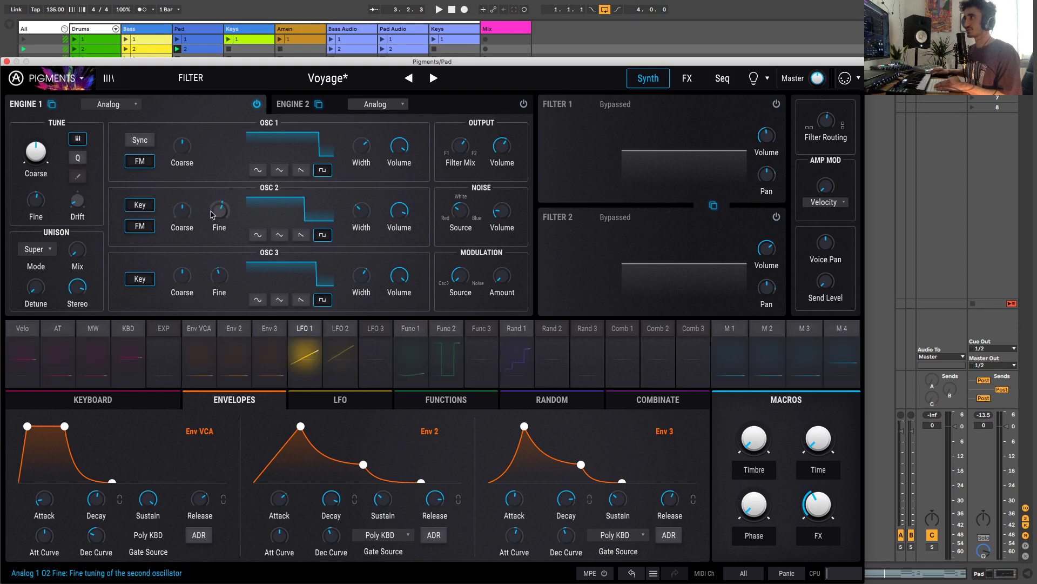
Step: Exaggerate LFO 1's detuning of Engine 1, setting its amount on Osc 2 Fine to -0.98 and on Osc 3 Fine to 1.00
mouse_move(217, 284)
mouse_move(223, 217)
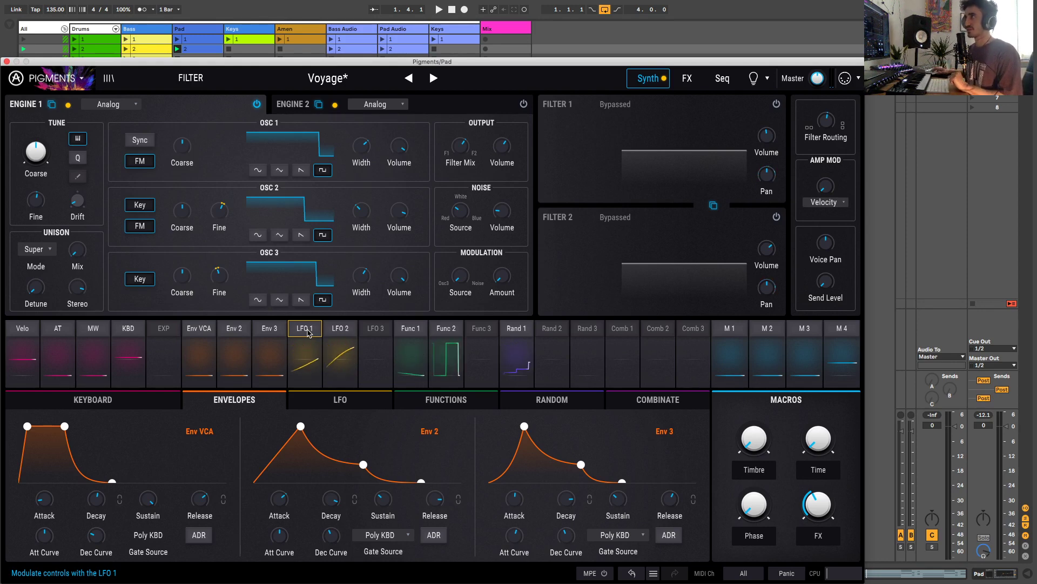
click(307, 330)
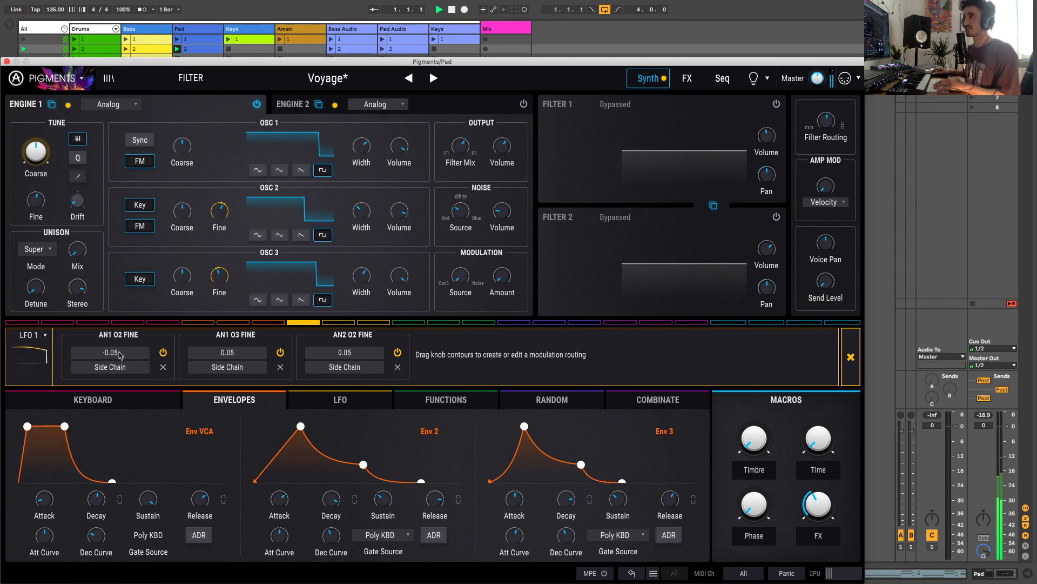
drag(119, 353, 119, 404)
drag(213, 352, 213, 301)
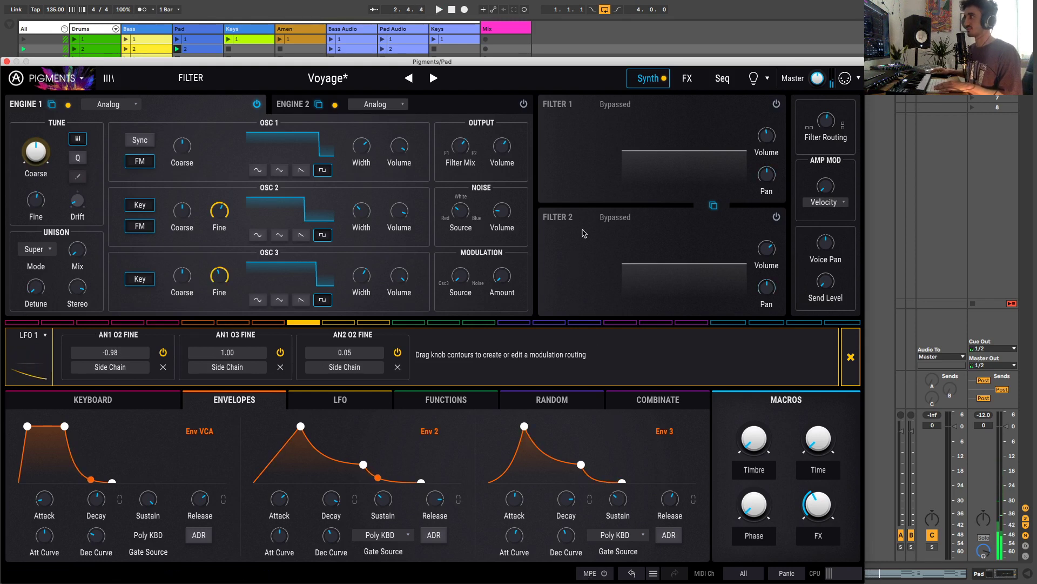
Step: Undo both LFO 1 amount changes on Engine 1's Osc 2 and Osc 3 fine tuning
click(632, 573)
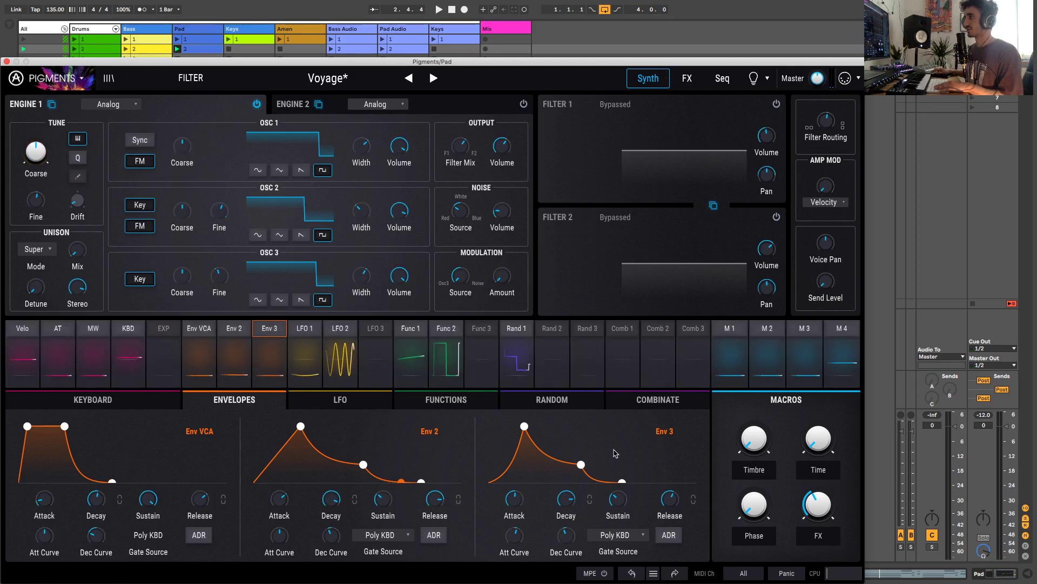
click(300, 327)
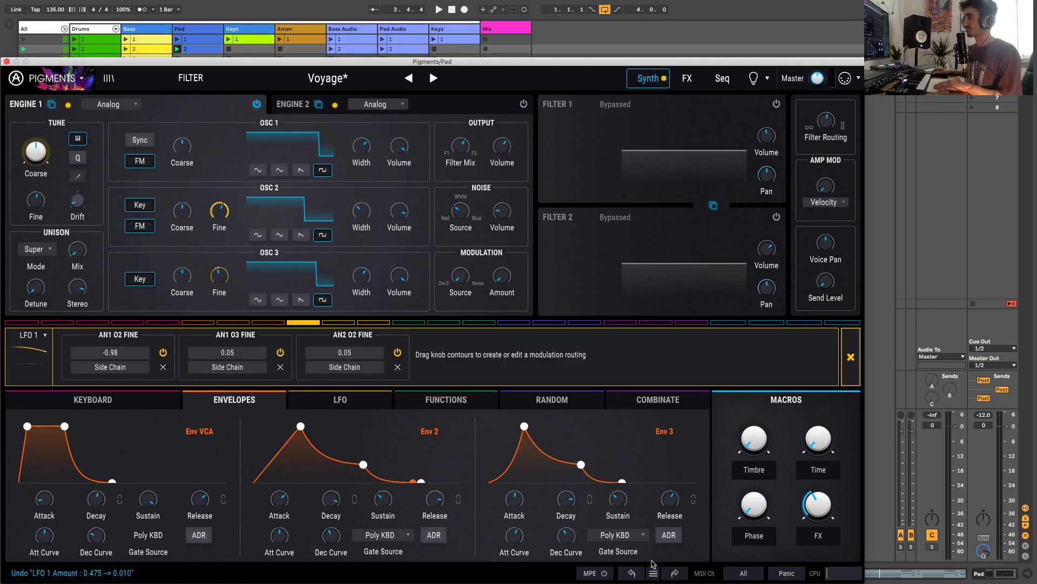
click(638, 574)
Step: Play the pad and disable LFO 1's three fine-tuning routings: AN1 O2, AN1 O3 and AN2 O2, and close its modulation view
key(space)
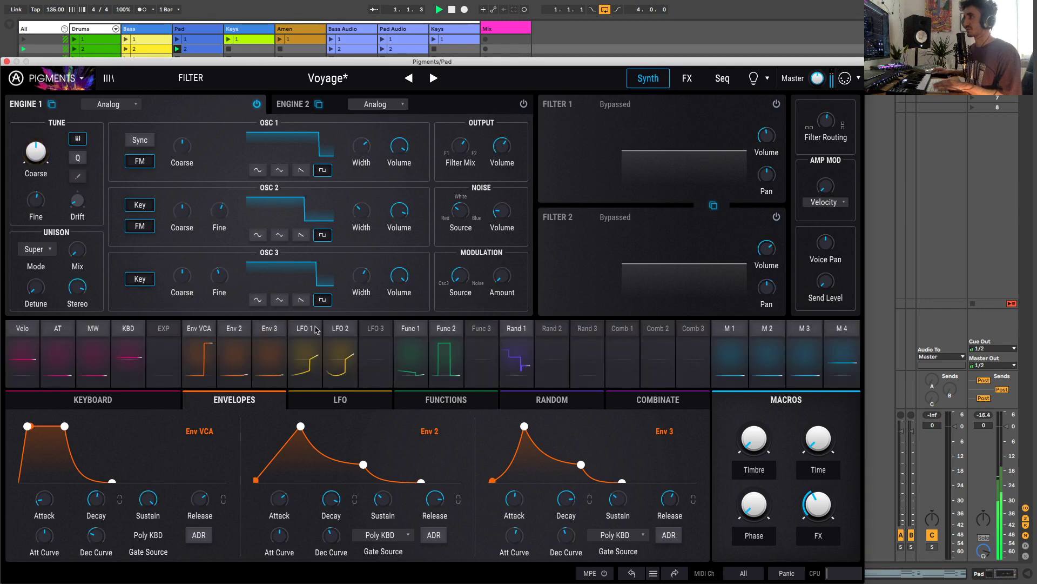
click(301, 333)
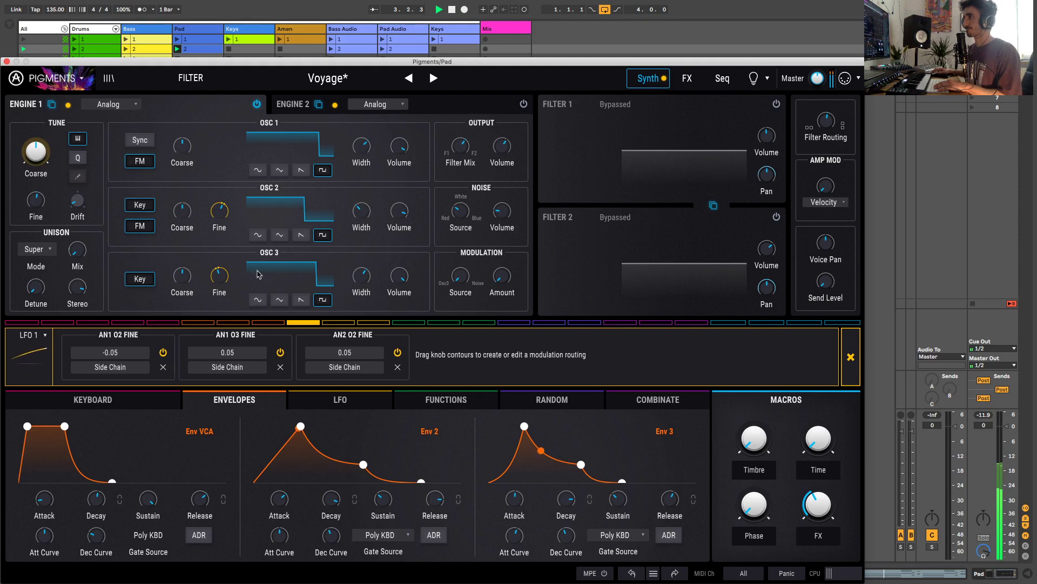
click(397, 352)
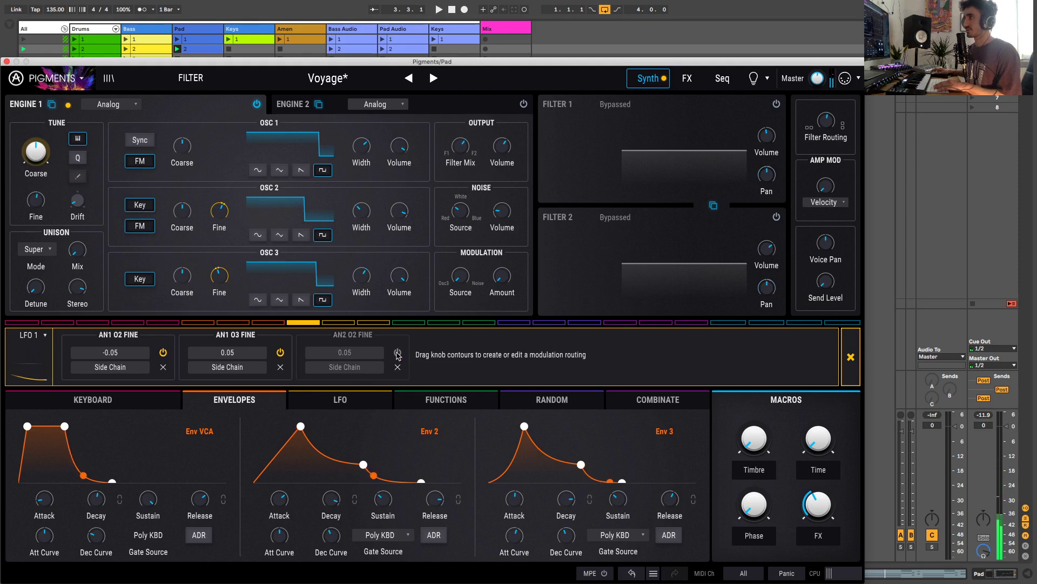
click(280, 352)
click(161, 354)
key(space)
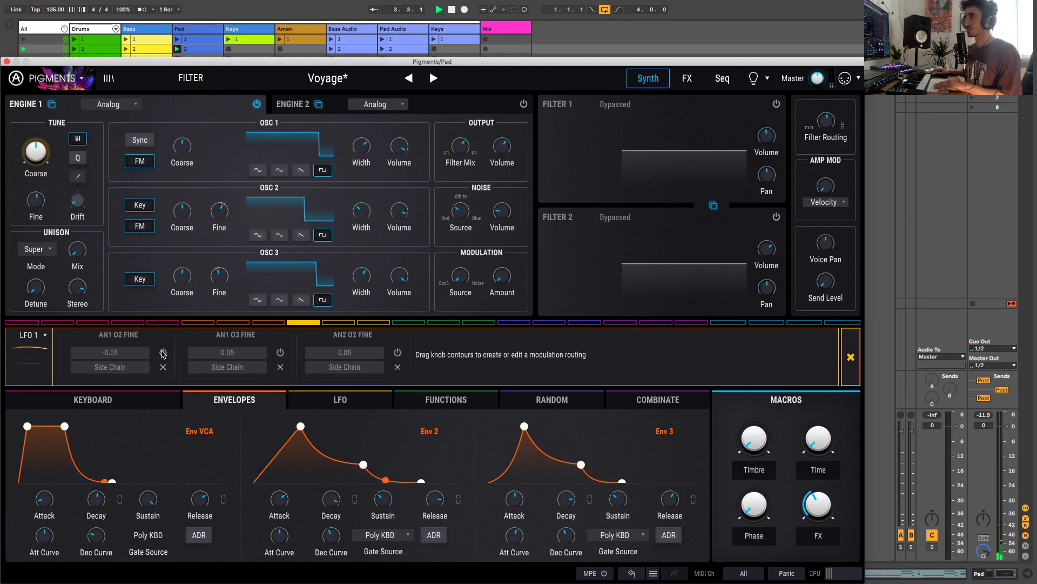
click(850, 356)
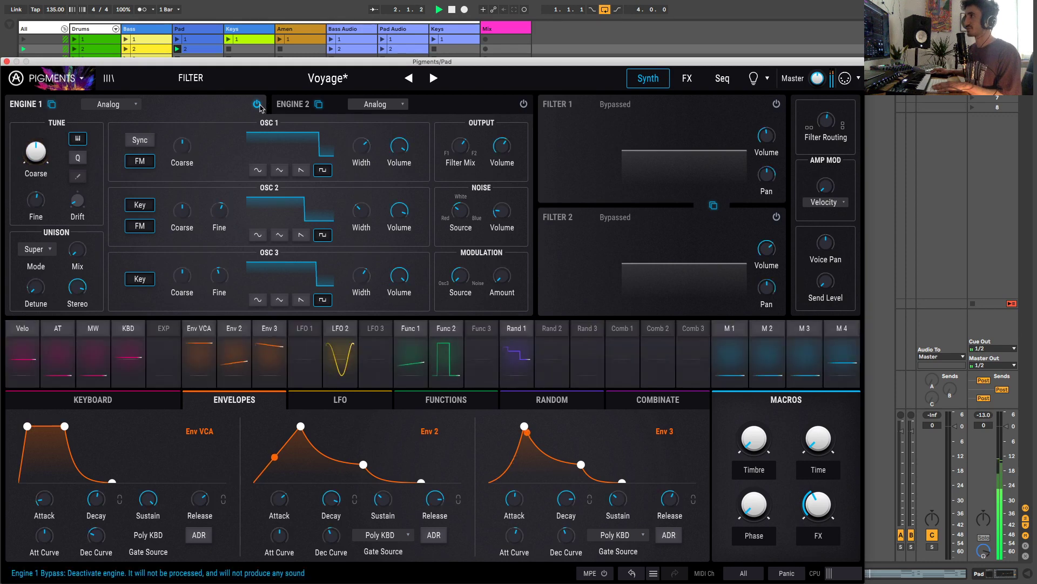
Step: Play Engine 2 alone without the LFO 1 detuning, and return to Engine 1 alone
click(475, 104)
click(522, 104)
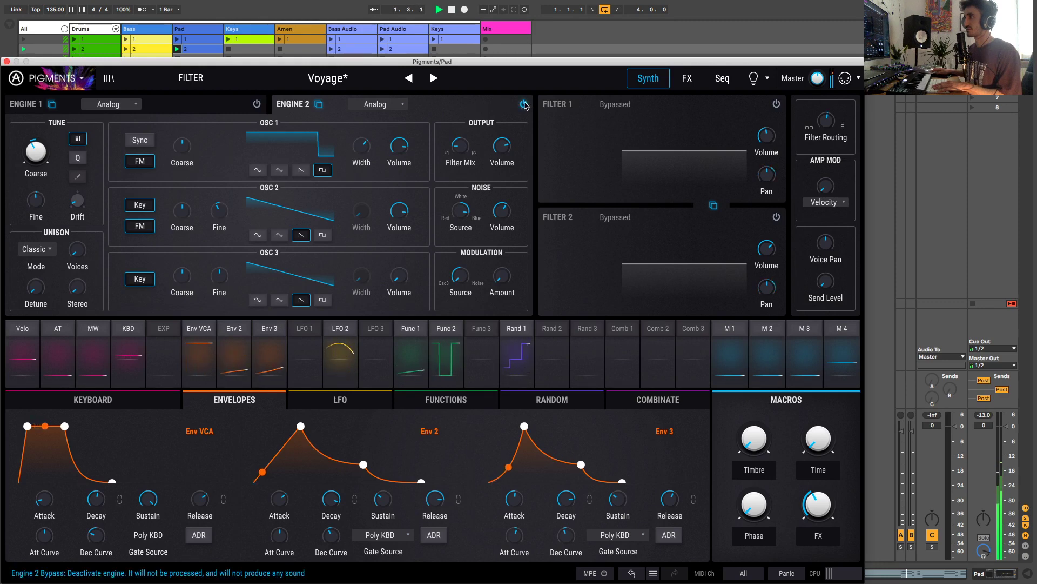
click(258, 104)
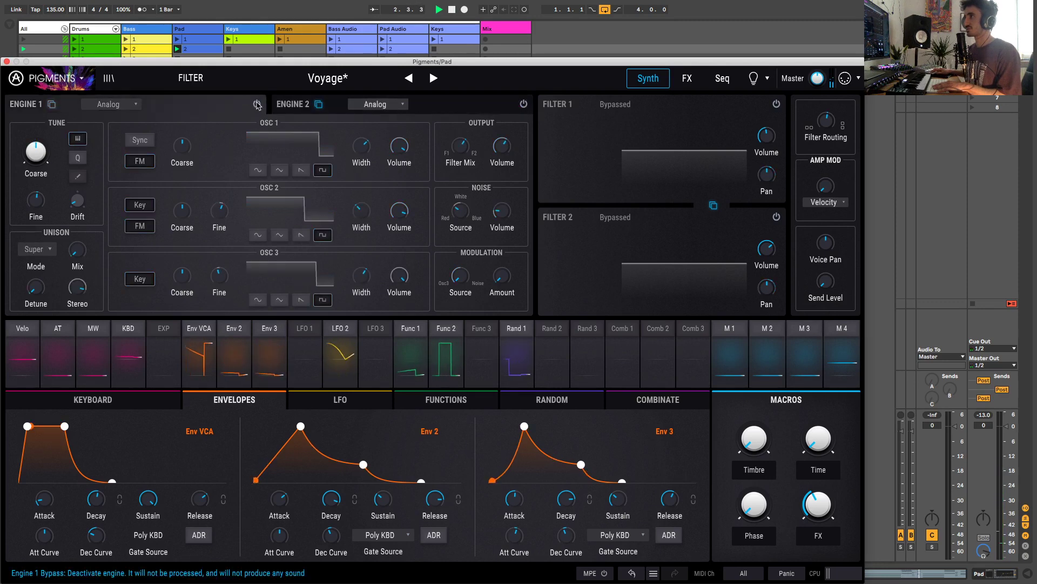
click(257, 104)
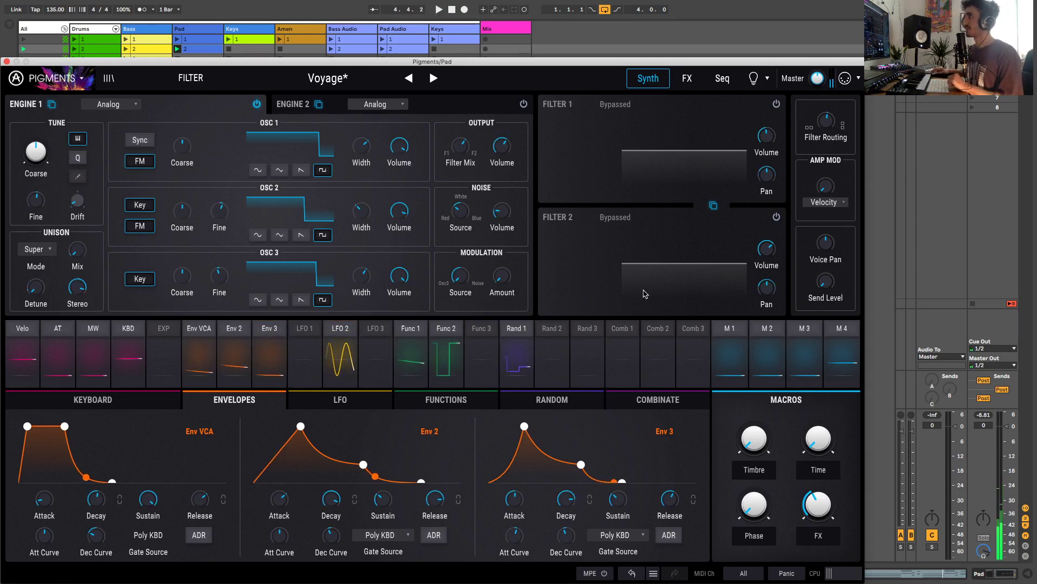
Step: Switch Filter 1 and Filter 2 on to show the LFO 2 modulation on their pan, and bypass both again
click(776, 104)
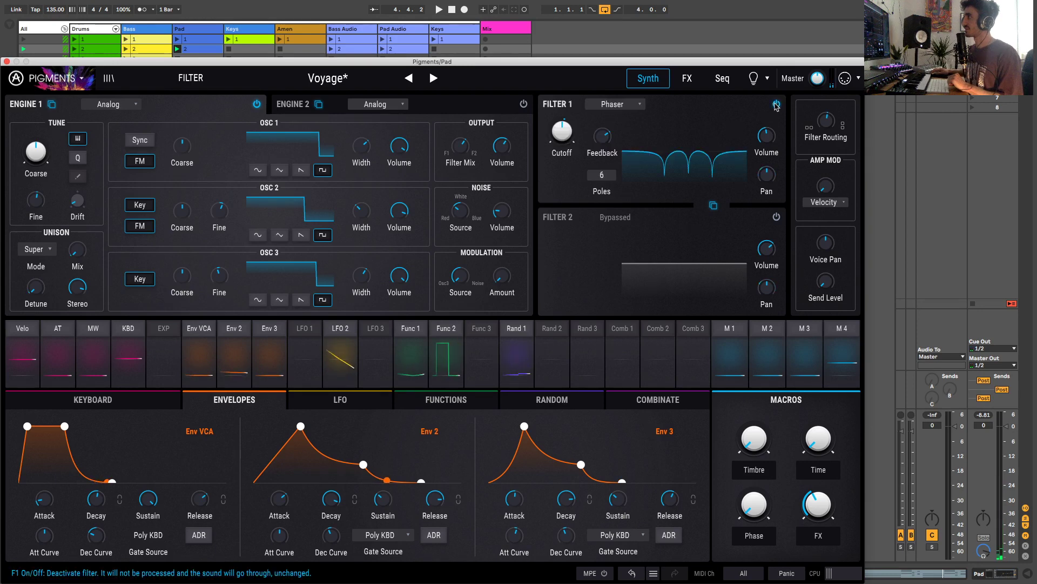
click(776, 217)
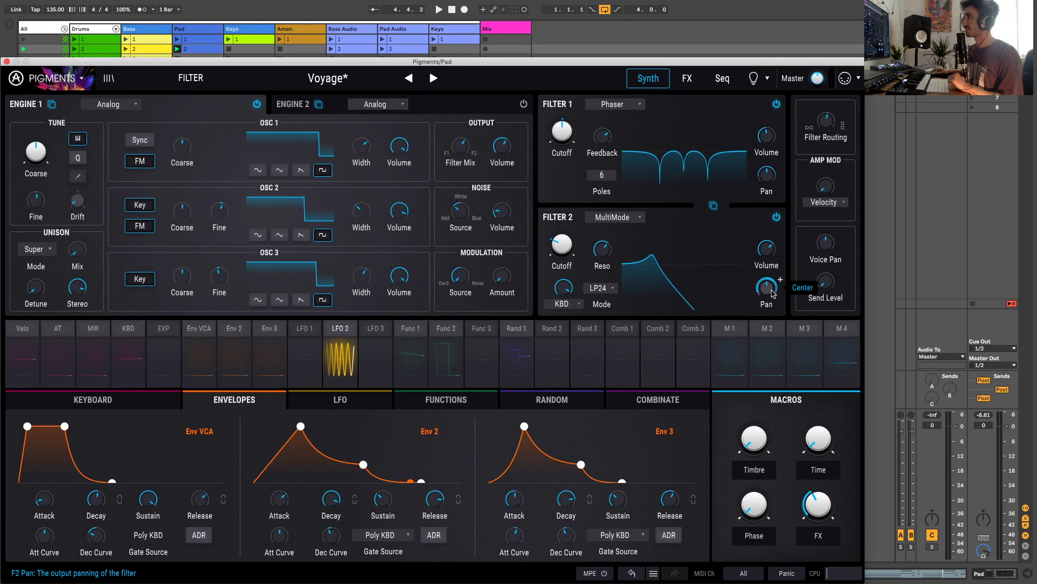
click(776, 105)
click(777, 216)
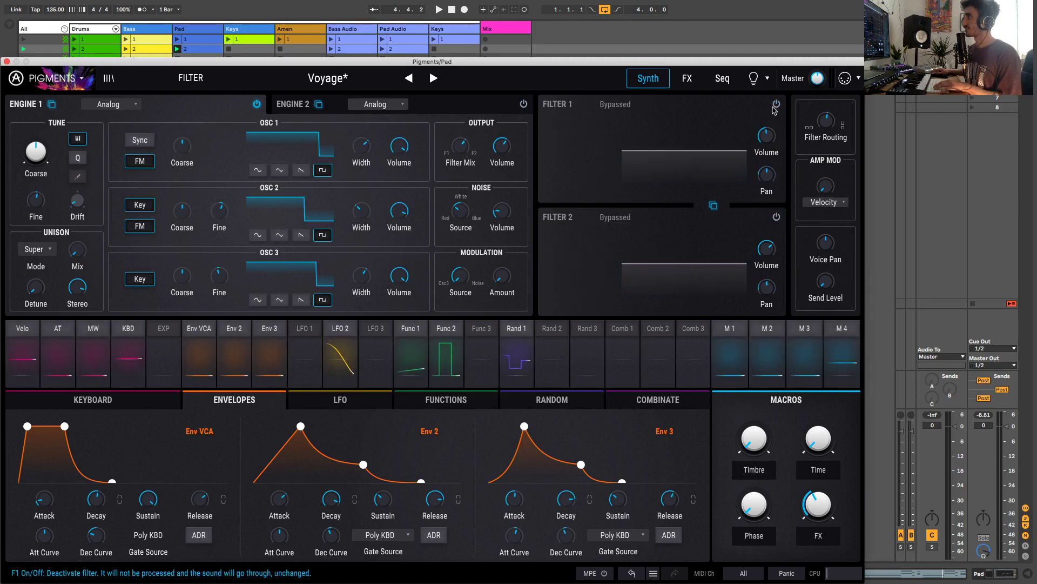
Step: Play the pad and disable LFO 2's routings to Filter 2 Pan and Filter 1 Pan, and stop playback
key(space)
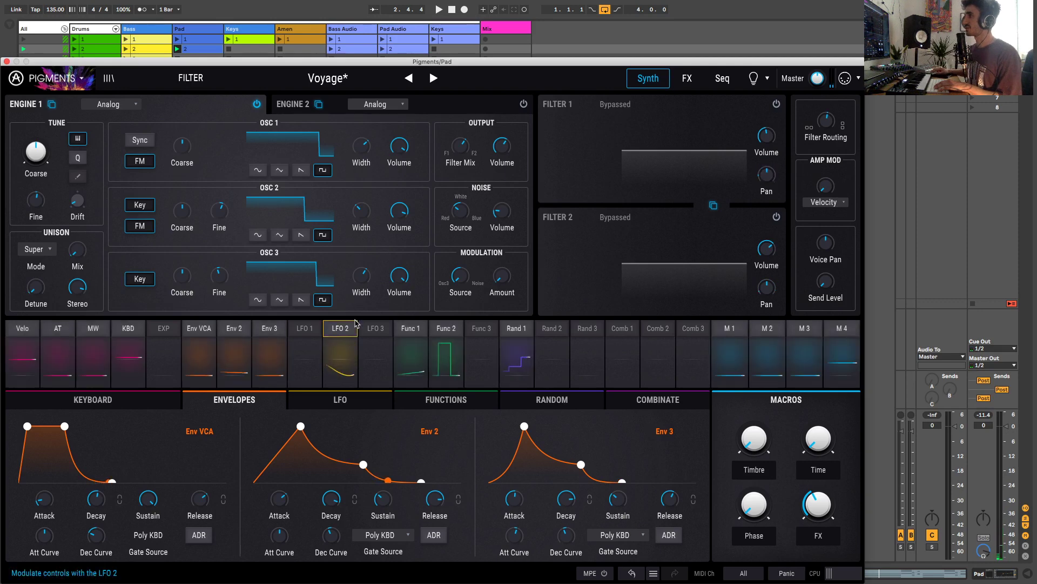
click(340, 328)
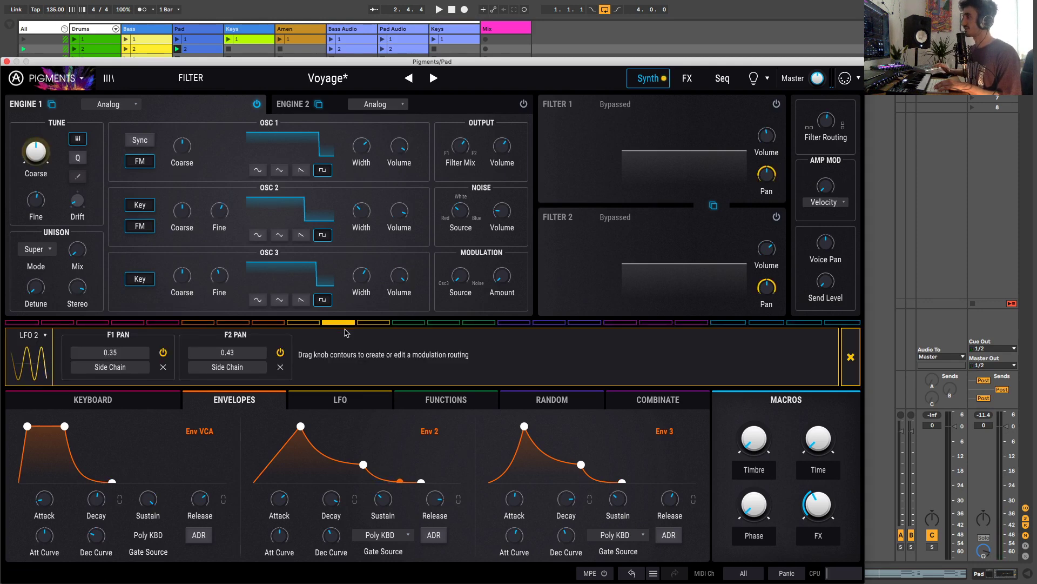
key(space)
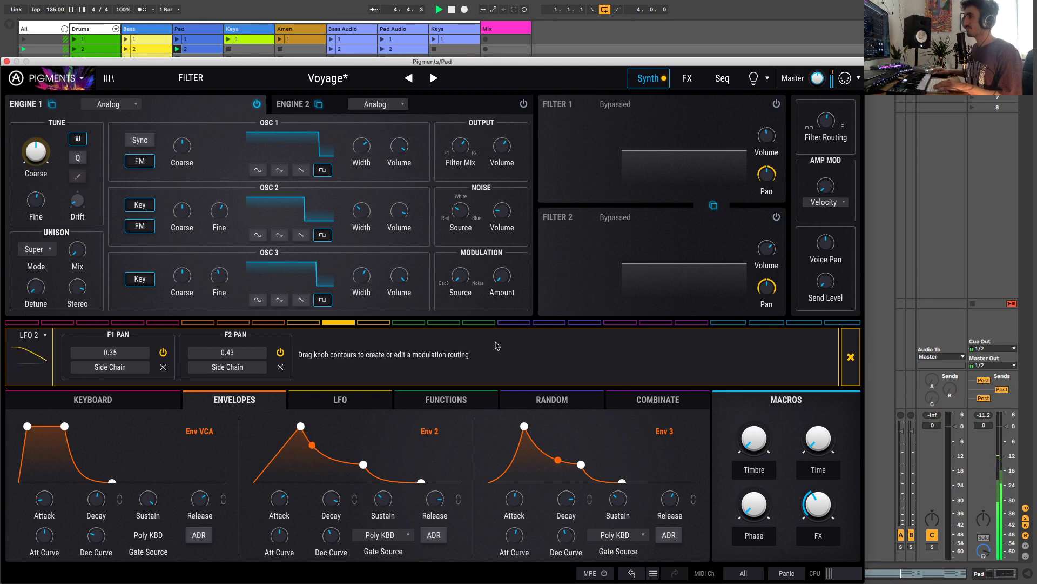
click(280, 351)
click(162, 351)
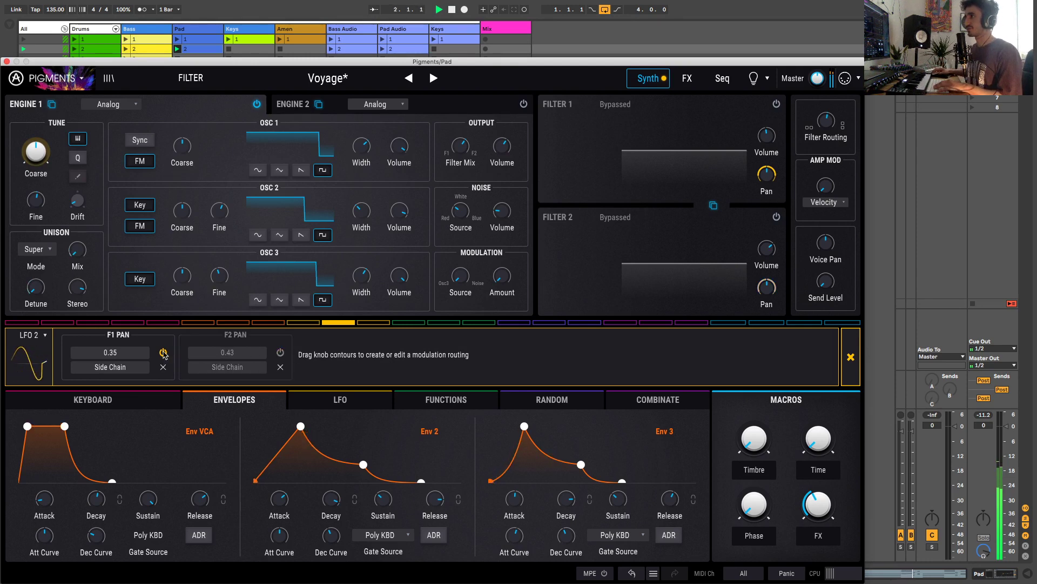
click(517, 68)
key(space)
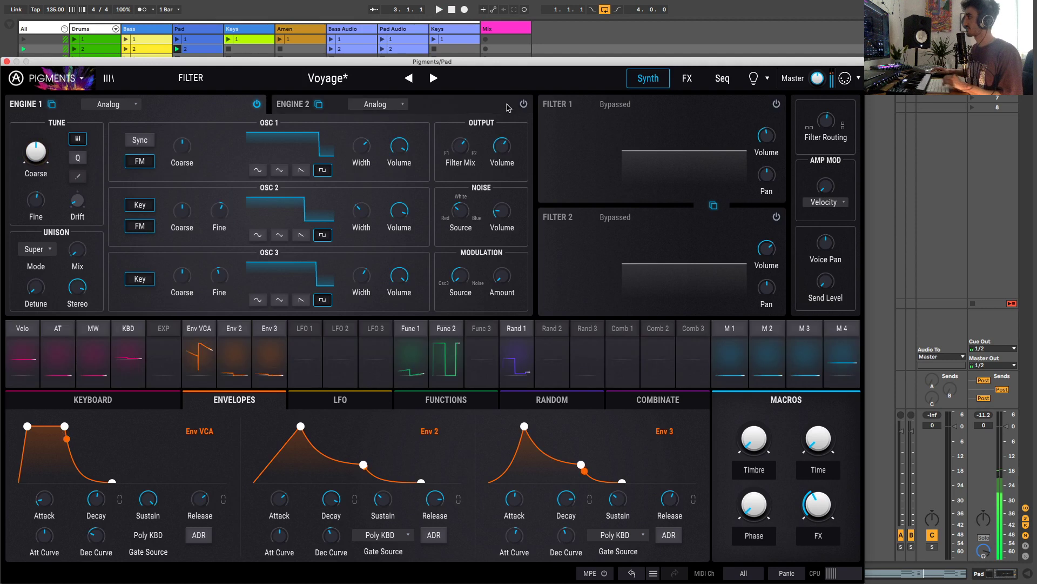
Step: Show Engine 2 and audition it alone with Engine 1 off
click(295, 103)
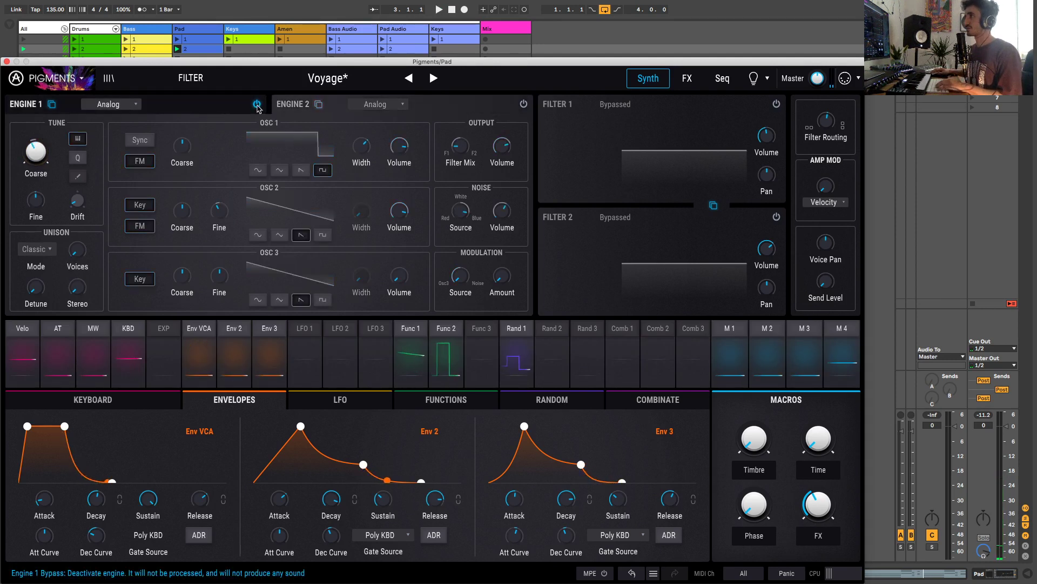
key(space)
click(524, 104)
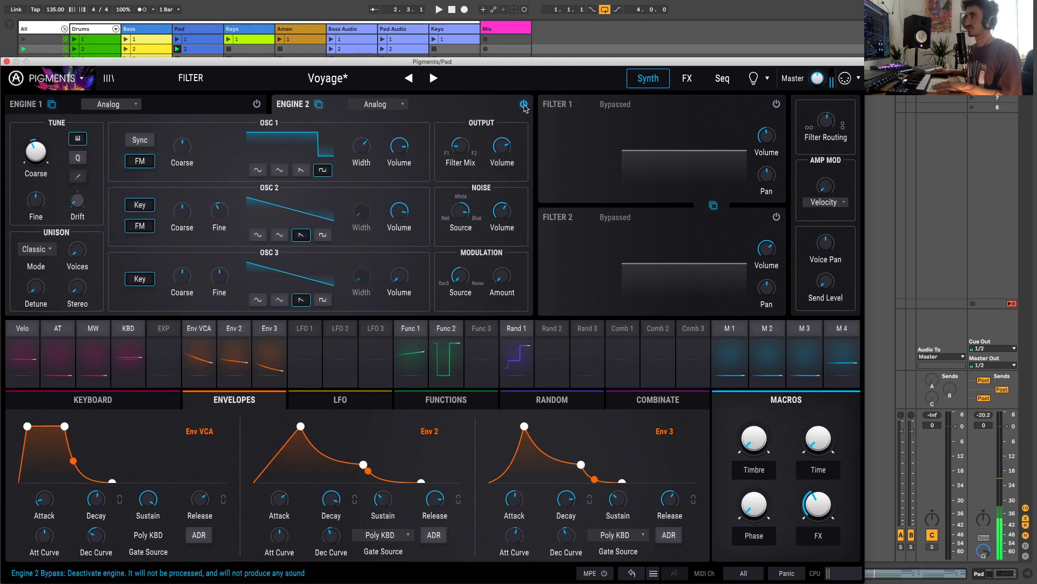
click(257, 104)
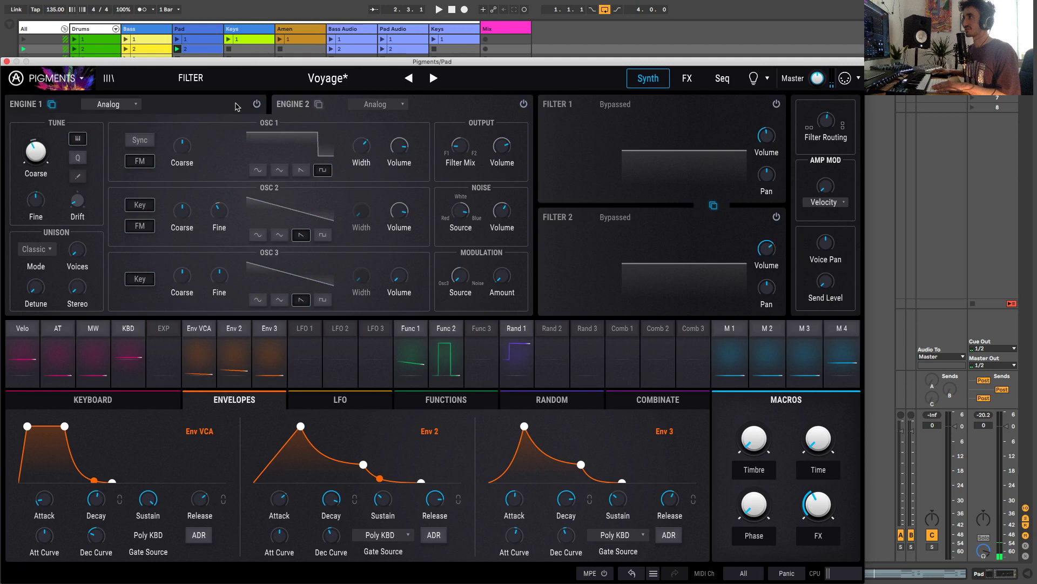
Step: Switch both engines on and show Engine 1's oscillator settings
click(256, 103)
click(294, 106)
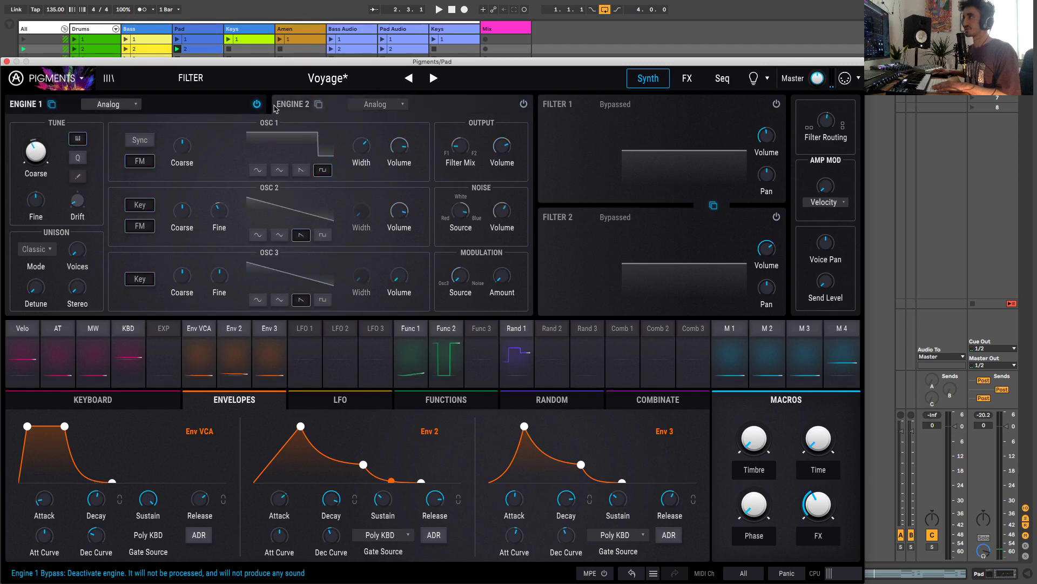
click(236, 105)
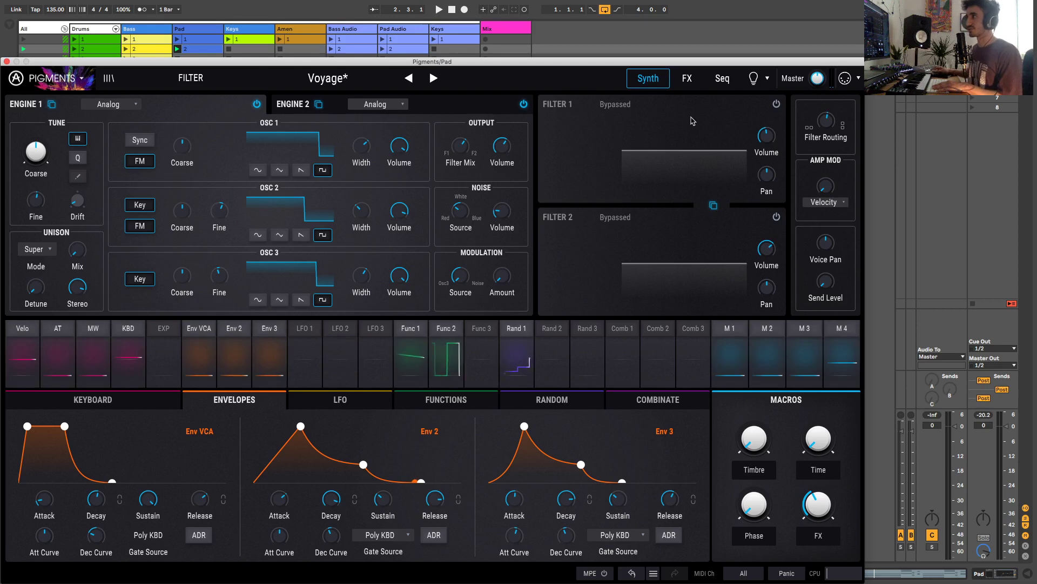
Step: Switch Filter 2 on and bypass it again
mouse_move(765, 180)
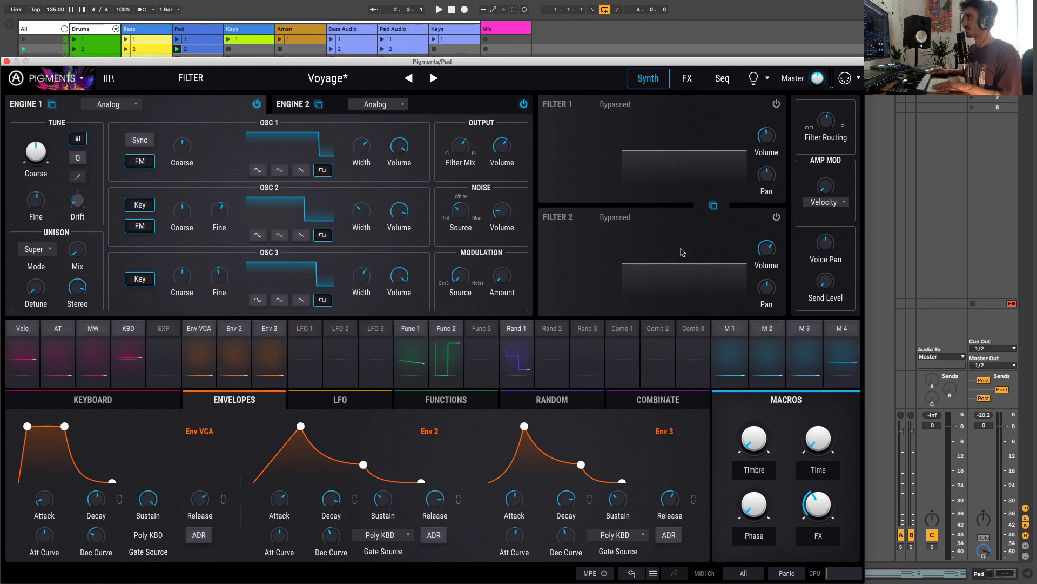
click(776, 219)
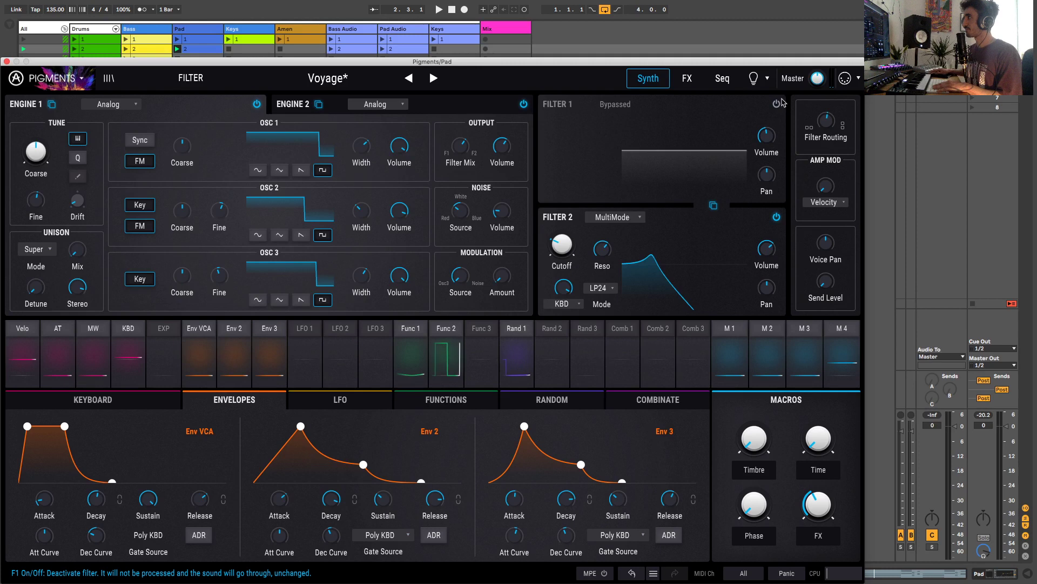
click(776, 216)
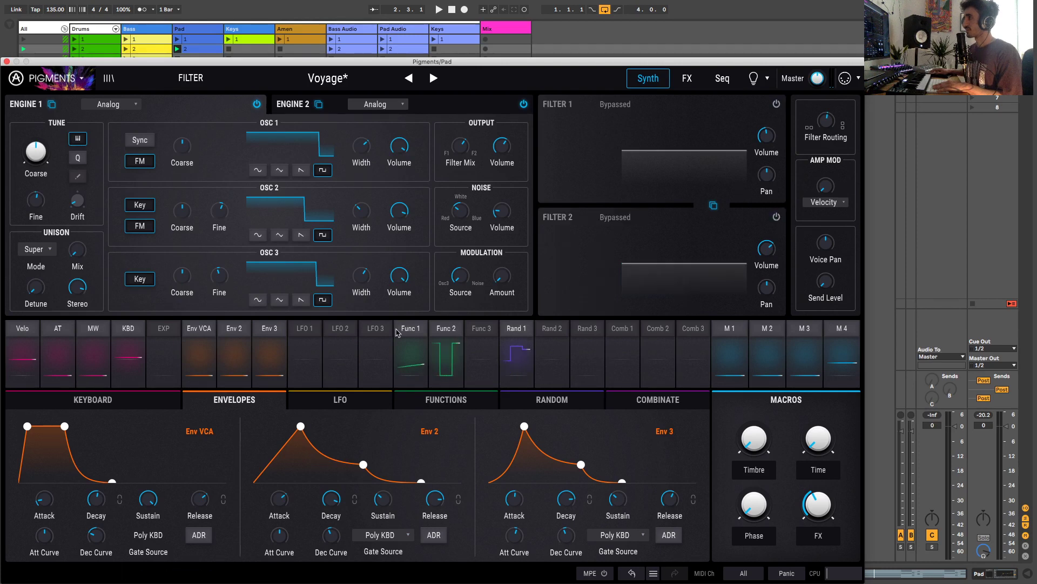
Step: Re-enable LFO 2's routings to Filter 1 Pan and Filter 2 Pan and play the pad
click(342, 331)
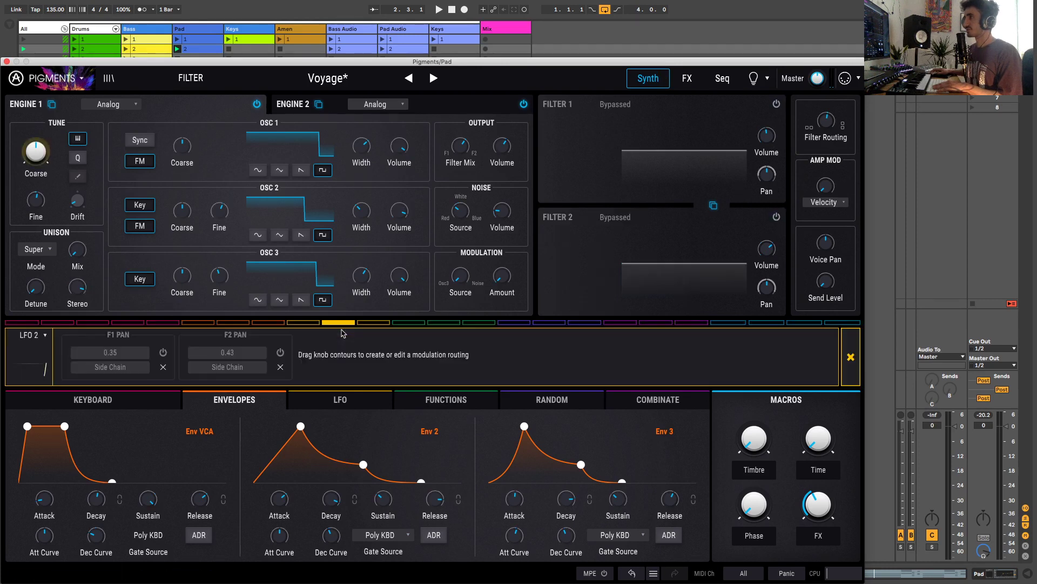
click(165, 353)
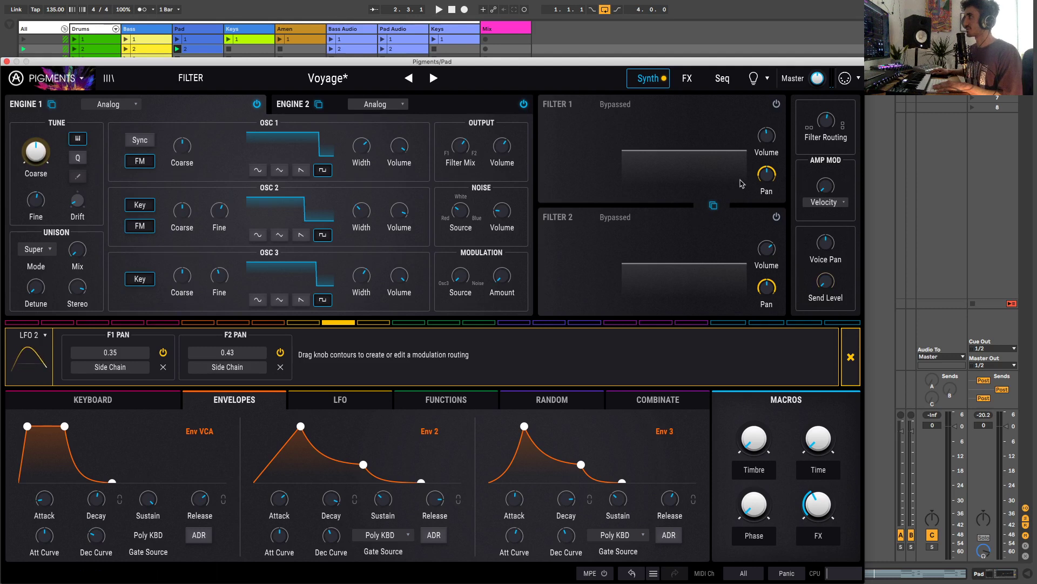
key(space)
Step: Show the LFO settings, examine LFO 2's rate and audition the pad's panning movement
click(335, 401)
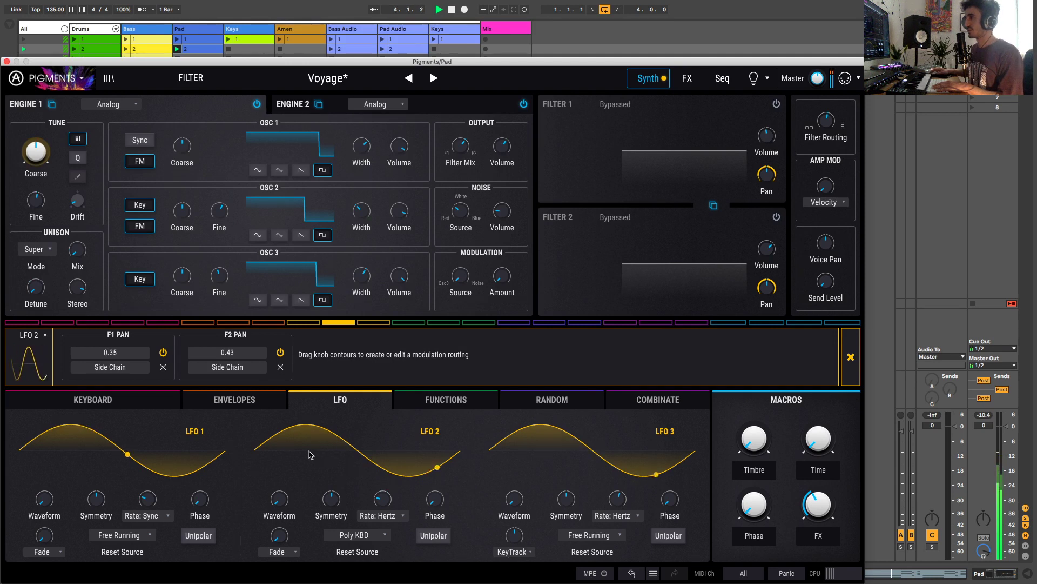
mouse_move(381, 499)
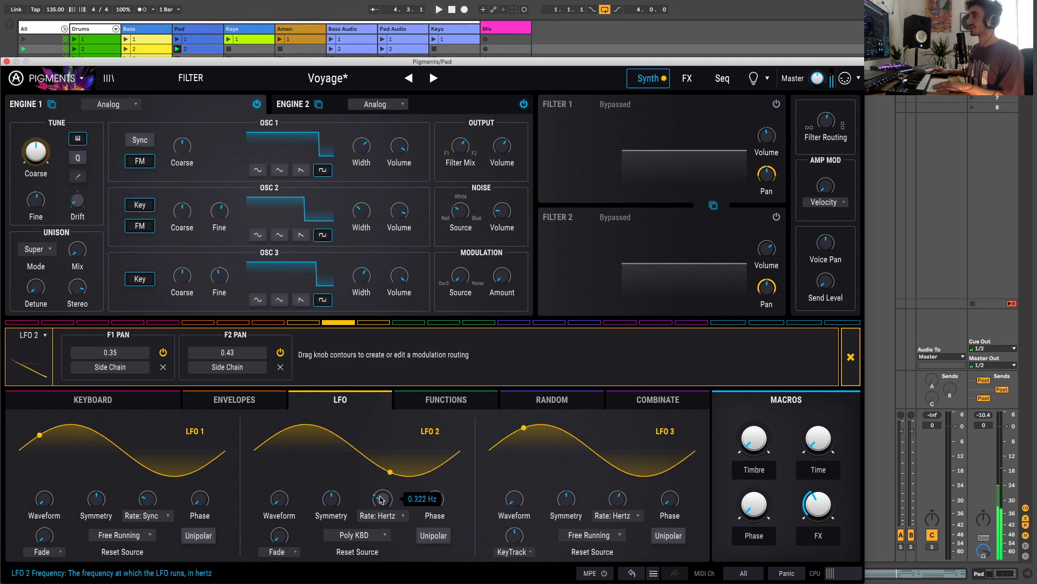
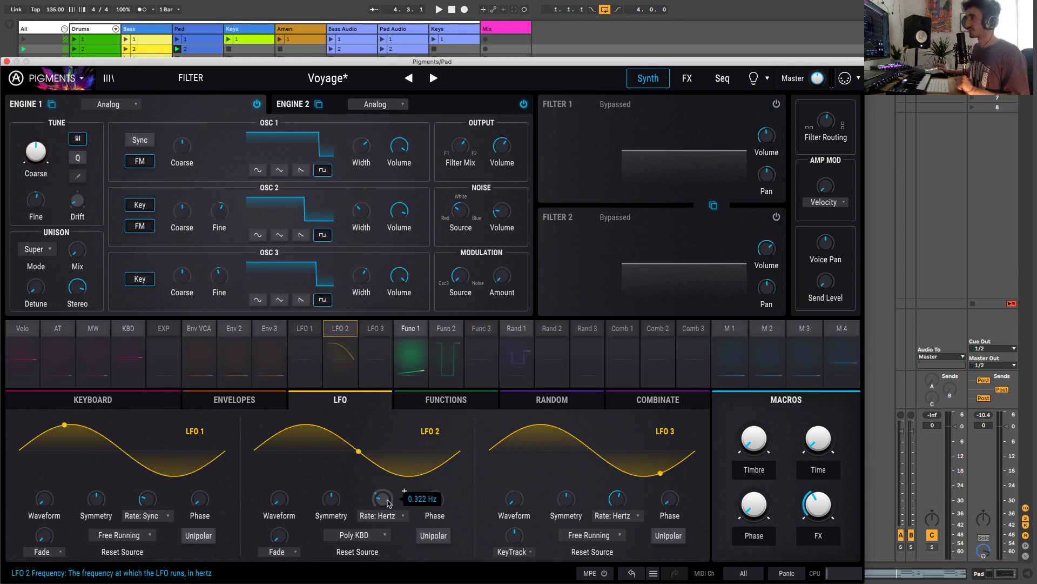
key(space)
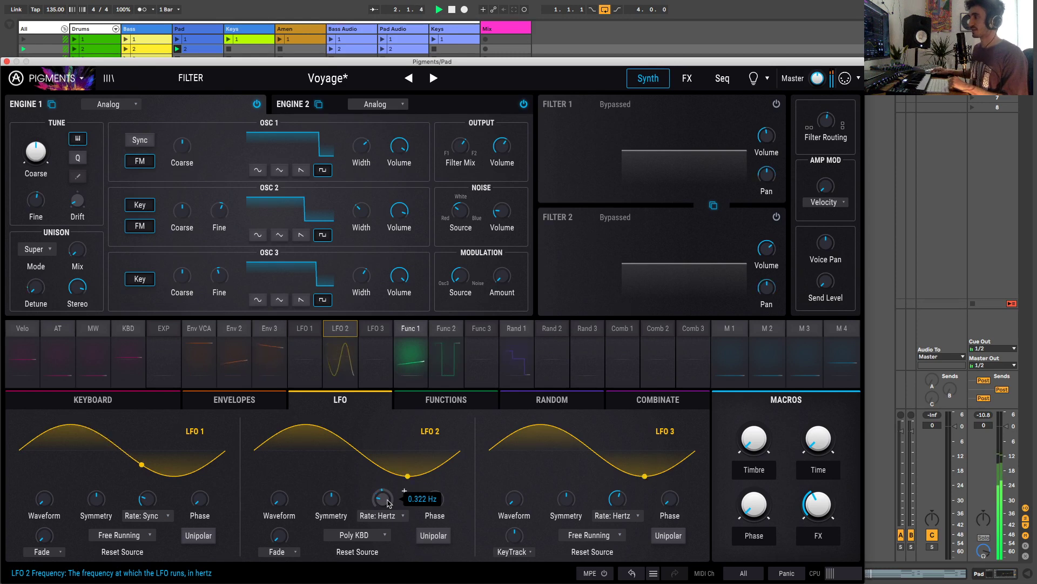
mouse_move(341, 330)
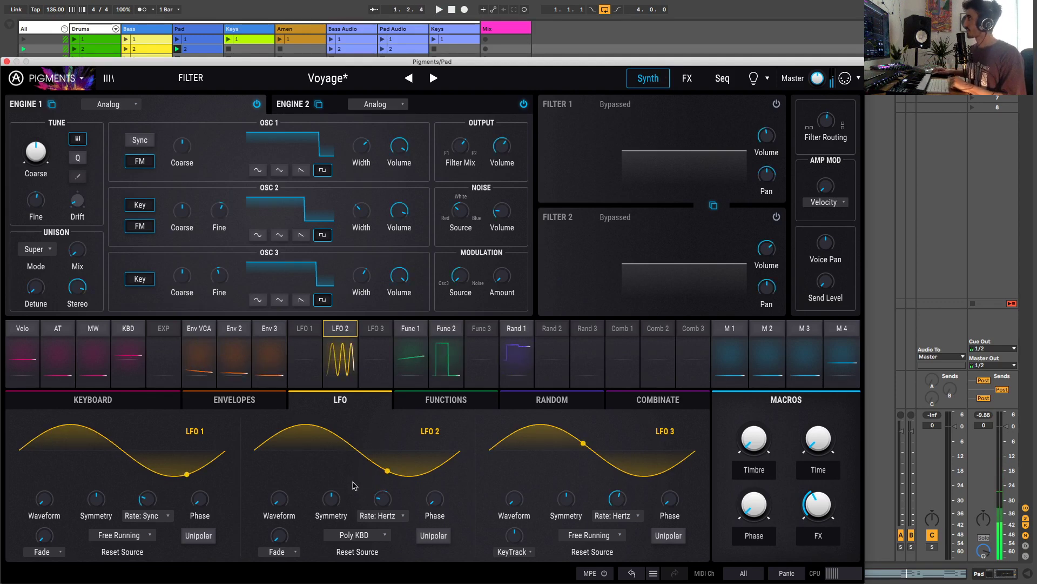
mouse_move(513, 61)
mouse_down()
mouse_move(860, 83)
mouse_move(356, 33)
mouse_move(502, 107)
mouse_move(517, 69)
mouse_up()
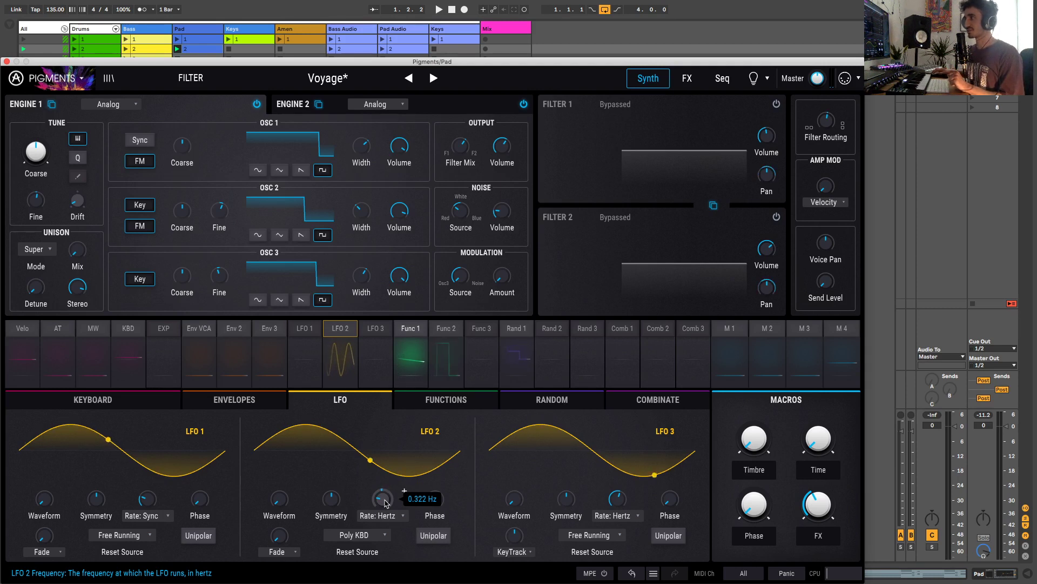
Step: Audition the pad with Function 1's routing to LFO 2 Rate disabled, and again with it re-enabled
click(398, 330)
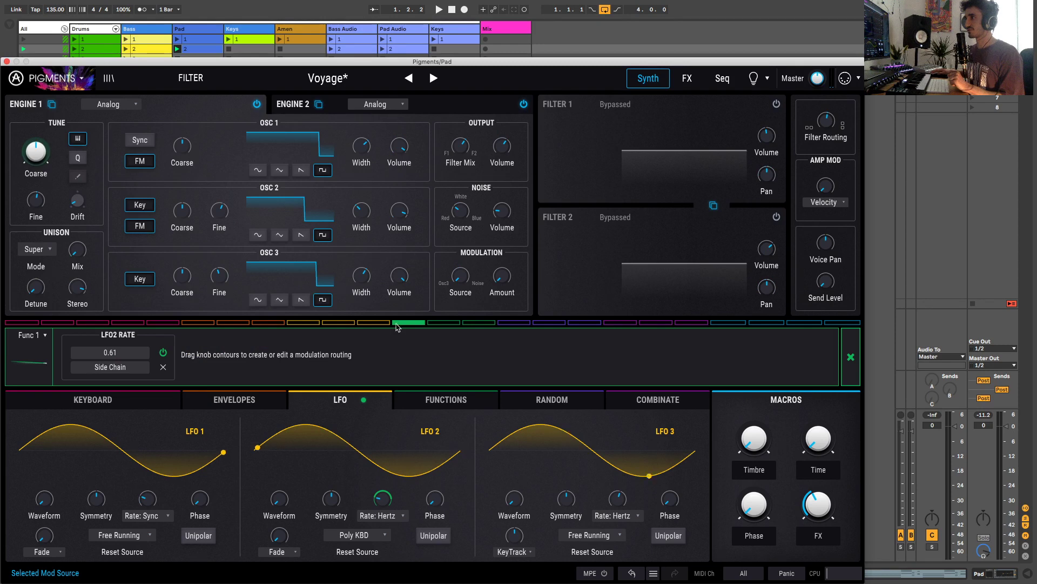
click(163, 353)
key(space)
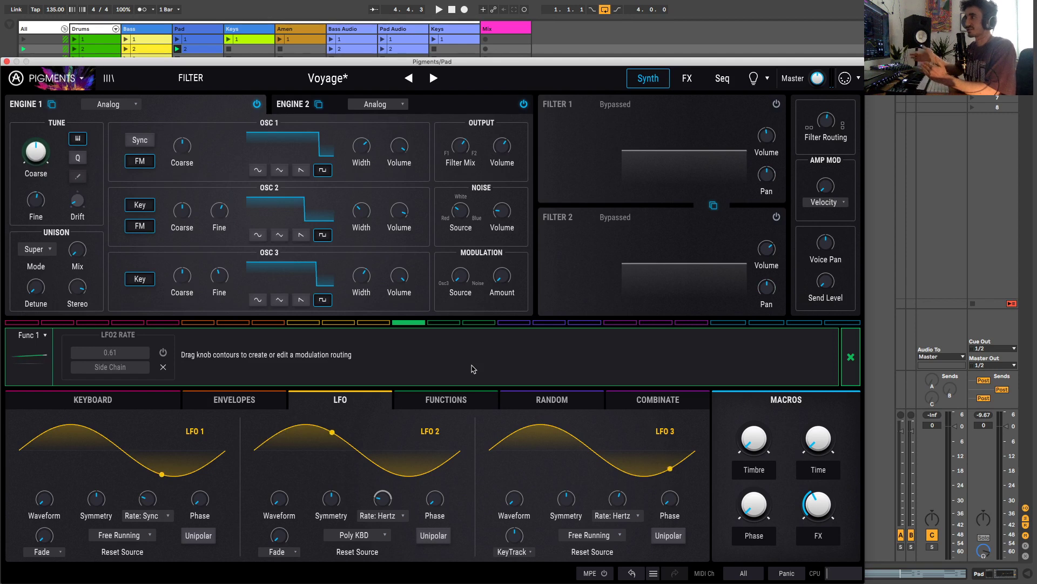
click(164, 354)
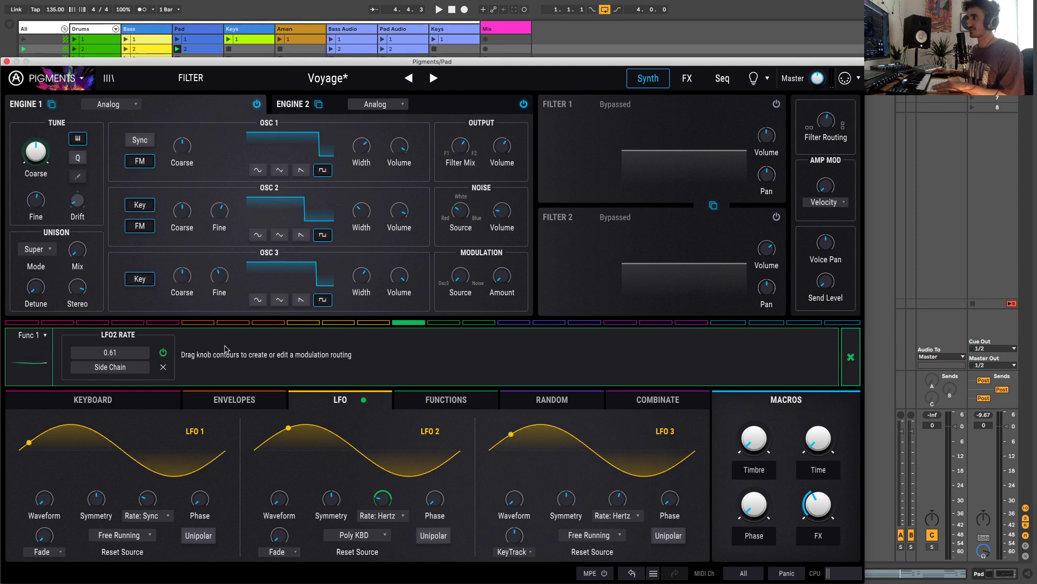
key(space)
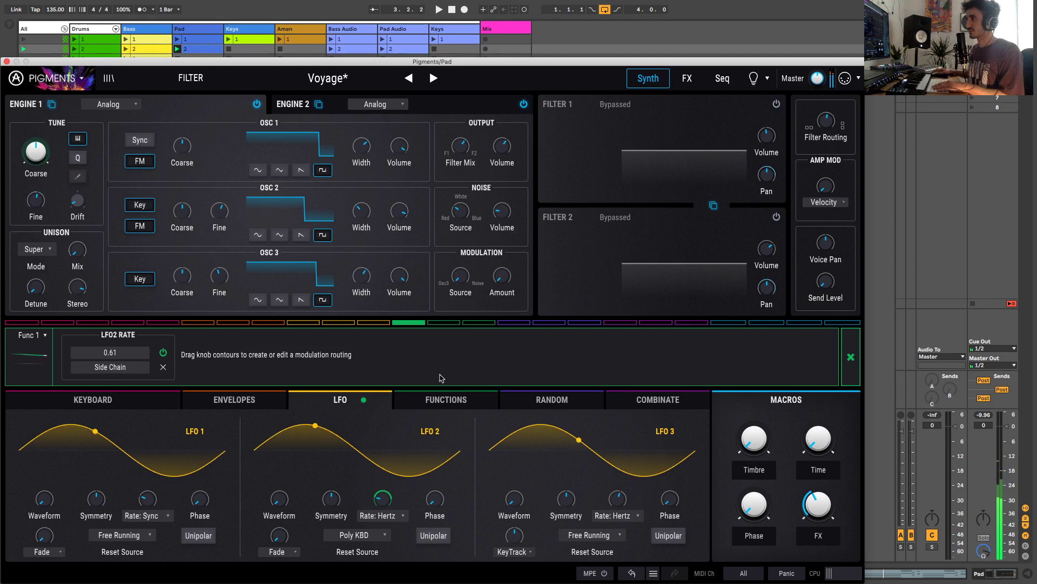
Step: Show Function 1's curve and examine its tempo-synced rate while playing the pad
click(437, 393)
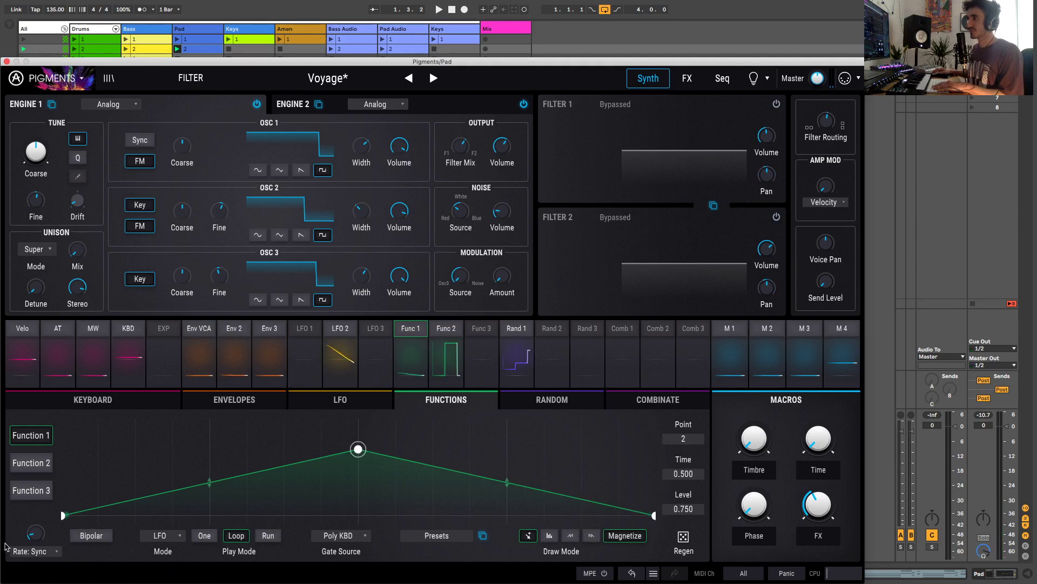
mouse_move(34, 535)
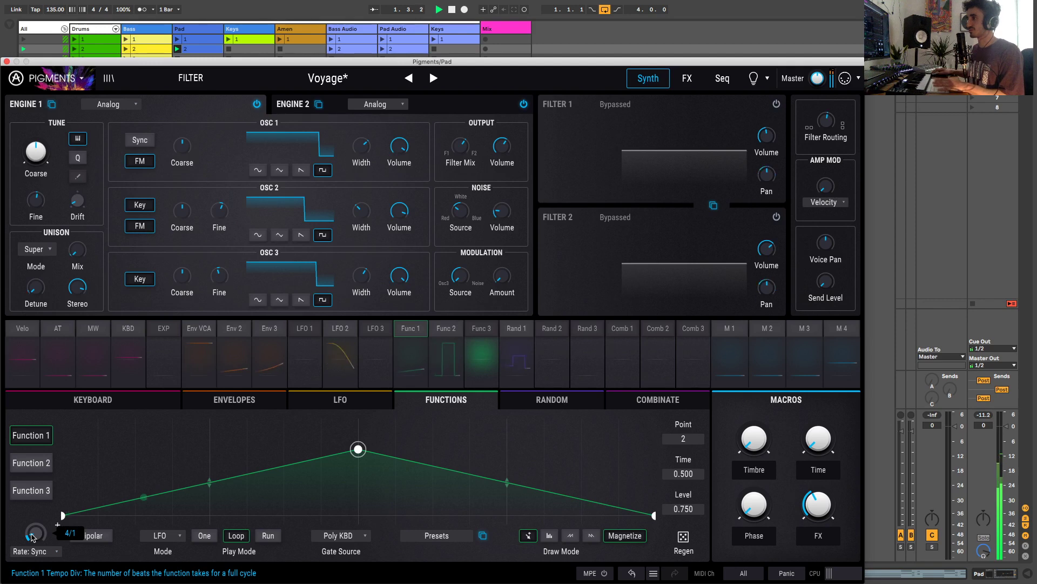
key(space)
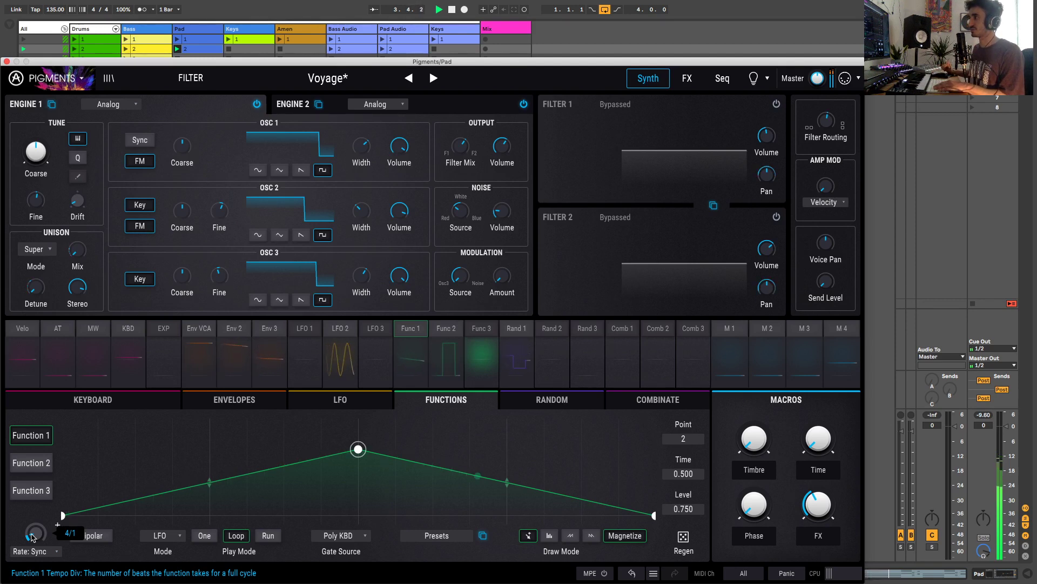
key(space)
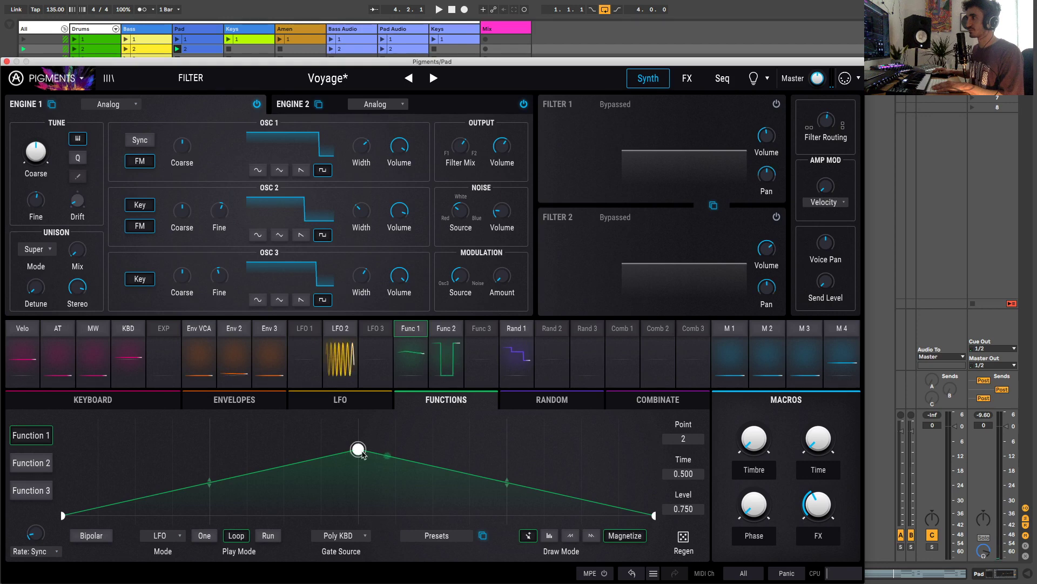
Step: Raise Function 1's middle point to level 1.00 and add a lower point on each slope, the falling one at time 0.599, level 0.463
drag(361, 452, 363, 421)
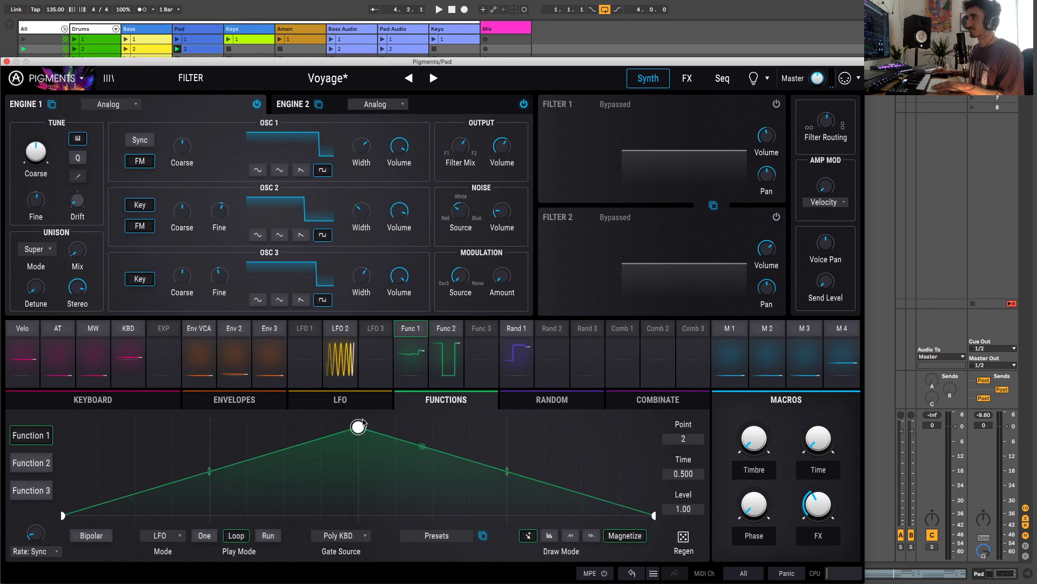
double_click(243, 463)
drag(247, 463, 247, 480)
drag(428, 447, 418, 475)
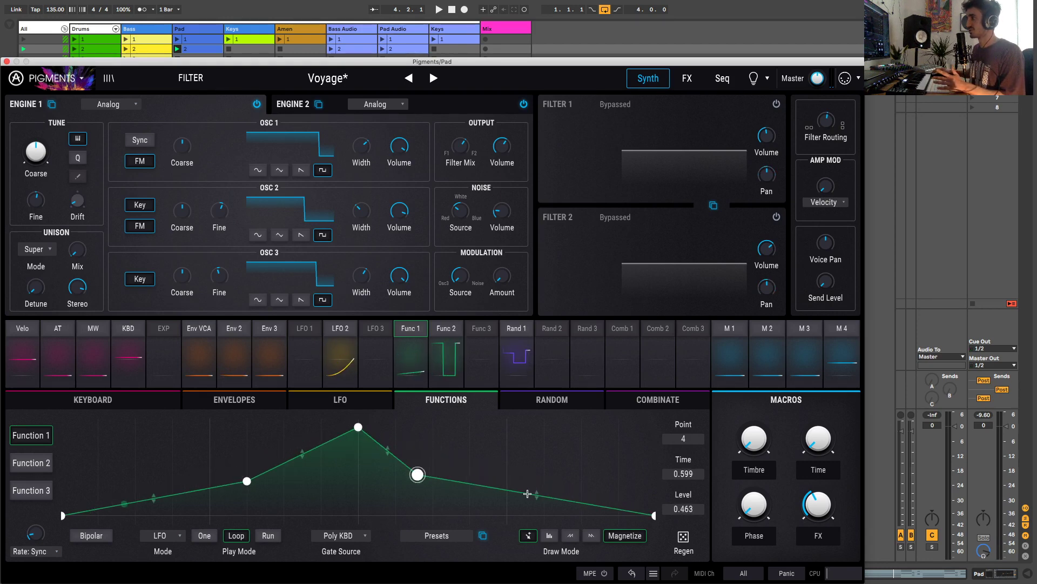
Step: Reduce Function 1's curve to a simple triangle, deleting every intermediate breakpoint except the central peak
drag(509, 489, 501, 464)
drag(163, 495, 153, 469)
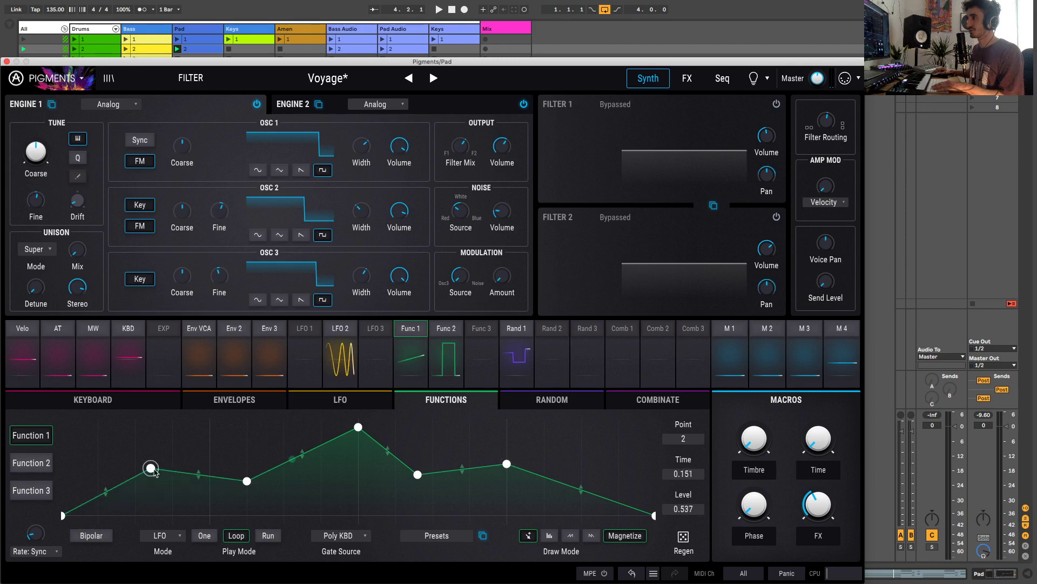
double_click(150, 467)
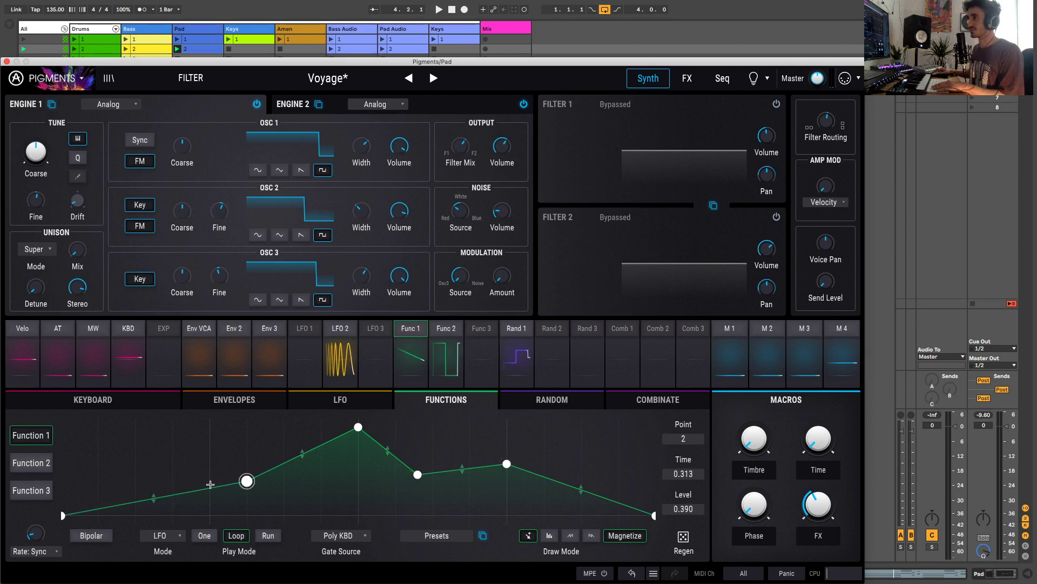
double_click(247, 481)
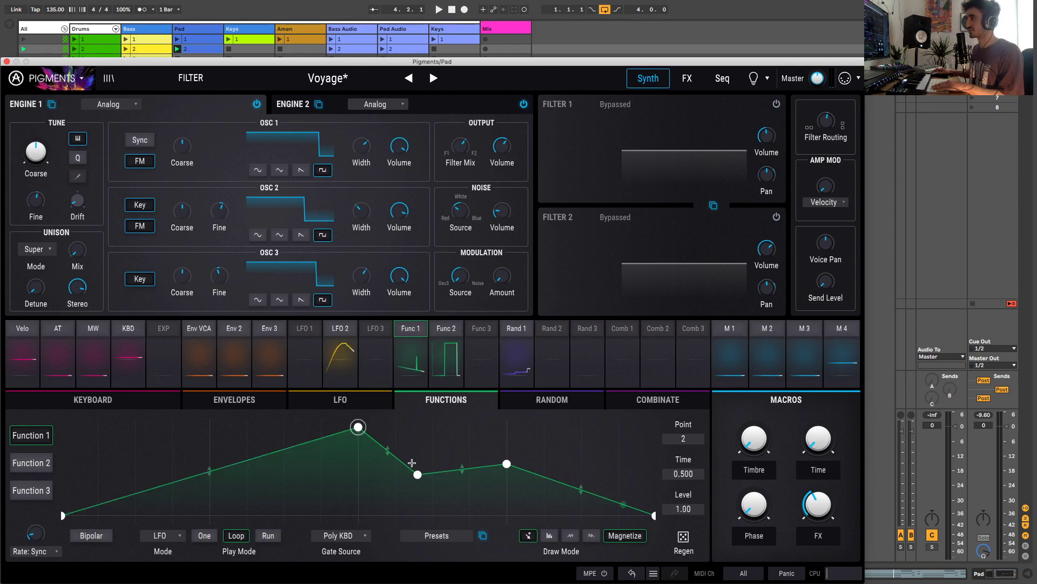
double_click(417, 475)
double_click(507, 464)
Step: Try the LFO - Round, LFO - Square and Quad Gate presets on Function 1
click(450, 536)
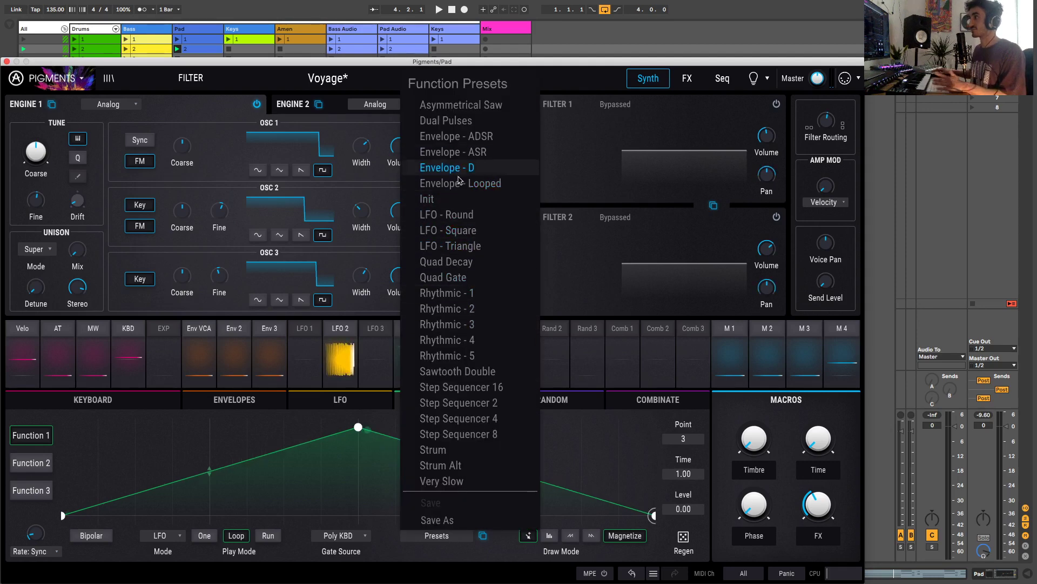
click(448, 214)
click(462, 537)
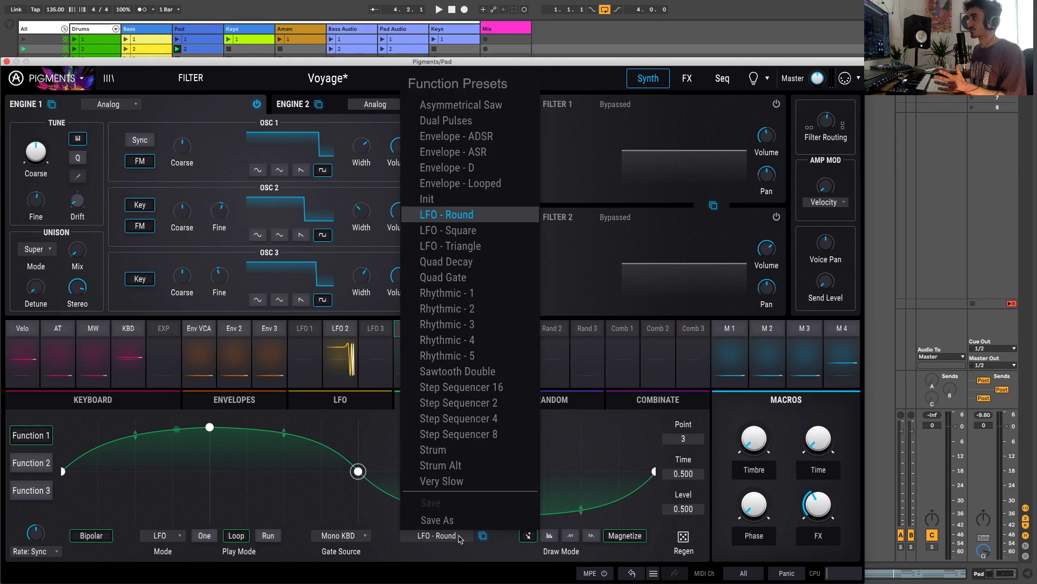
click(480, 229)
click(442, 537)
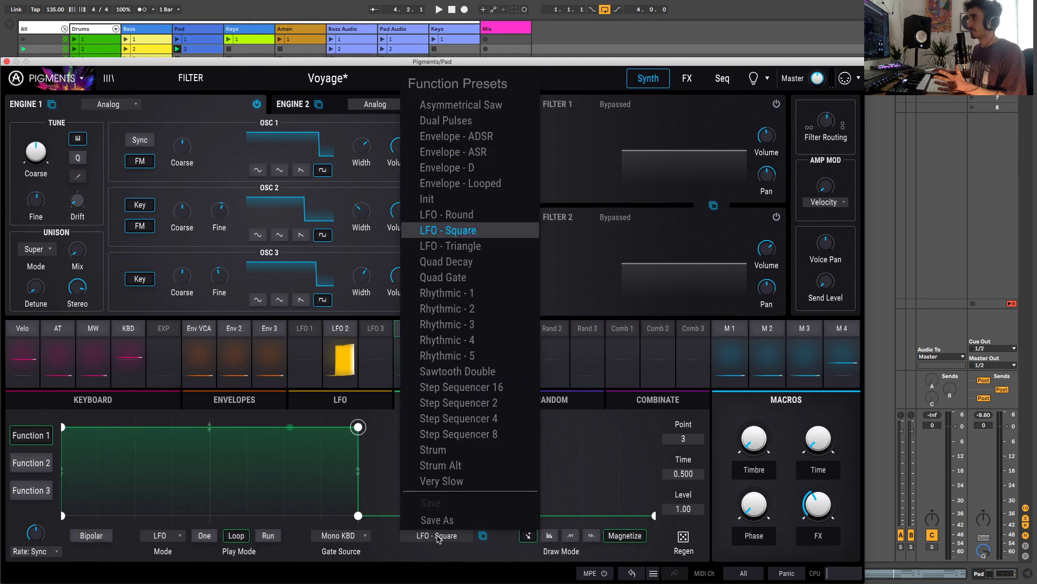
click(449, 265)
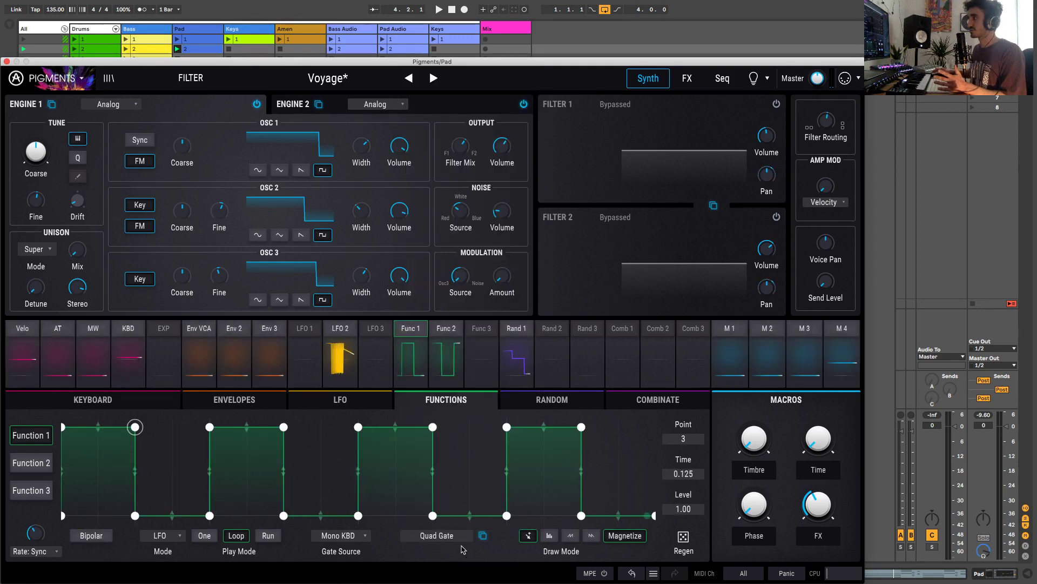
Step: Undo the three preset loads on Function 1
click(633, 573)
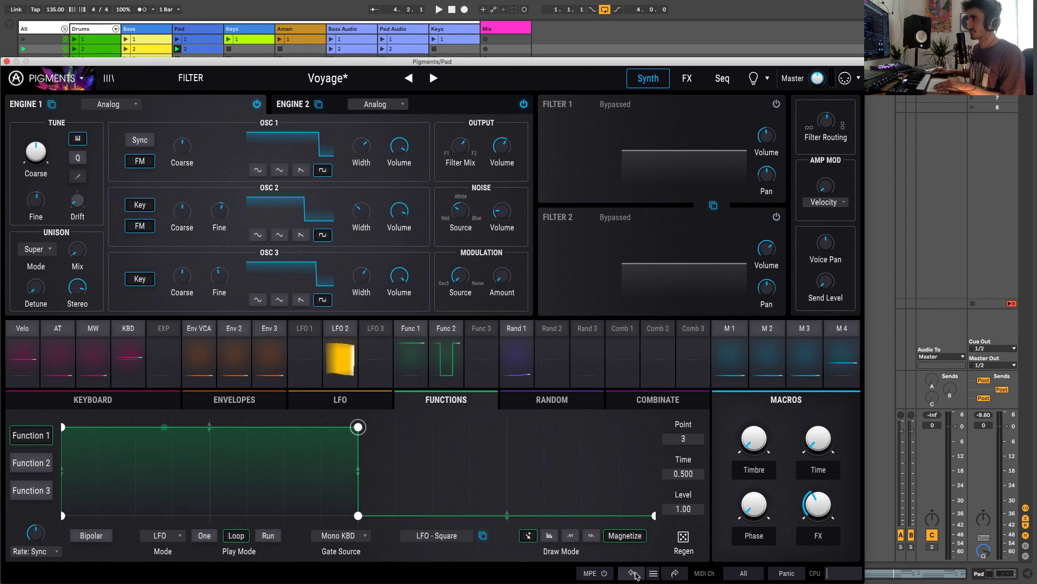
click(633, 574)
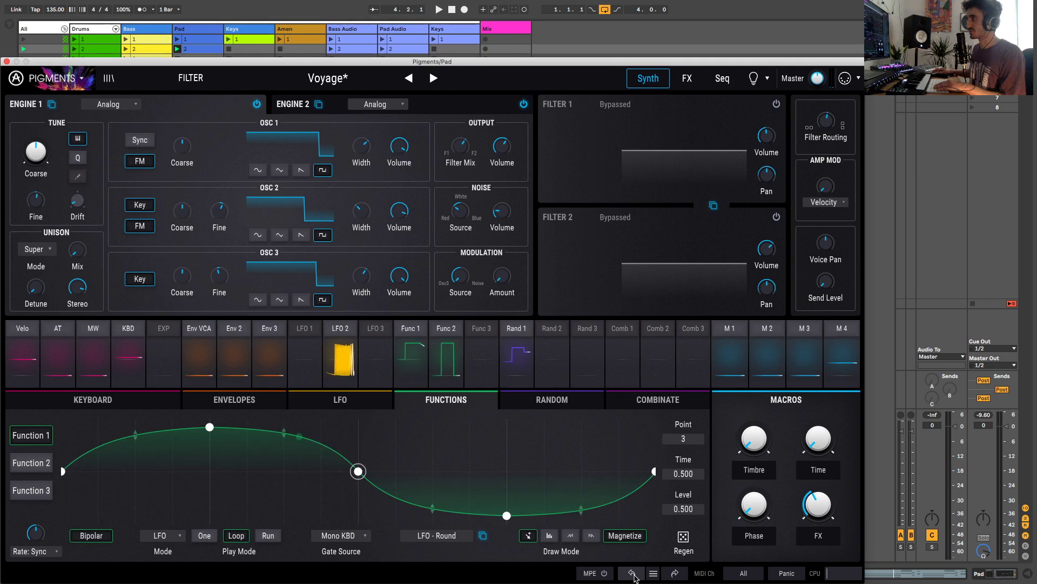
click(640, 574)
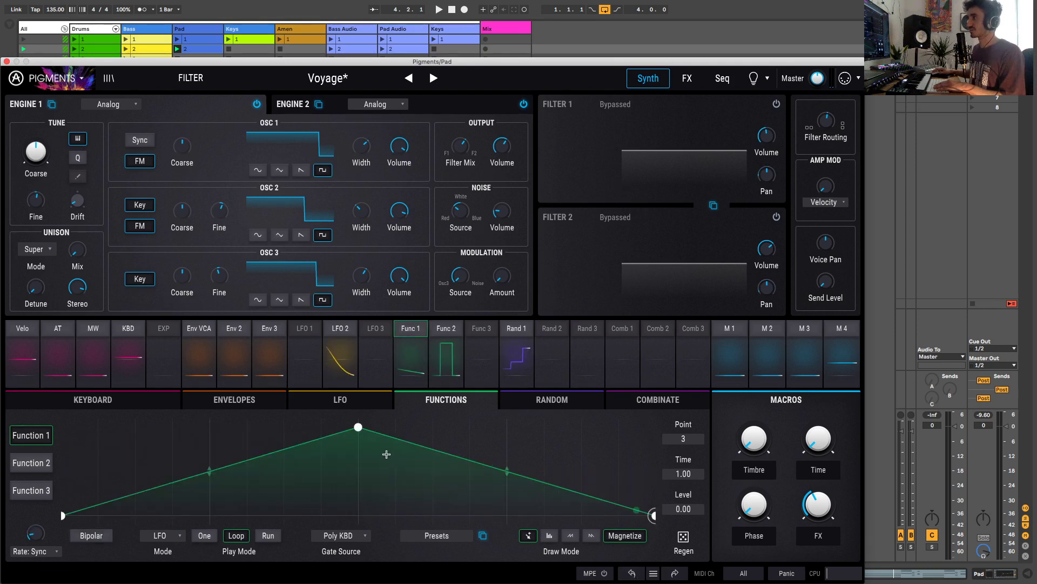
Step: Bend both slopes of Function 1's triangle inward and lower its central peak to a level of 0.902
click(360, 428)
mouse_move(361, 429)
mouse_down()
mouse_move(358, 451)
mouse_move(356, 418)
mouse_up()
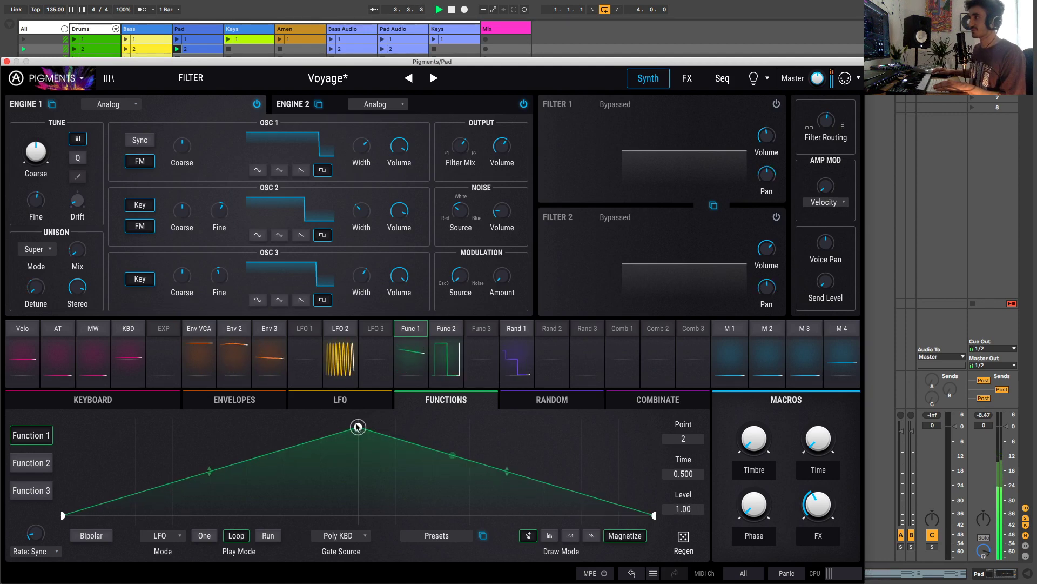
drag(358, 427, 359, 430)
drag(210, 472, 211, 487)
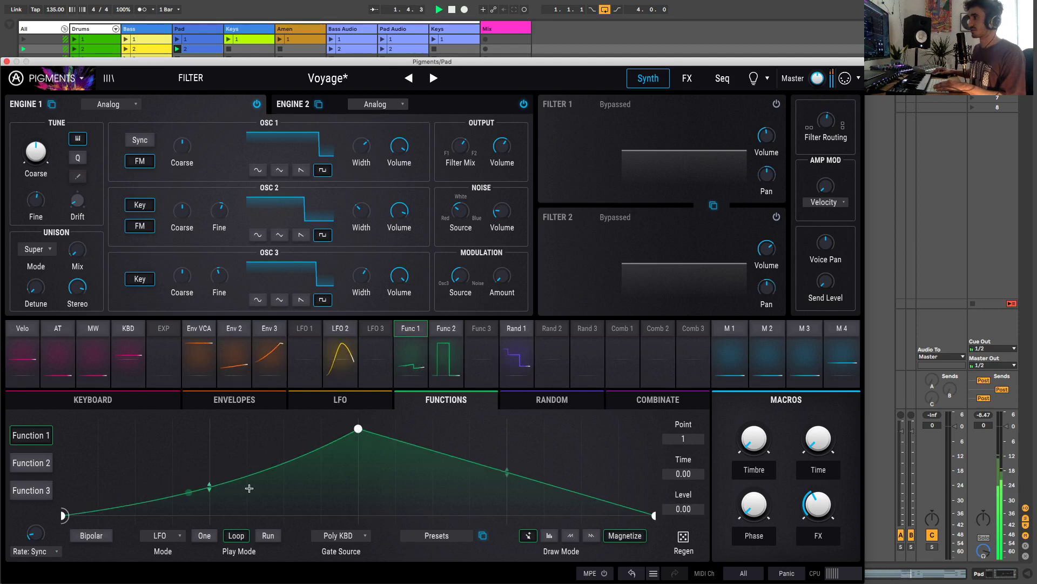
drag(507, 470, 507, 484)
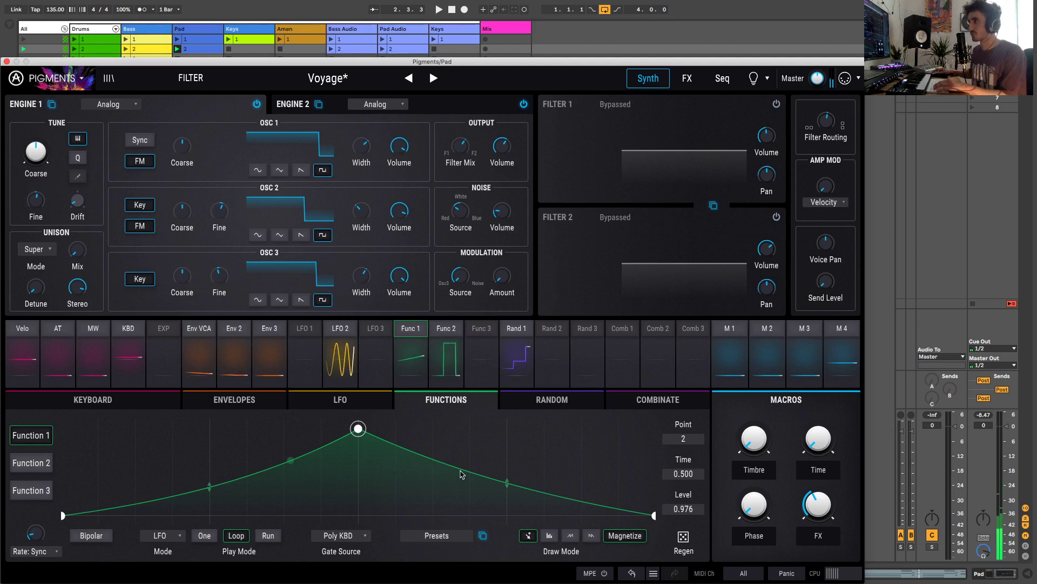
drag(359, 429, 363, 440)
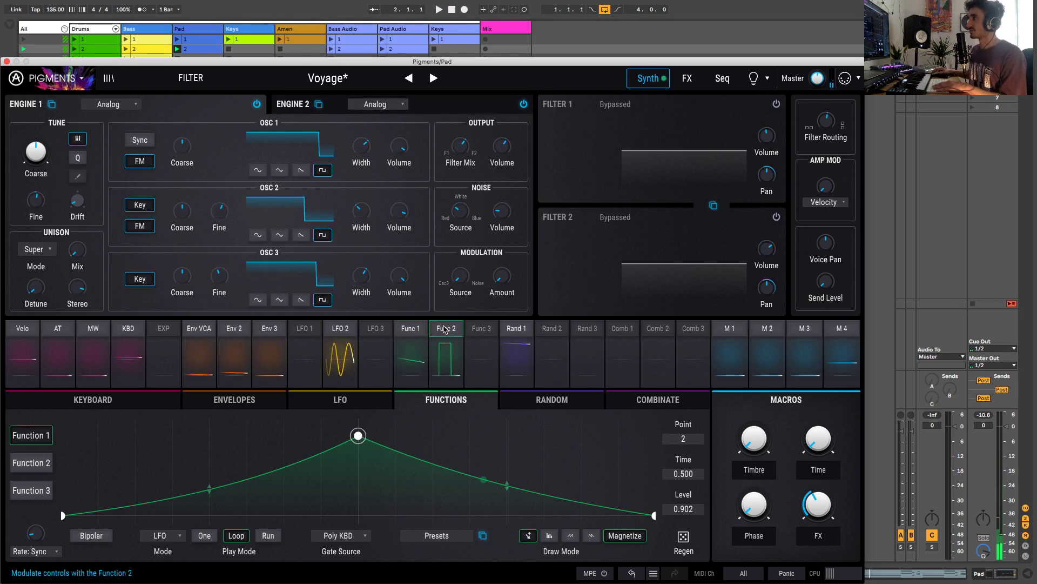
Step: Enable LFO 1's three fine-tuning modulations: AN1 O2 Fine, AN1 O3 Fine and AN2 O2 Fine
click(424, 329)
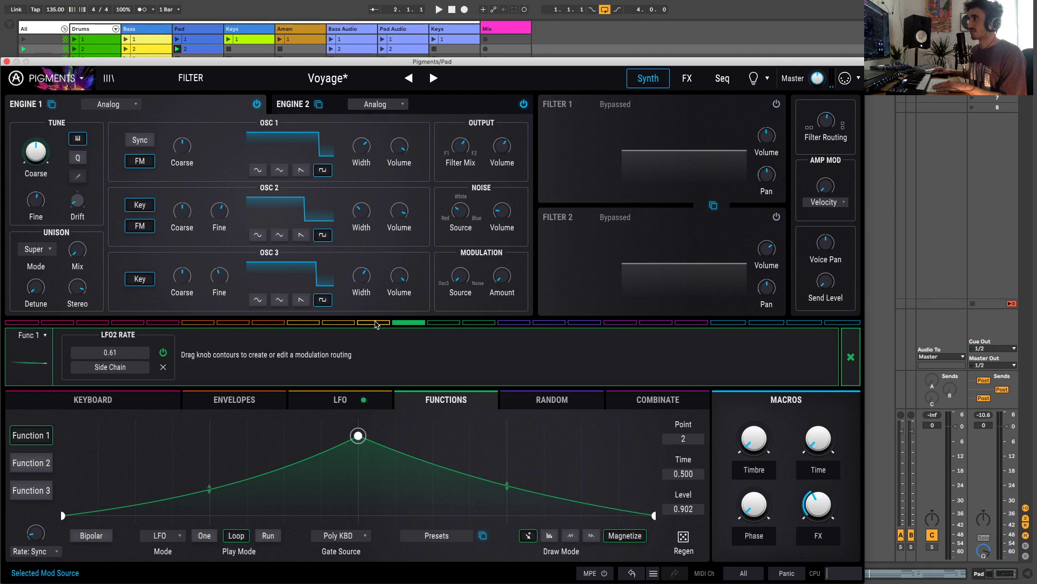
click(304, 324)
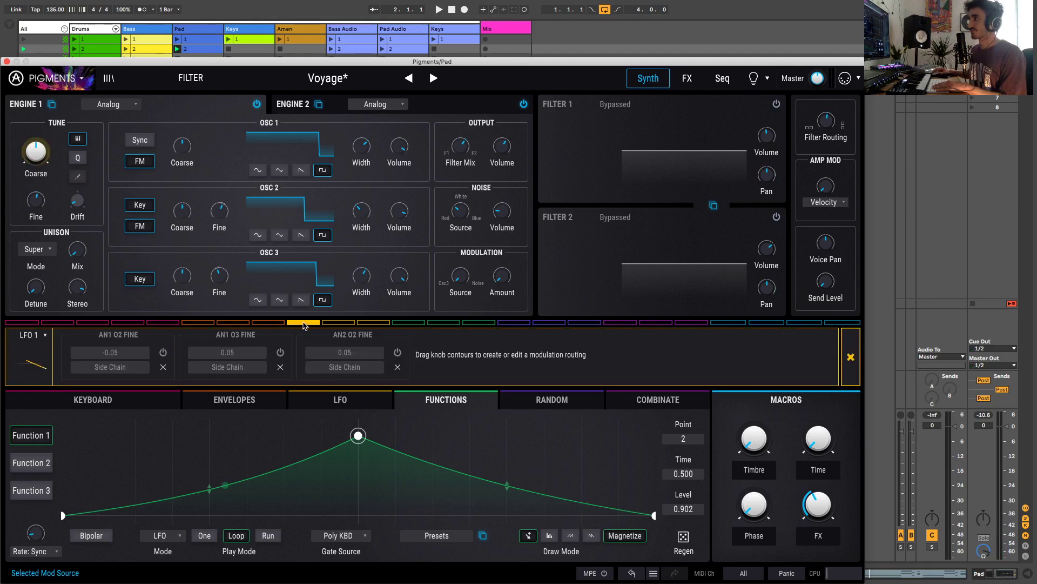
click(397, 352)
click(280, 353)
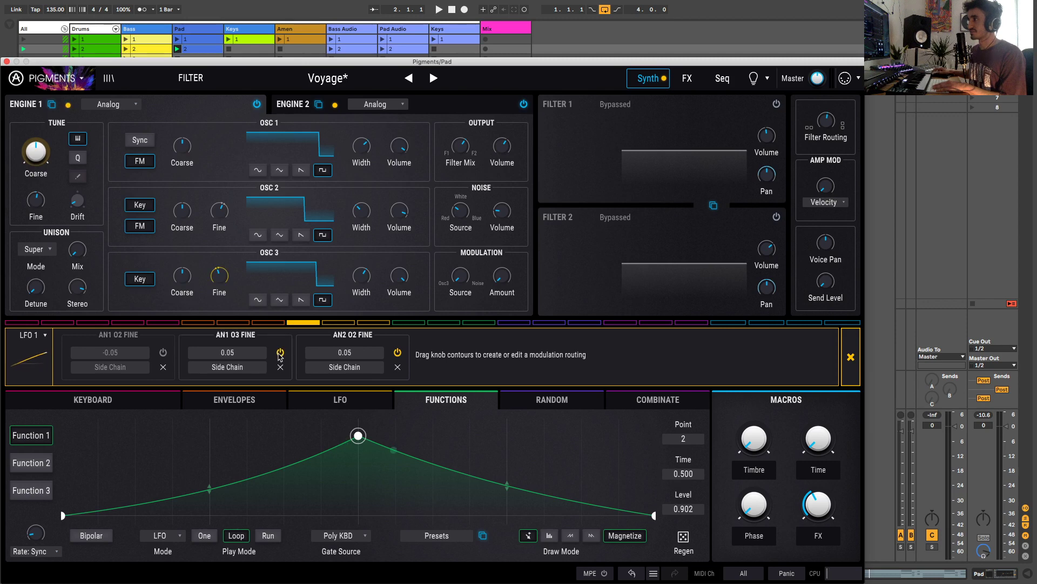
click(163, 352)
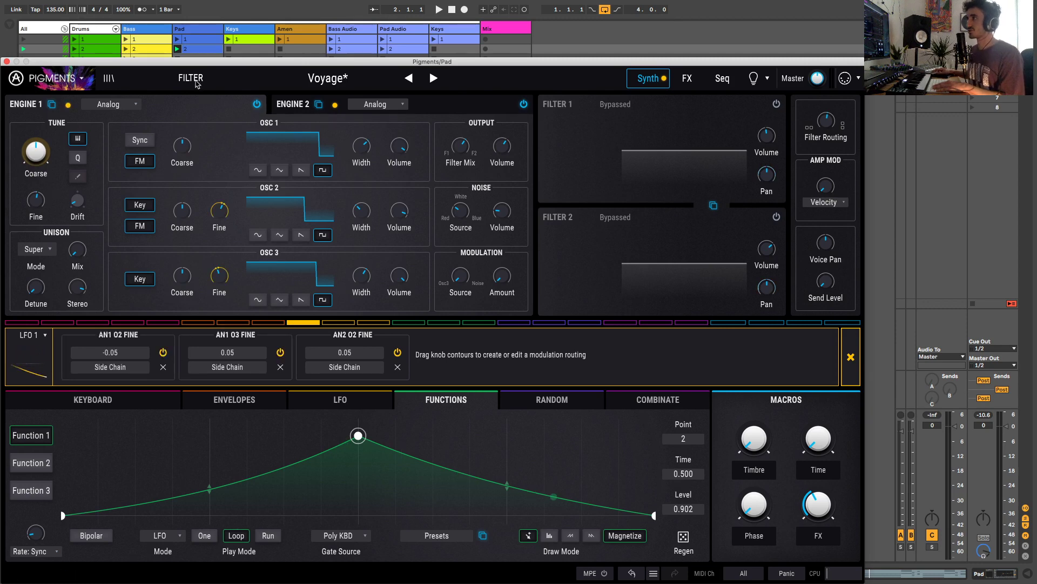
click(850, 357)
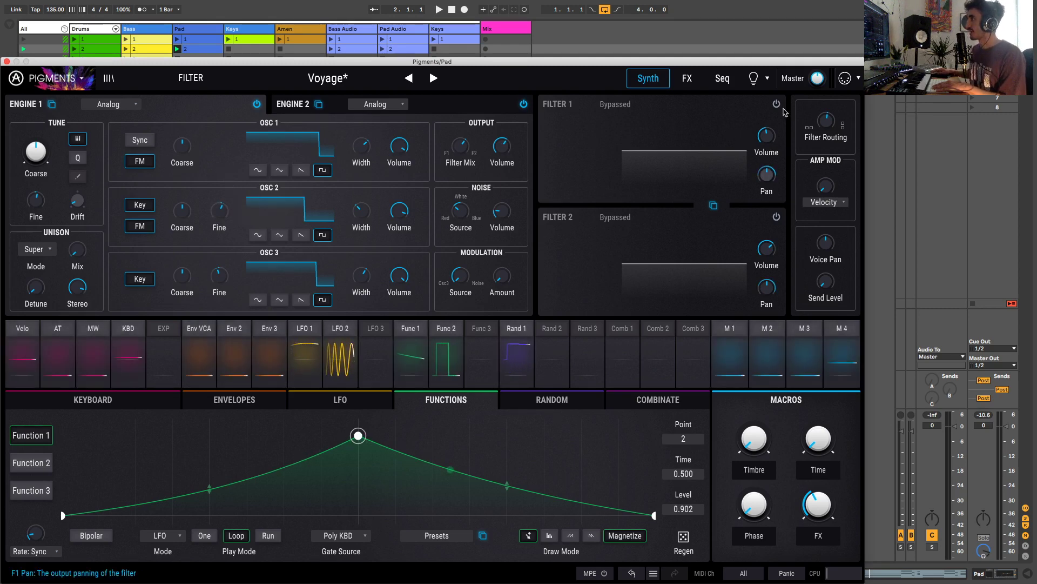
Step: Play the pad loop and try Function 1's peak at levels 0.854, 0.280 and 0.524
key(space)
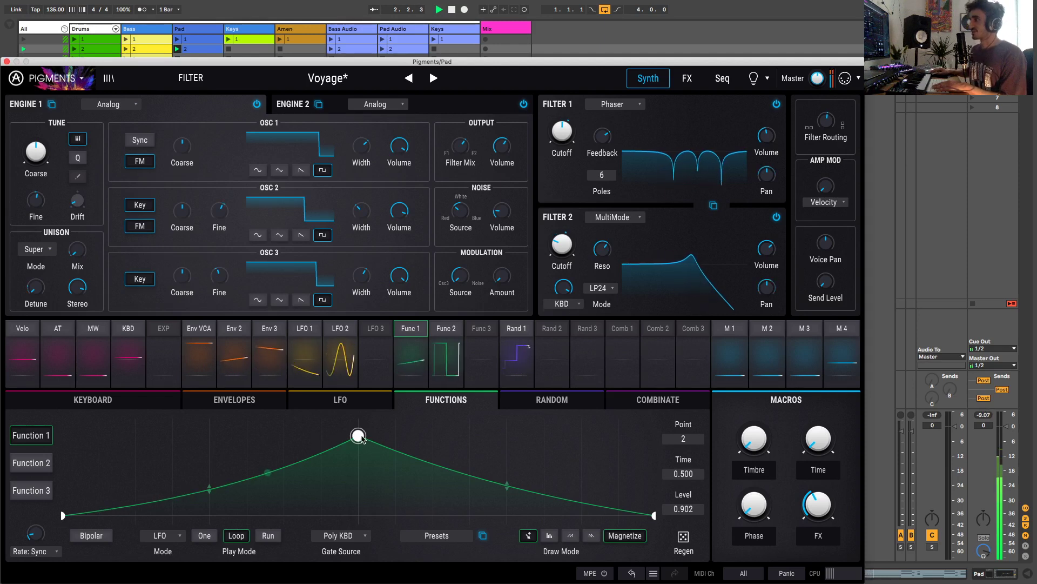
drag(372, 444, 372, 448)
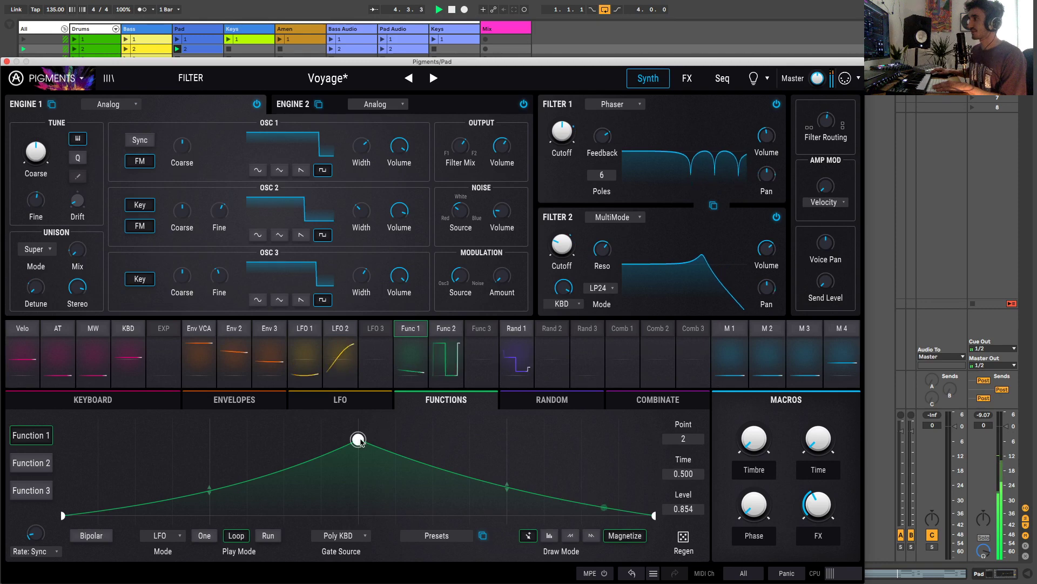
drag(358, 439, 358, 490)
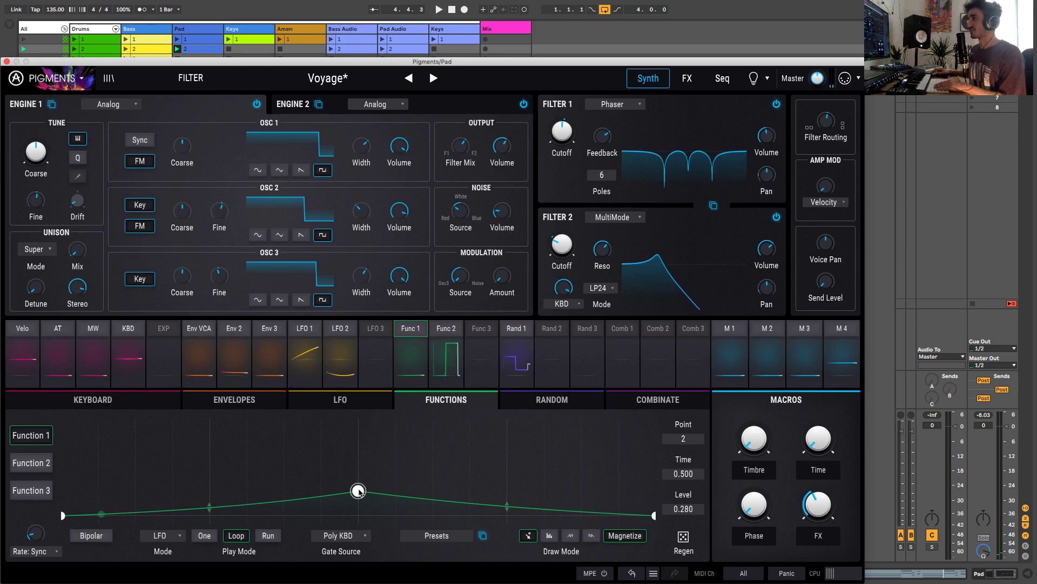
drag(359, 490, 361, 470)
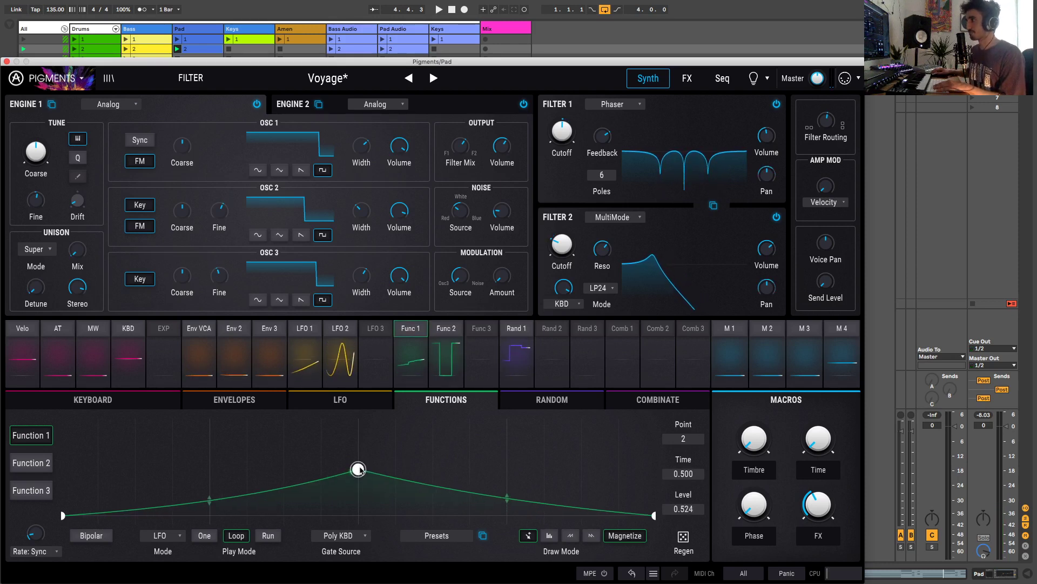
Step: Check LFO 2's modulation routings, then set Function 1's peak level to 0.921 and play the loop
click(348, 329)
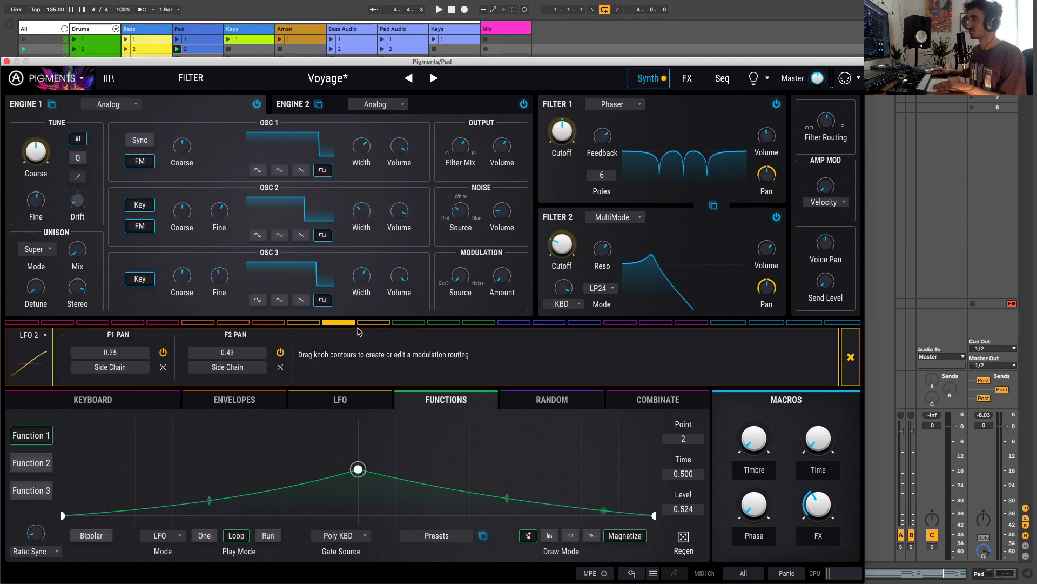
click(851, 356)
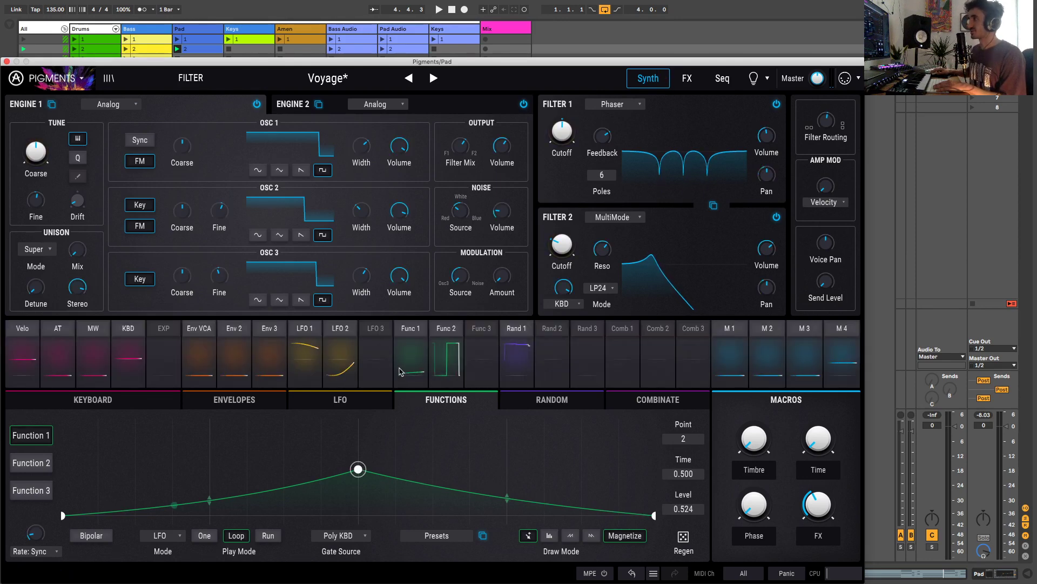
drag(359, 469, 361, 434)
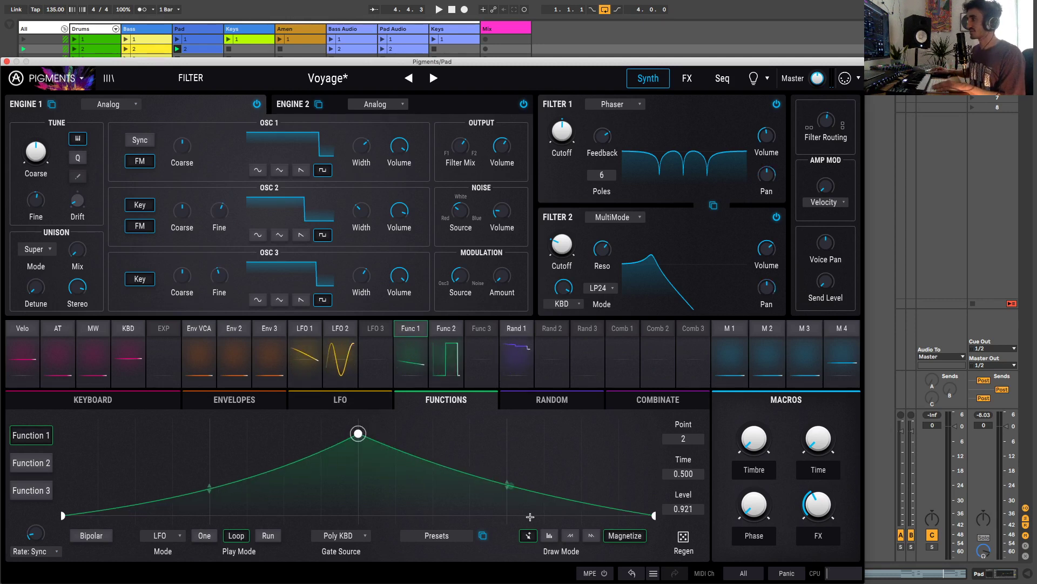
key(space)
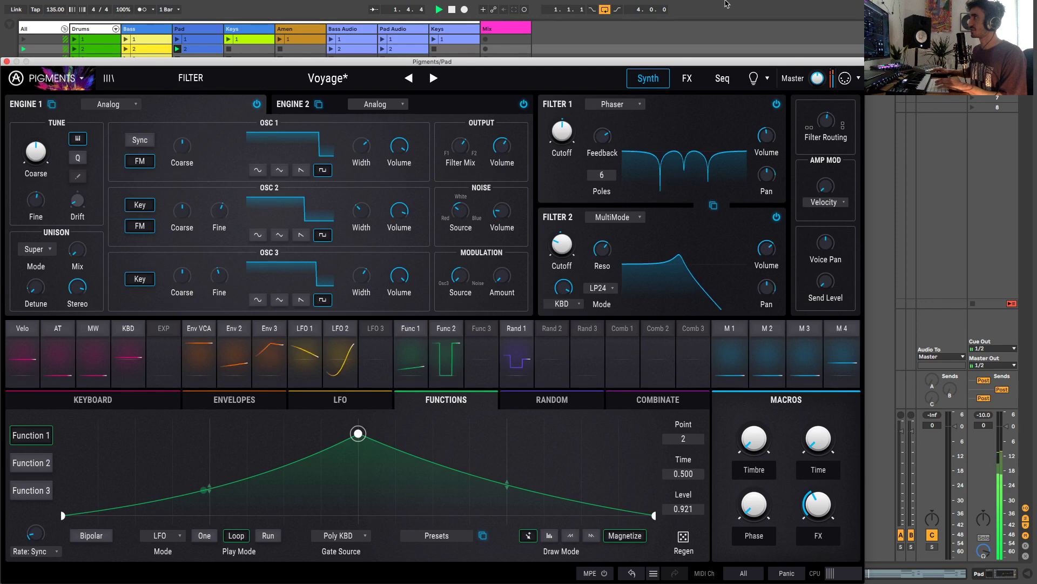
mouse_move(730, 3)
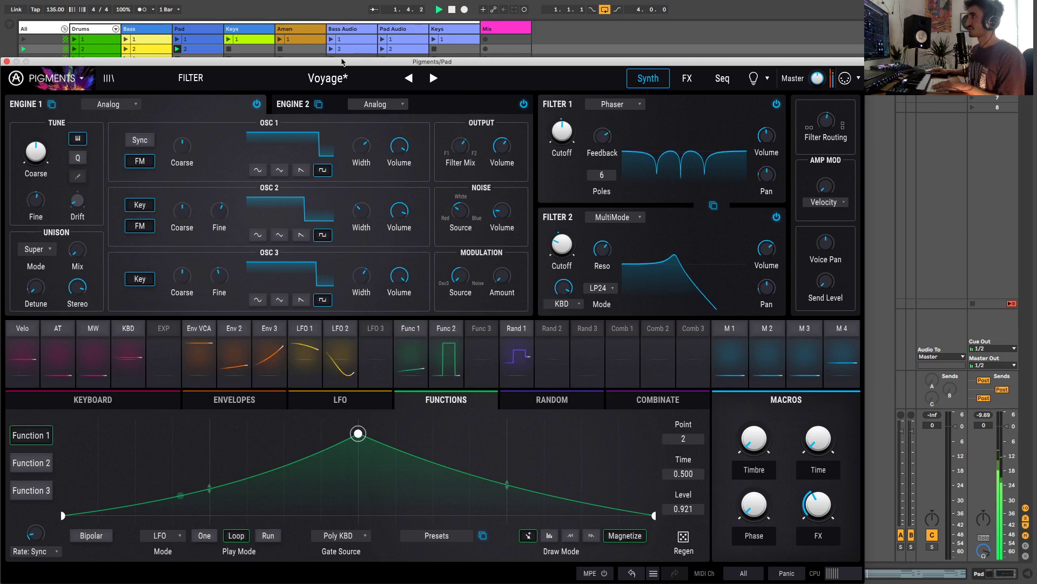
Step: Hide the plug-in window and show the Pad track's device chain beneath the enlarged Session mixer
drag(342, 61, 615, 23)
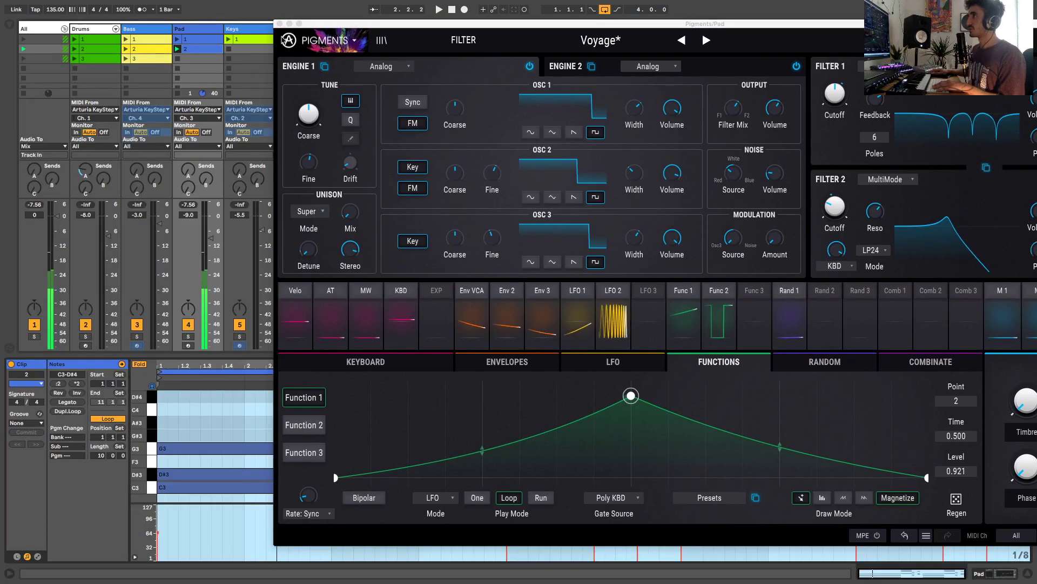
key(super+alt+p)
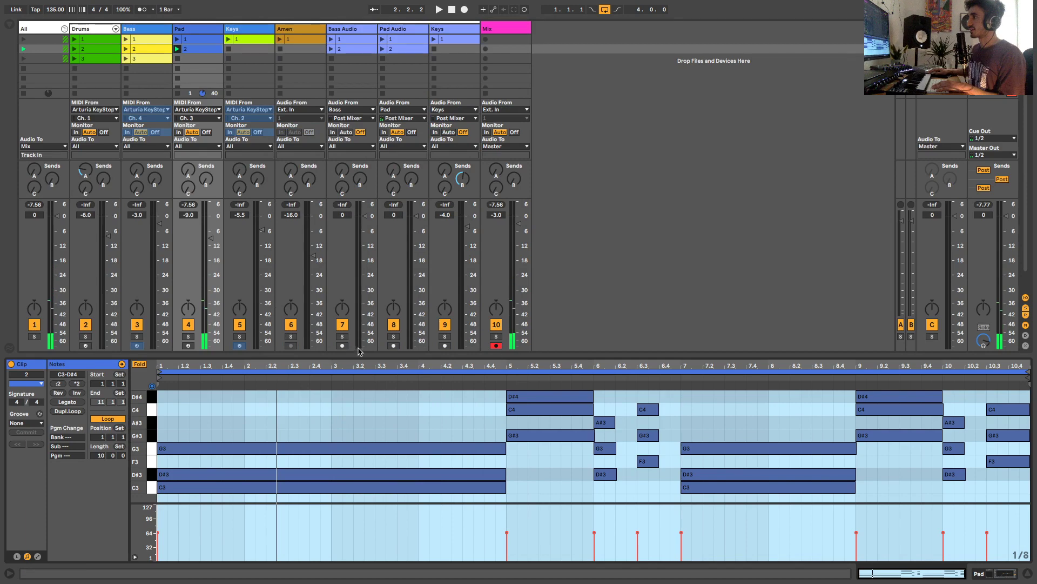
drag(356, 353, 389, 156)
click(535, 353)
key(space)
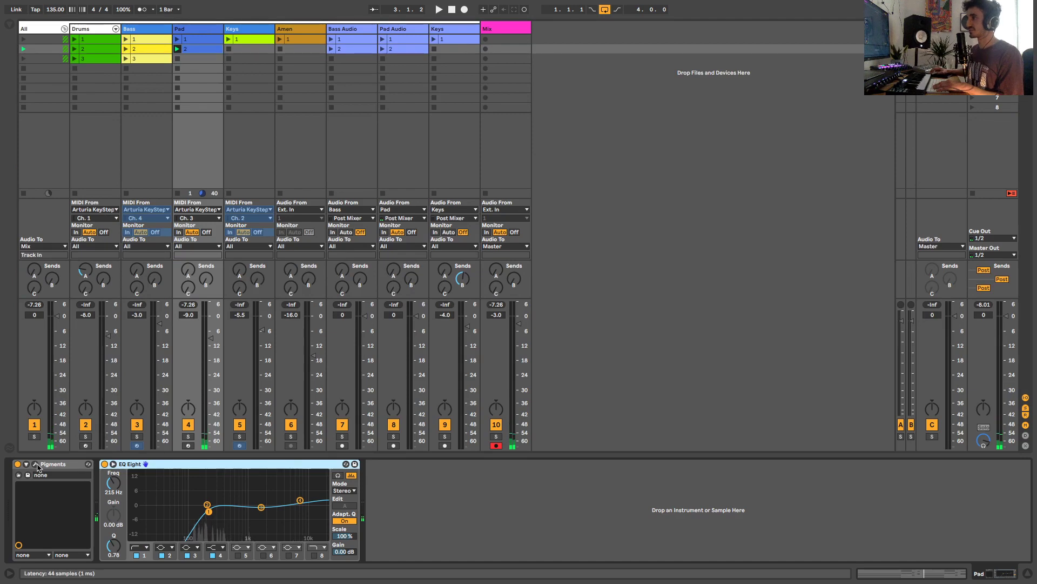
Step: Reopen the Pad track's Pigments window and open the gate source choices for Function 1
click(36, 464)
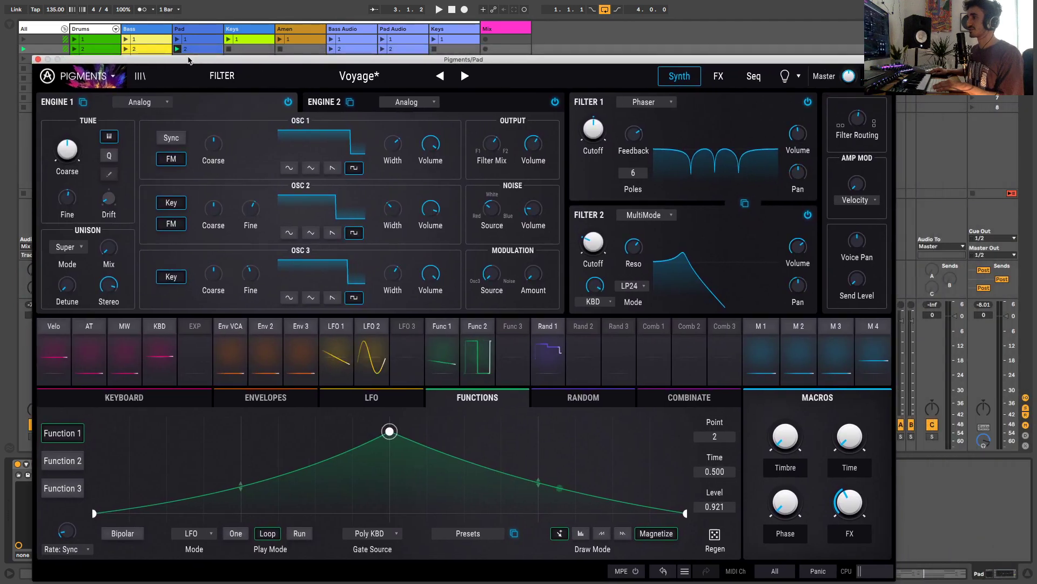
drag(188, 59, 160, 65)
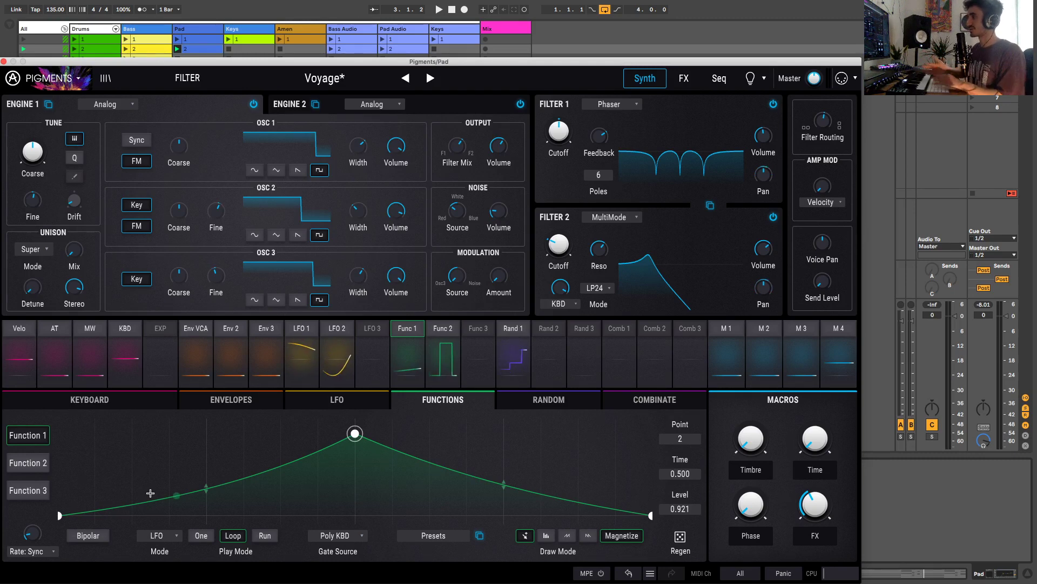
click(361, 535)
click(362, 540)
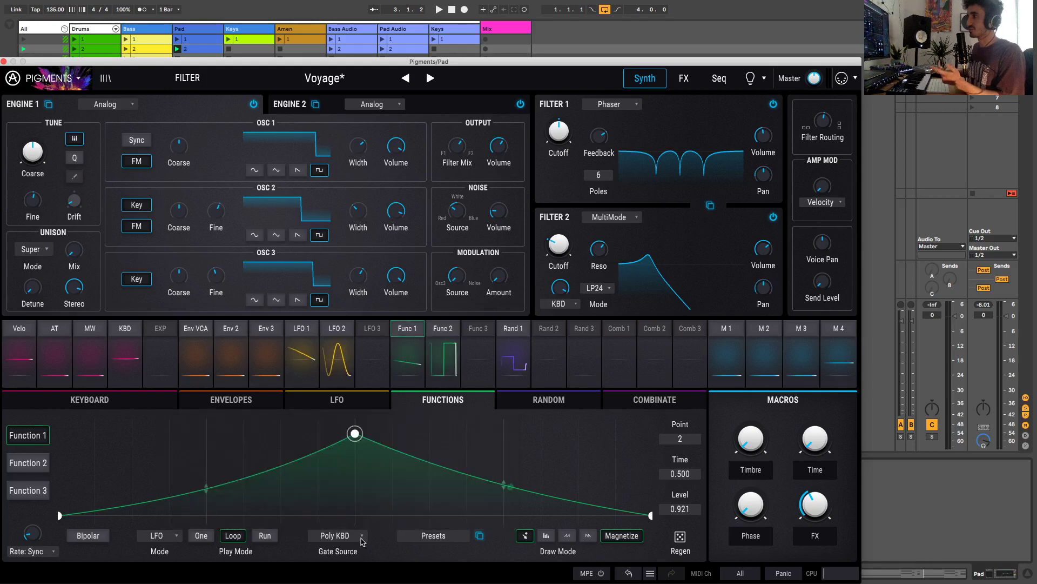
click(362, 540)
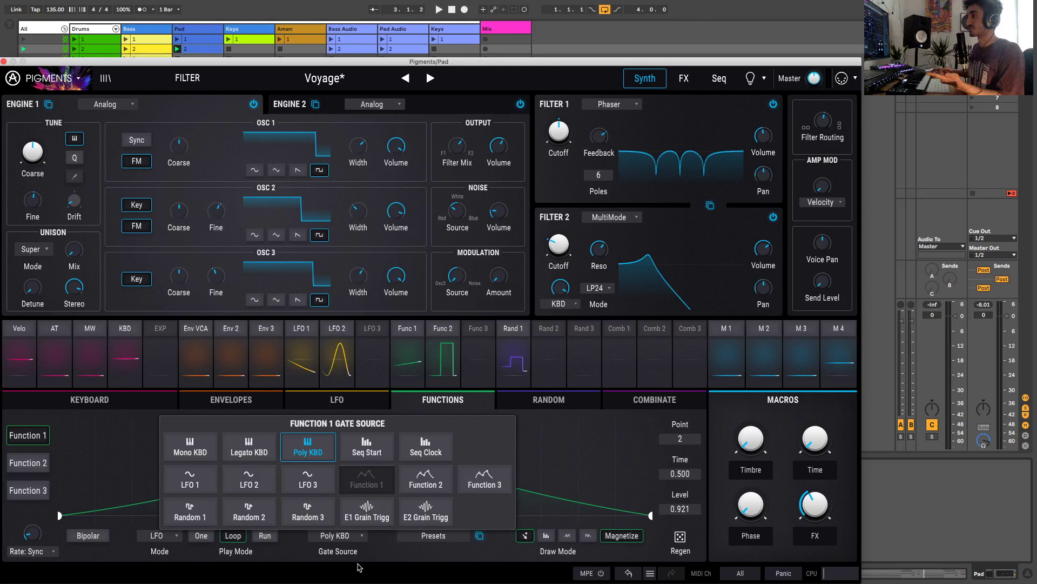
Step: Switch Function 1 to Envelope mode and loop it between an added point at time 0.401, level 0.610 and the peak
click(381, 557)
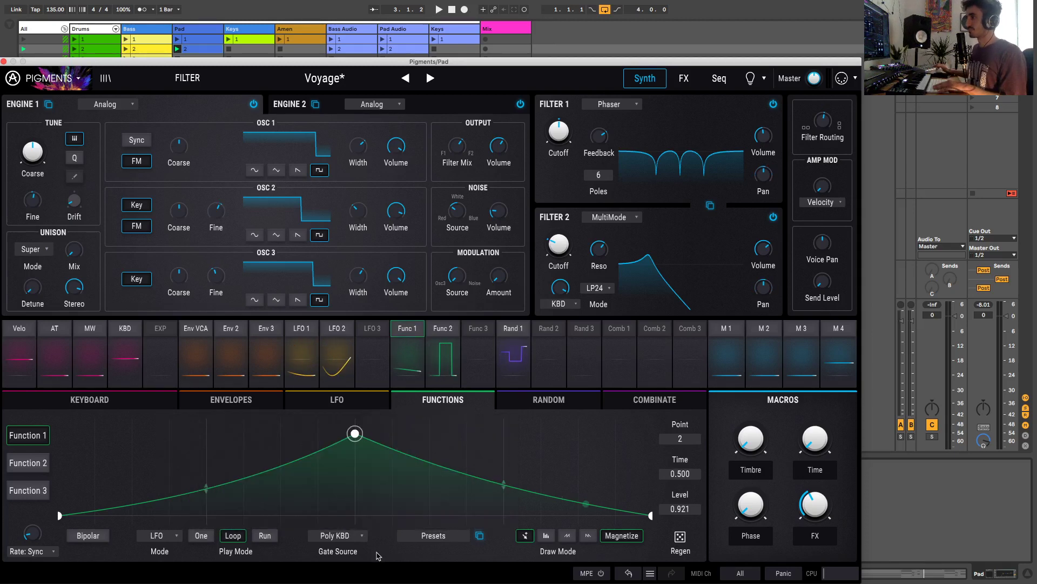
click(174, 536)
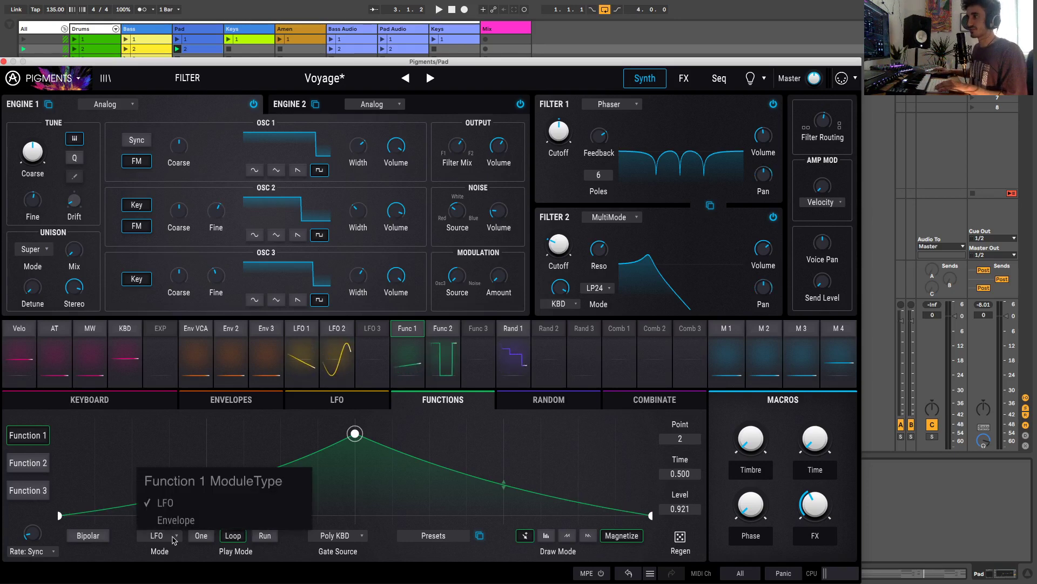
click(177, 519)
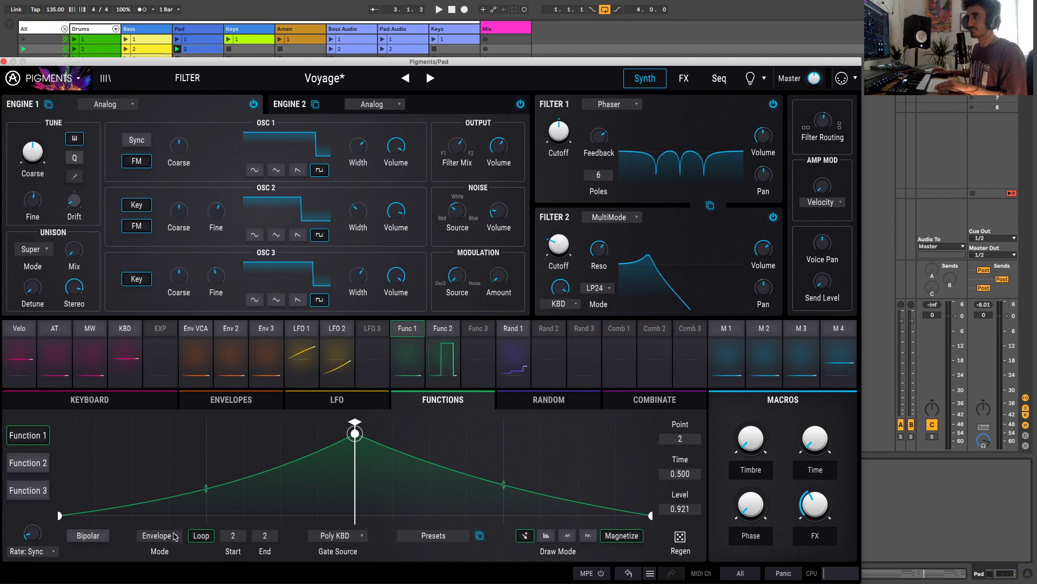
double_click(296, 460)
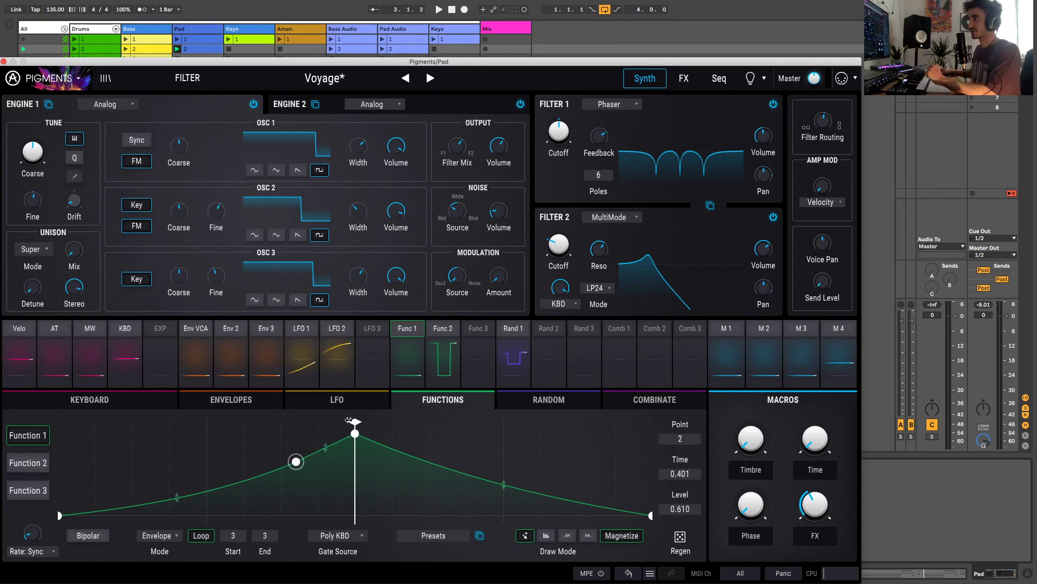
drag(356, 422, 305, 426)
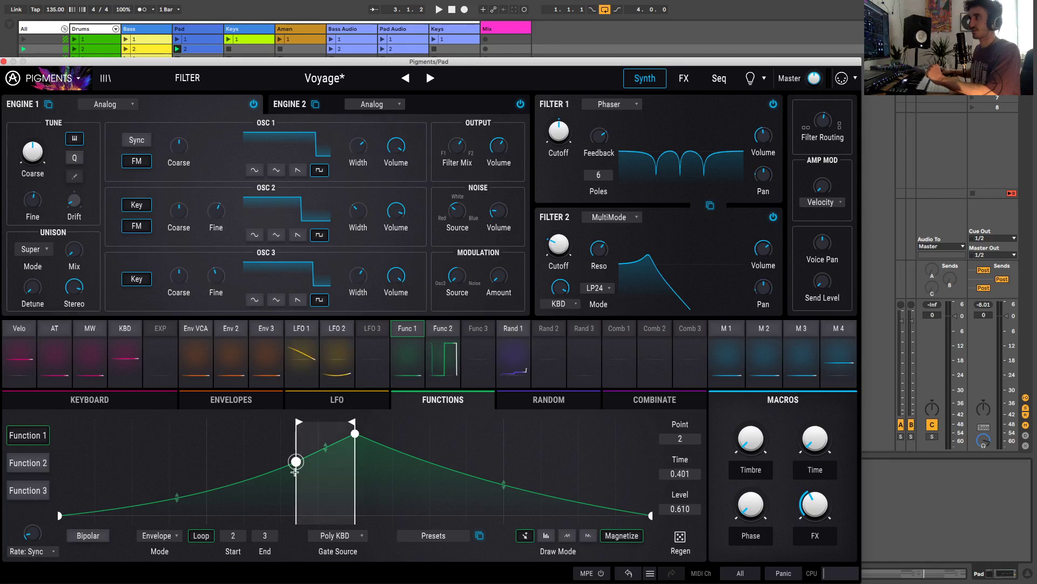
Step: Set Function 1's peak level to 0.945, play the pad loop, and bend the curve between the two loop points
click(355, 433)
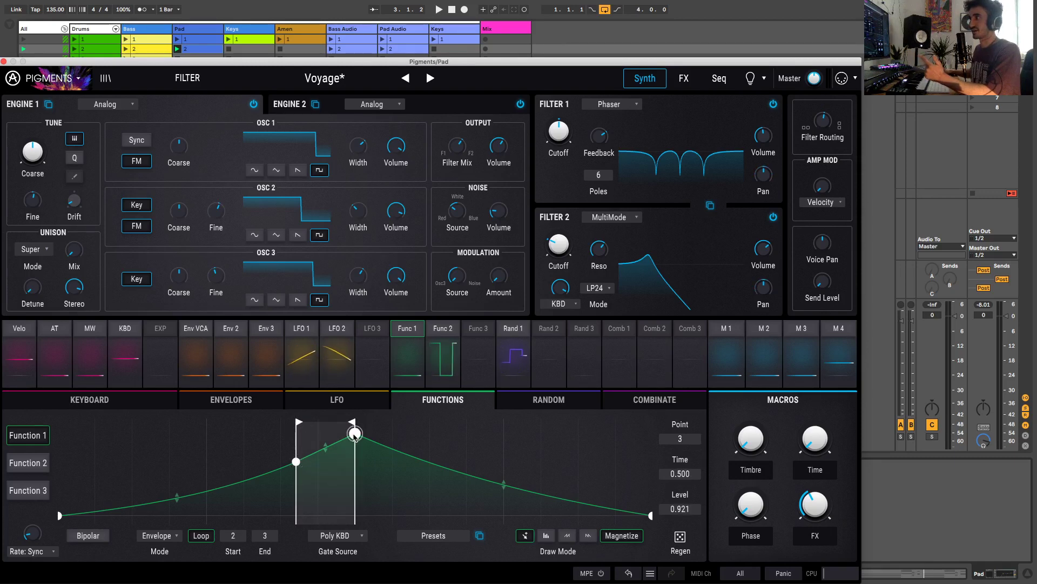
drag(355, 436, 355, 434)
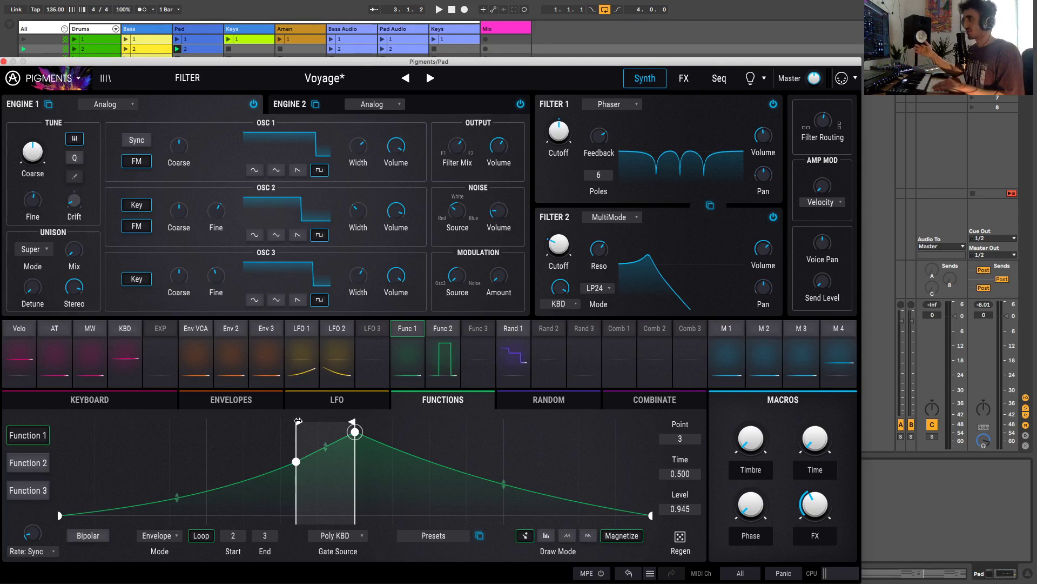
key(space)
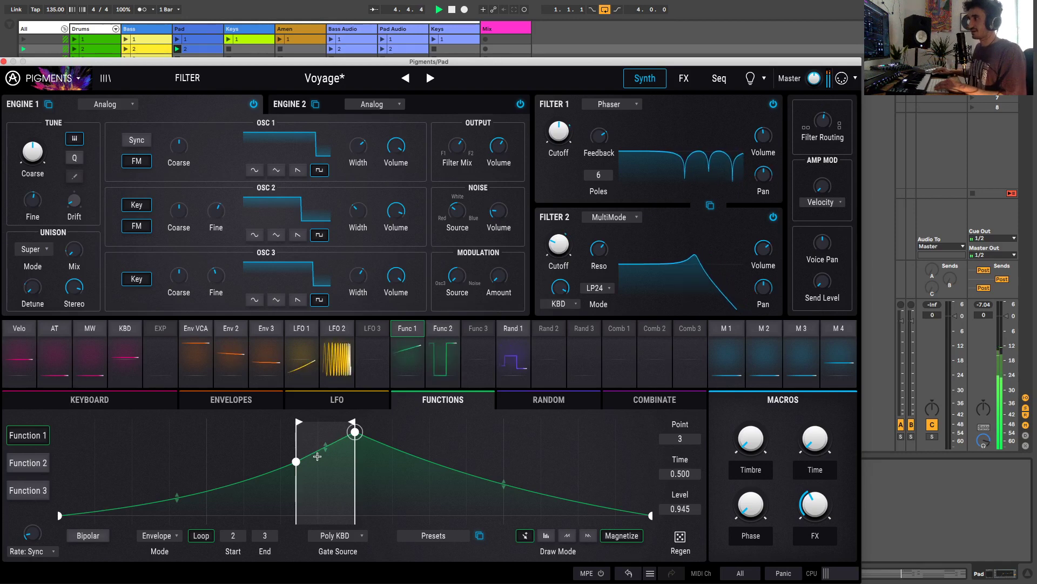
drag(325, 446, 325, 458)
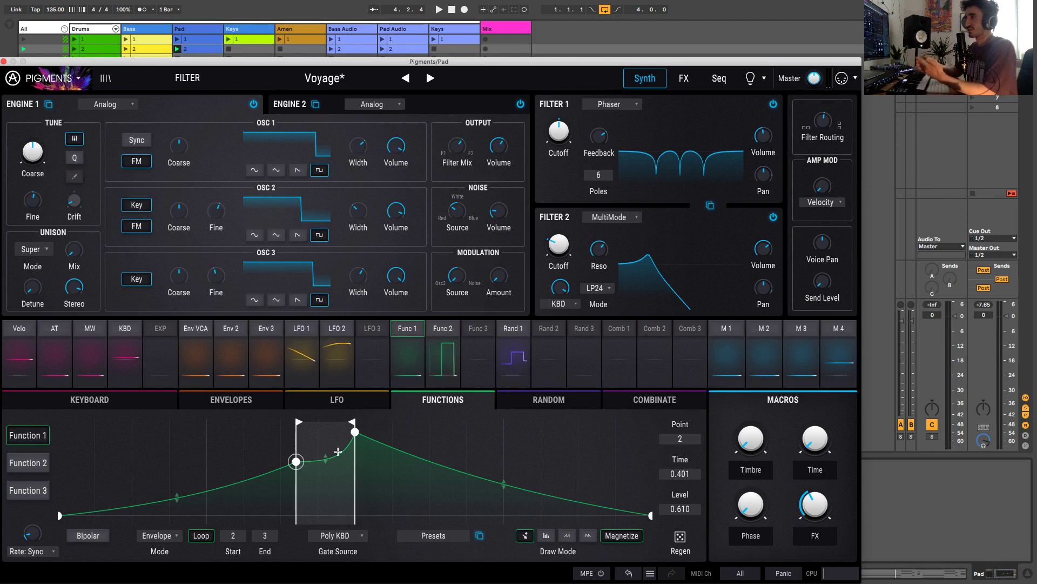
drag(326, 457, 325, 451)
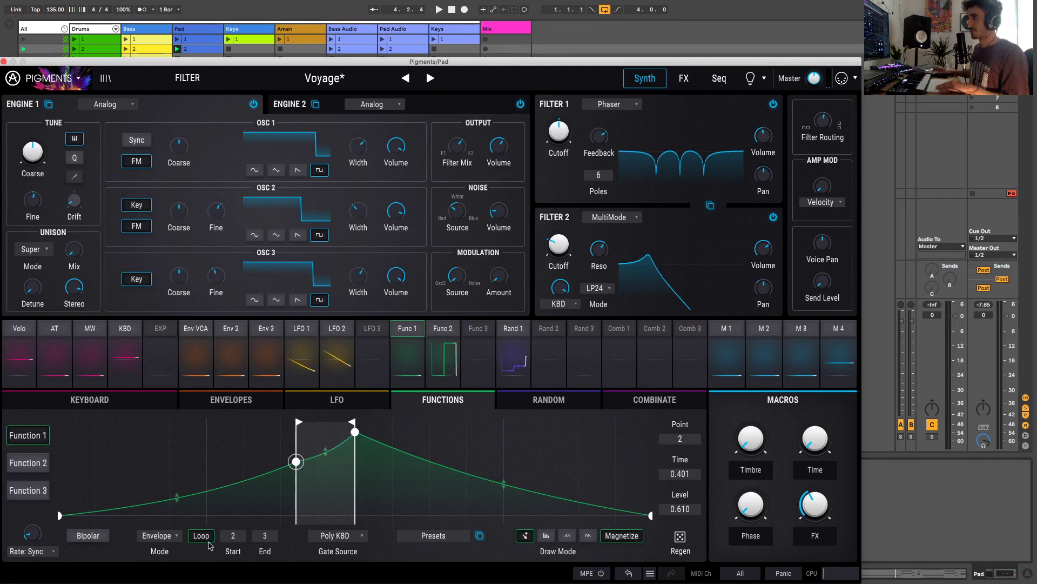
Step: Return Function 1 to LFO mode and reduce its curve to a single peak at time 0.500, level 0.902
click(162, 535)
click(180, 507)
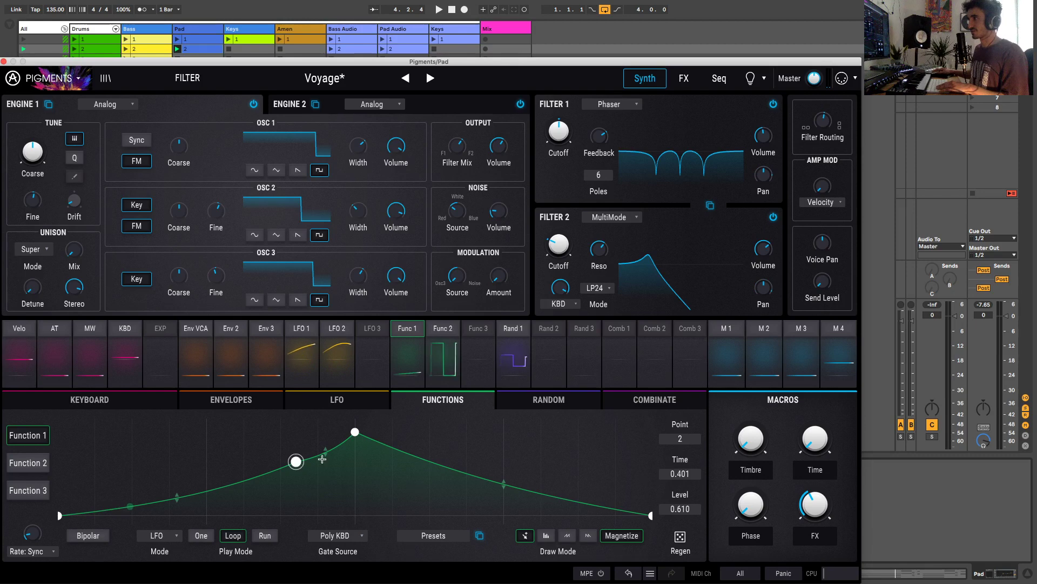
drag(296, 461, 355, 436)
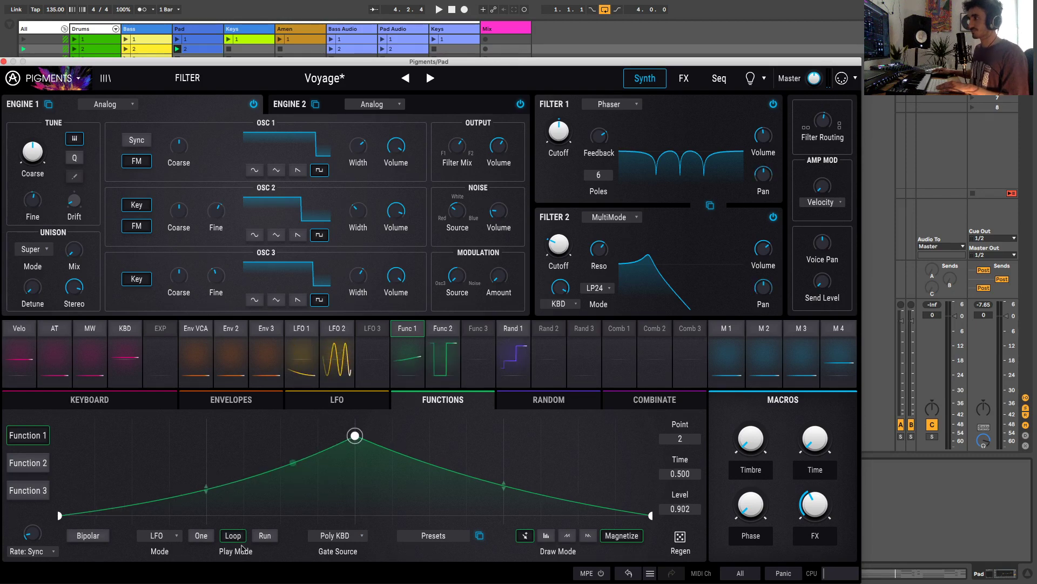
Step: Check Function 3's modulation routings and view the curves of Function 3 and Function 2
click(478, 343)
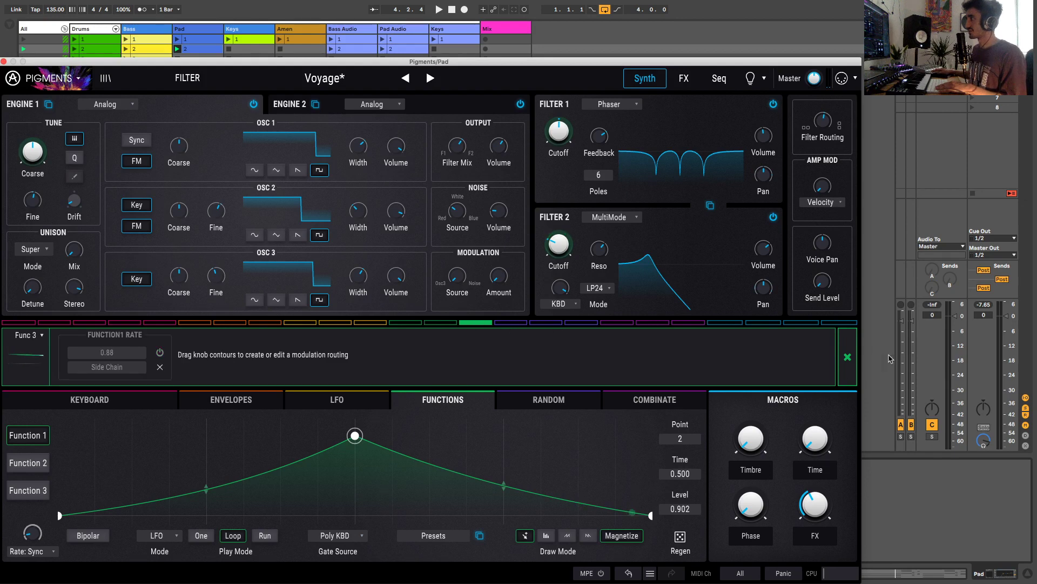
click(847, 357)
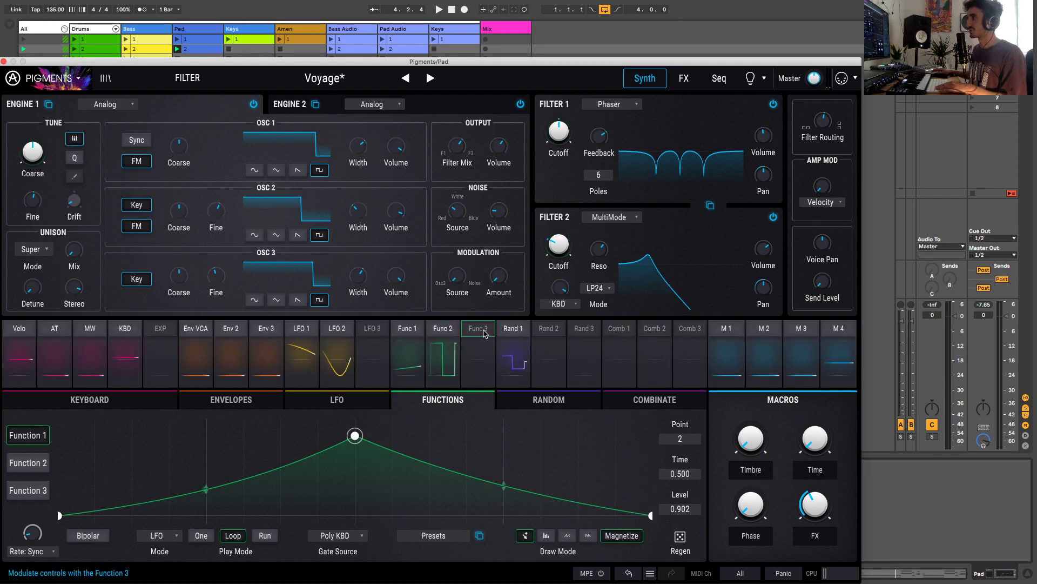
click(28, 490)
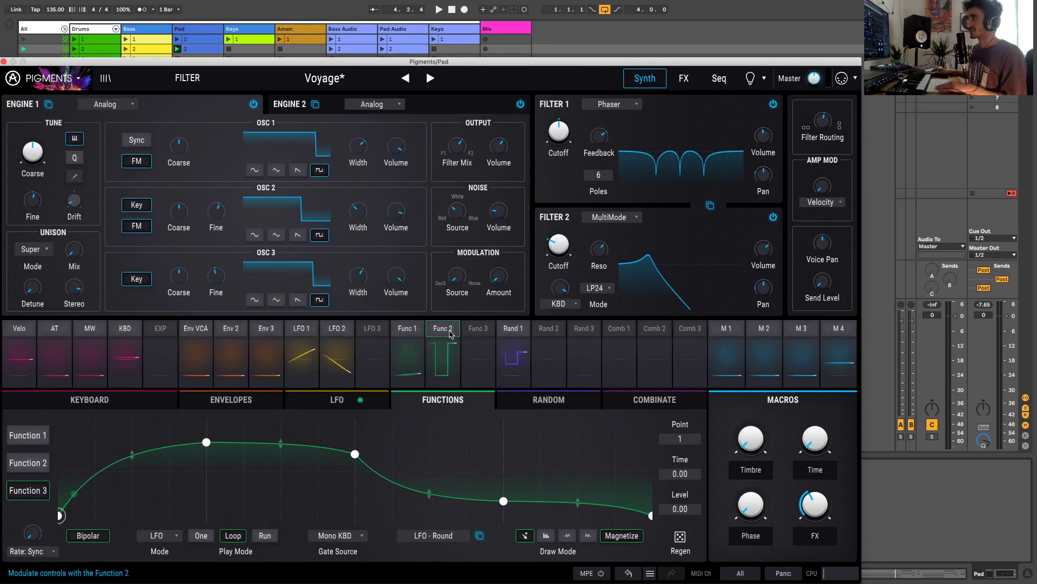
click(28, 463)
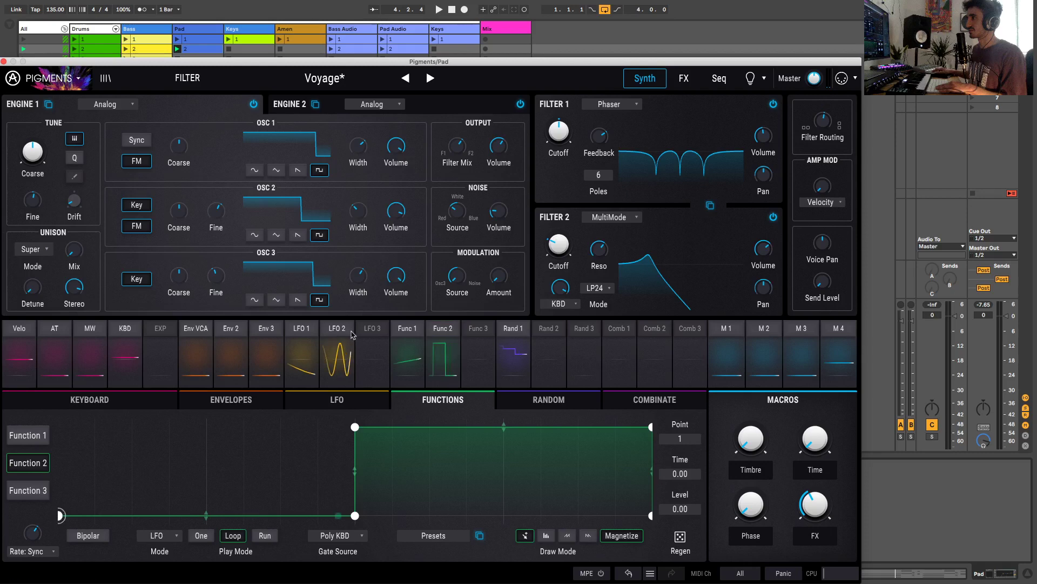
Step: Assign Function 3 to modulate Function 1's rate with an amount of 0.64
click(491, 332)
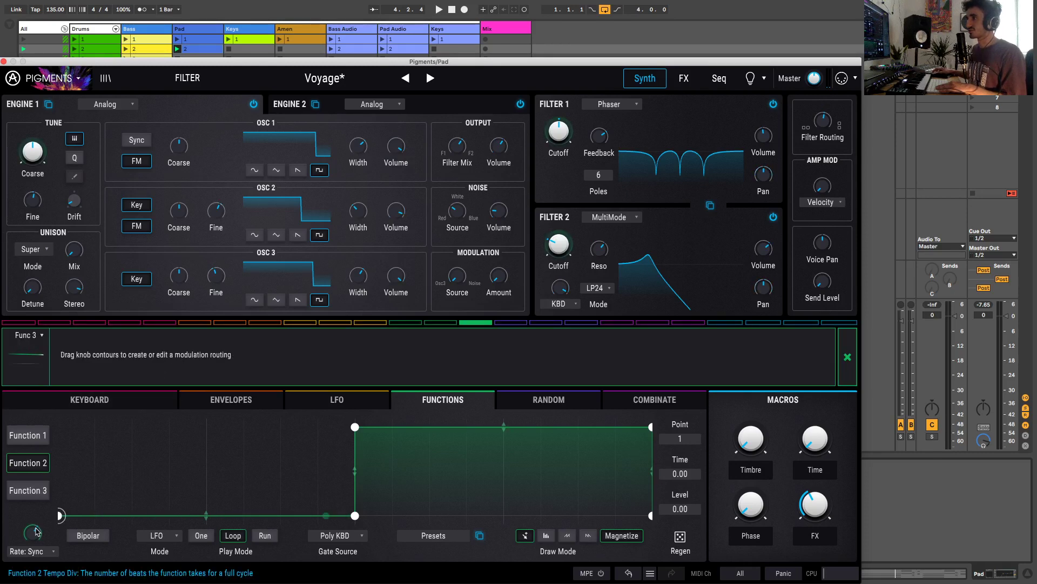
click(29, 490)
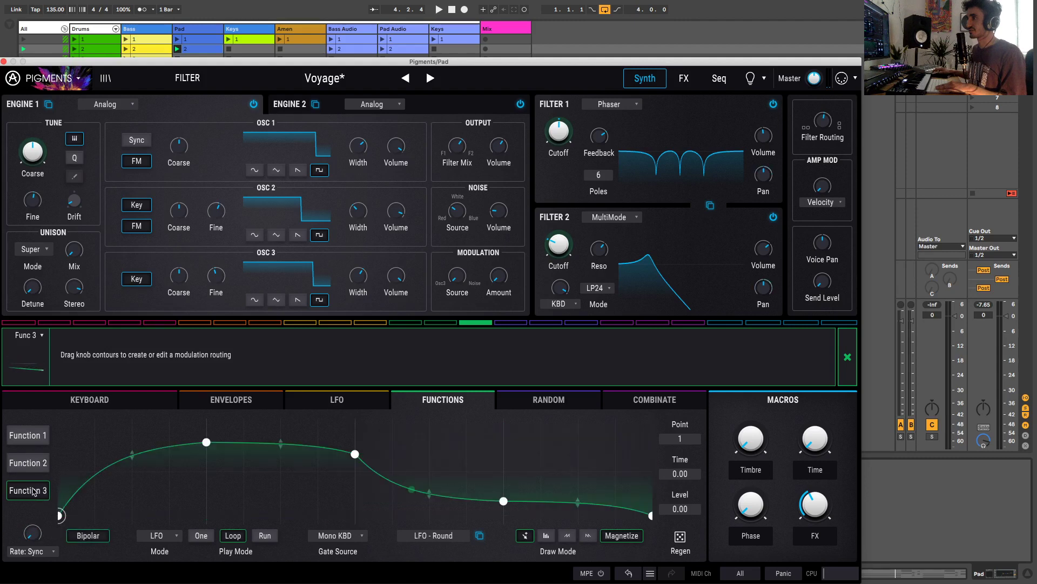
click(32, 437)
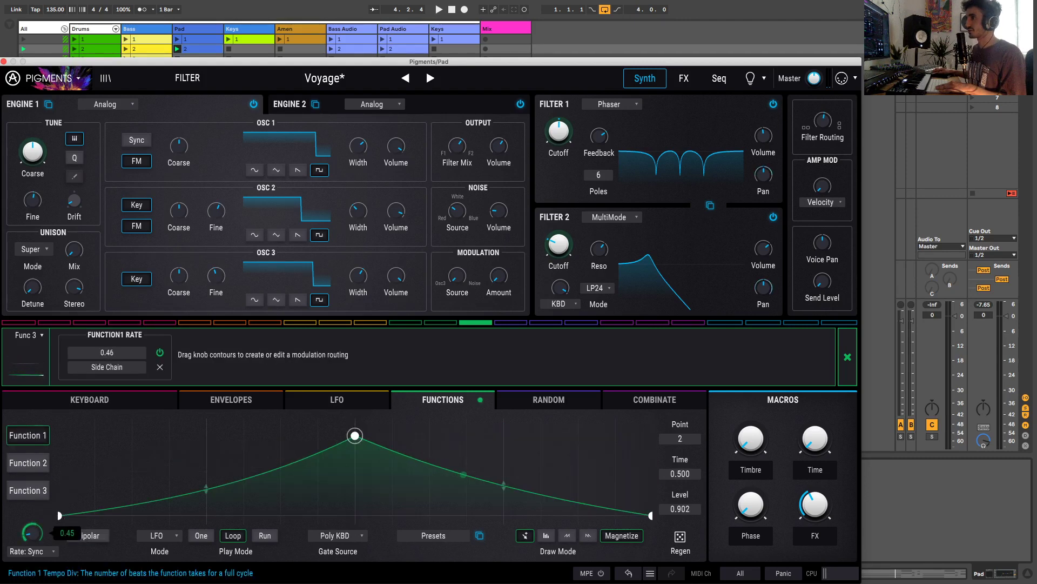
drag(25, 533, 25, 533)
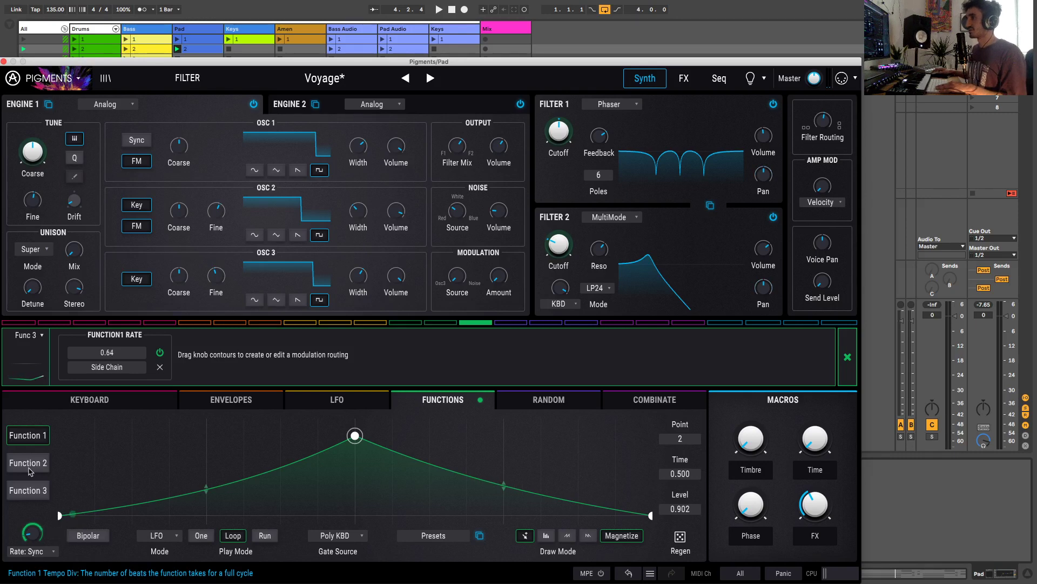
Step: Compare the curves of Function 3 and Function 1, and play the pad loop with the new rate modulation
click(29, 492)
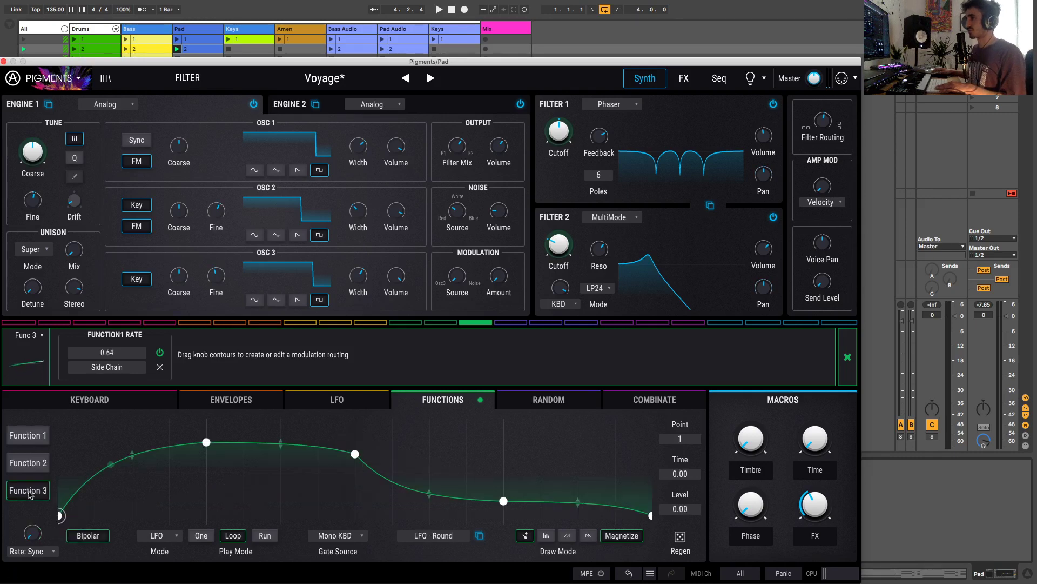
click(25, 434)
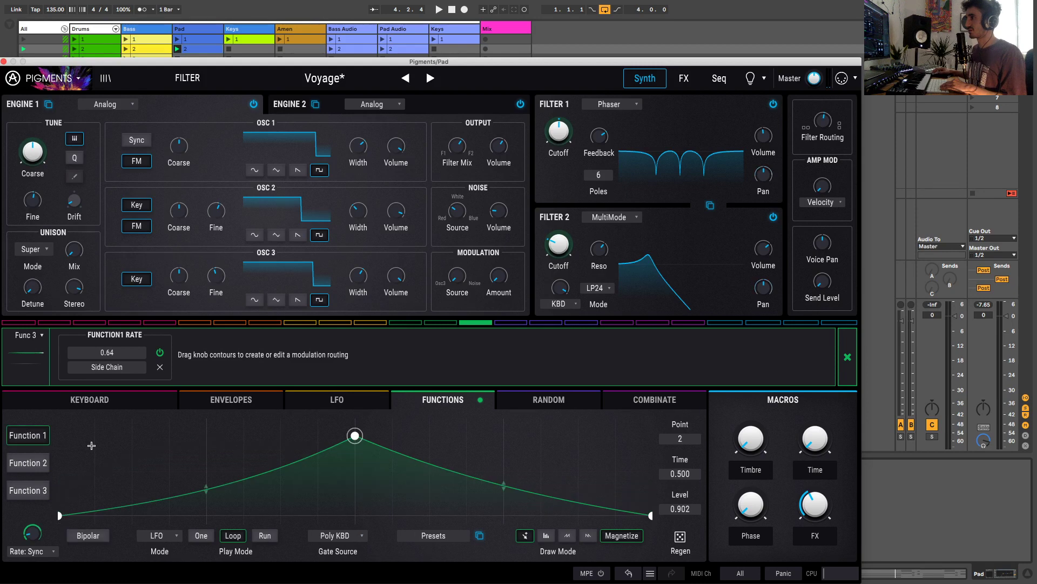
key(space)
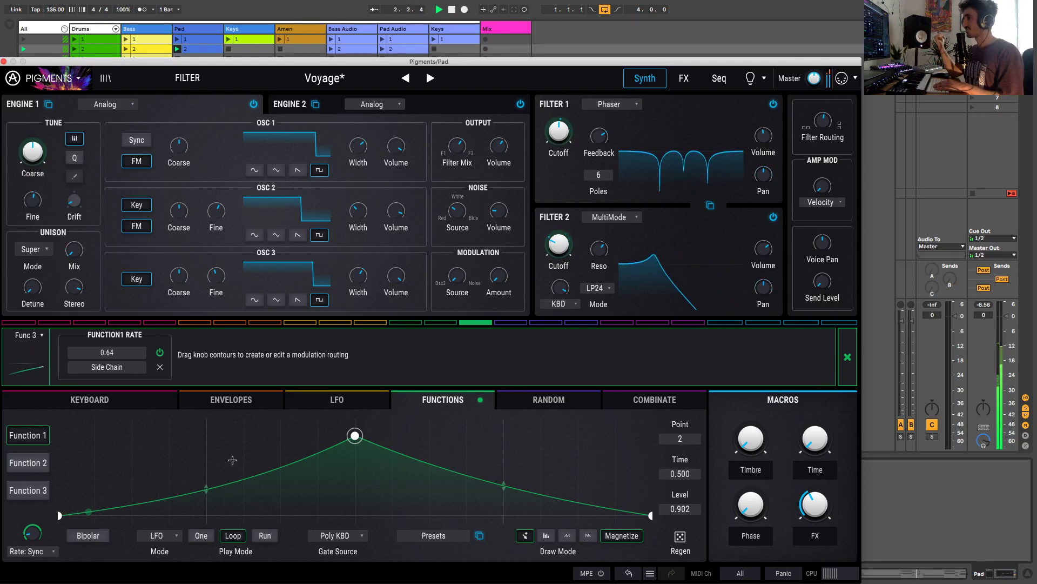
Step: Reshape Function 3's curve by raising its start point, setting point 3's level to 0.628 and point 2's level to 0.756
click(46, 490)
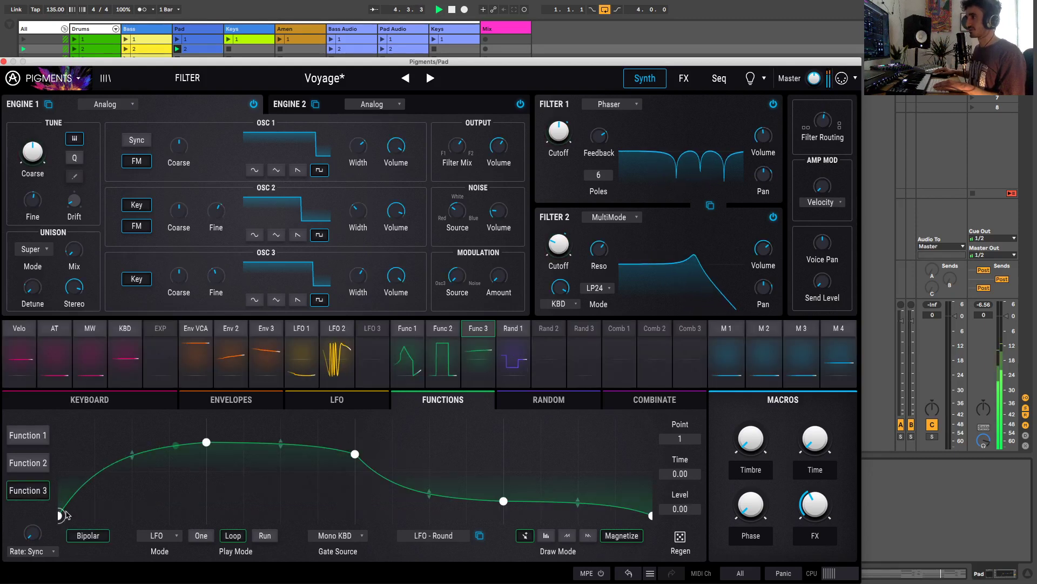
drag(59, 515, 59, 485)
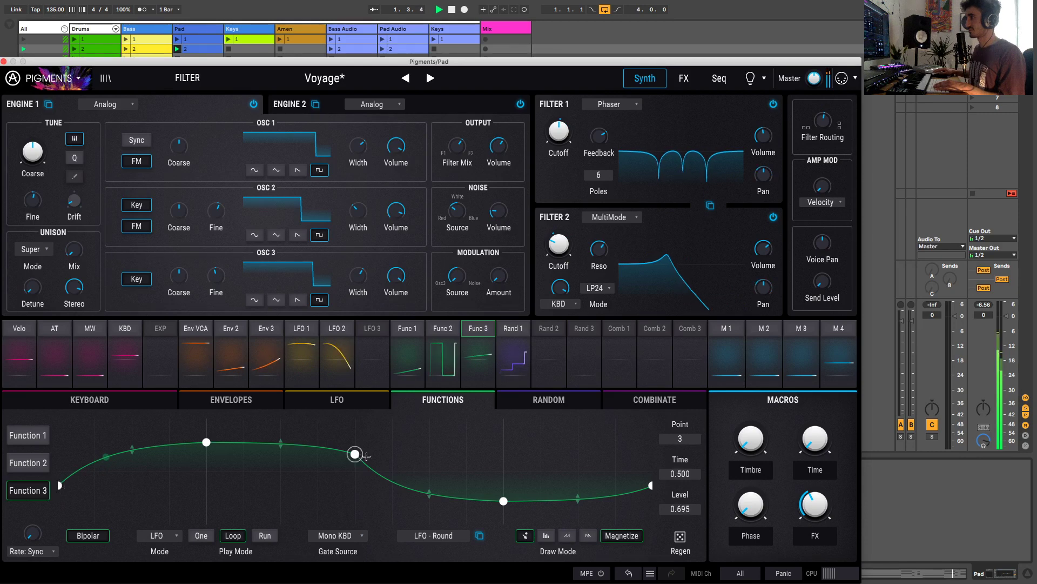
drag(354, 454, 354, 460)
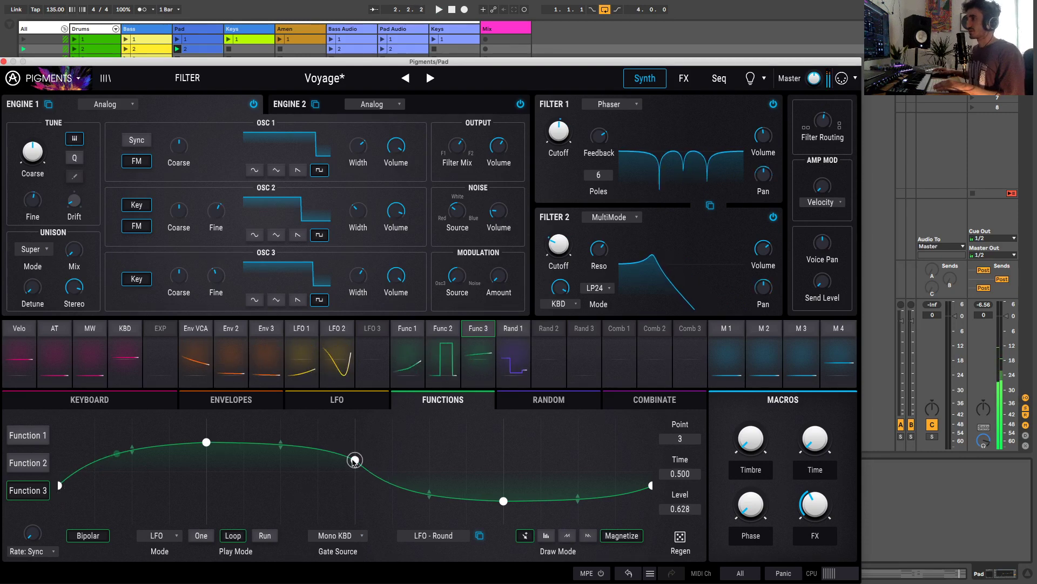
drag(206, 442, 206, 448)
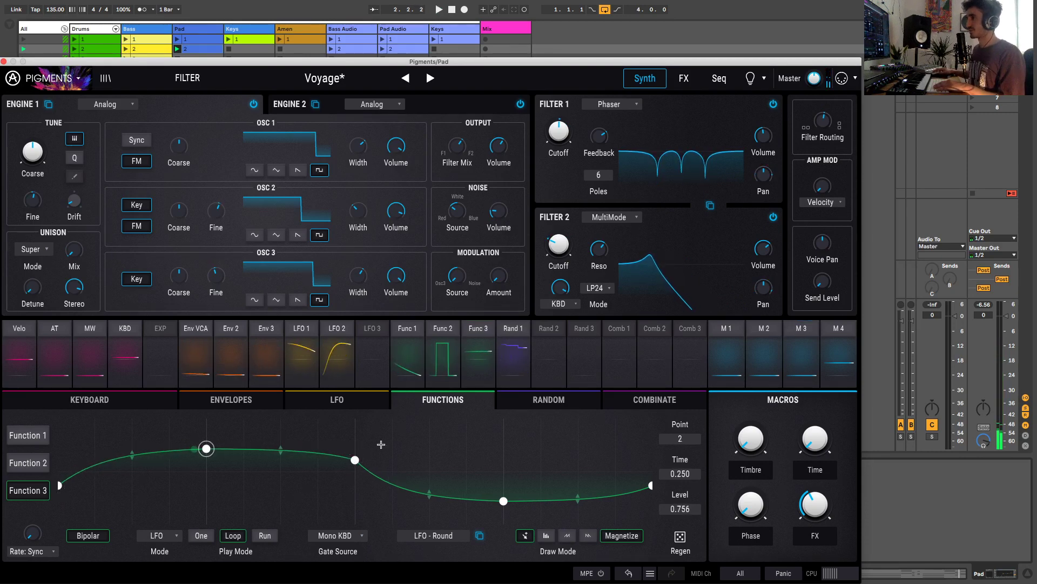
Step: Play the pad loop and randomize the amplitude of Function 1's points
click(27, 435)
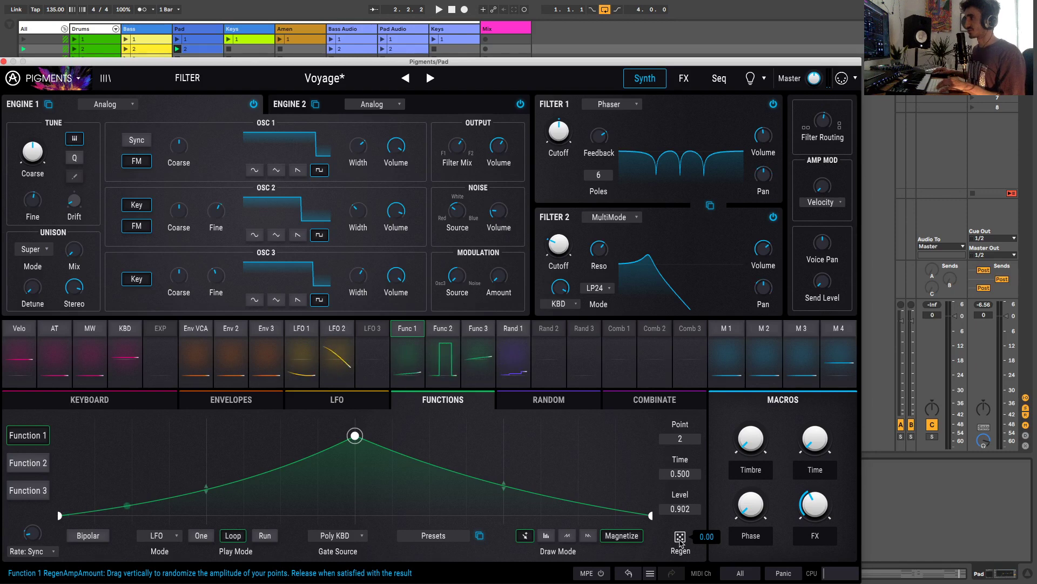
key(space)
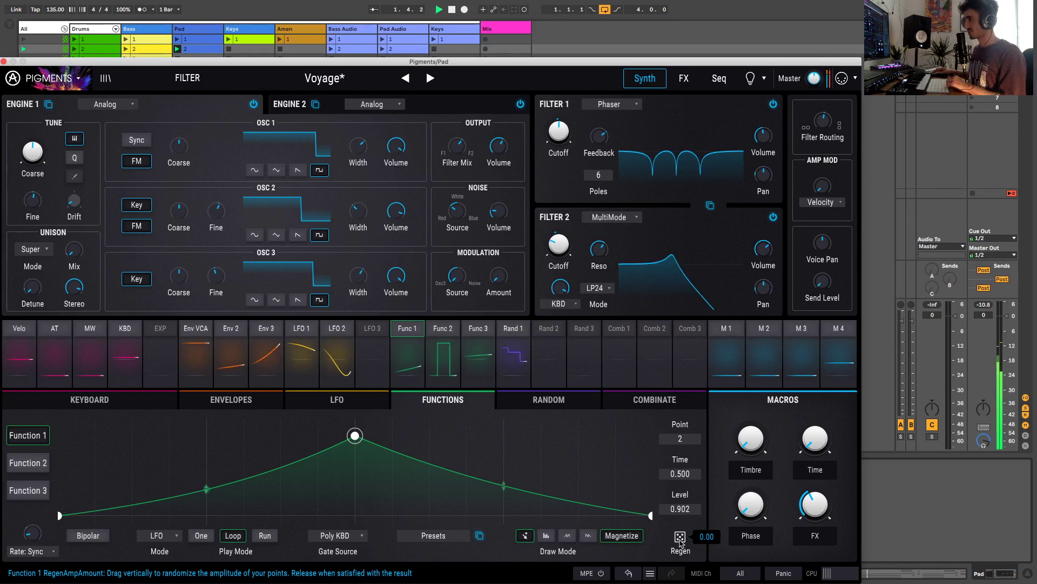
mouse_move(680, 538)
mouse_down()
mouse_move(680, 527)
mouse_move(680, 543)
mouse_up()
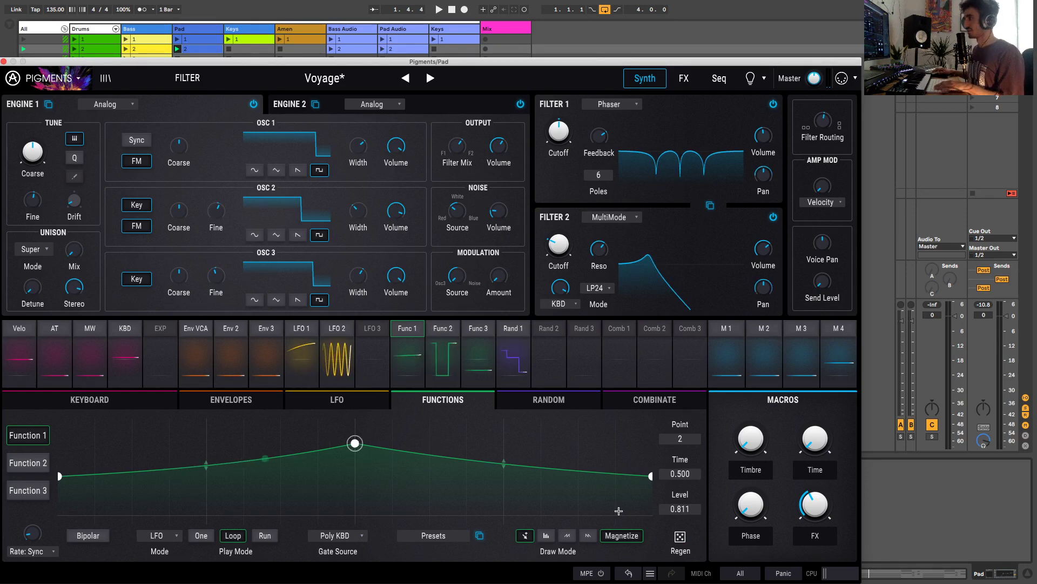
Step: Undo the amplitude randomization of Function 1's points
click(628, 573)
click(630, 573)
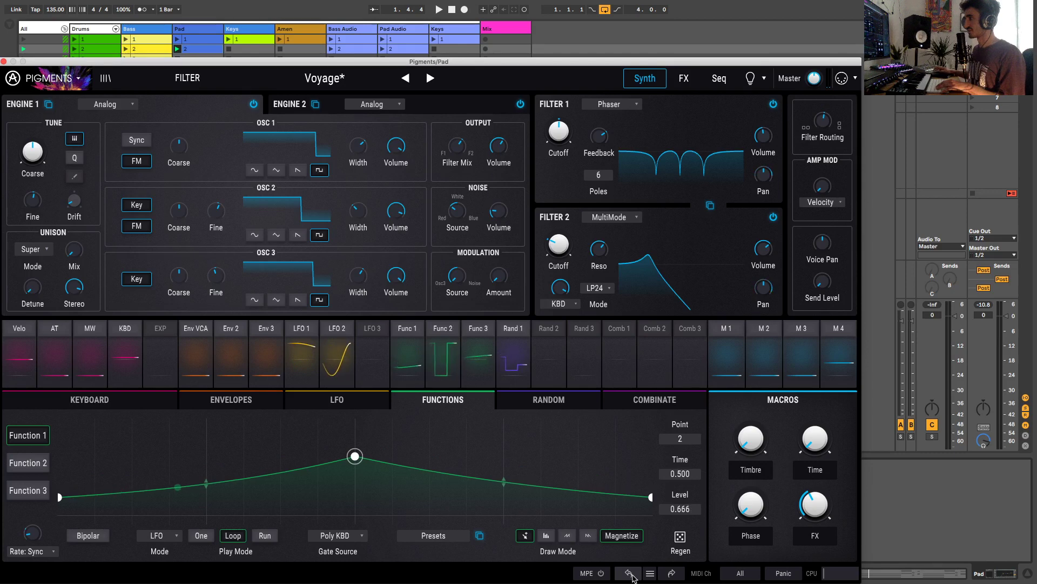
click(629, 573)
click(630, 574)
click(630, 574)
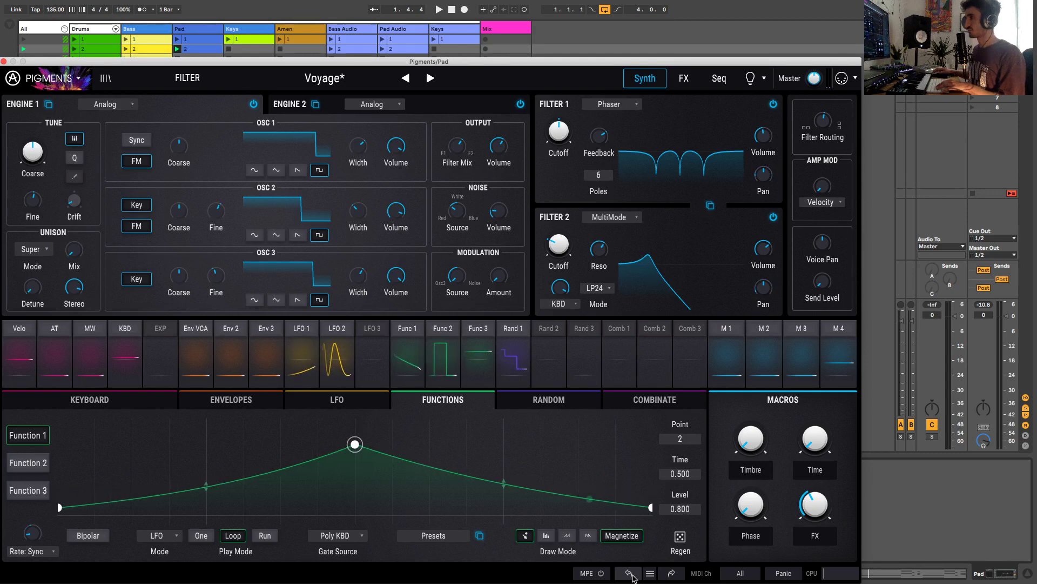
click(630, 574)
Step: Set Function 1's peak level to 0.787 and audition the pad loop with Function 3's curve in view
drag(345, 425, 345, 437)
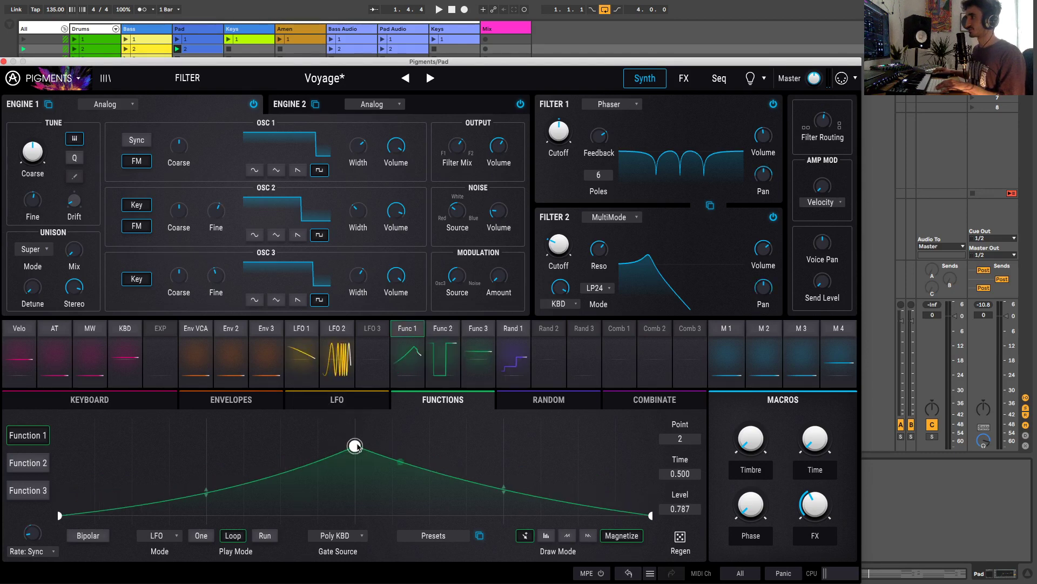
key(space)
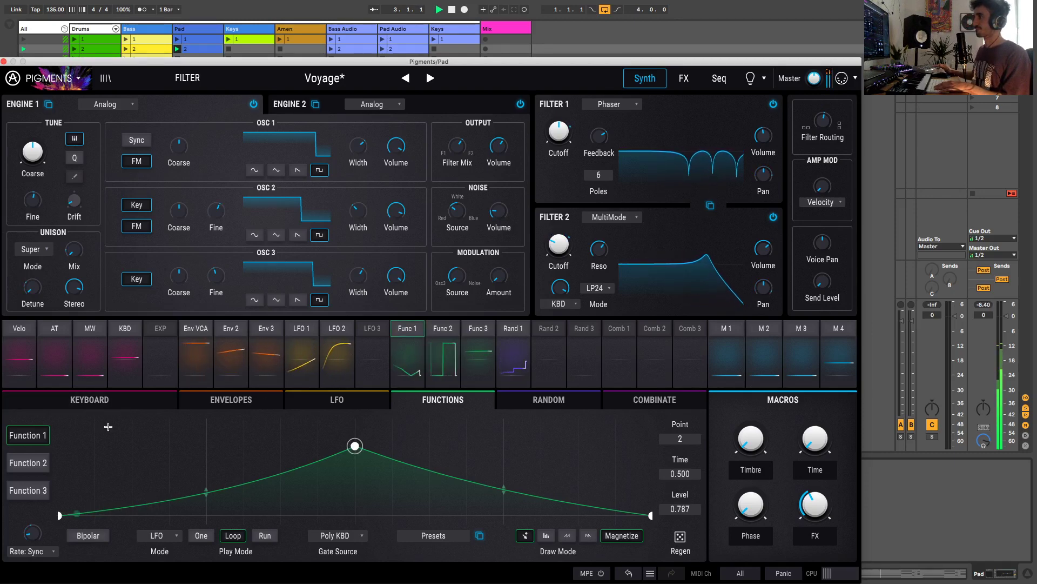
click(32, 491)
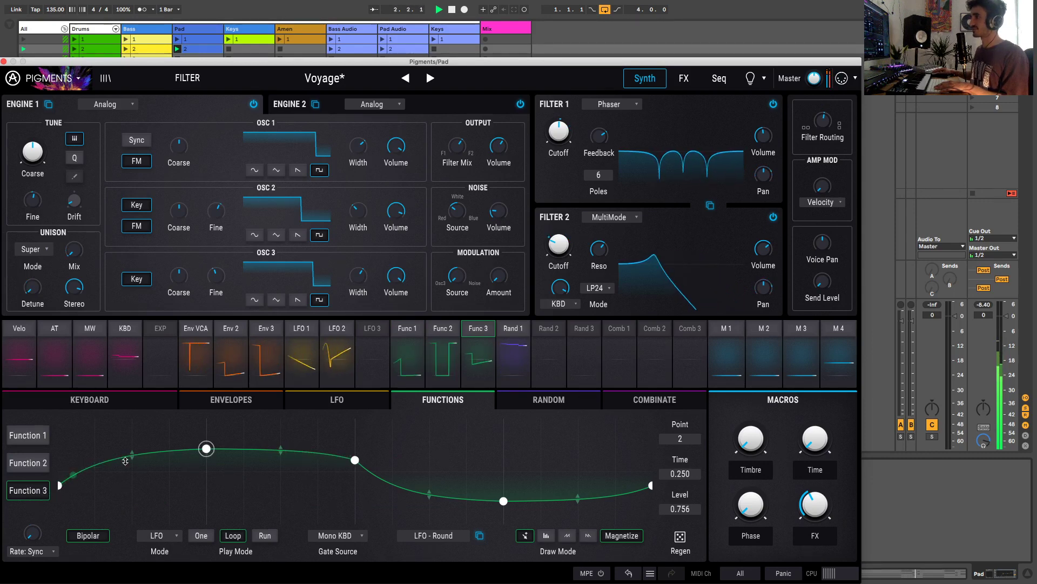
Step: Inspect Function 1's curve and rate, and check the patch's effects before returning to the synth view
click(27, 436)
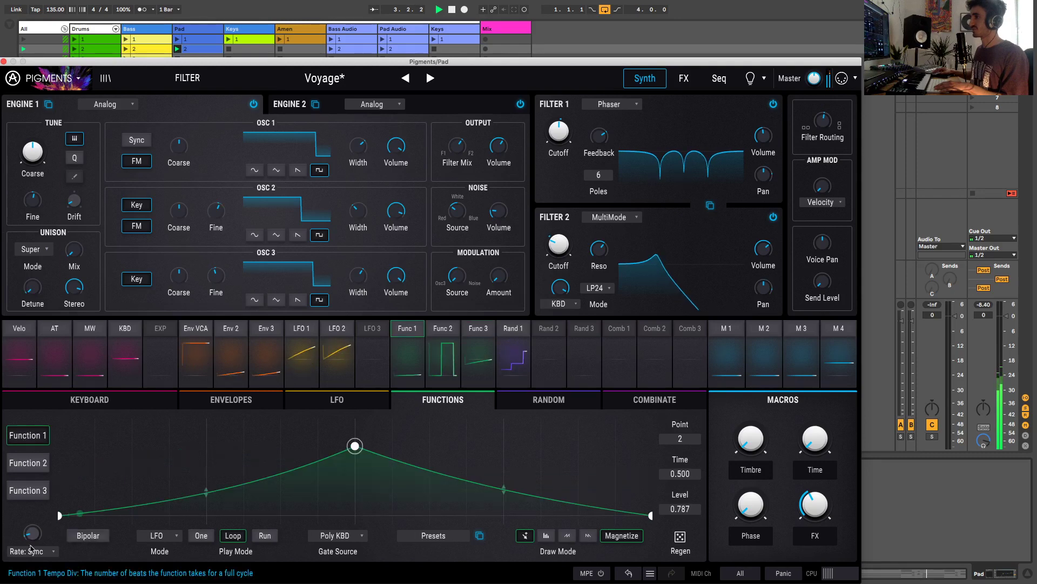
mouse_move(31, 541)
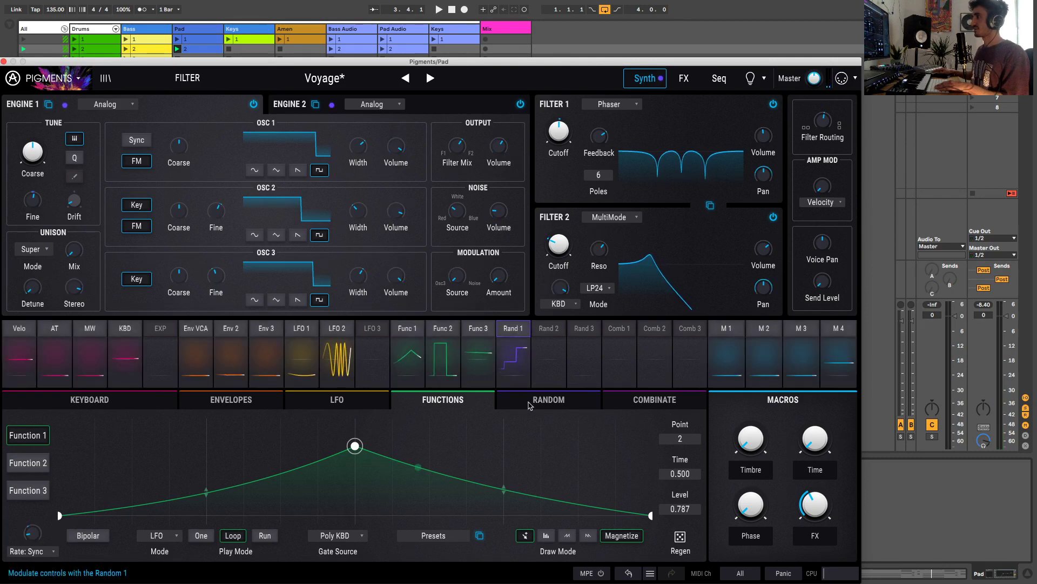
click(685, 78)
click(650, 79)
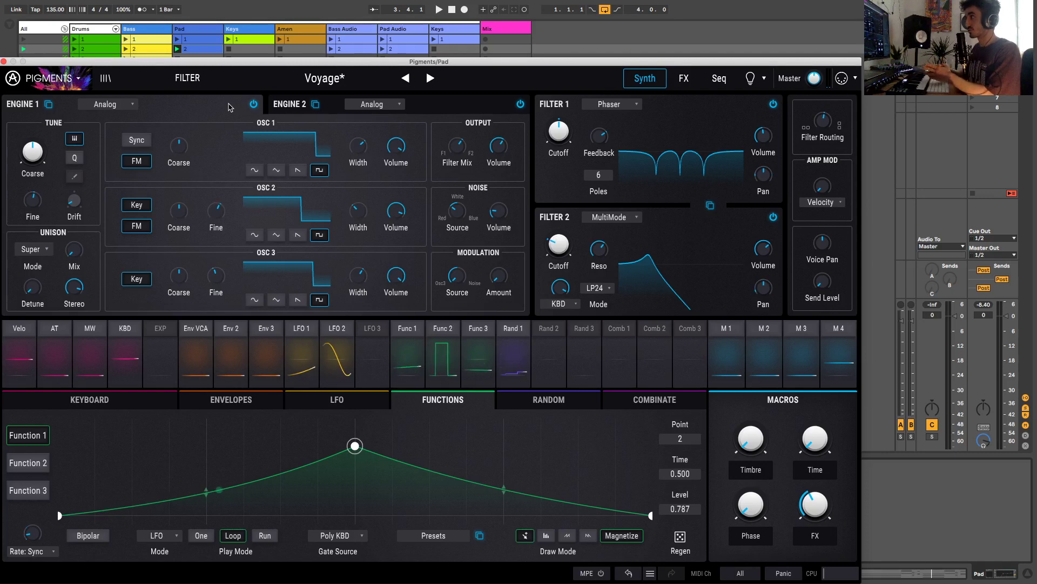
Step: Review the filter types available for Filter 1 while keeping Phaser selected
click(612, 105)
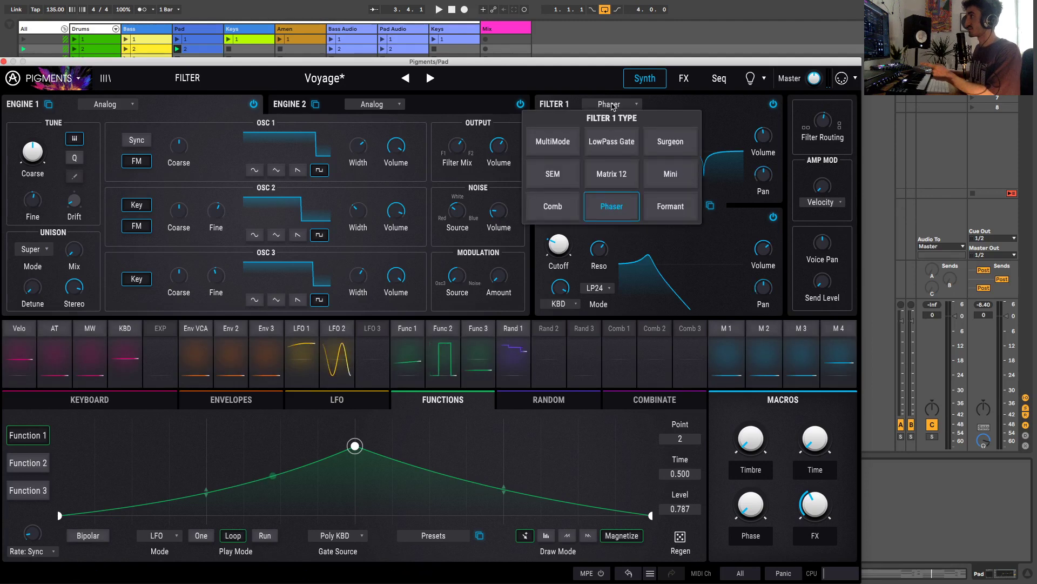
click(614, 106)
click(614, 106)
click(682, 109)
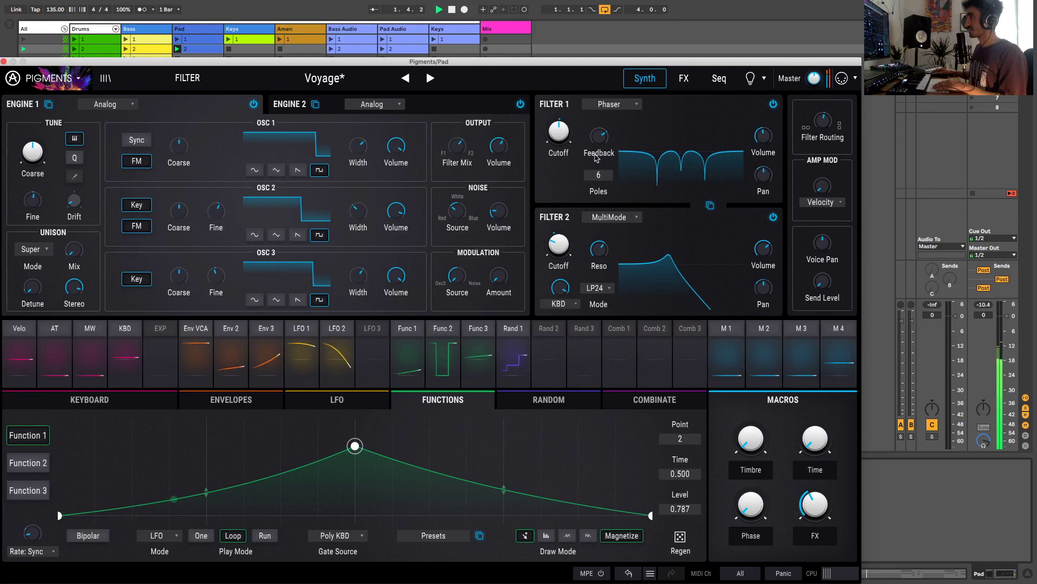
Step: Examine the modulation routings of Env 2 and Env 3 and audition the pad loop
mouse_move(559, 130)
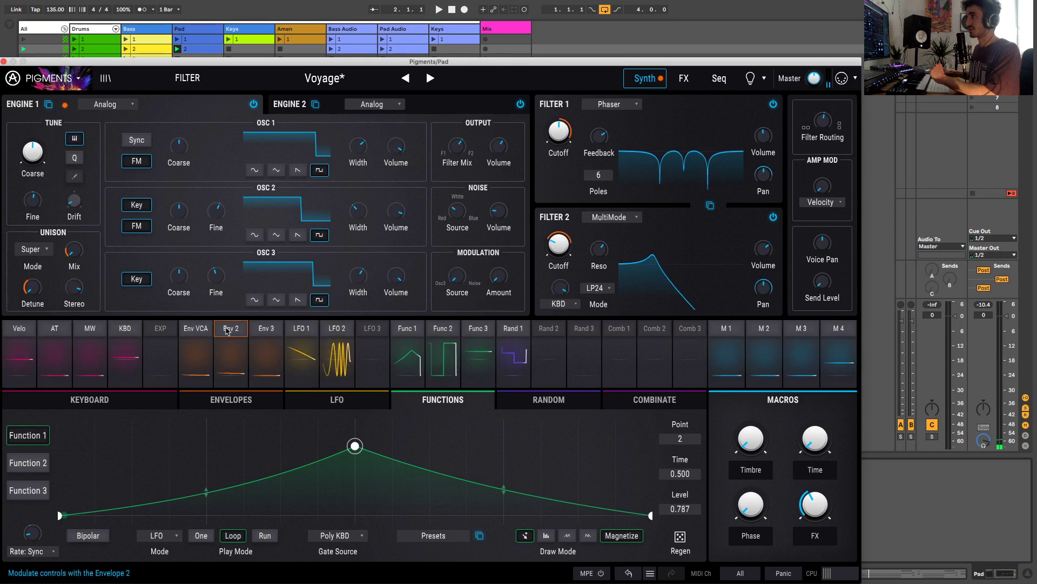
click(231, 346)
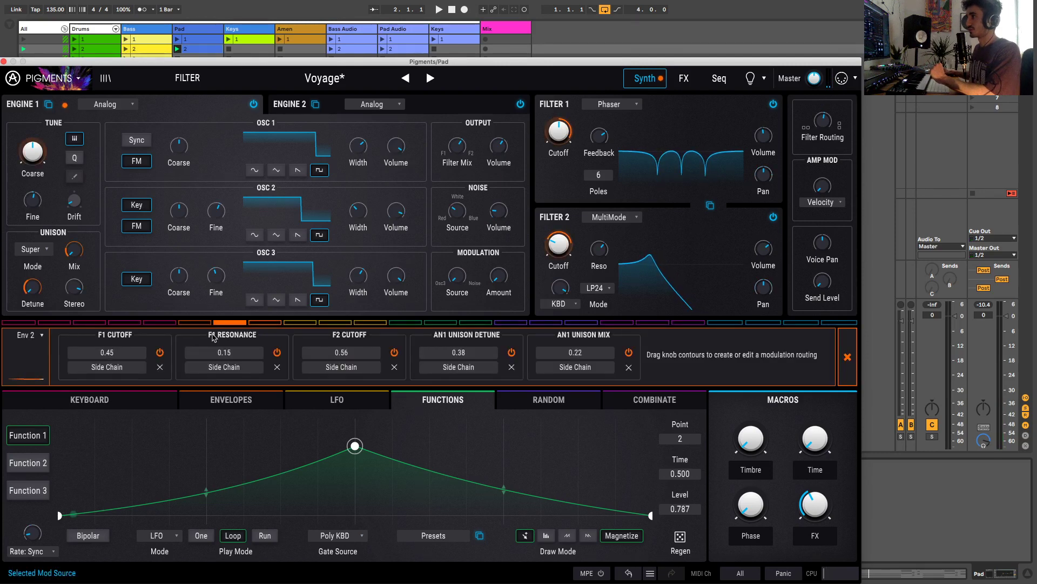
click(254, 322)
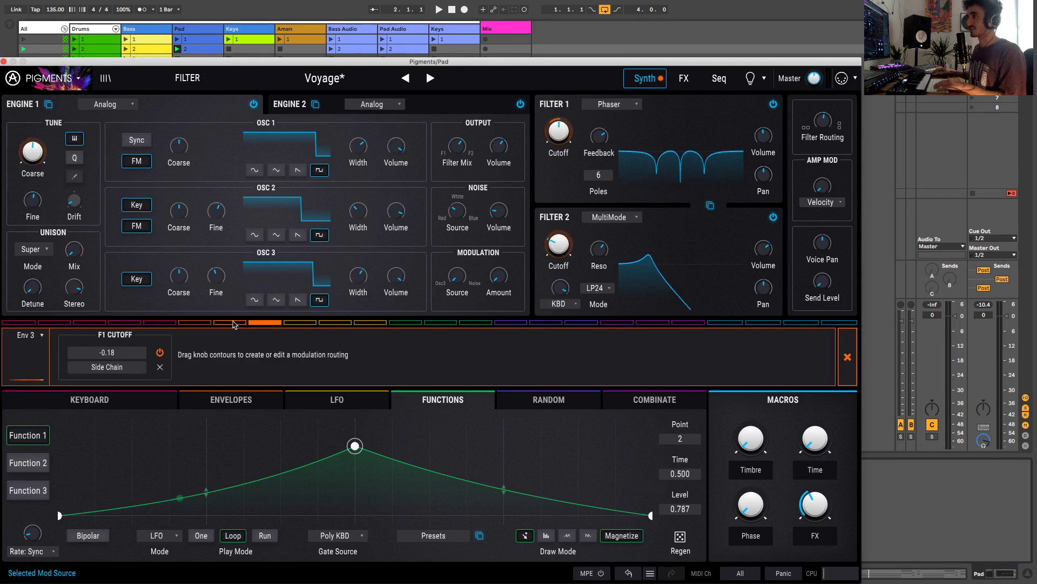
key(space)
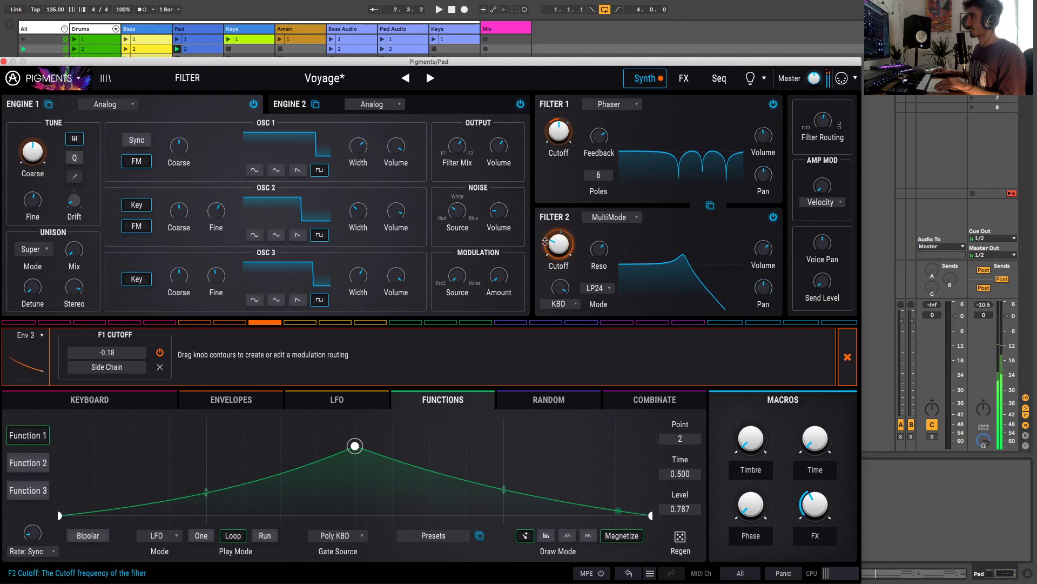
Step: Set Filter 2's cutoff to 102 Hz and inspect Function 2's modulation routing to it
click(630, 218)
click(559, 249)
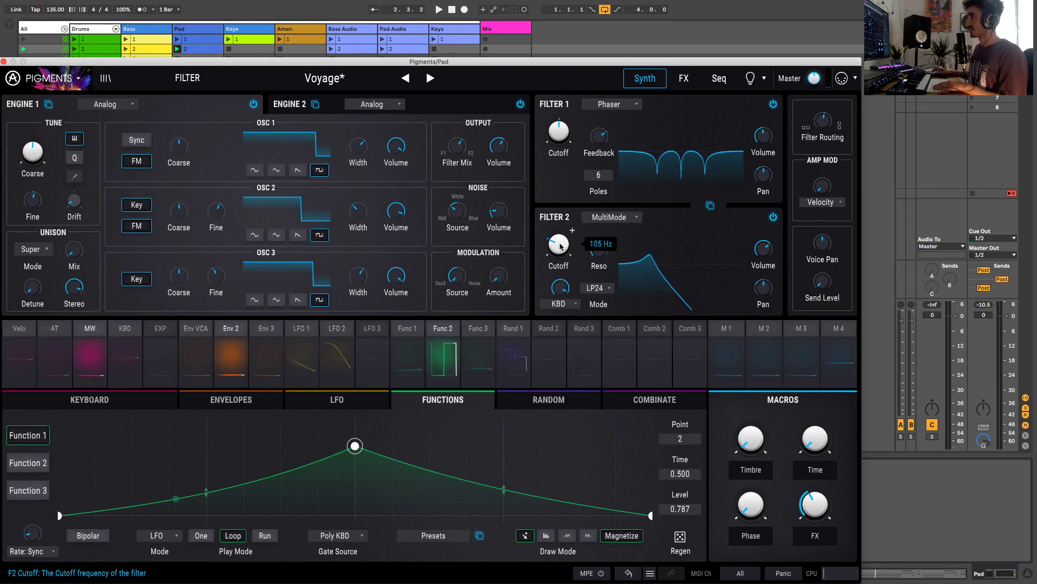
drag(562, 246, 562, 248)
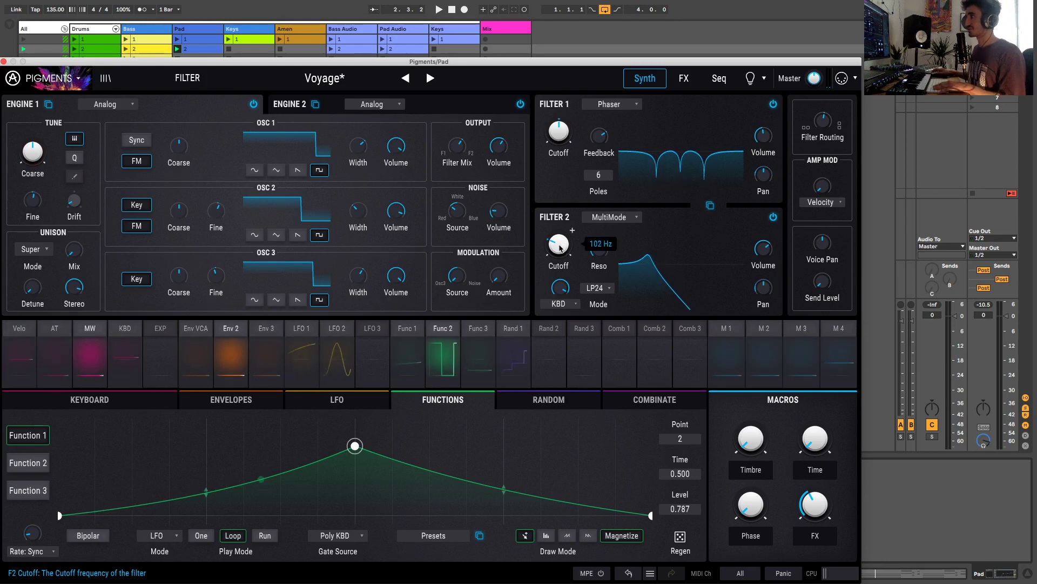
click(448, 331)
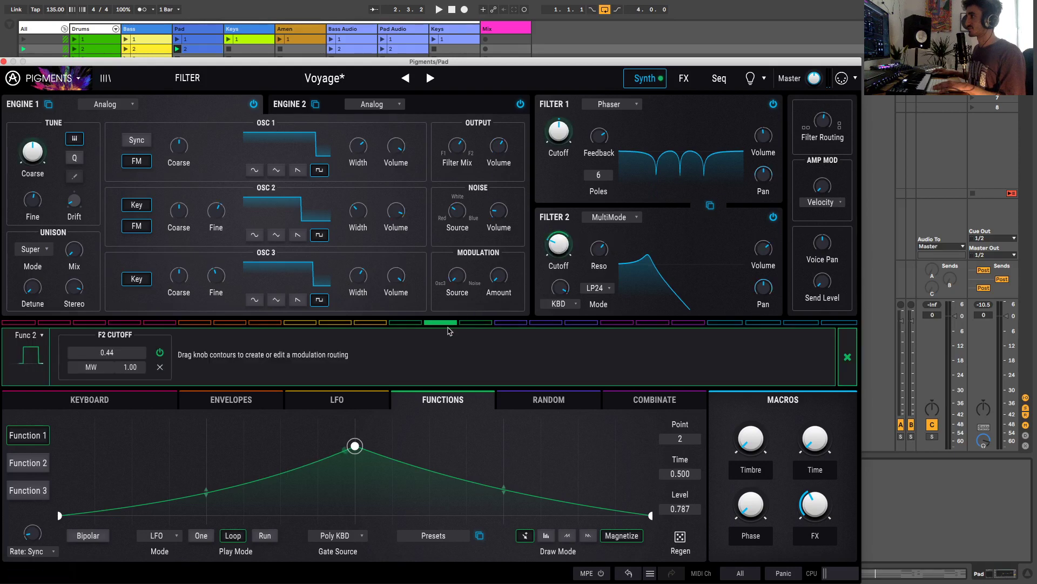
mouse_move(558, 248)
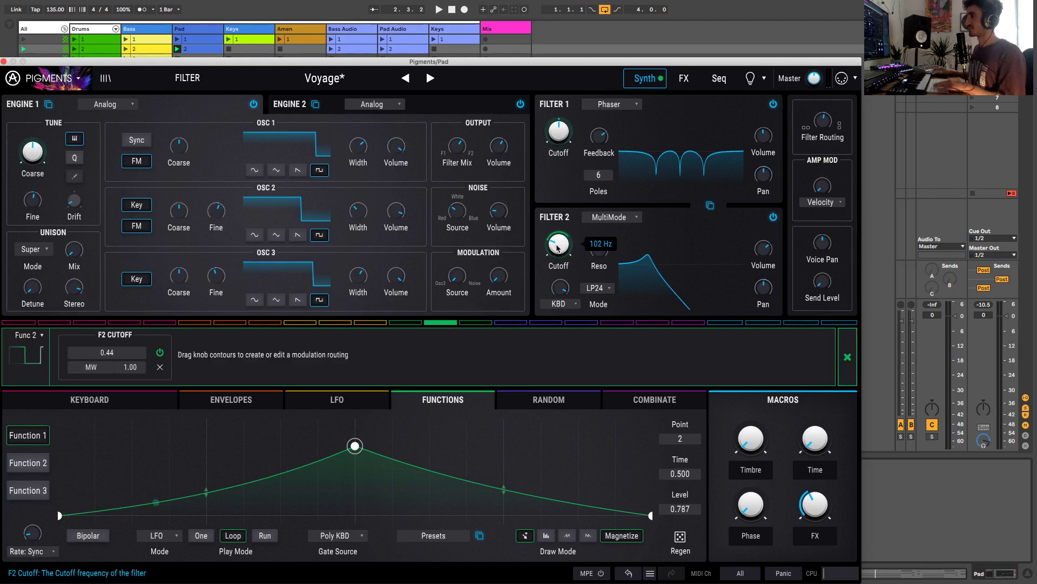
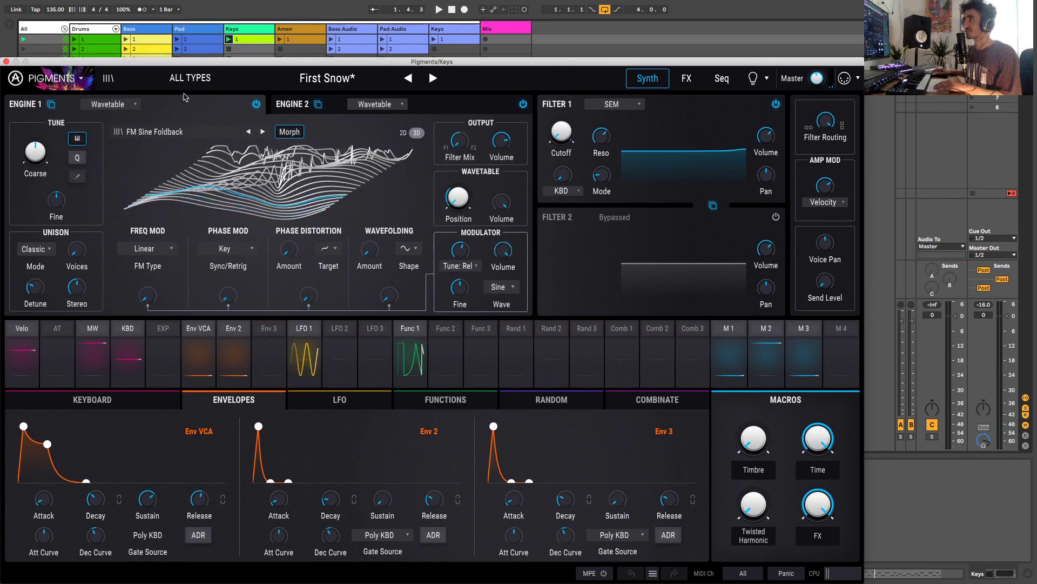
Step: Search the preset library for "first snow" and load the First Snow preset on the Keys instance
click(108, 77)
click(140, 129)
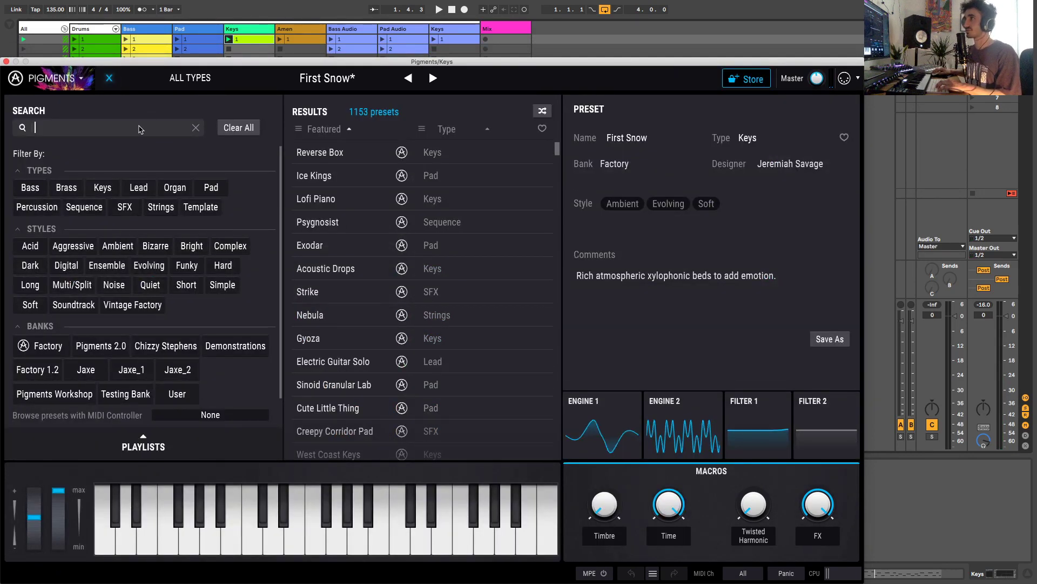
text(first snow)
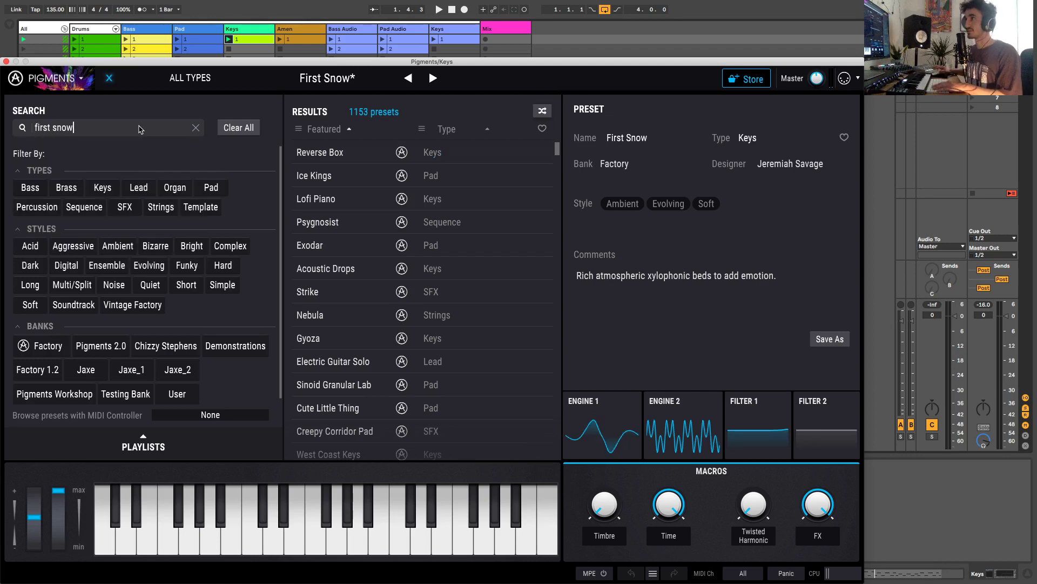
key(Return)
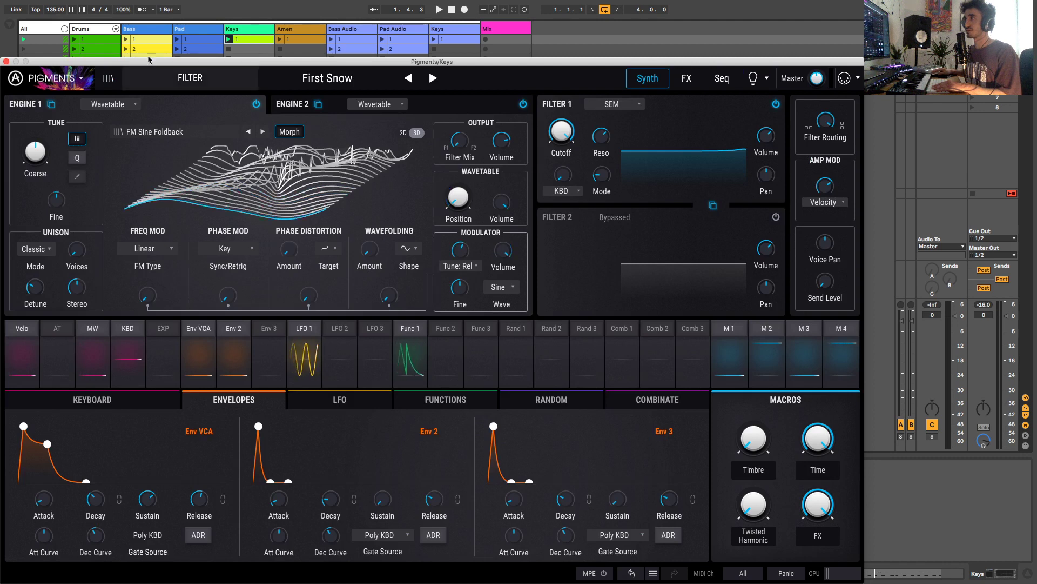
Step: Audition the keys loop and try out the Time macro, leaving it at its maximum
drag(149, 63, 148, 63)
key(space)
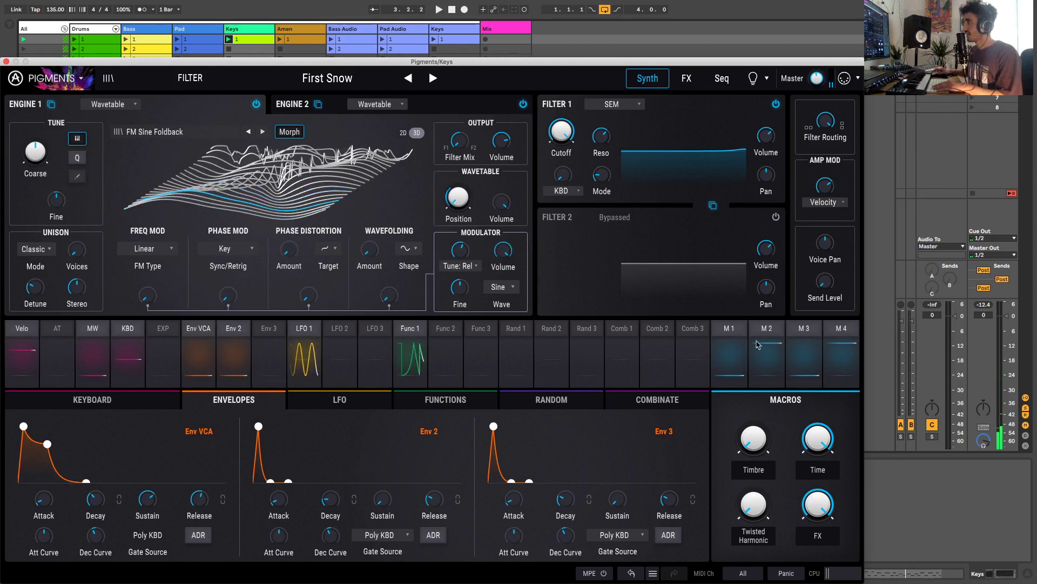
mouse_move(746, 445)
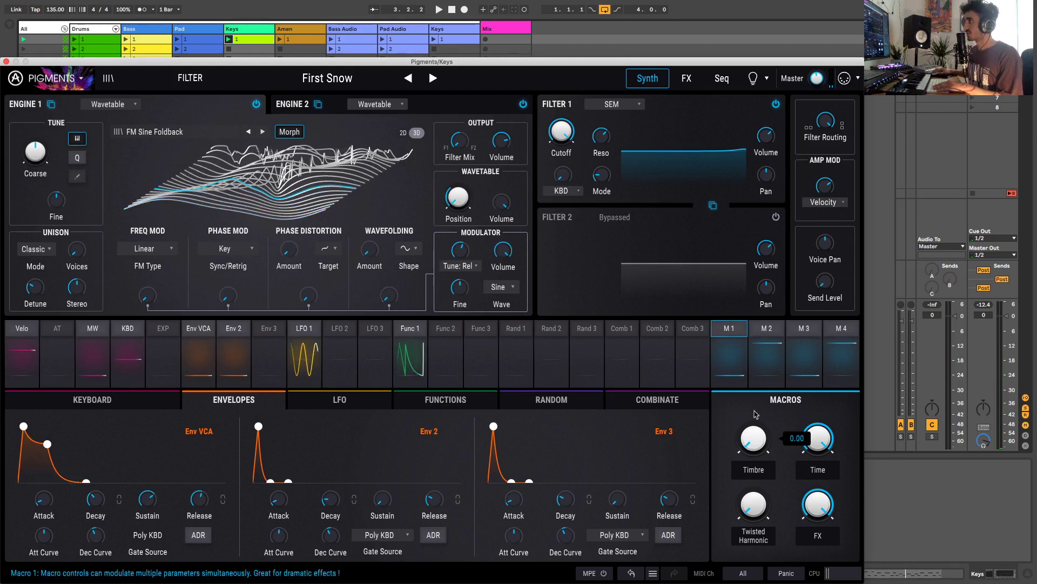
mouse_move(818, 438)
mouse_down()
mouse_move(818, 465)
mouse_move(818, 426)
mouse_up()
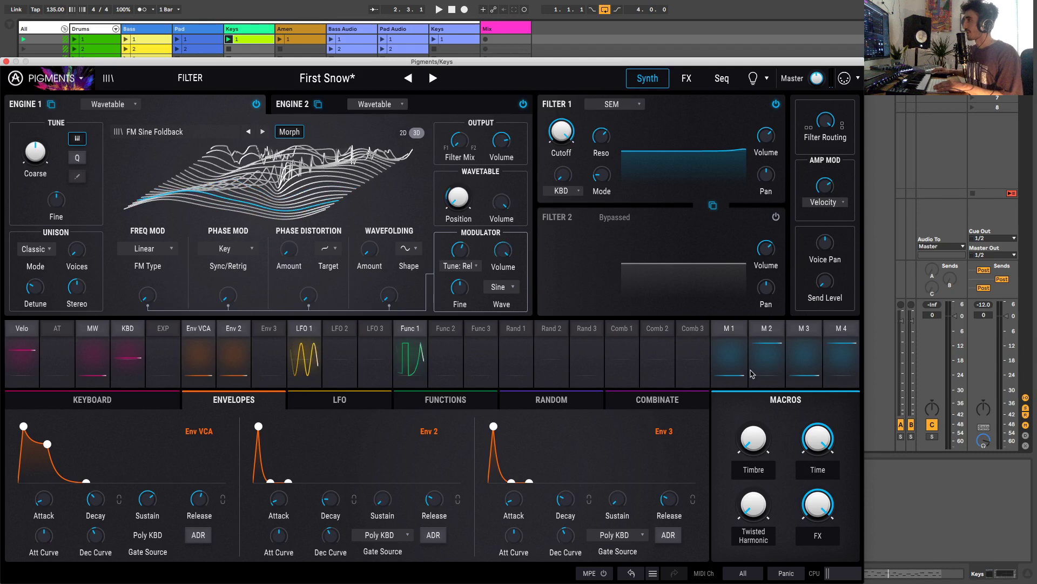
Step: Check the First Snow preset's effects buses and the modulation routings of Macros 1 and 2
click(687, 79)
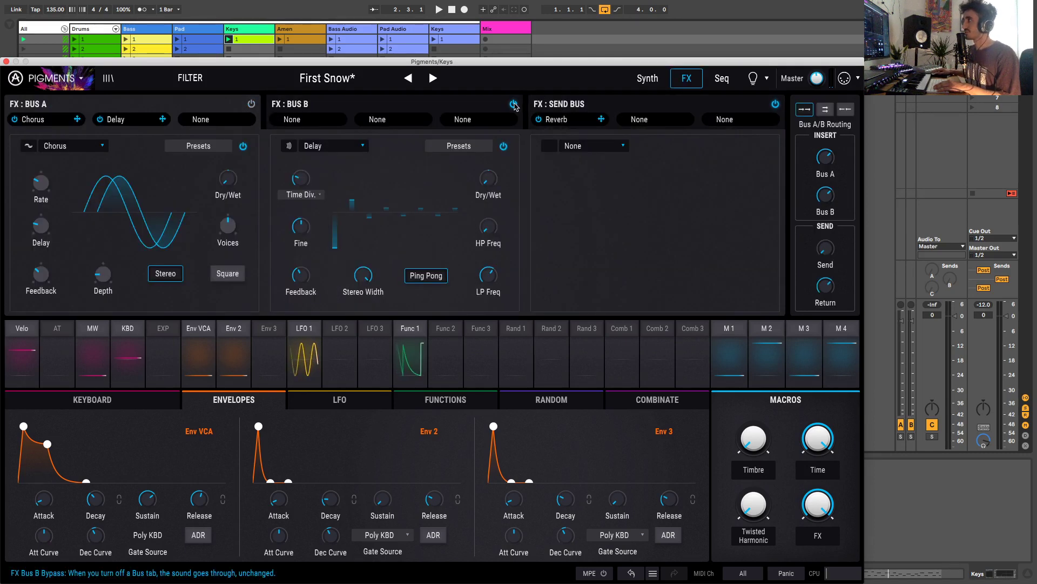
click(647, 78)
click(743, 331)
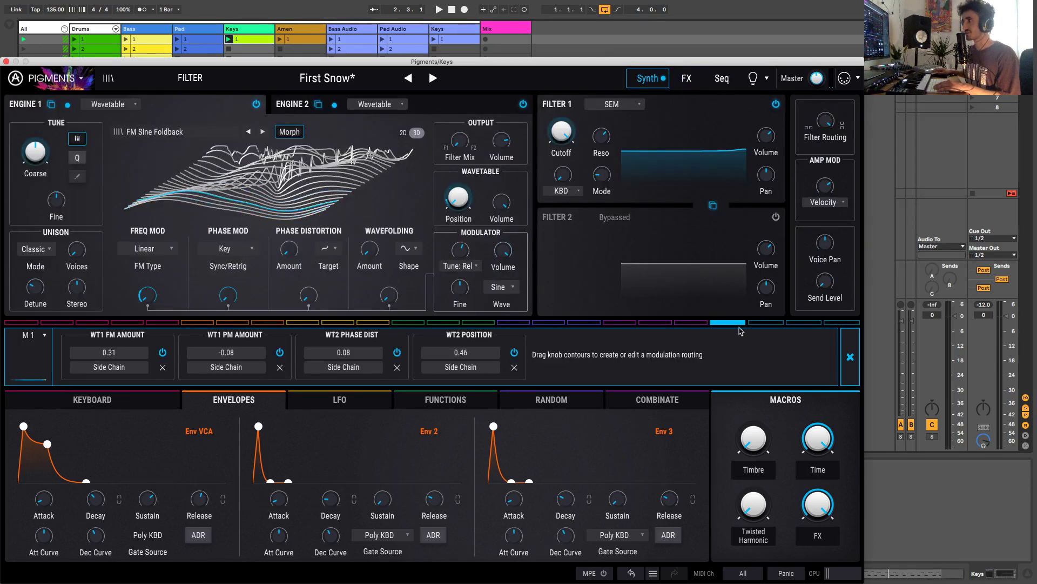
mouse_move(799, 331)
click(767, 333)
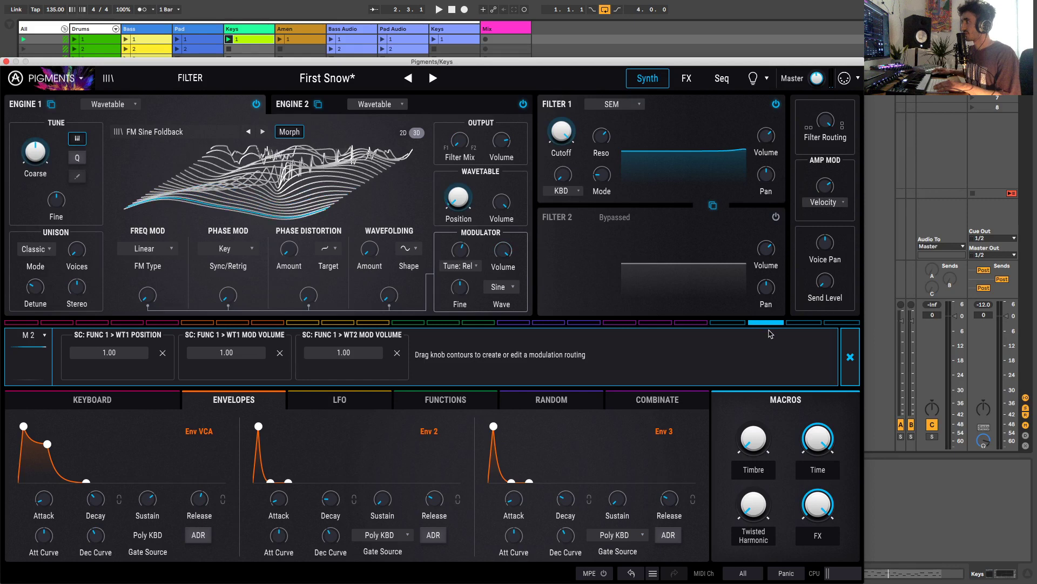
click(850, 354)
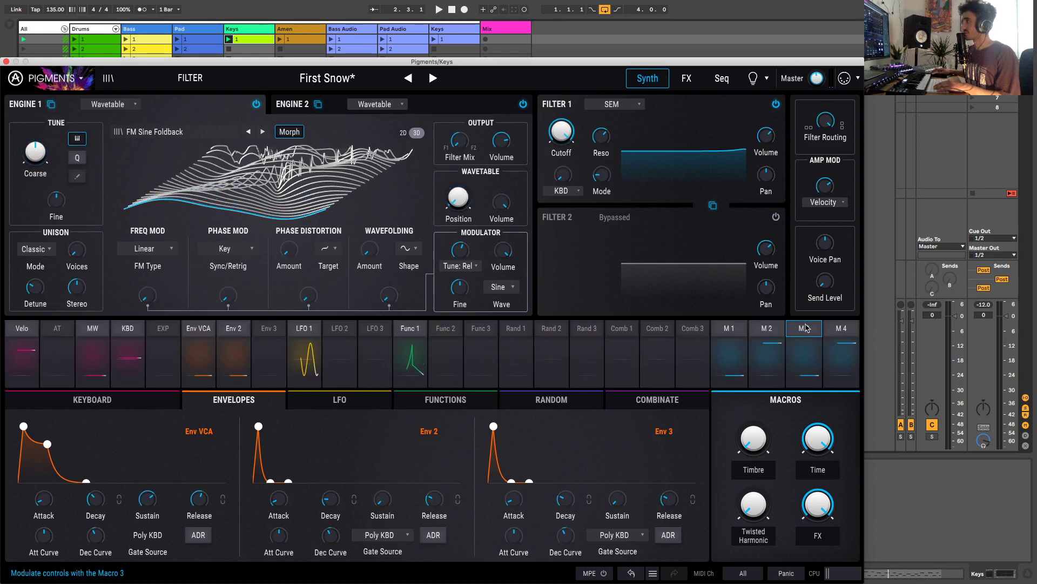
Step: Play the keys loop with Macro 3's routings shown and turn the Time macro down to its minimum
click(805, 330)
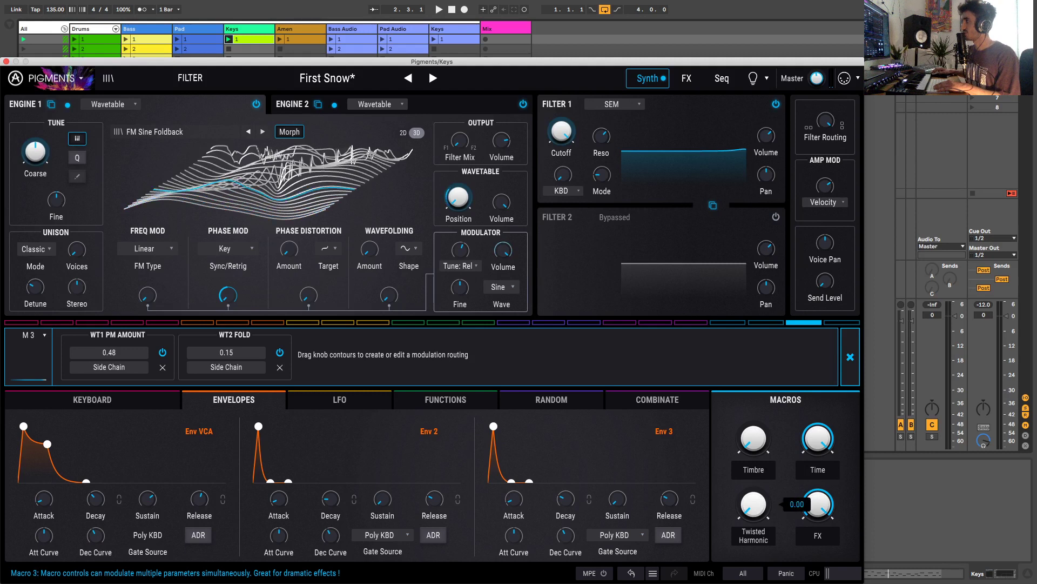
key(space)
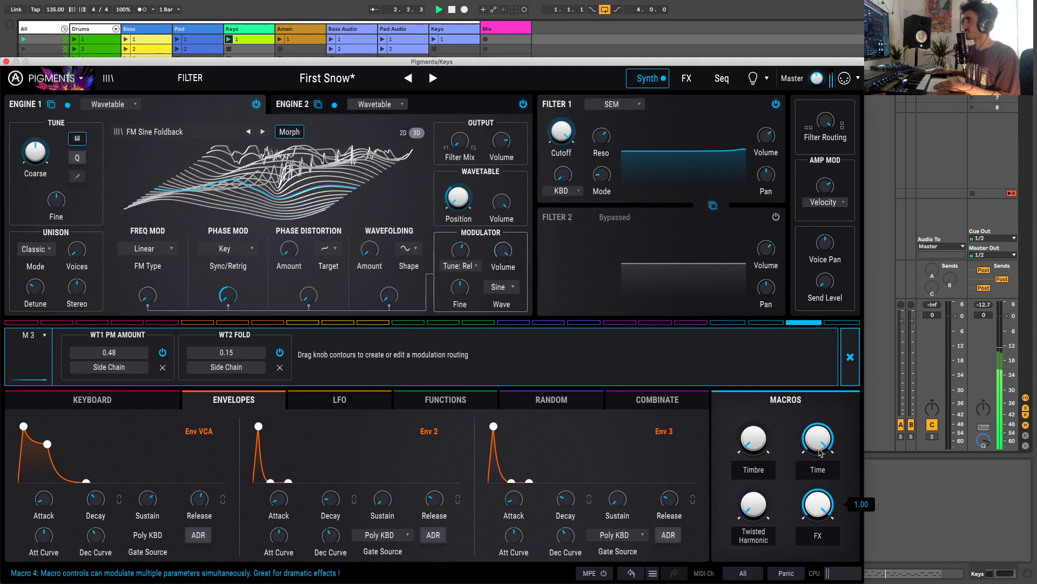
click(850, 357)
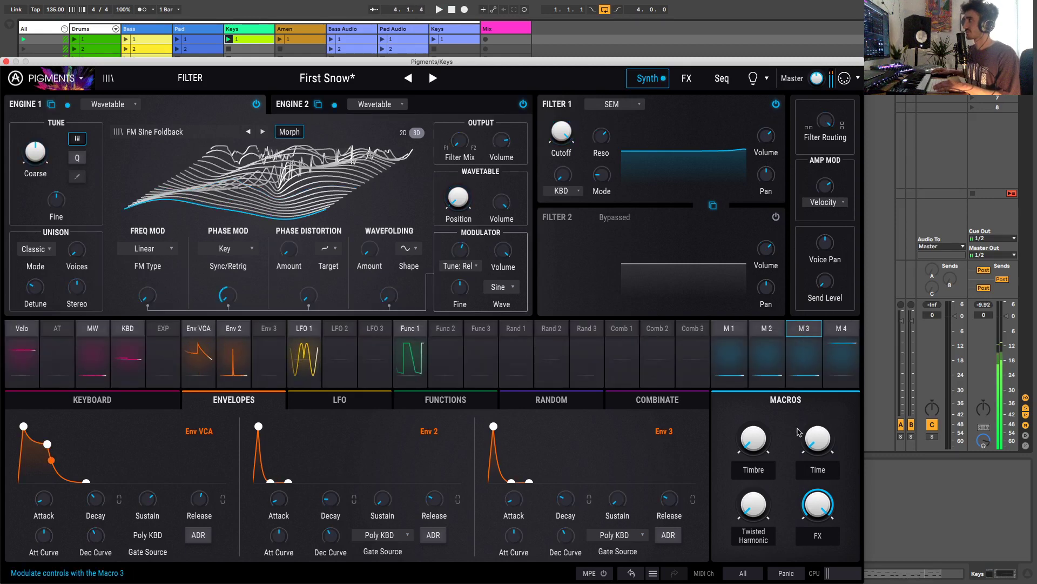
Step: Examine Macro 3's routings to WT1 PM amount and WT2 fold with Engine 2 in view
click(804, 328)
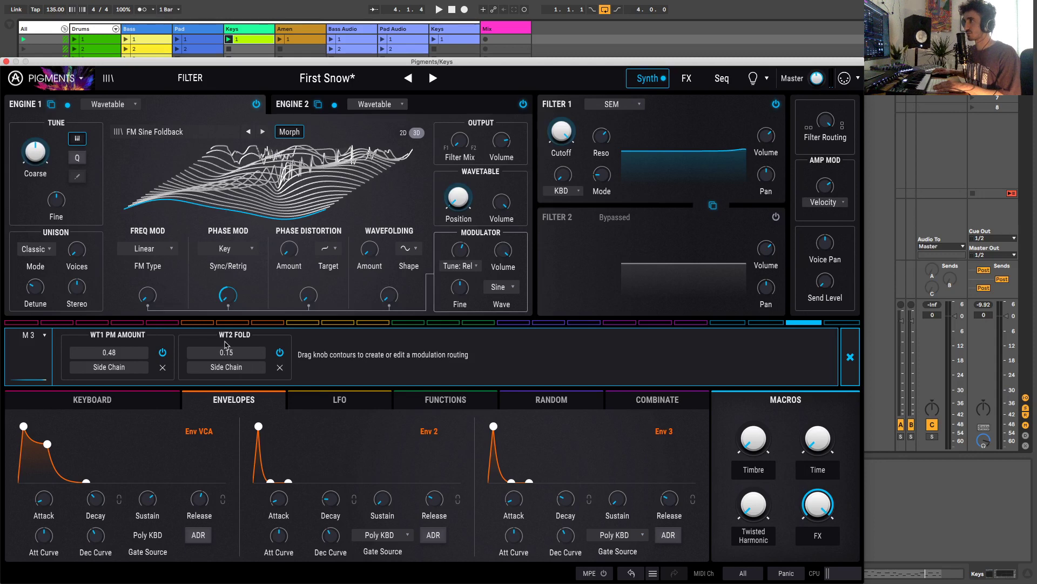
click(292, 104)
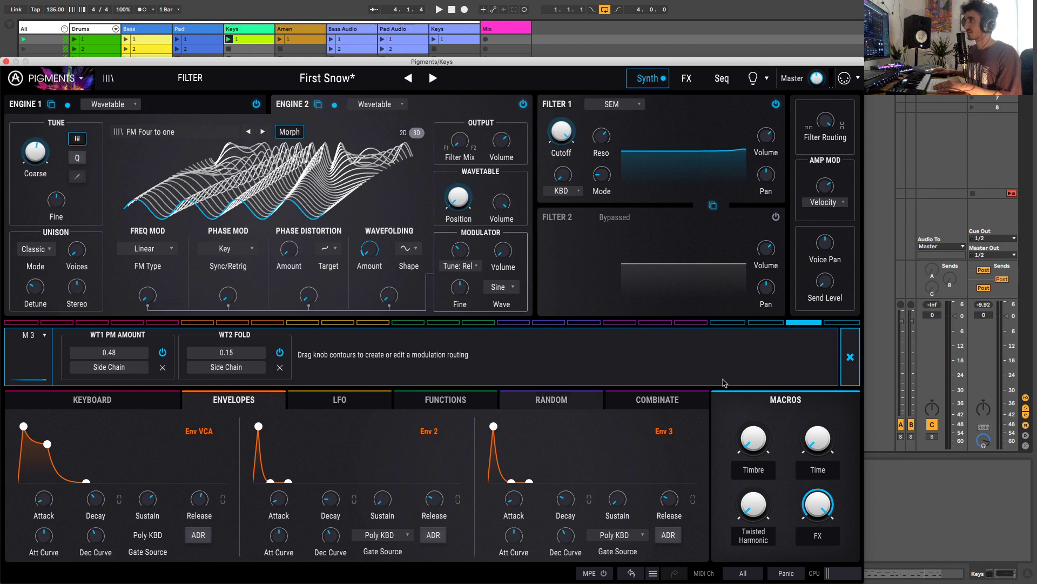
click(849, 356)
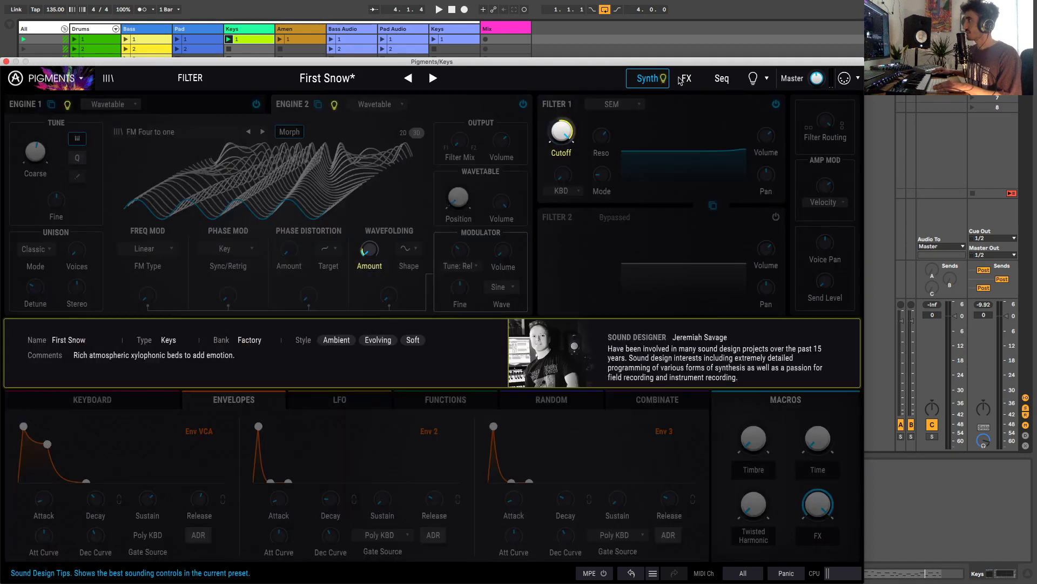
Step: Check the FX buses and revisit Macro 3's modulation routings in the synth view
click(687, 79)
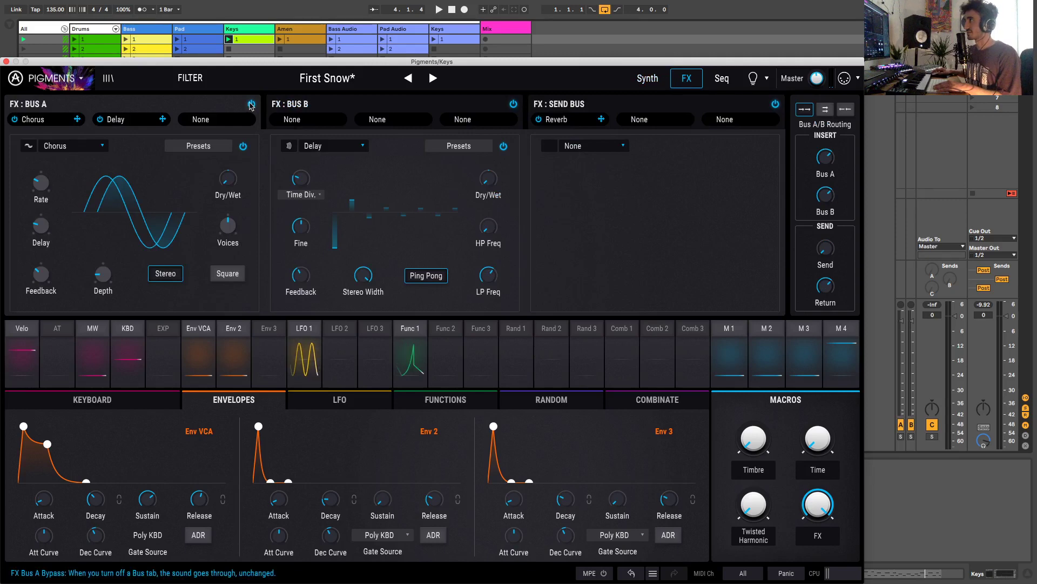
click(656, 85)
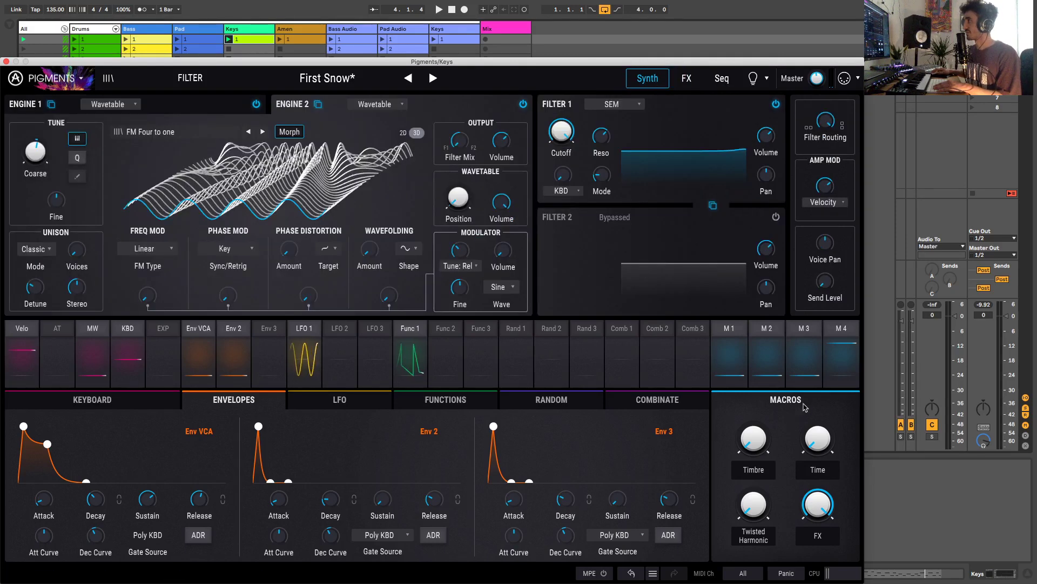
click(814, 332)
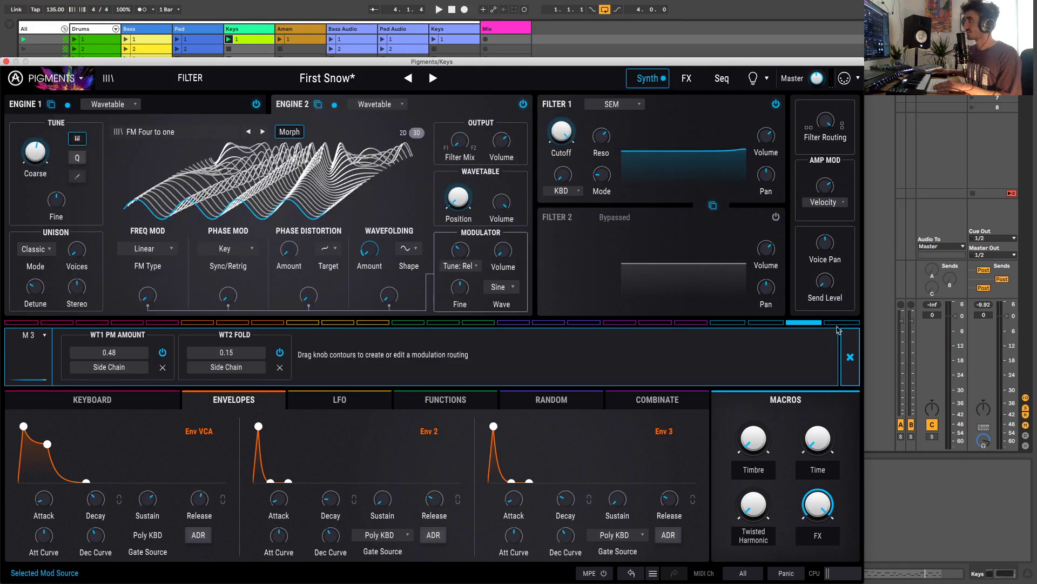
click(845, 352)
click(830, 331)
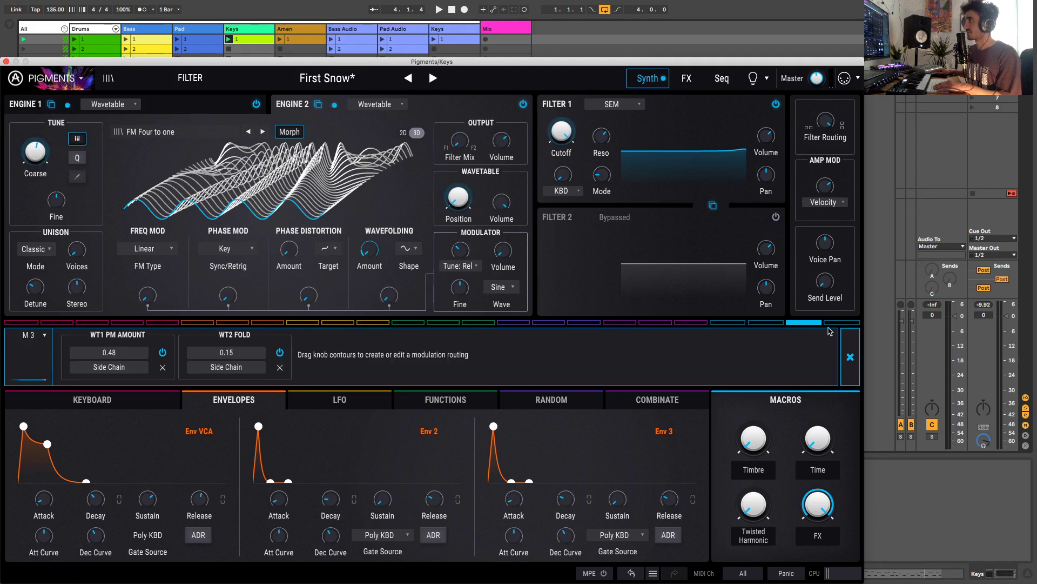
click(849, 355)
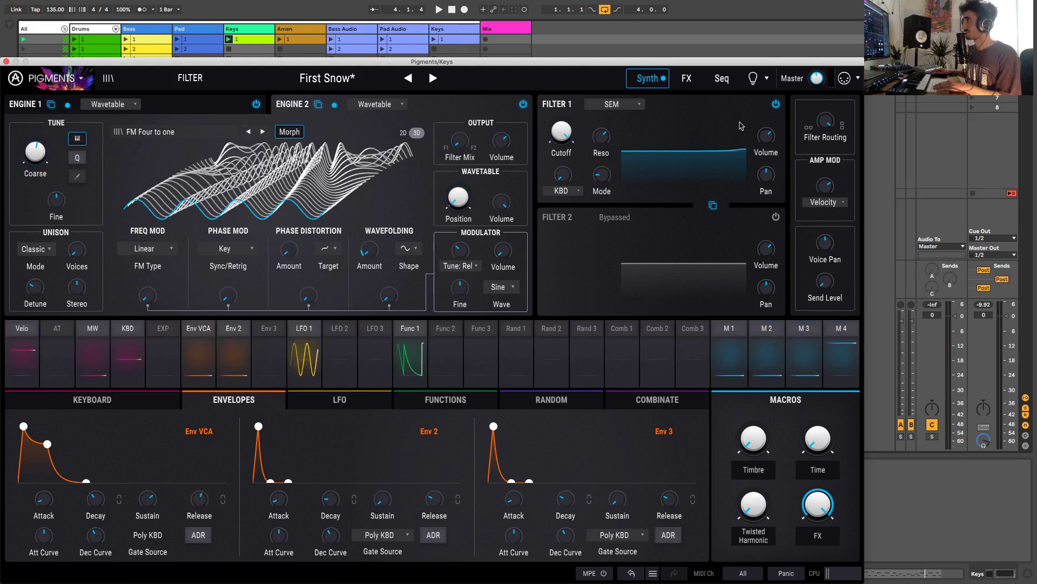
Step: Reassign all of Macro 4's modulation routings, the FX1 and FX2 dry/wet, to the mod wheel (MW)
click(687, 78)
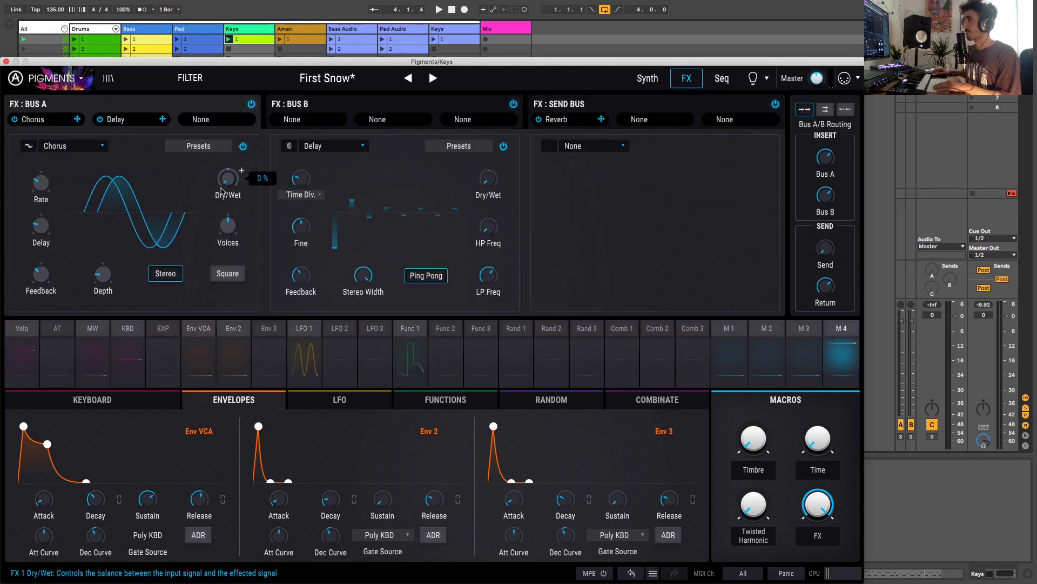
click(837, 332)
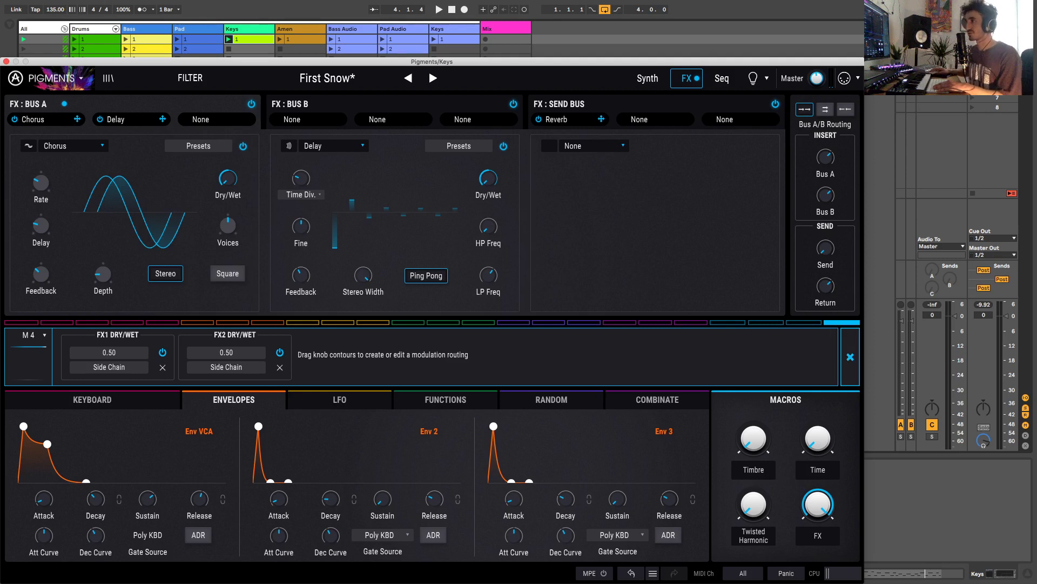
click(45, 335)
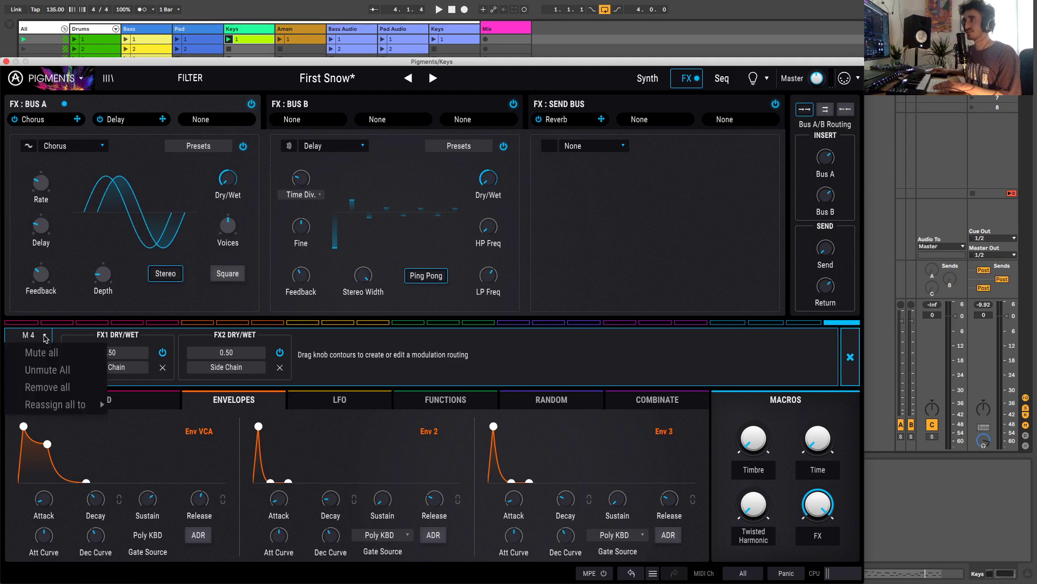
click(47, 338)
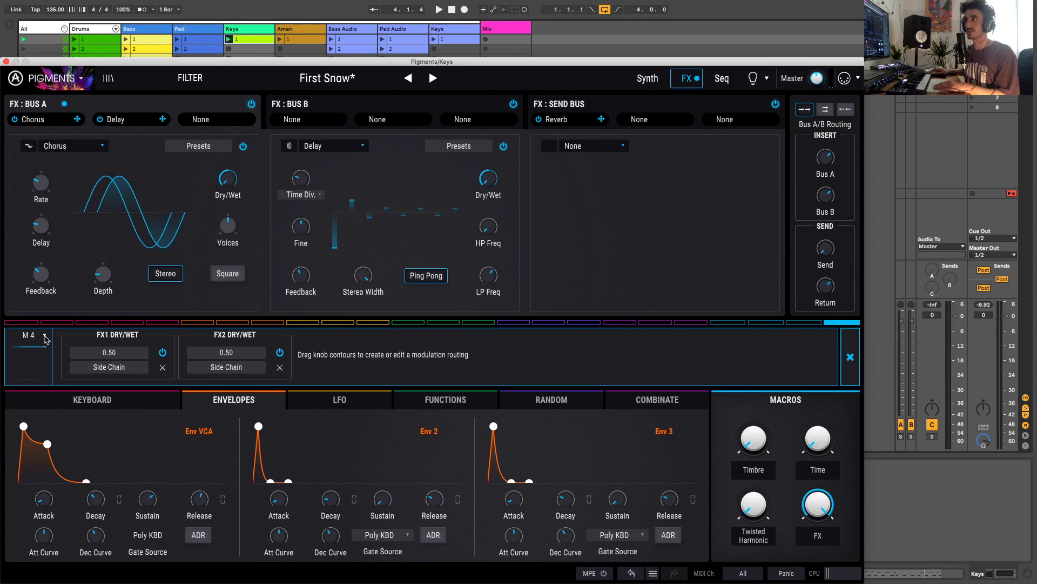
click(46, 337)
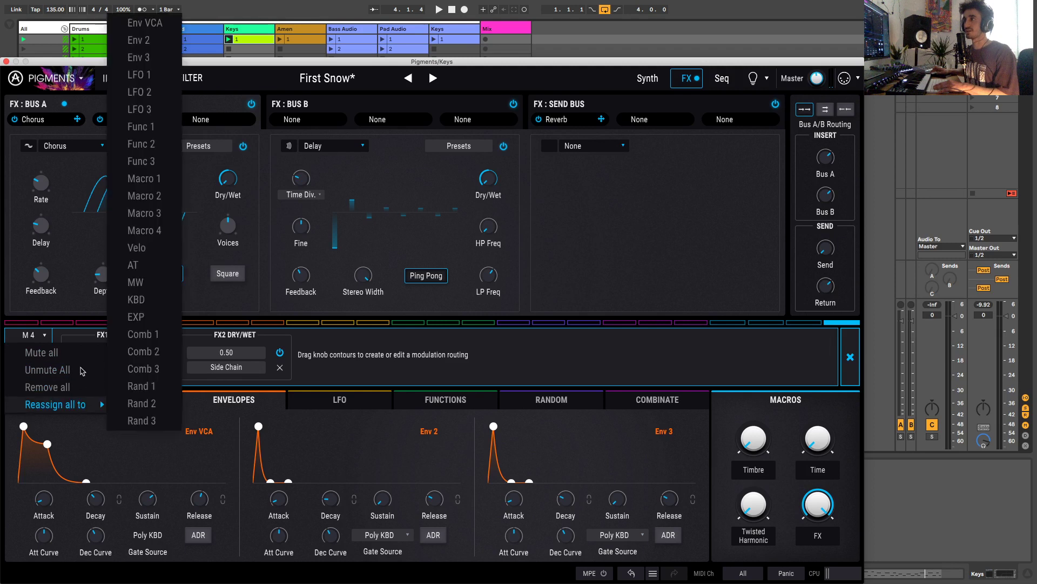
mouse_move(66, 408)
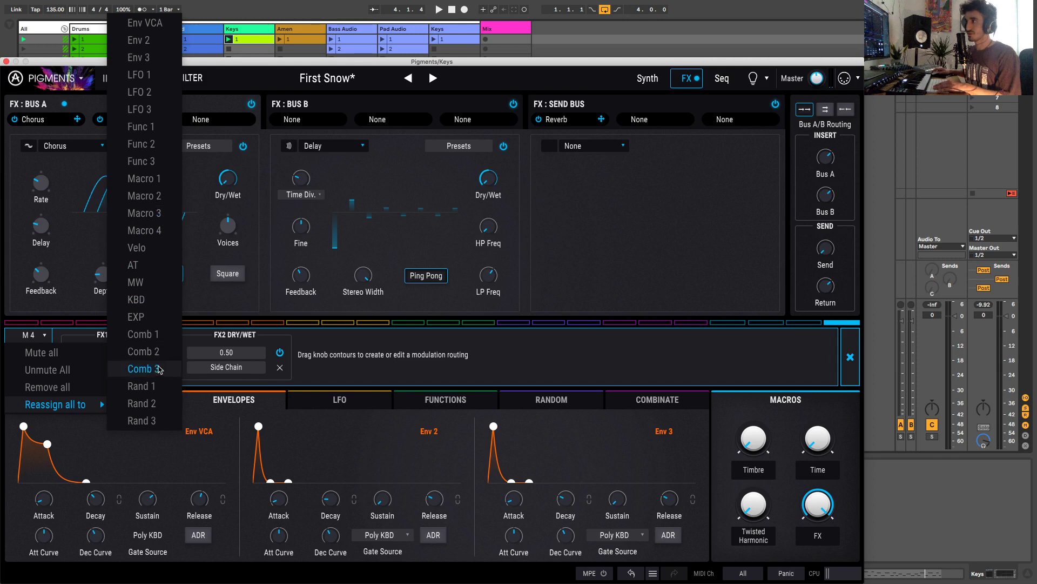
click(146, 282)
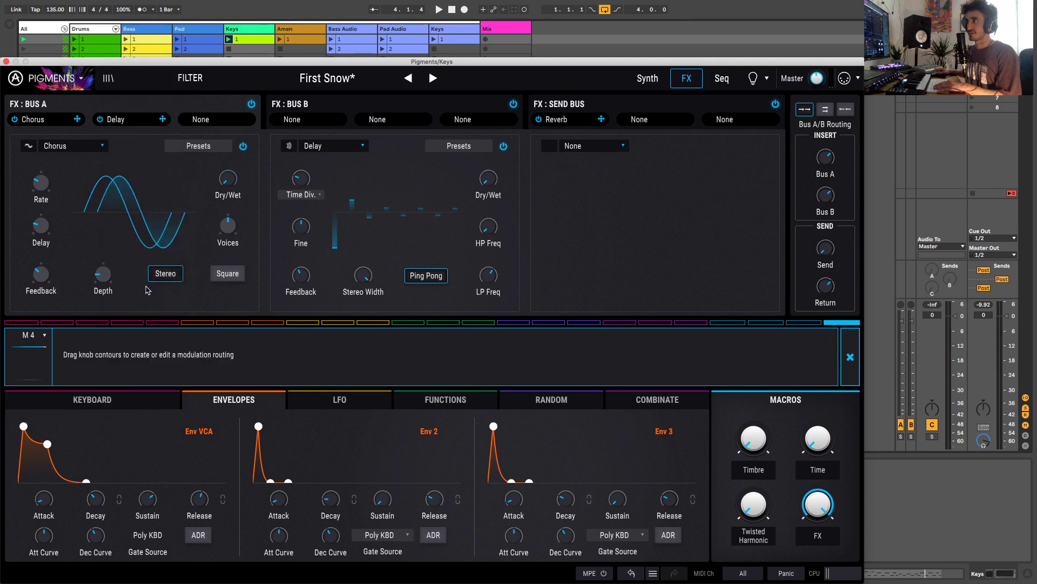
Step: Check the mod wheel's modulation routings and close the routing view
click(850, 371)
click(92, 354)
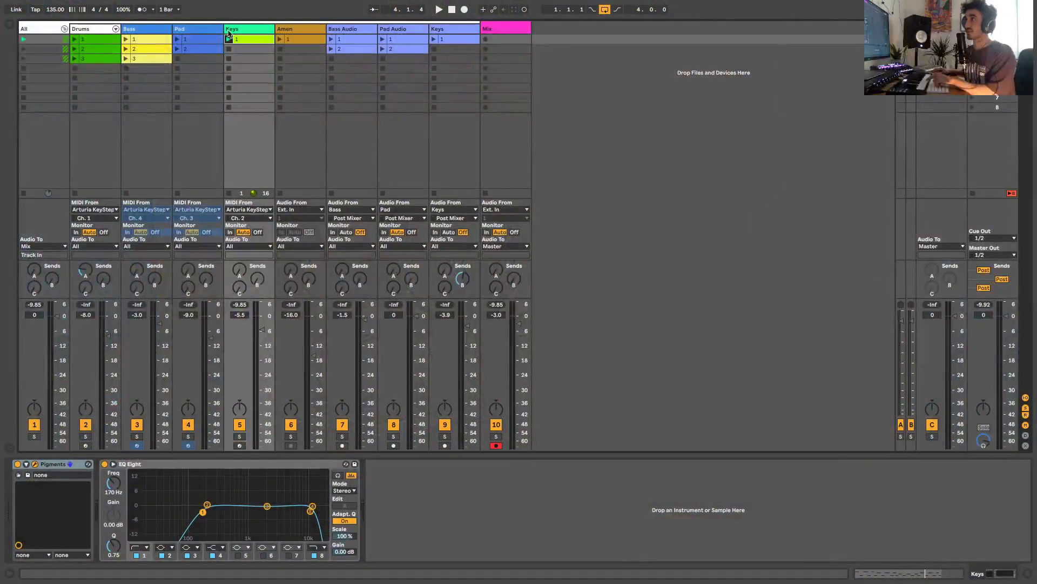
click(231, 31)
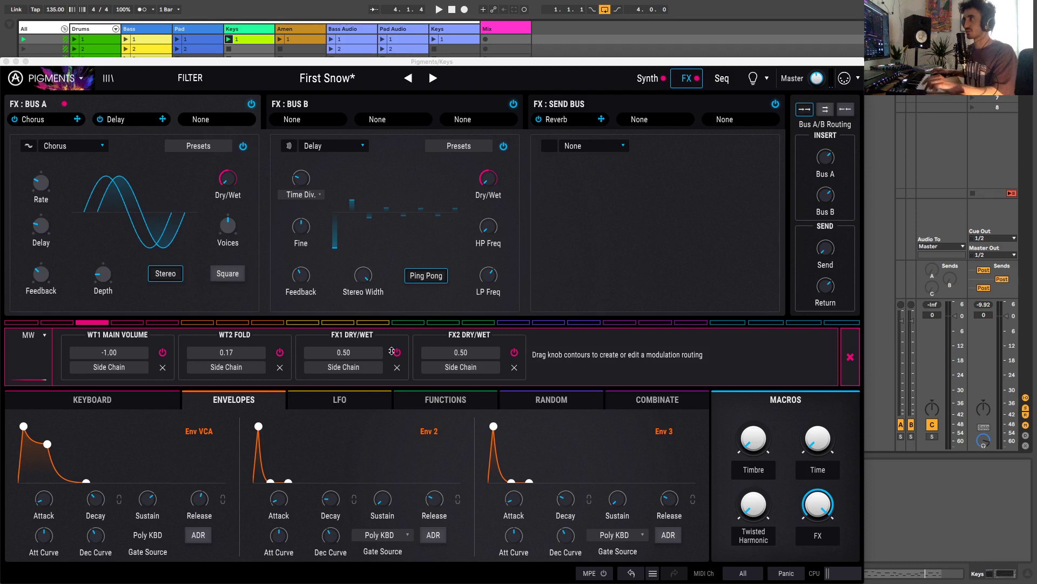
click(852, 359)
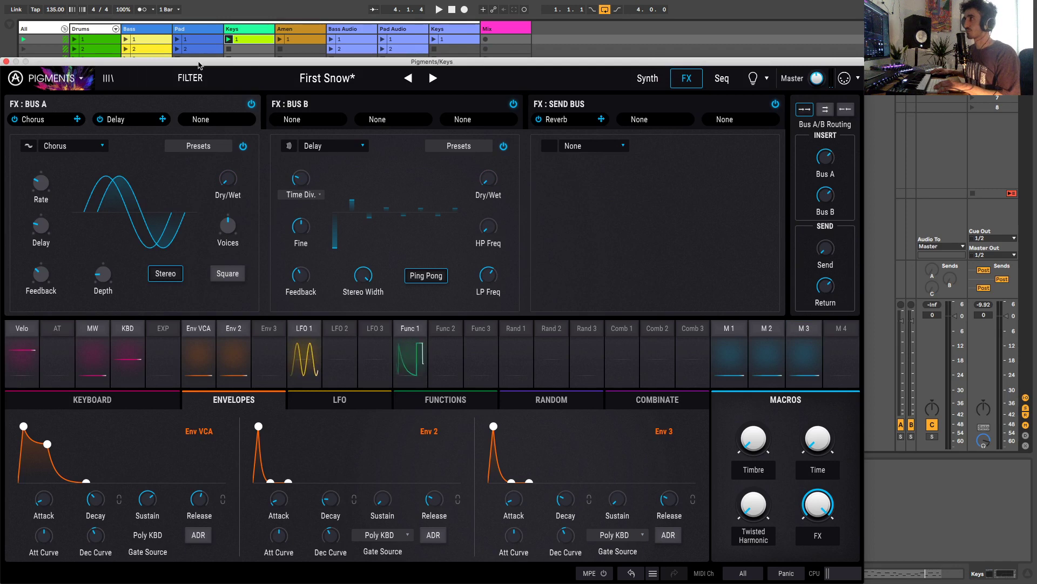
Step: Play the Keys clip and arm the Keys track for recording, moving the Pigments window to reach the mixer
drag(199, 65, 606, 23)
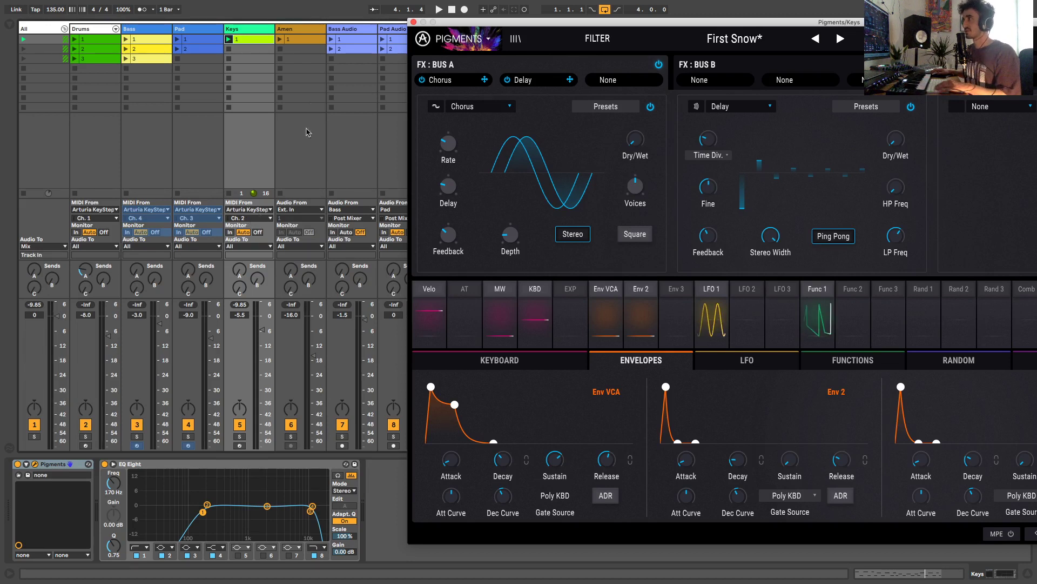
click(229, 40)
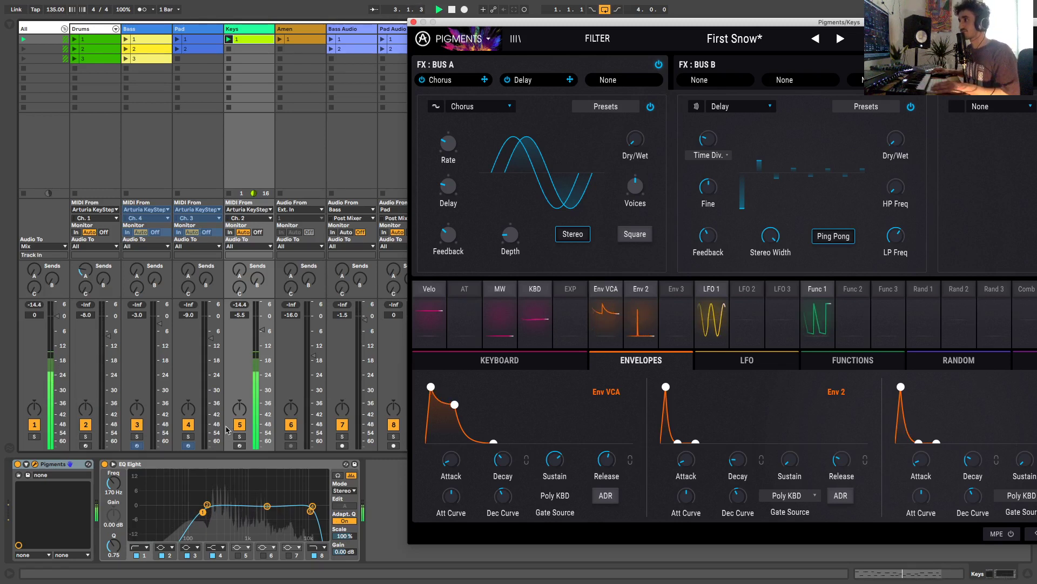
click(240, 446)
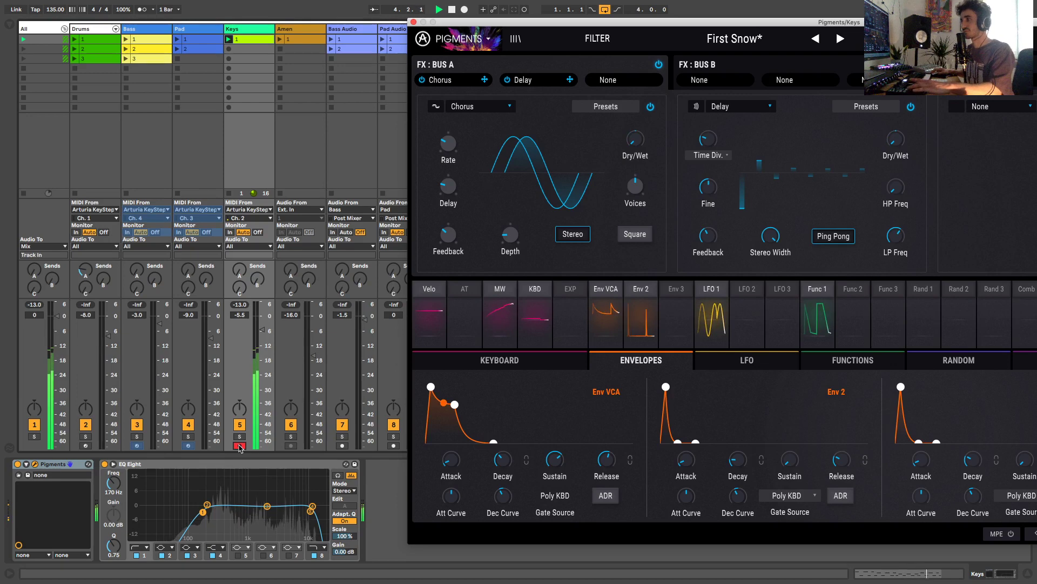
drag(494, 24, 287, 23)
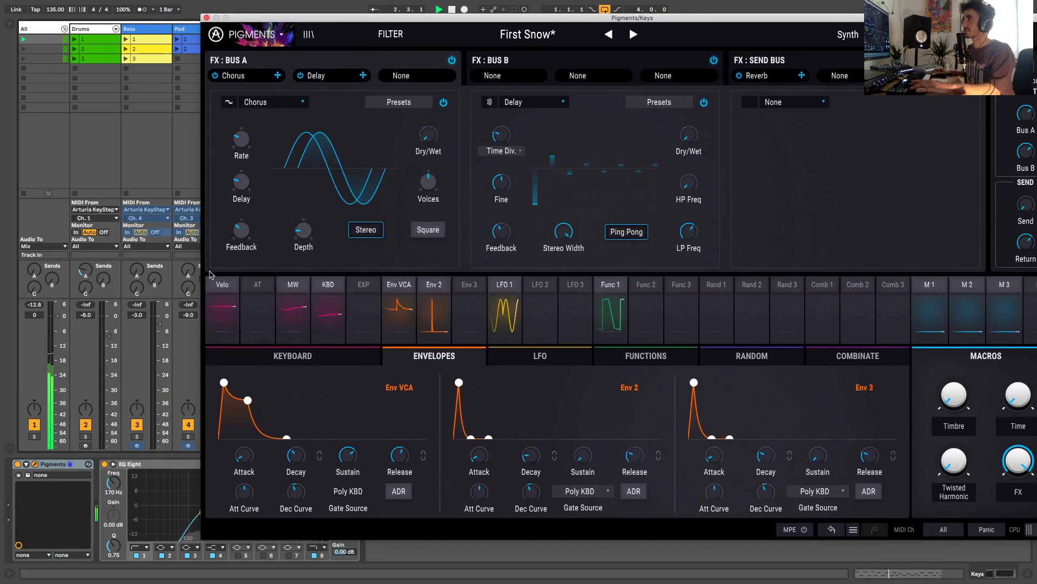
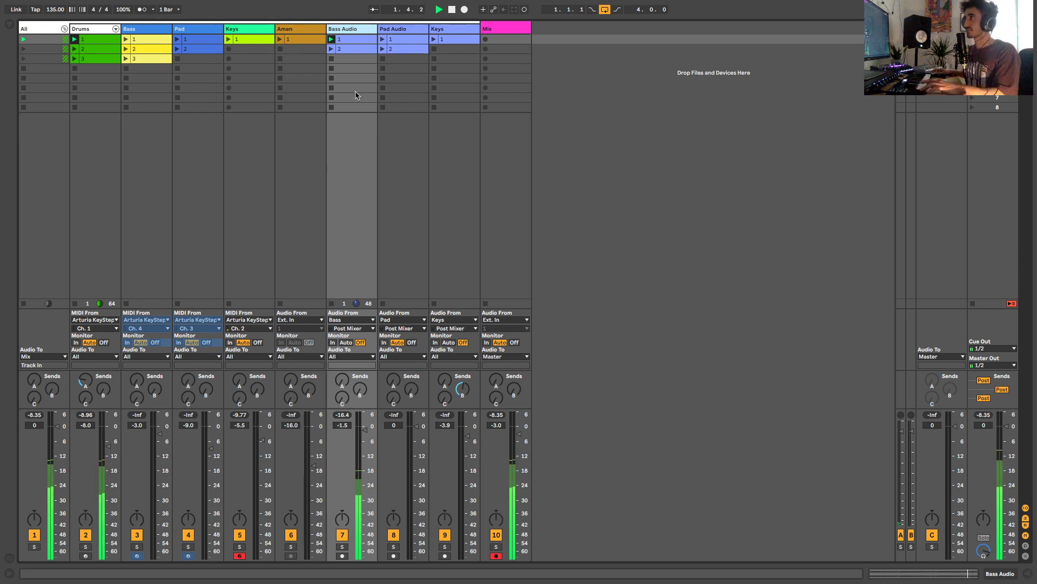
Step: Bring in Keys clip 1, Pad Audio clip 2 and Drums clip 1 without the Bass Audio, and finish by stopping all clips
click(243, 44)
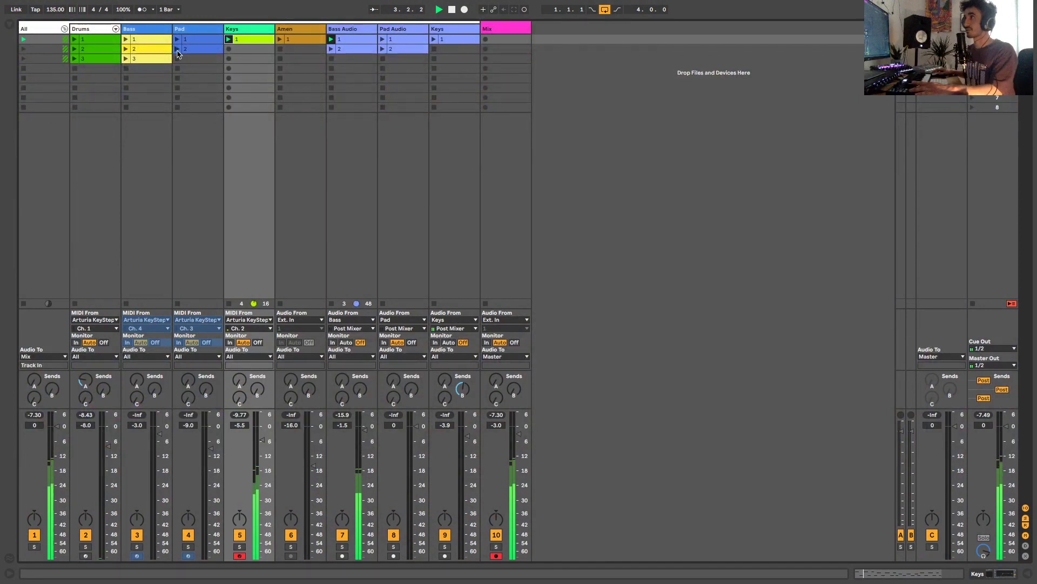
click(383, 49)
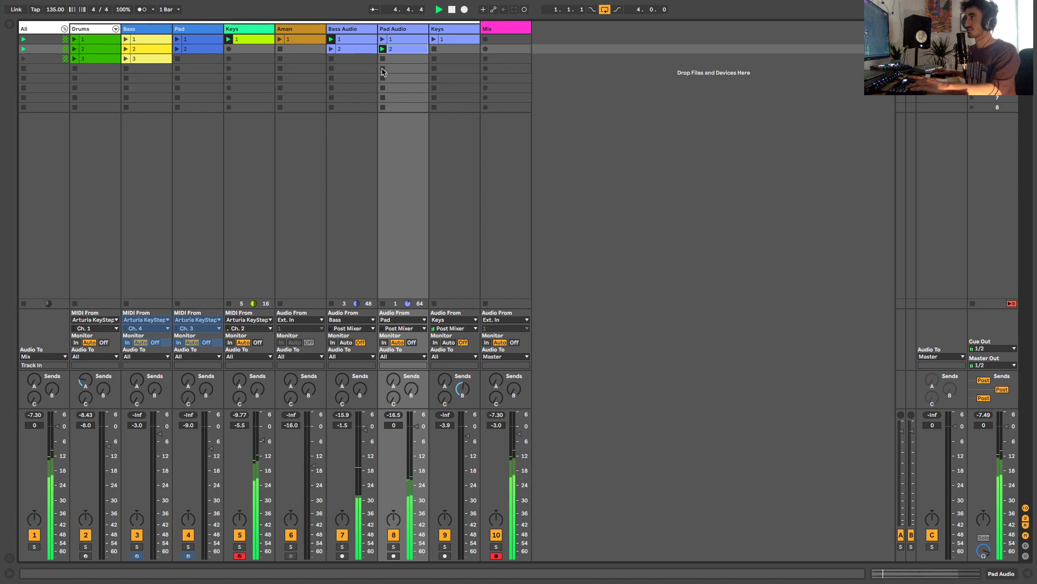
click(332, 59)
click(75, 40)
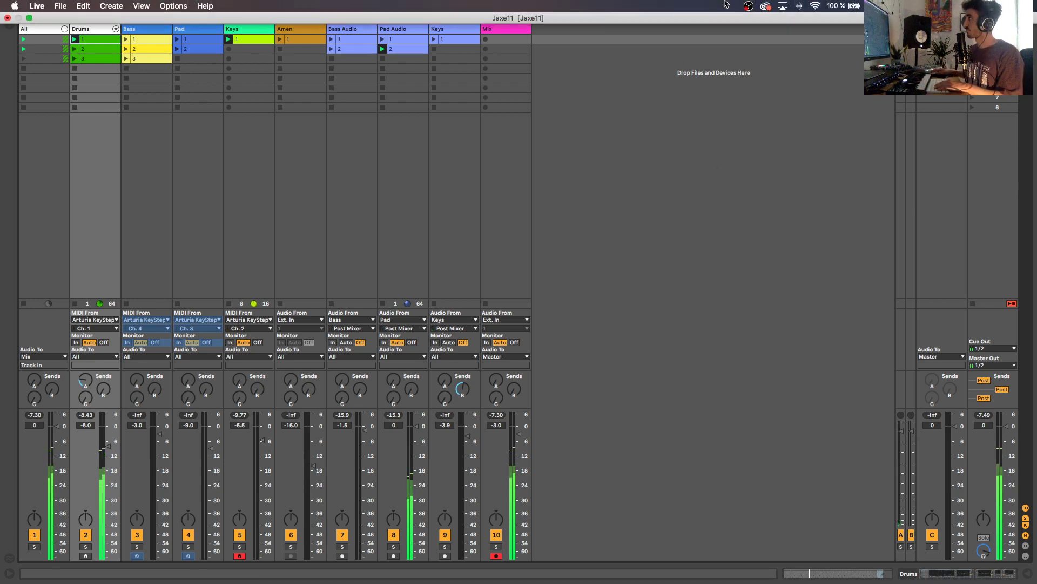
click(973, 303)
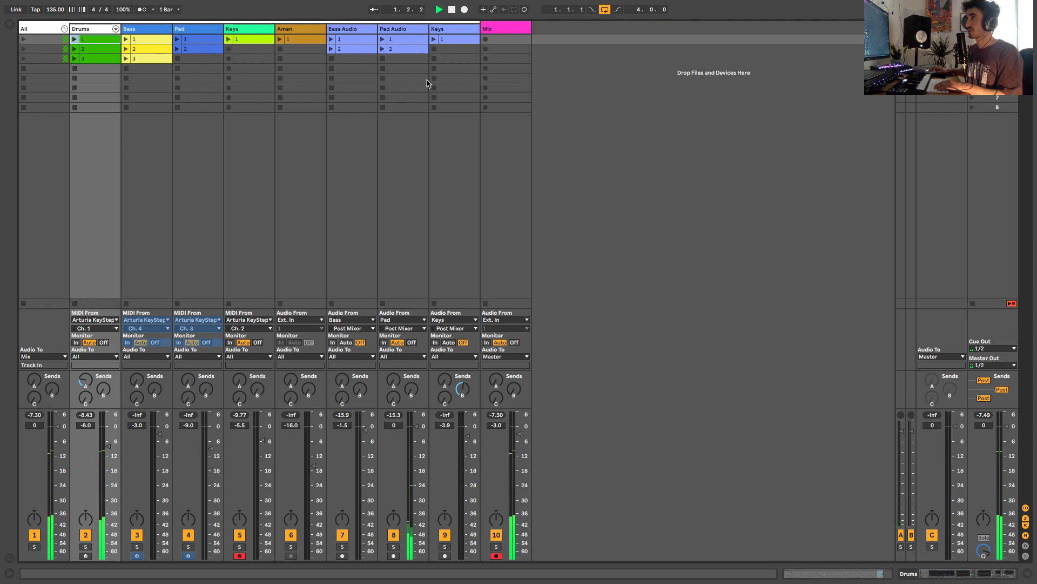
click(151, 30)
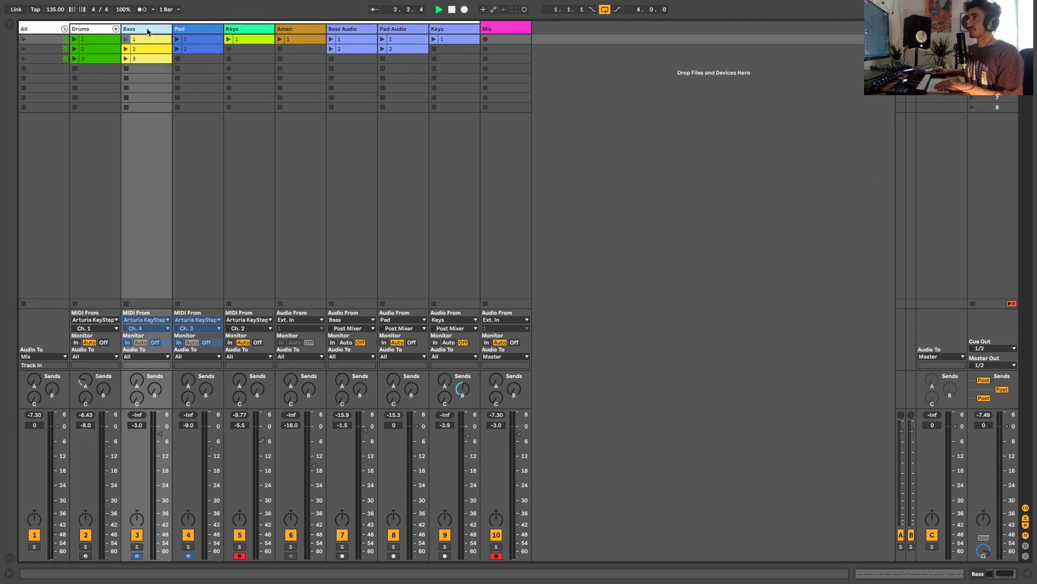
click(200, 30)
double_click(378, 29)
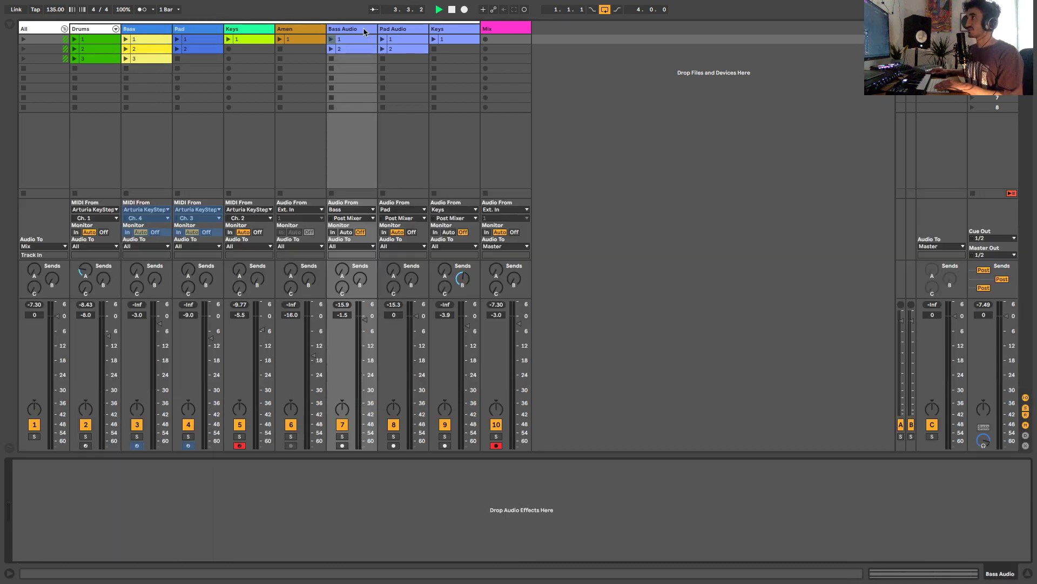
click(385, 30)
double_click(553, 454)
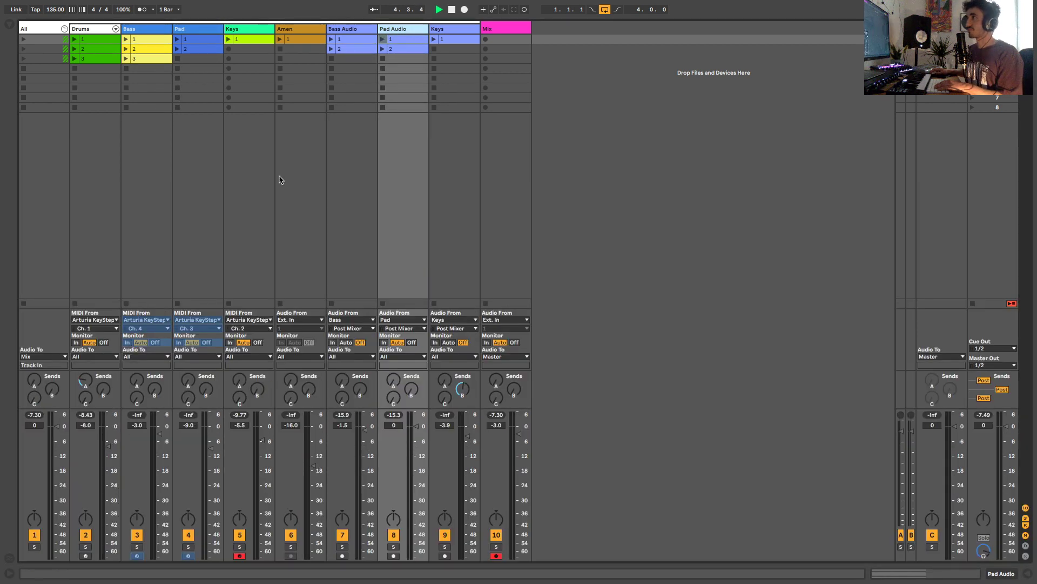
click(149, 31)
click(203, 31)
click(148, 31)
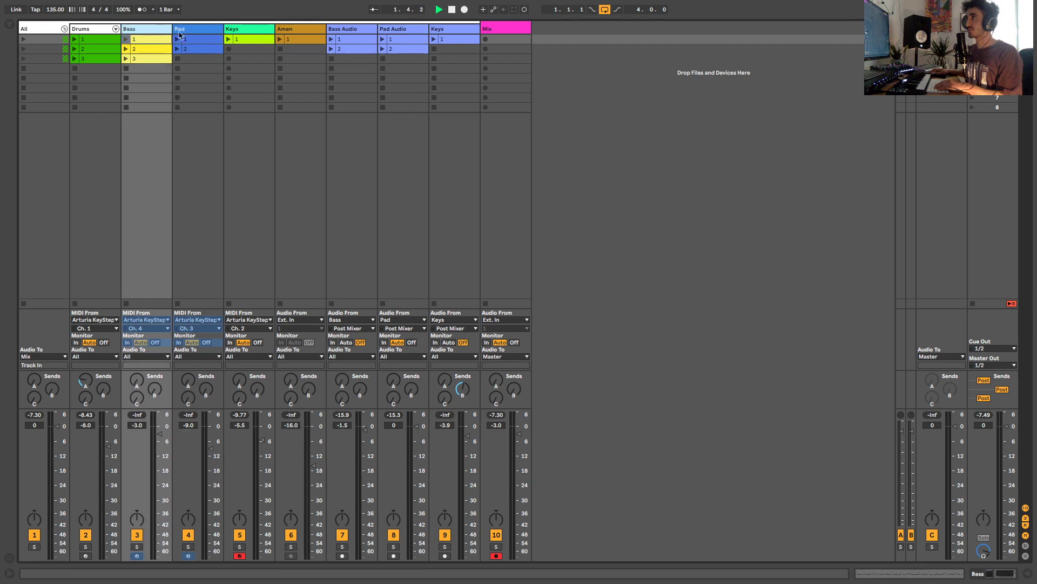
click(208, 31)
click(229, 30)
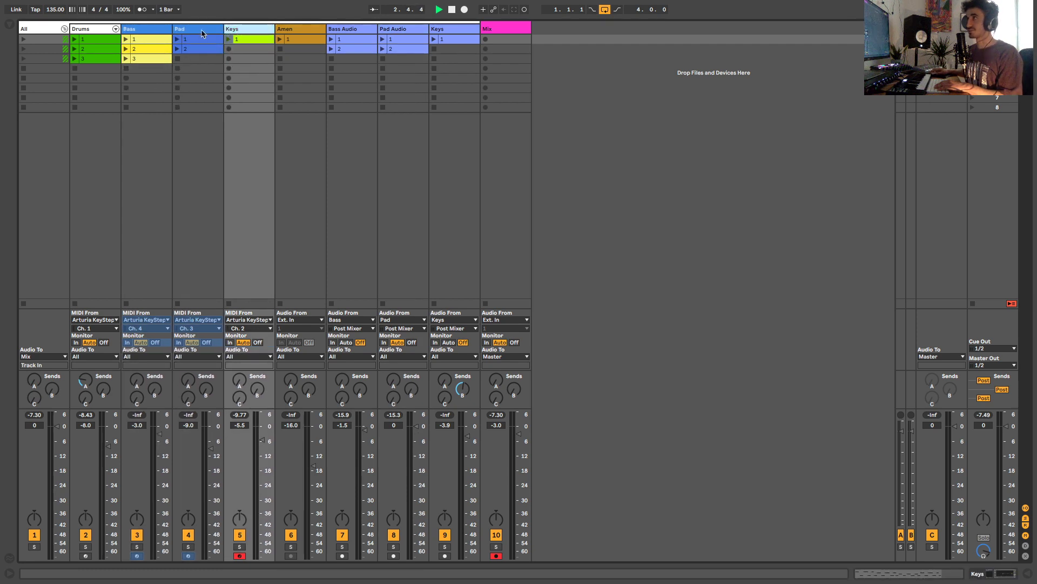
click(204, 31)
click(149, 31)
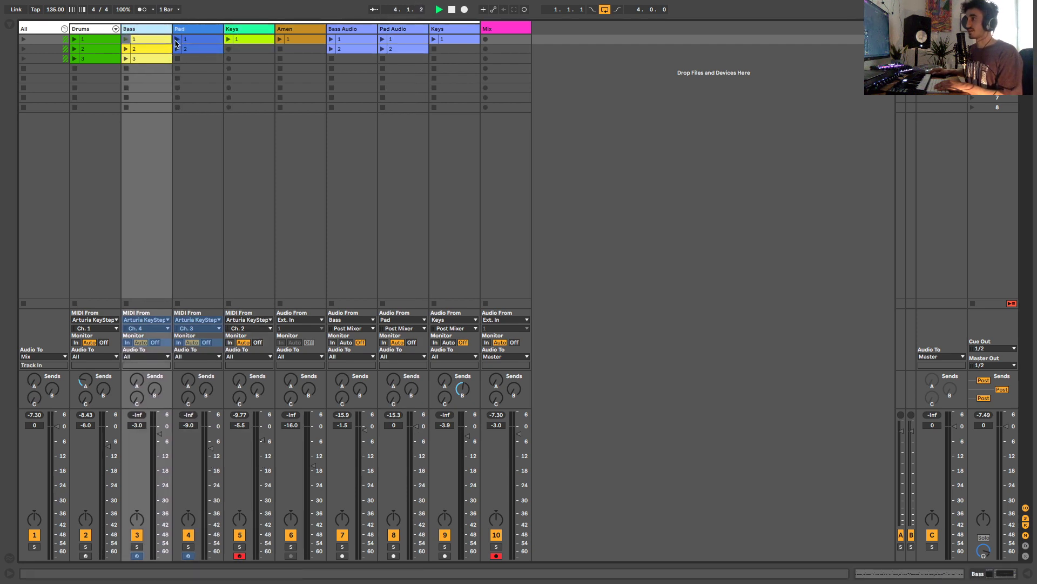
Step: Reopen Pigments from the Keys track and resize its window to show the full interface
double_click(255, 32)
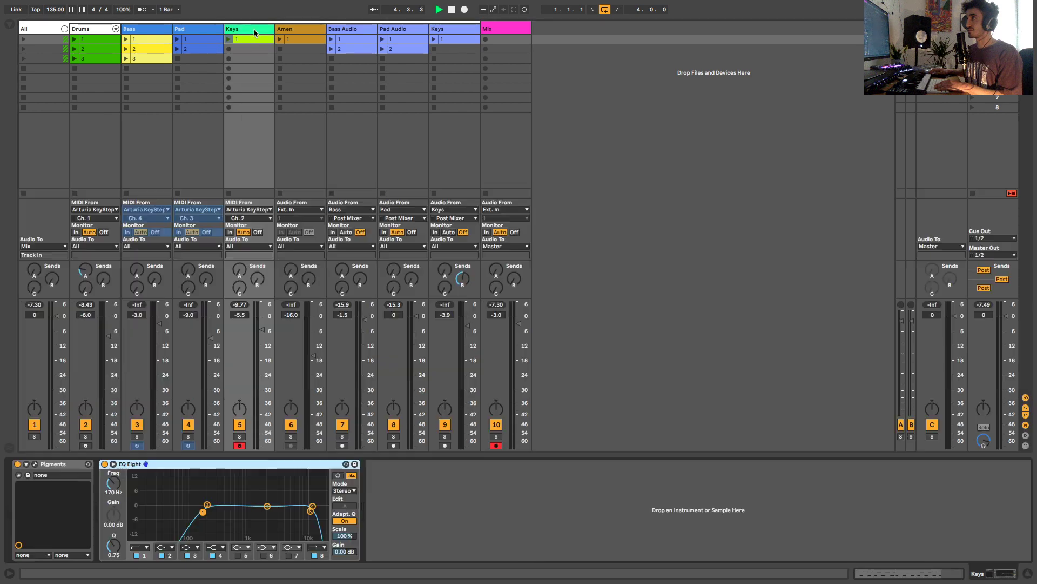
click(35, 463)
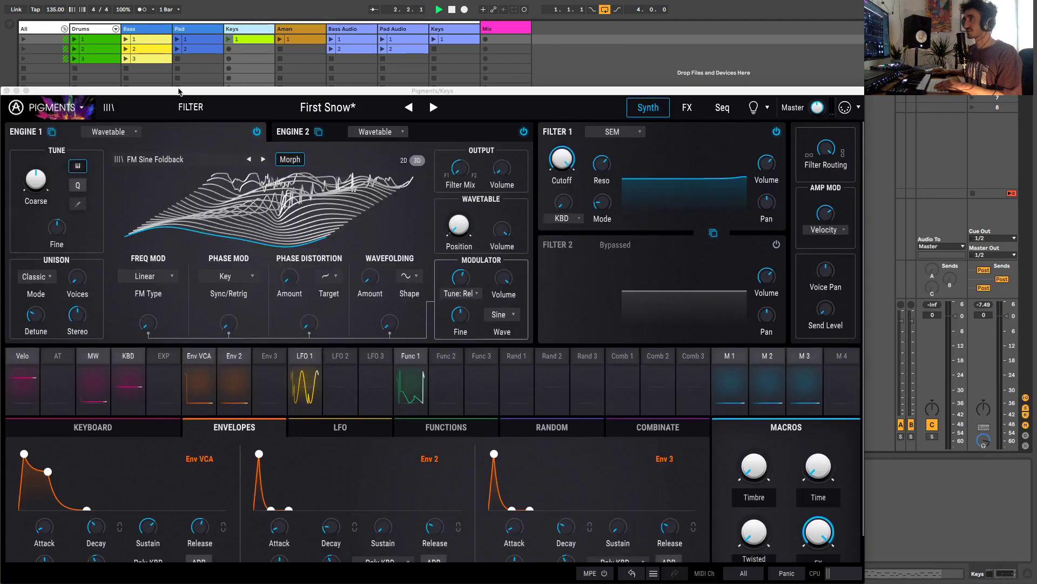
drag(178, 92, 193, 12)
scroll(359, 297, down, 3)
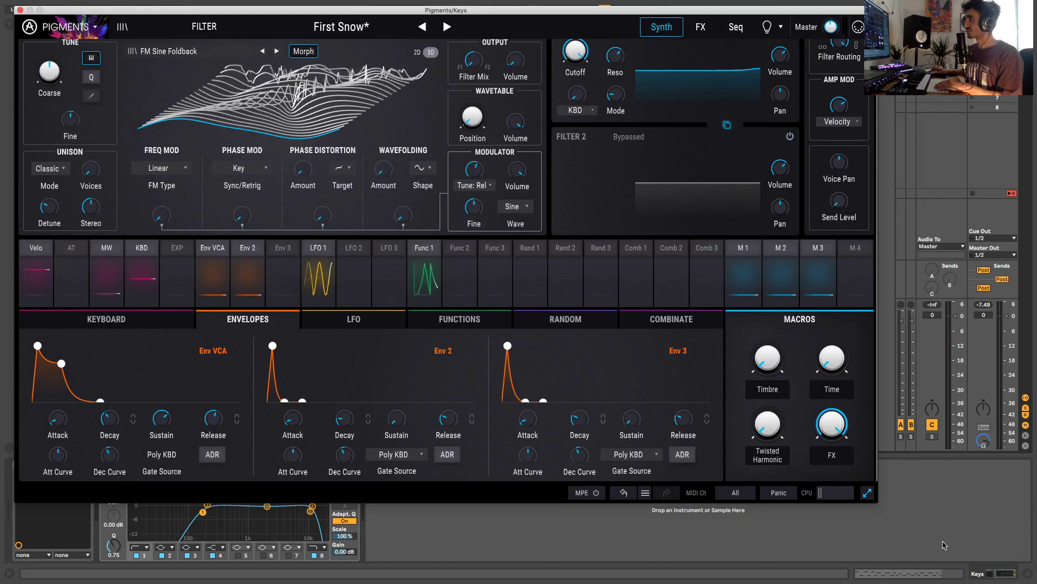
click(868, 494)
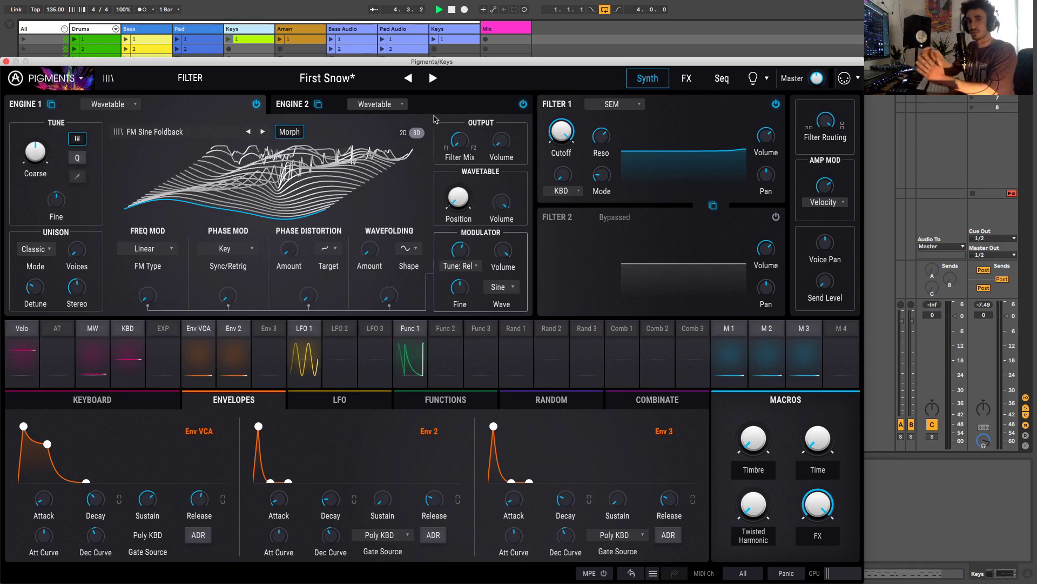
Step: Look over the LFOs and the Function 1 curve, checking the time and level of point 6
click(340, 400)
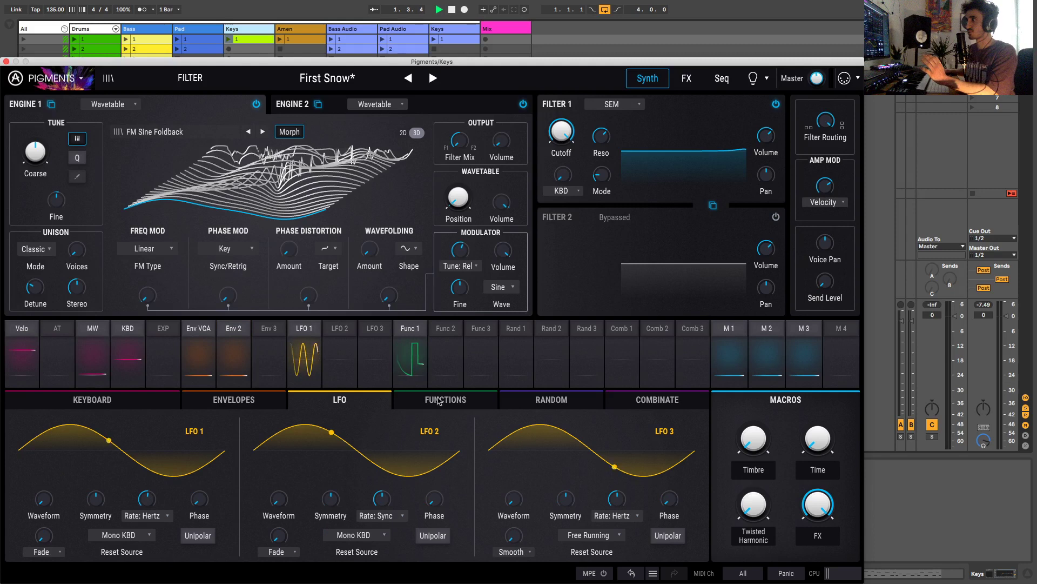
click(442, 400)
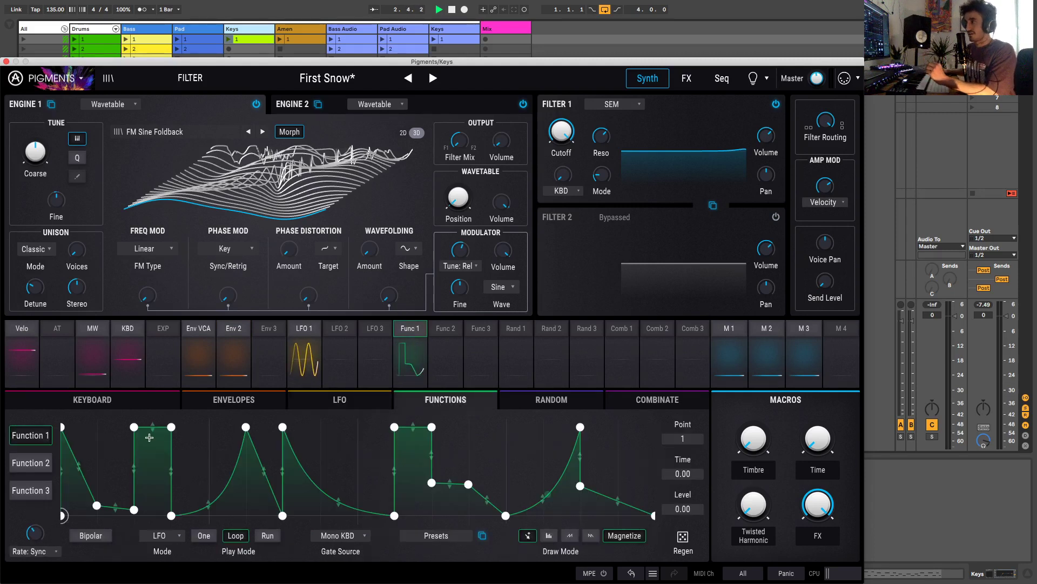
click(171, 427)
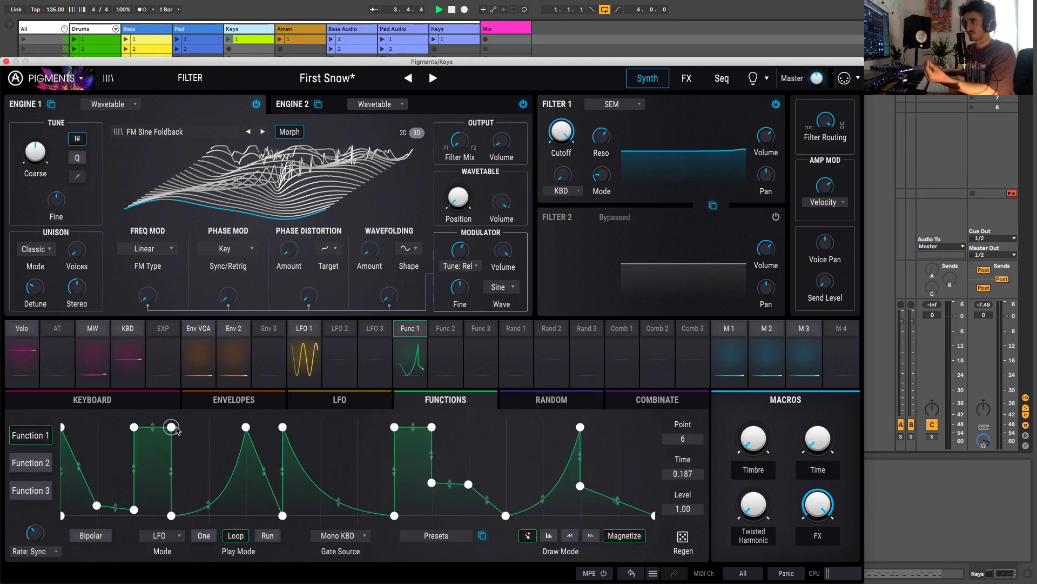
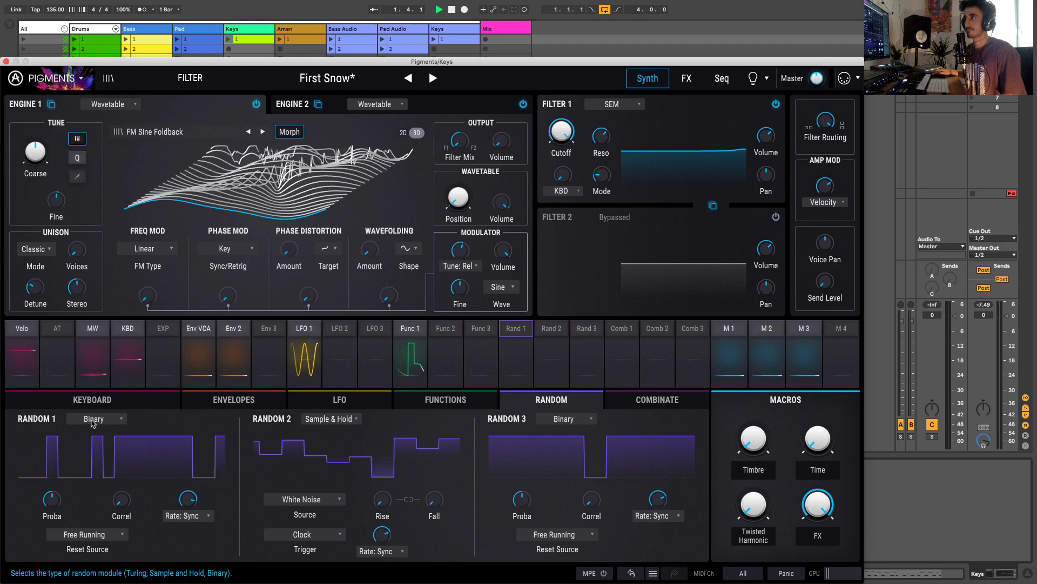
Step: Change the Random 1 module's type to Turing, then to Sample & Hold, and look over its source options
click(93, 419)
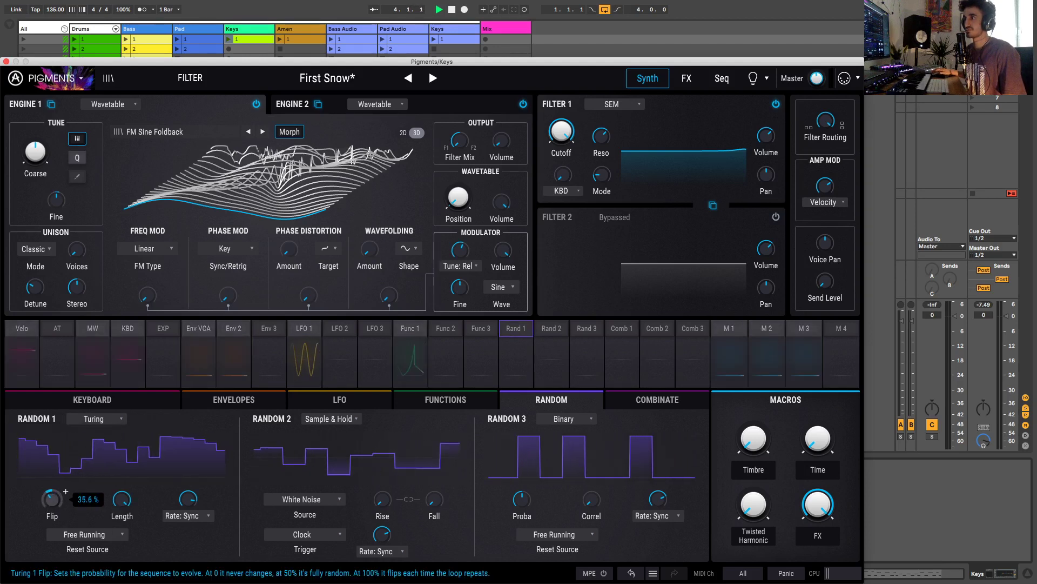
click(84, 417)
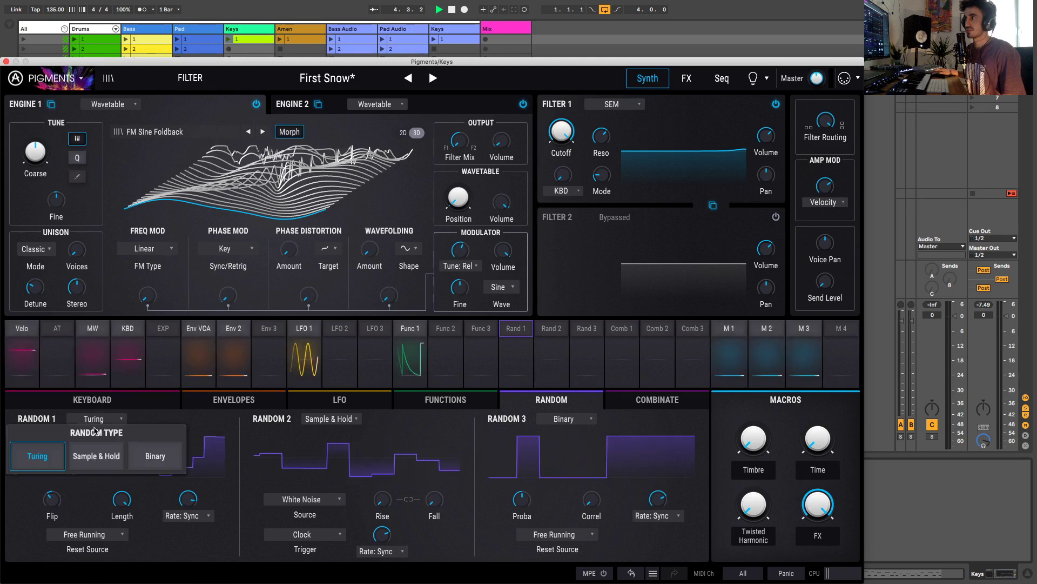
click(98, 455)
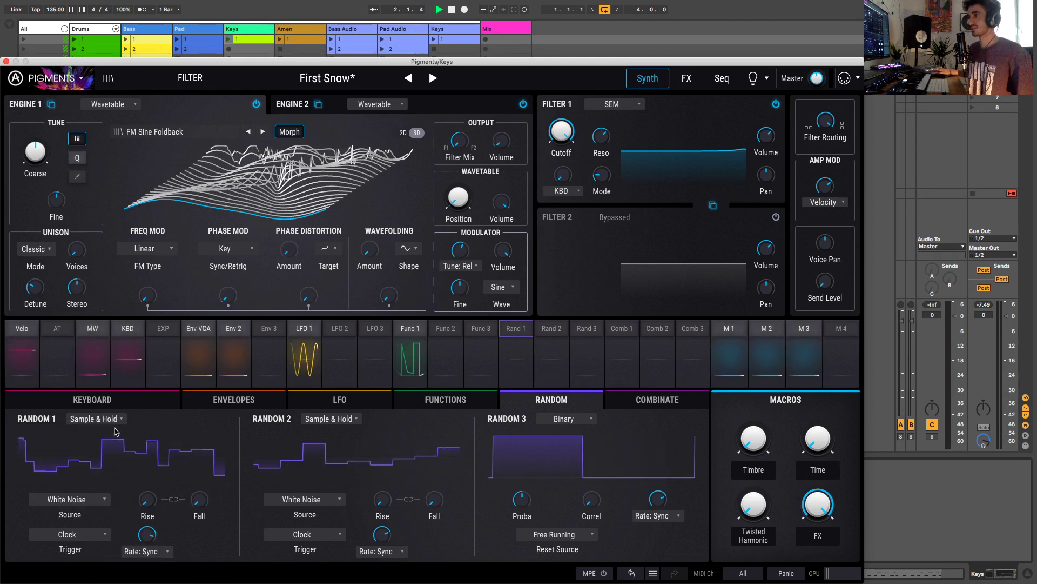
click(100, 498)
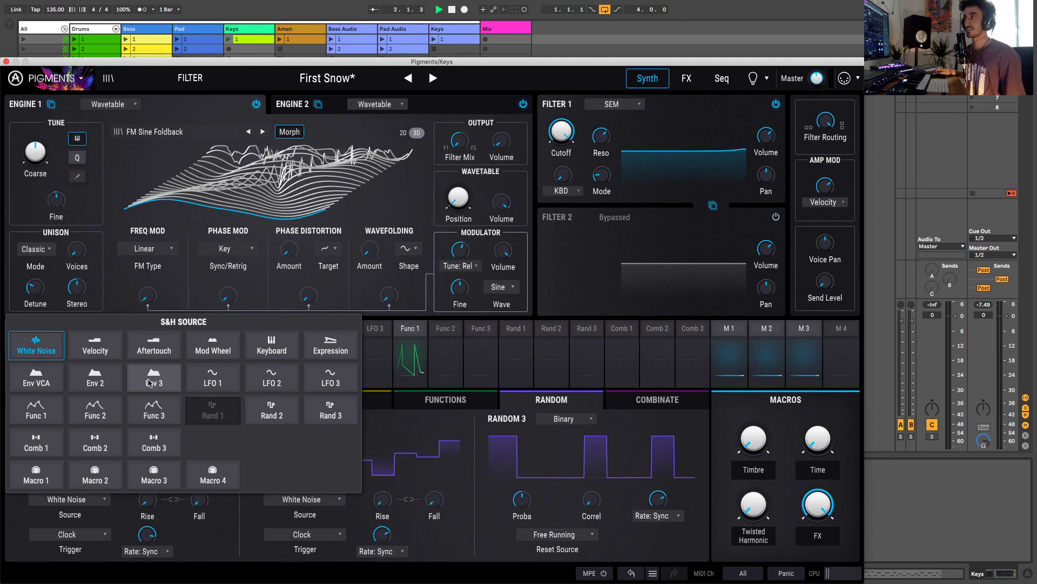
click(171, 508)
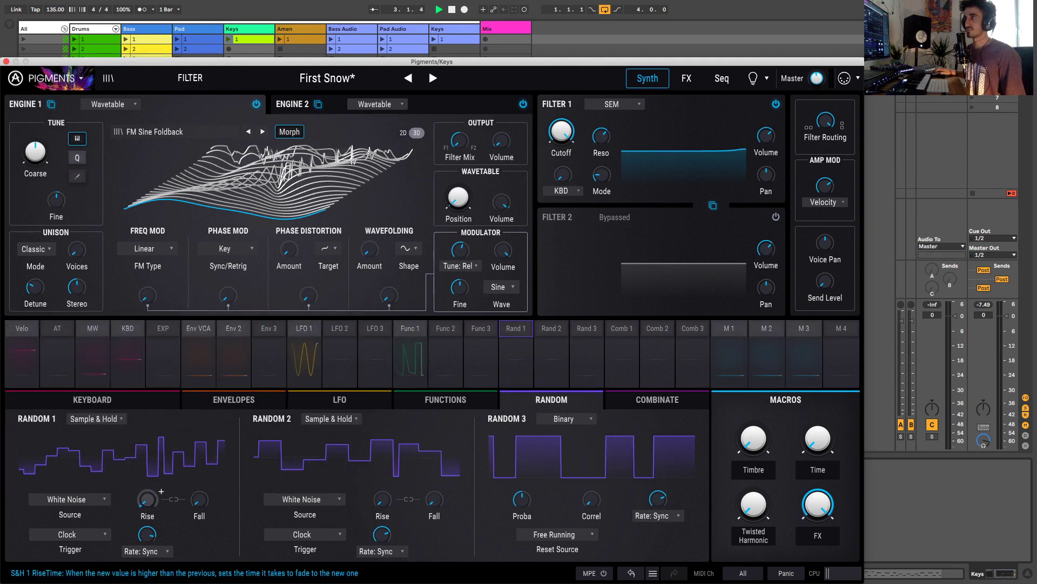
Step: Try longer Rise and Fall times on Random 1's Sample & Hold and reset both
drag(199, 507, 139, 505)
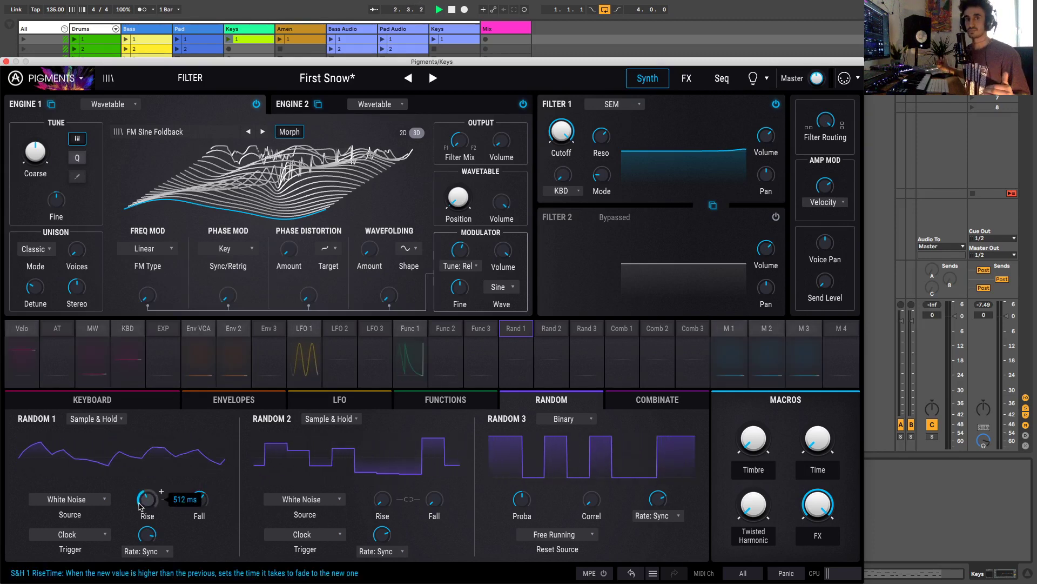
drag(143, 505, 161, 491)
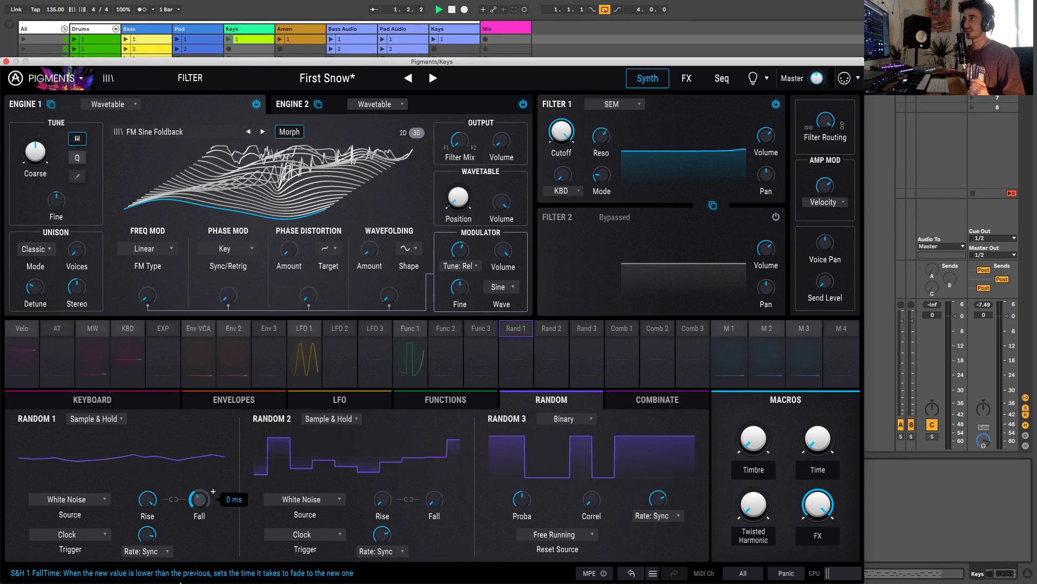
double_click(152, 500)
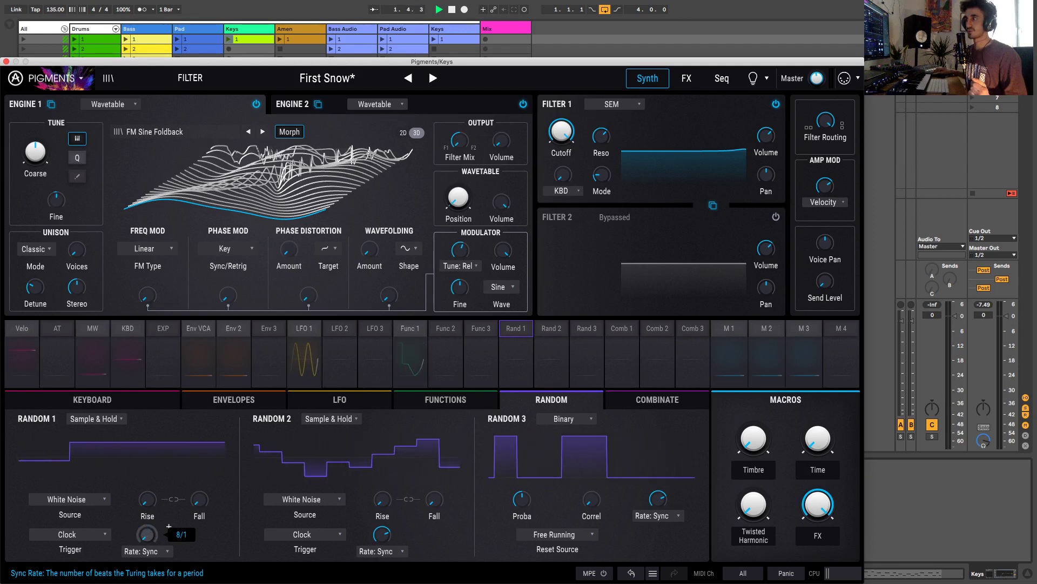
Step: Set Random 1's rate type to Hertz, slow its rate and review the other rate types
click(135, 551)
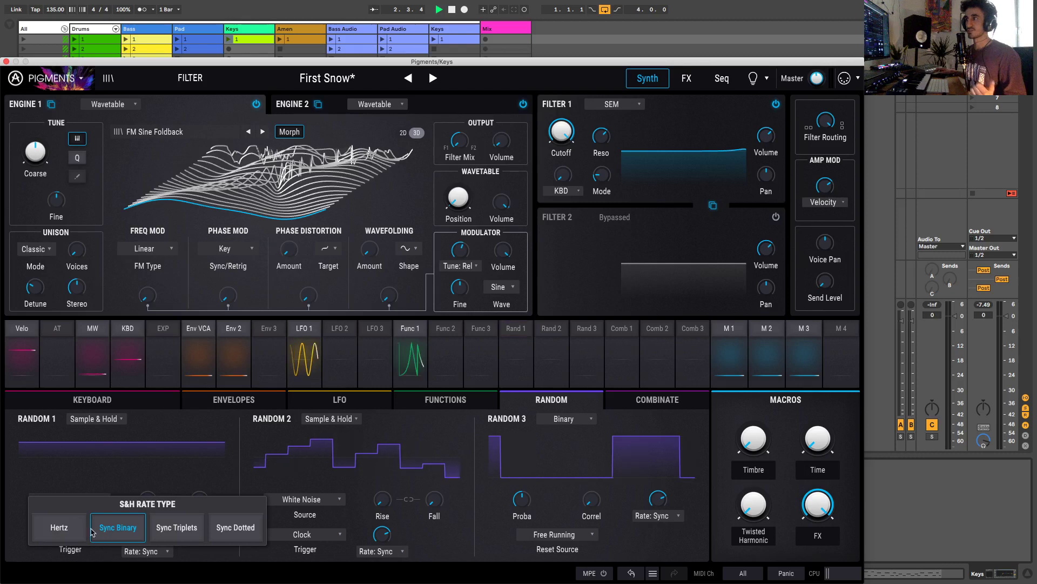
click(59, 527)
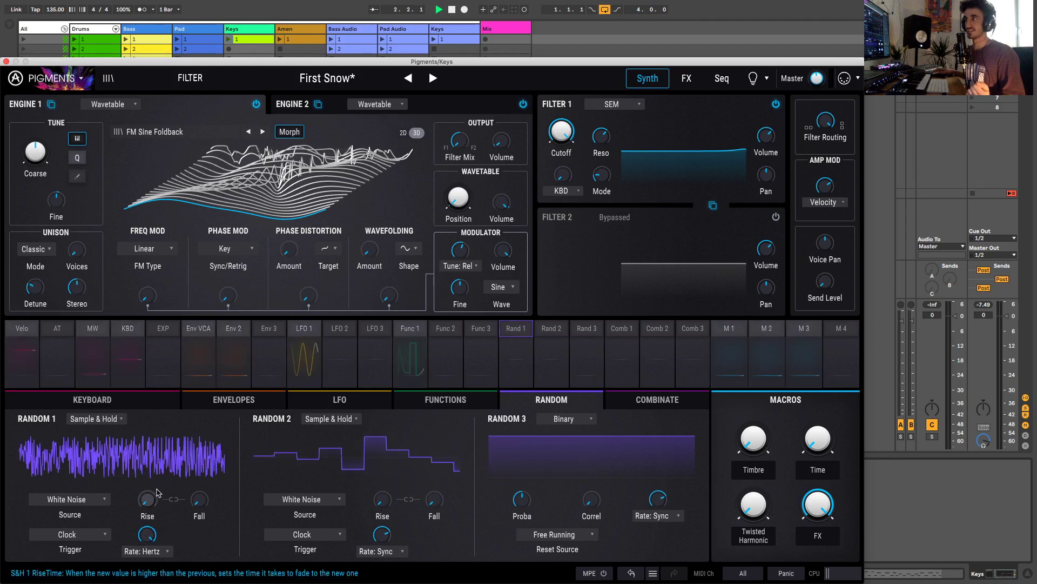
drag(143, 535, 143, 537)
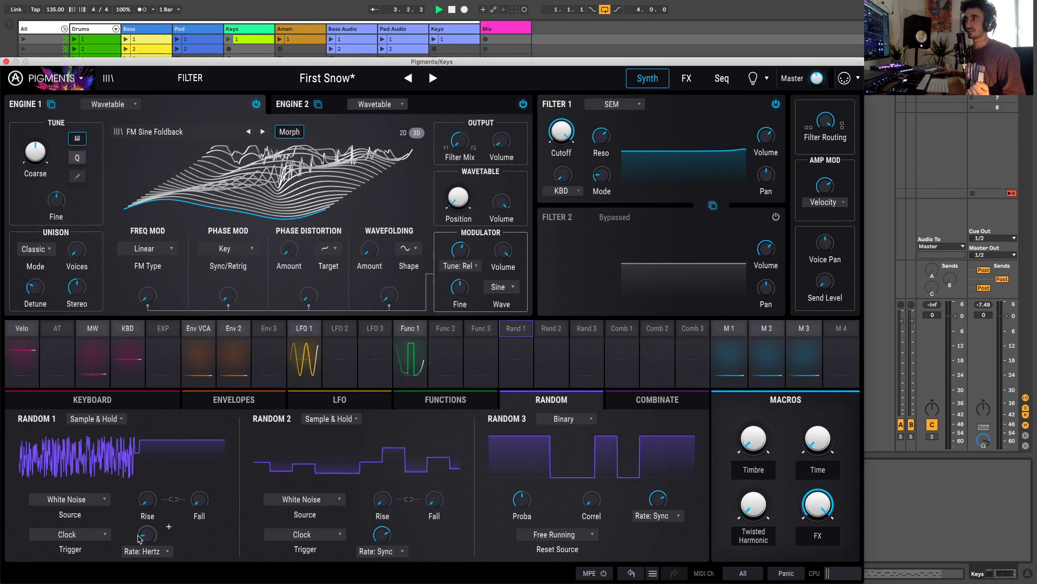
click(142, 551)
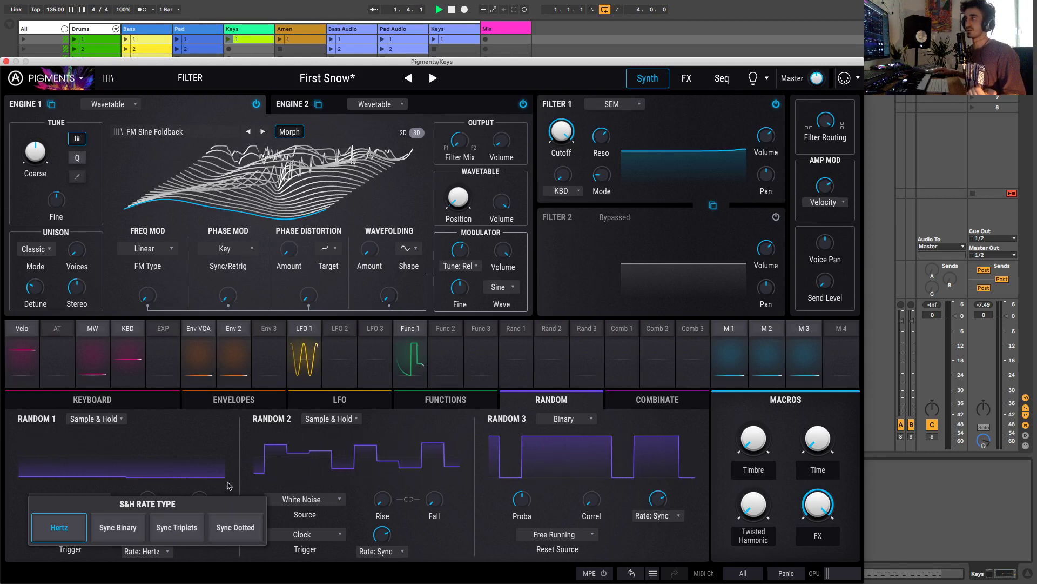
click(150, 551)
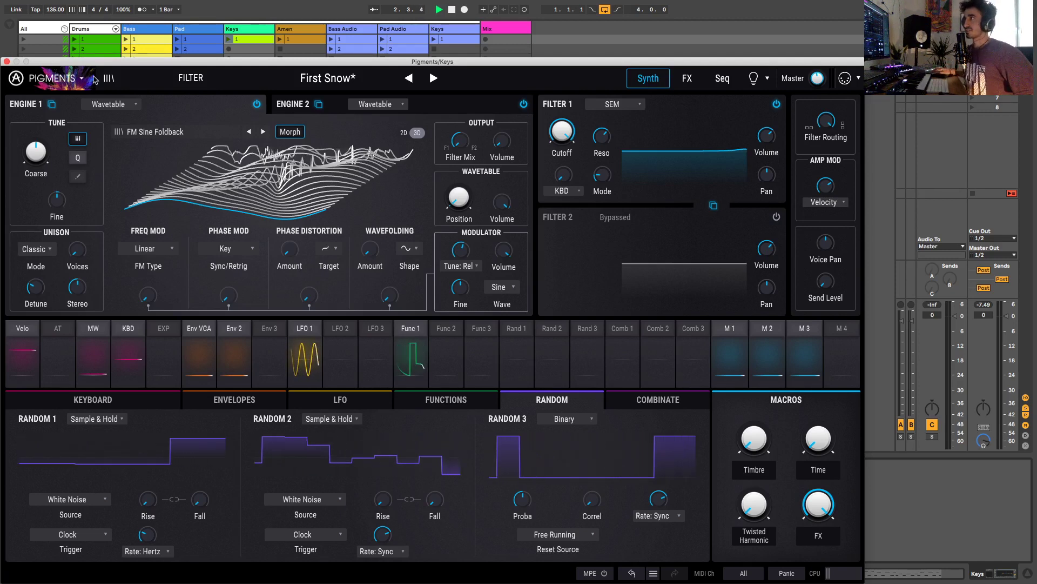
Step: Change Engine 1 to a Sample engine and load Drum Loop - Break from Drums & Percussion after trying the Electronic and Groove loops
click(108, 103)
click(157, 140)
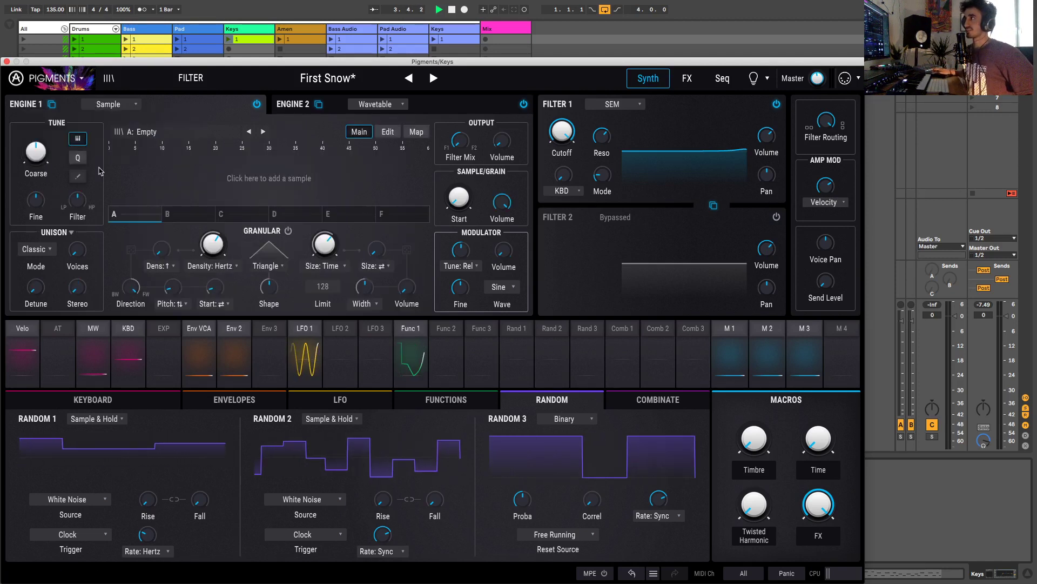
click(206, 143)
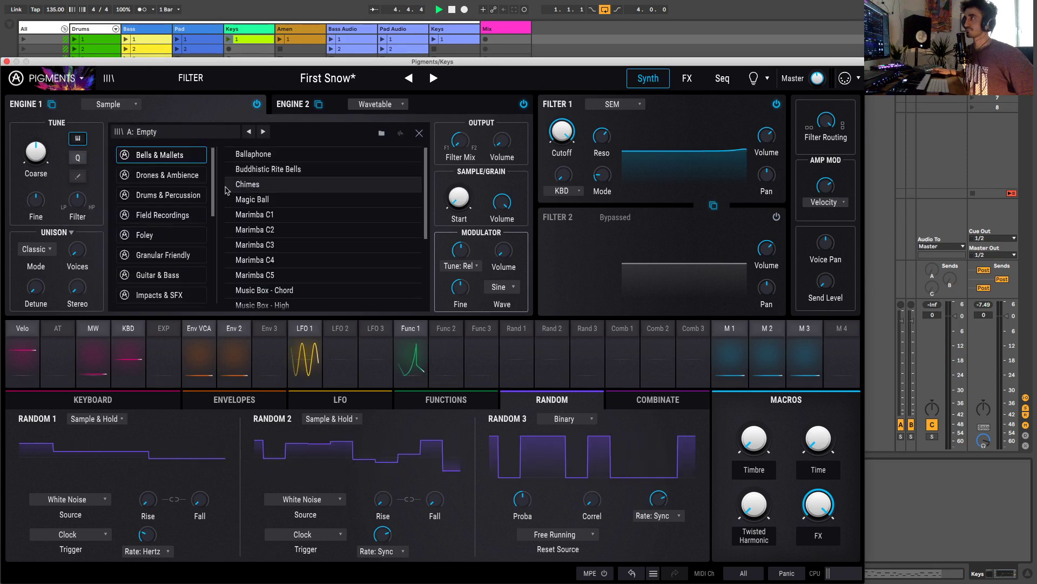
click(184, 194)
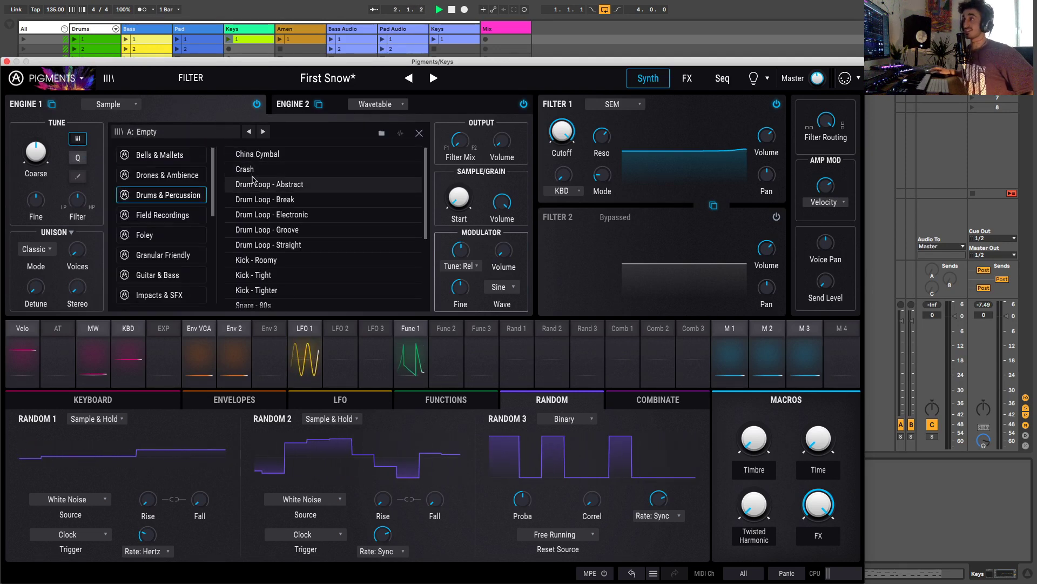
click(289, 216)
click(287, 199)
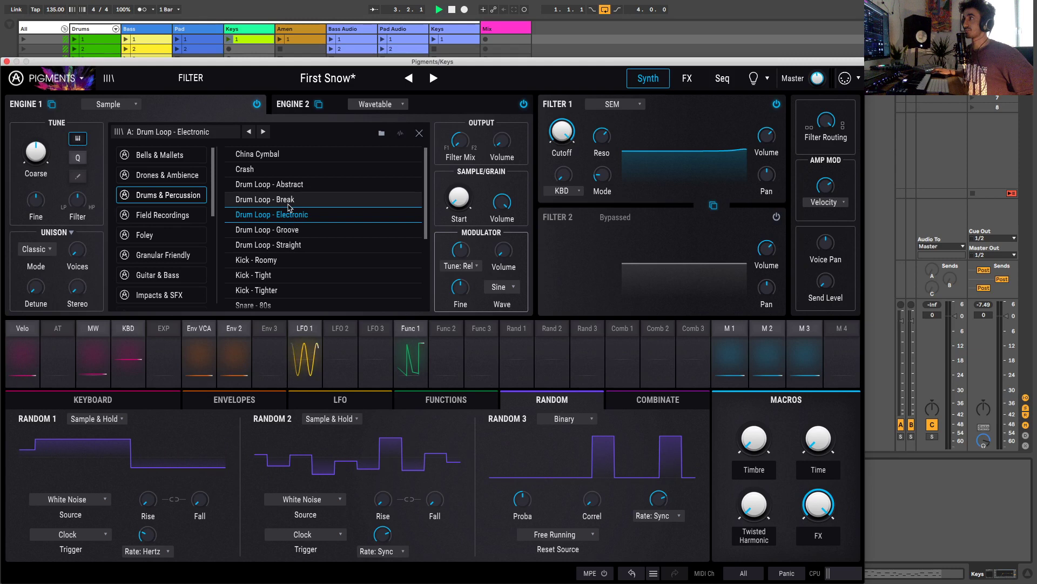
click(287, 230)
double_click(287, 199)
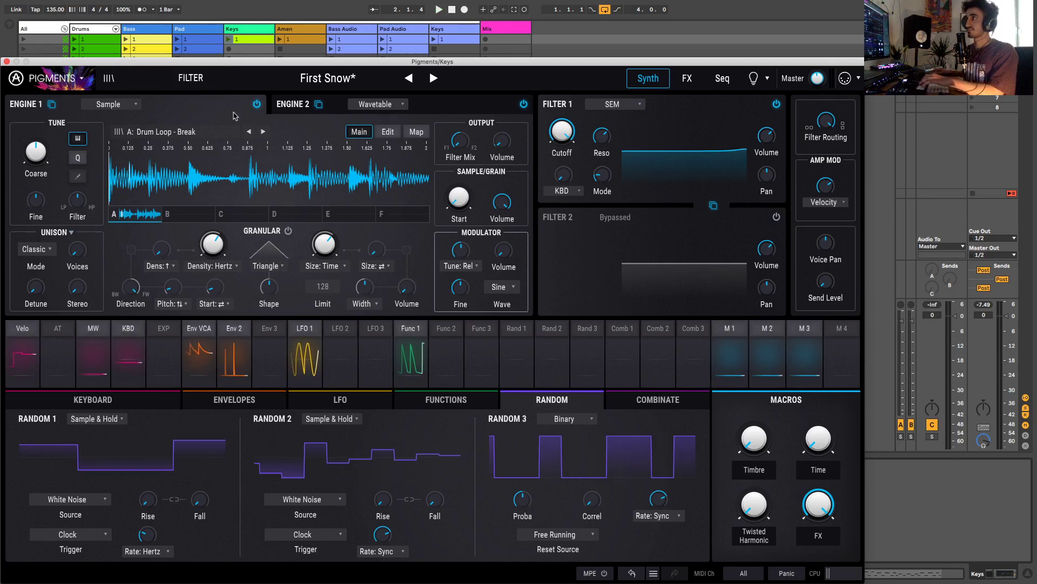
Step: Nudge the Pigments window slightly and bring up Engine 2's wavetable settings
mouse_move(244, 71)
mouse_down()
mouse_move(638, 2)
mouse_move(553, 22)
mouse_move(248, 22)
mouse_move(239, 100)
mouse_move(257, 68)
mouse_up()
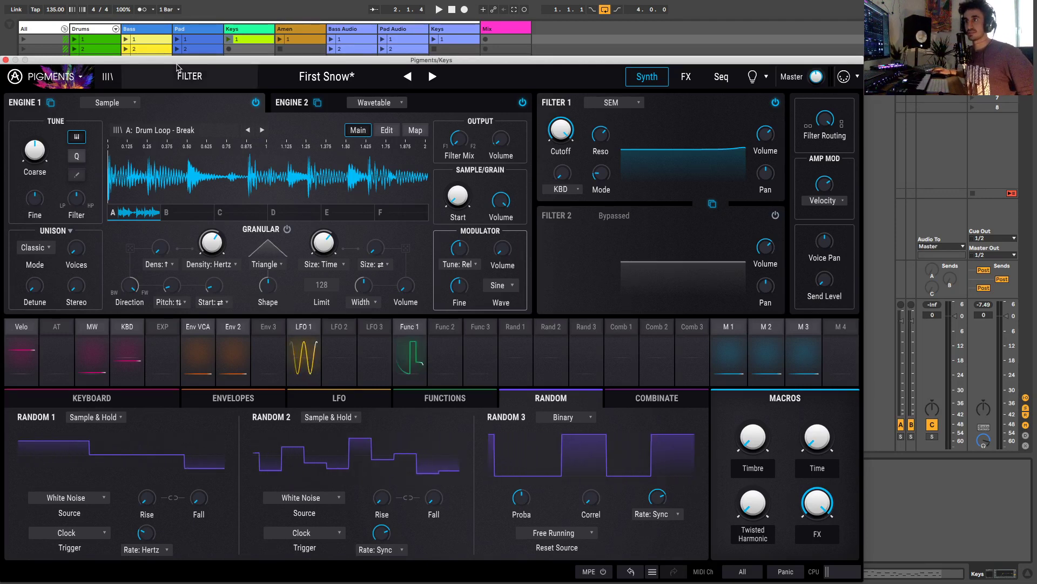
click(291, 104)
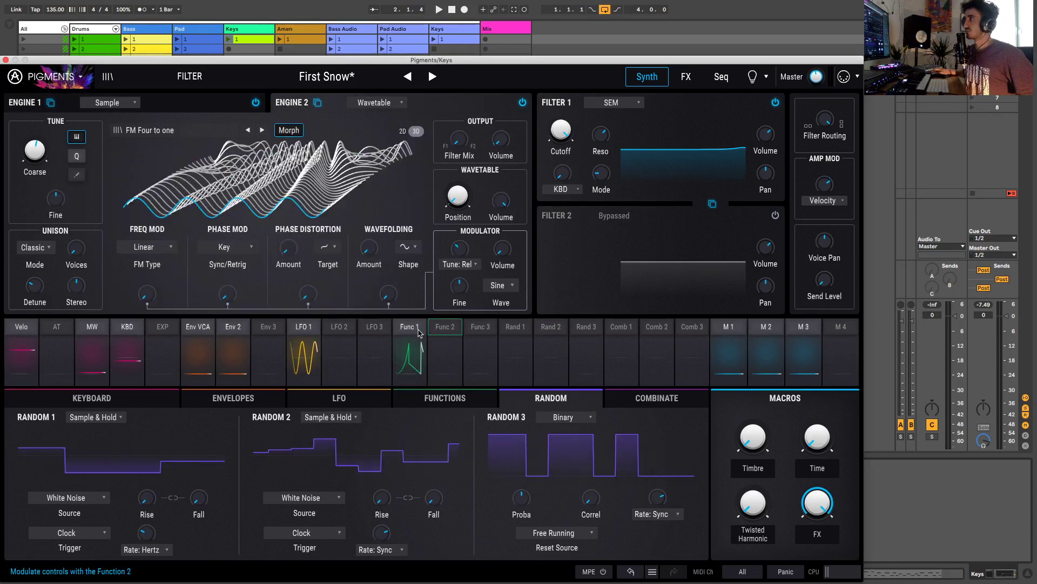
click(446, 328)
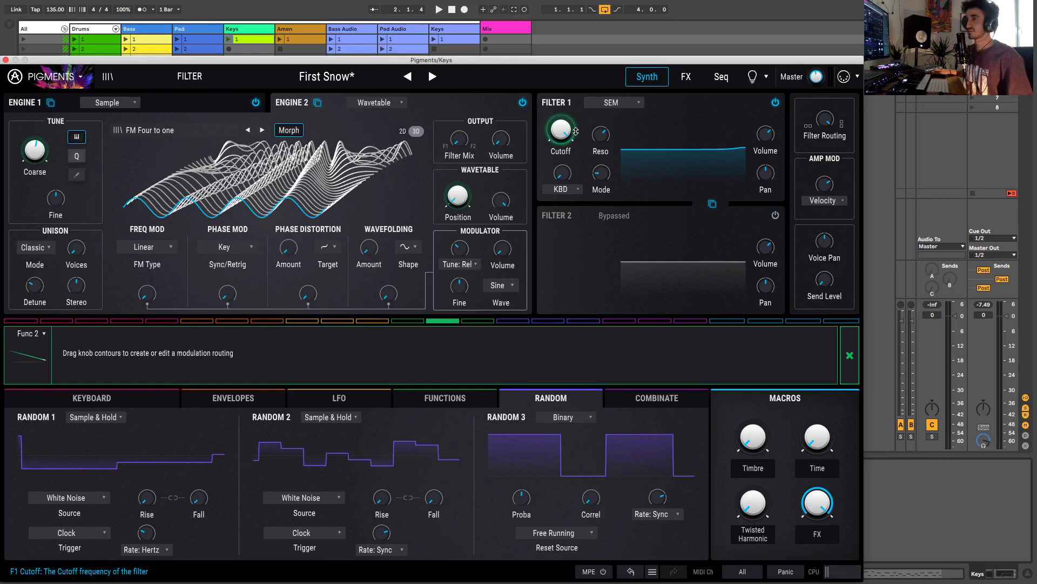
mouse_move(575, 131)
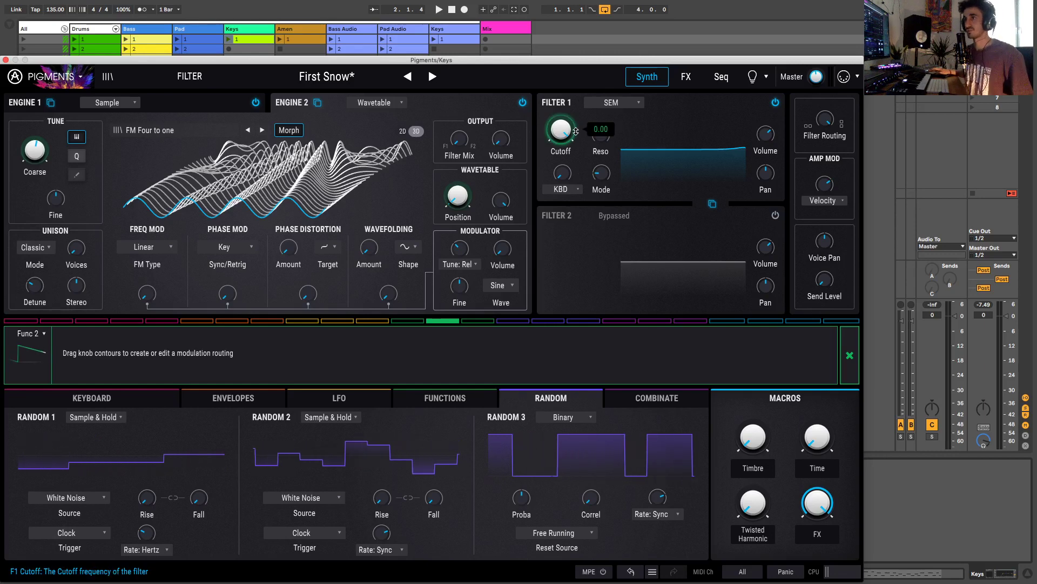
click(849, 355)
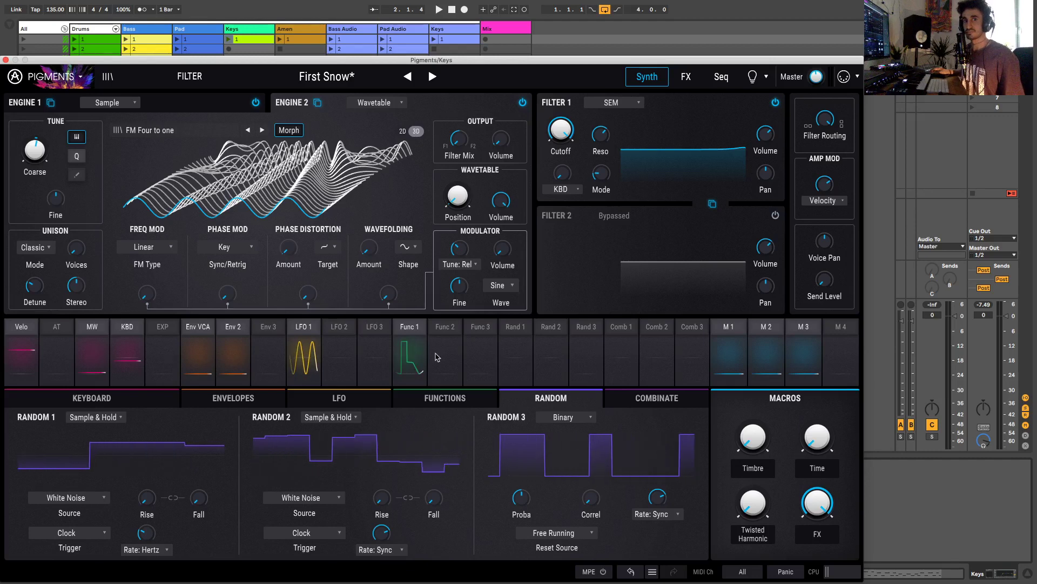
Step: Lower Filter 1's cutoff and modulate it with Function 2 at an amount of 0.39
click(449, 328)
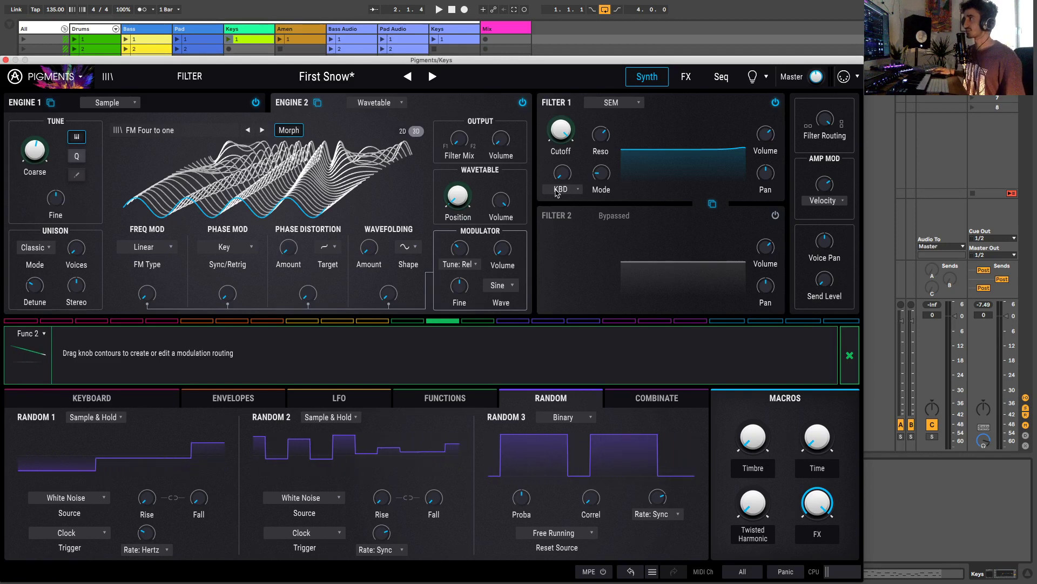
mouse_move(561, 130)
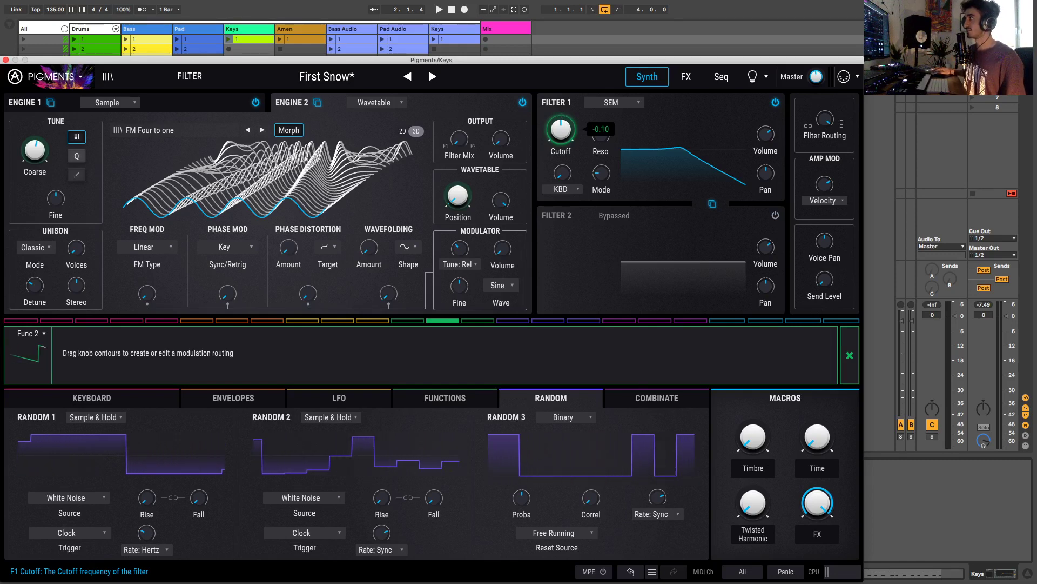
mouse_move(563, 115)
mouse_down()
mouse_move(562, 124)
mouse_move(562, 115)
mouse_up()
drag(563, 116, 563, 116)
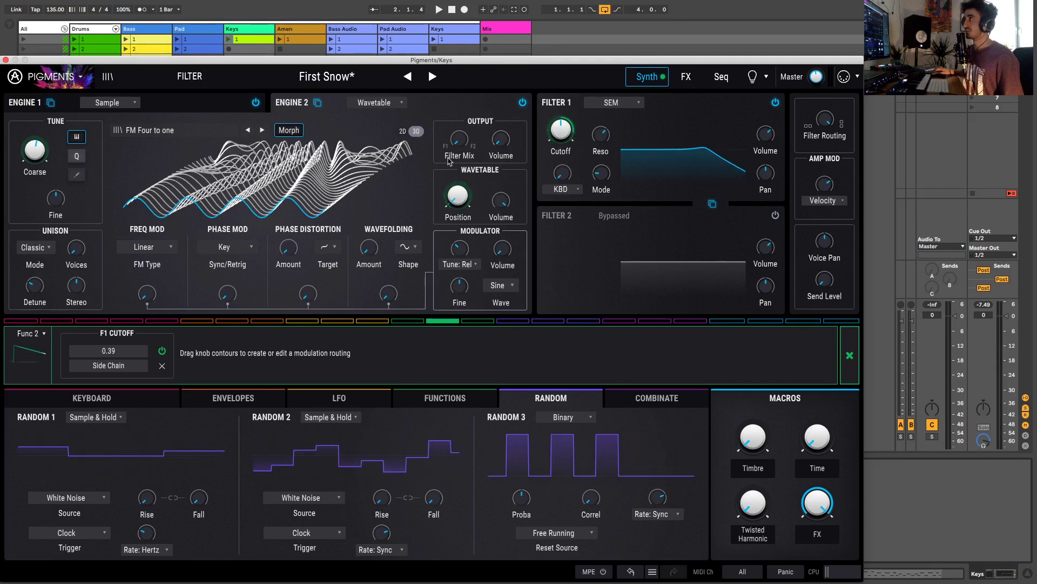
Step: Route Function 2 to Engine 2's Filter Mix at 0.00 and to its wavetable FM amount at -0.13
mouse_move(459, 135)
mouse_down()
mouse_move(459, 105)
mouse_move(452, 143)
mouse_up()
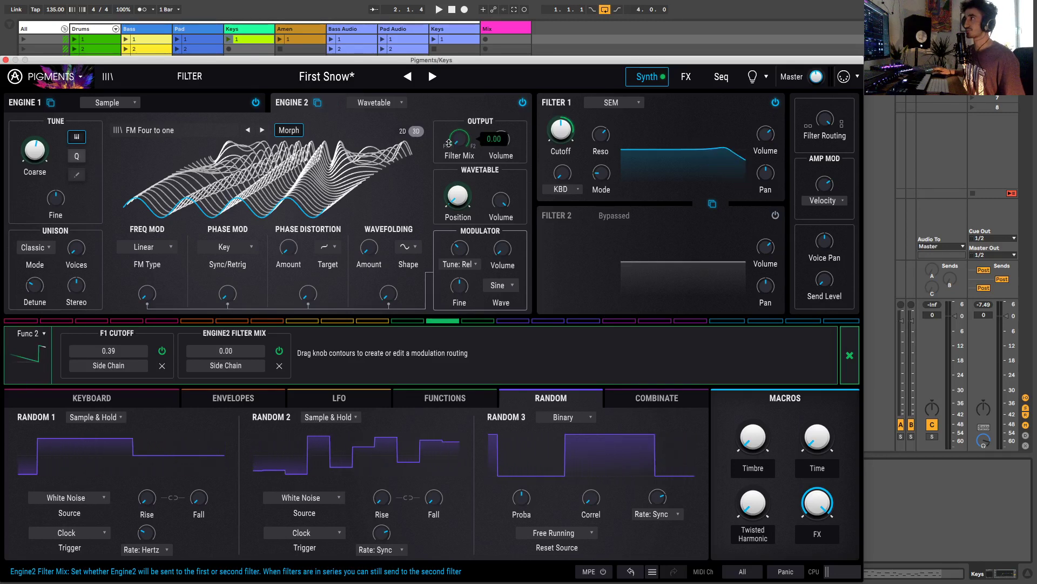
mouse_move(138, 294)
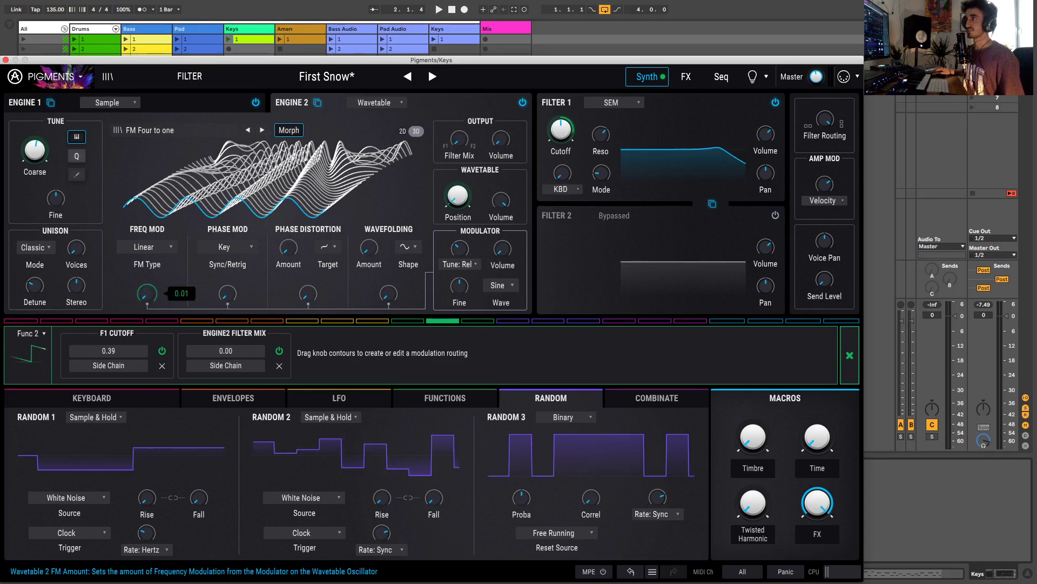
drag(139, 294, 142, 296)
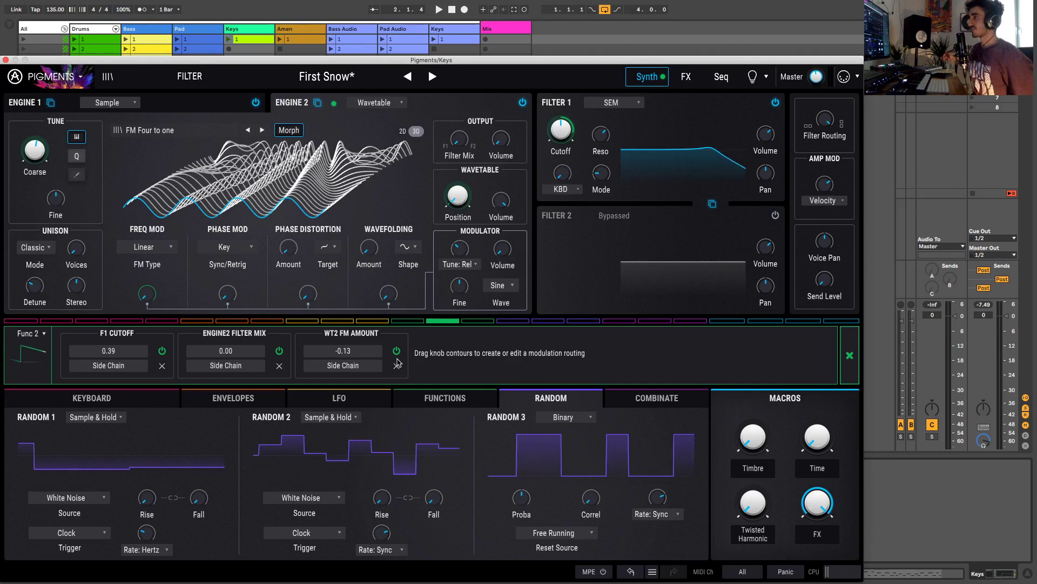
Step: Look over the Function 1 curve and the reset source options of LFO 2
click(446, 398)
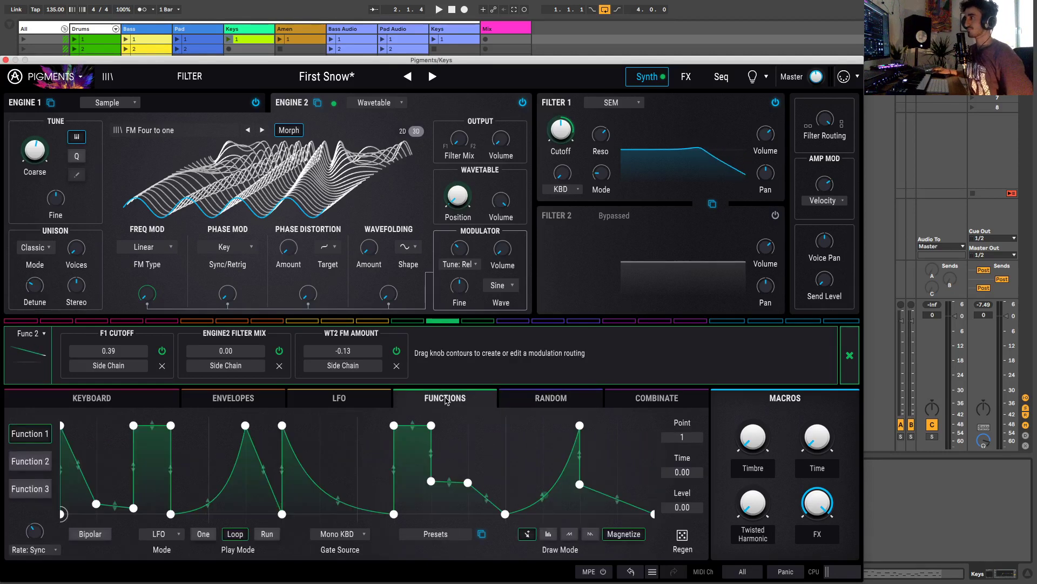
click(332, 398)
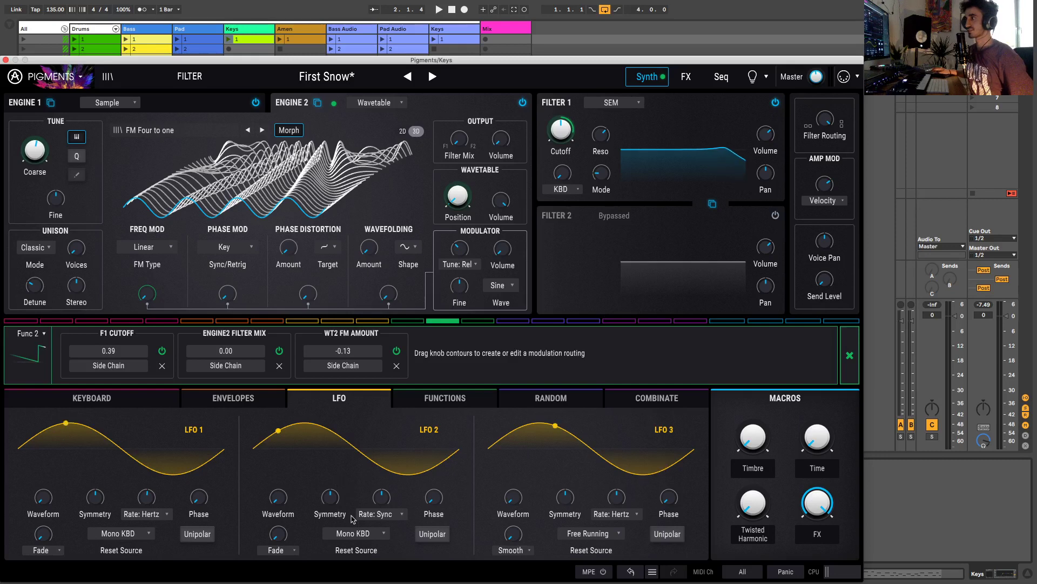
click(387, 534)
click(386, 534)
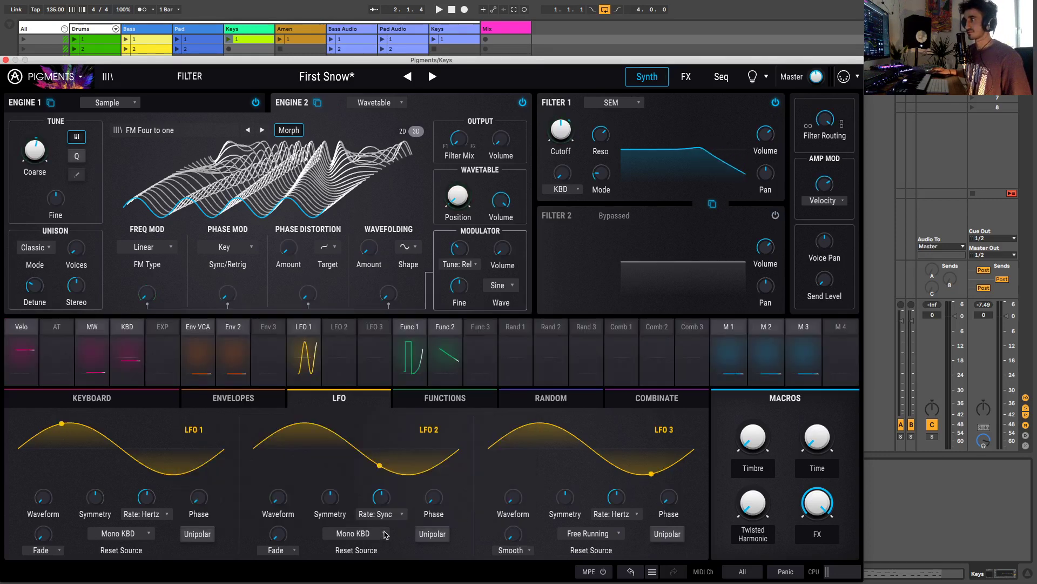
Step: Reshape Function 2 into a triangle by moving its peak to time 0.500 at level 1.00
click(428, 399)
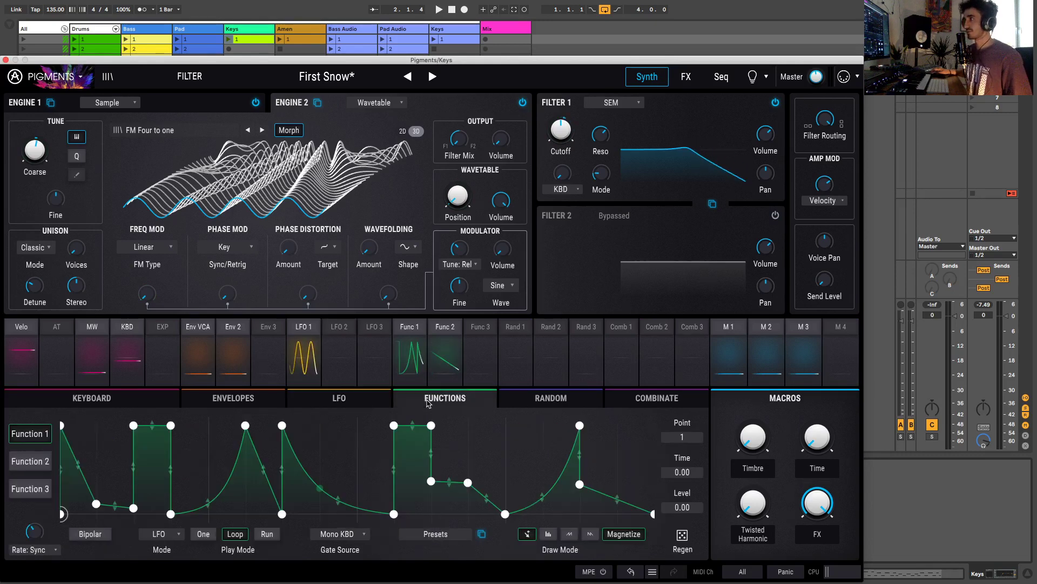
click(25, 463)
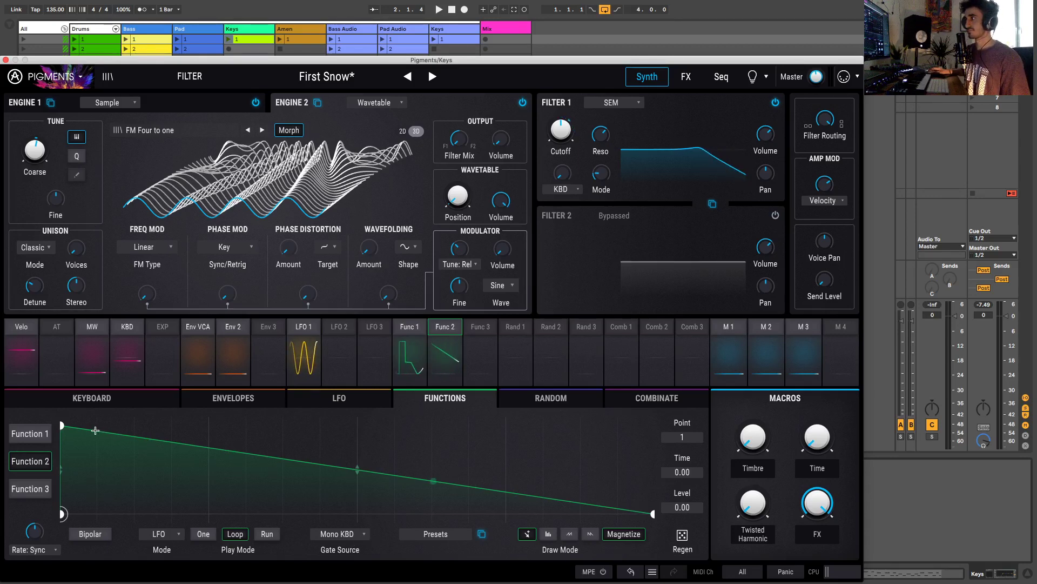
drag(62, 426, 356, 425)
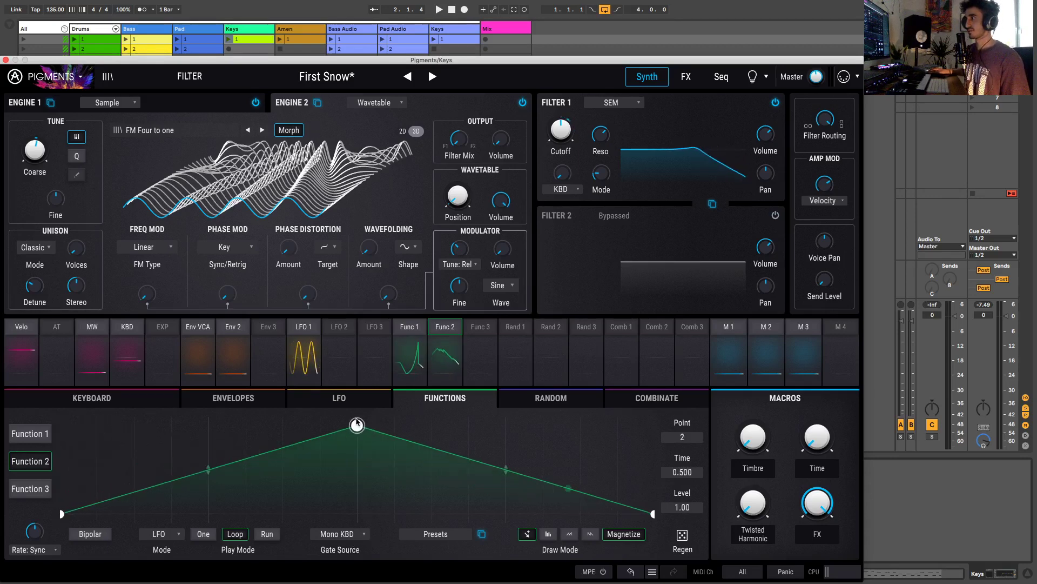
Step: Set Function 2's gate source to LFO 1 and show LFO 1's modulation routings
click(356, 536)
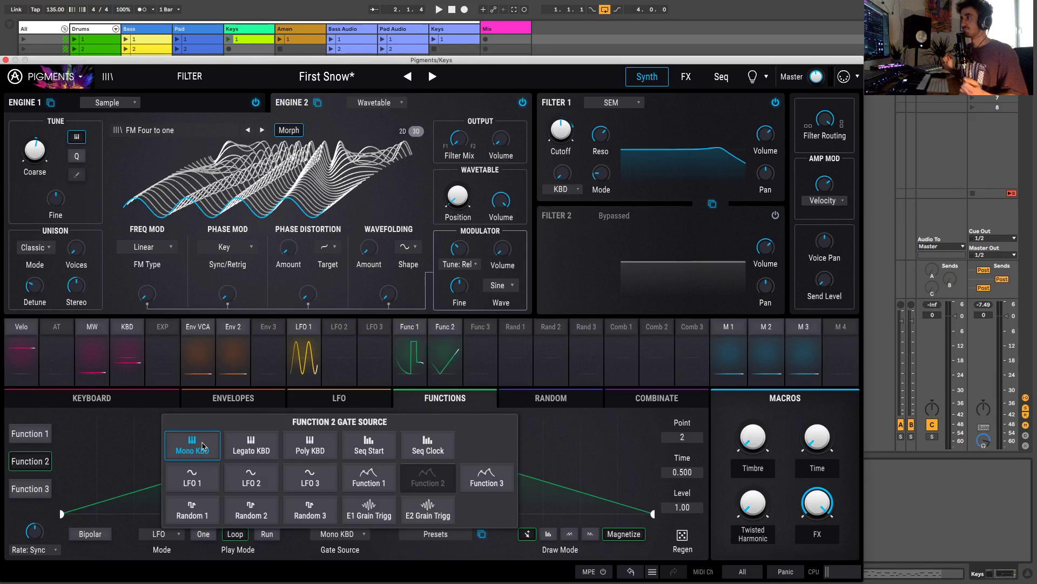
click(191, 480)
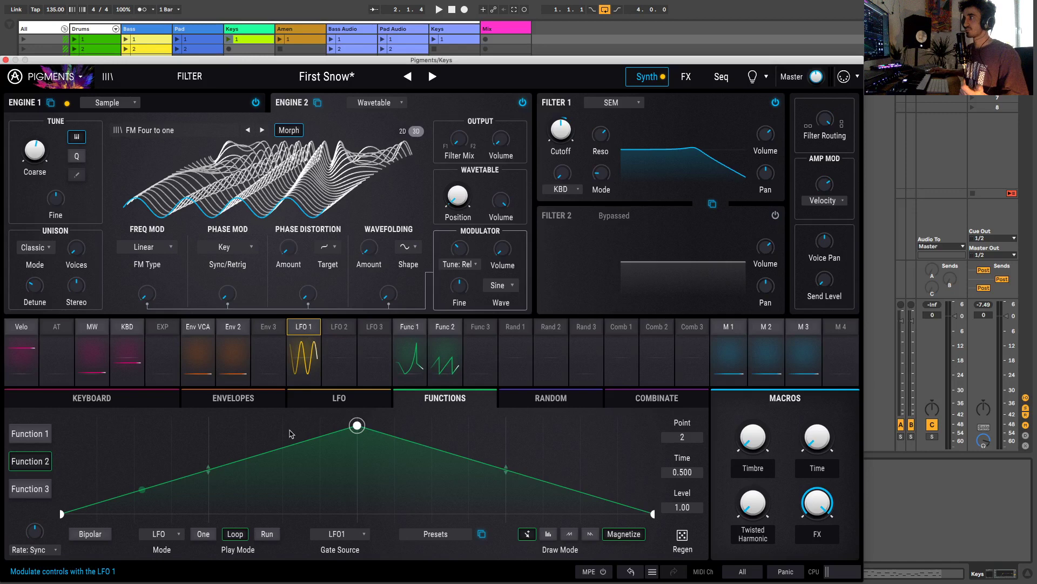
click(304, 337)
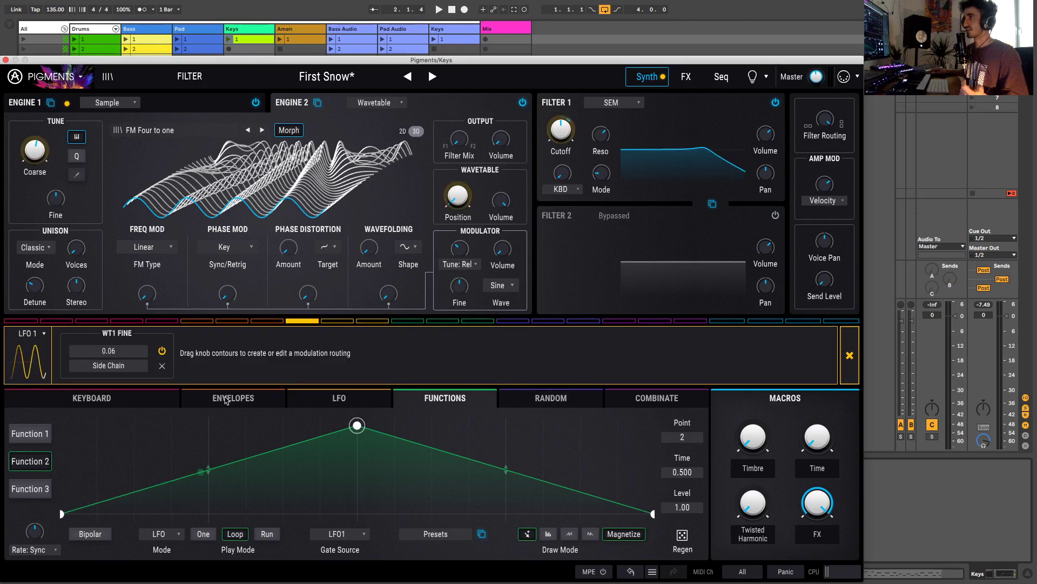
key(Escape)
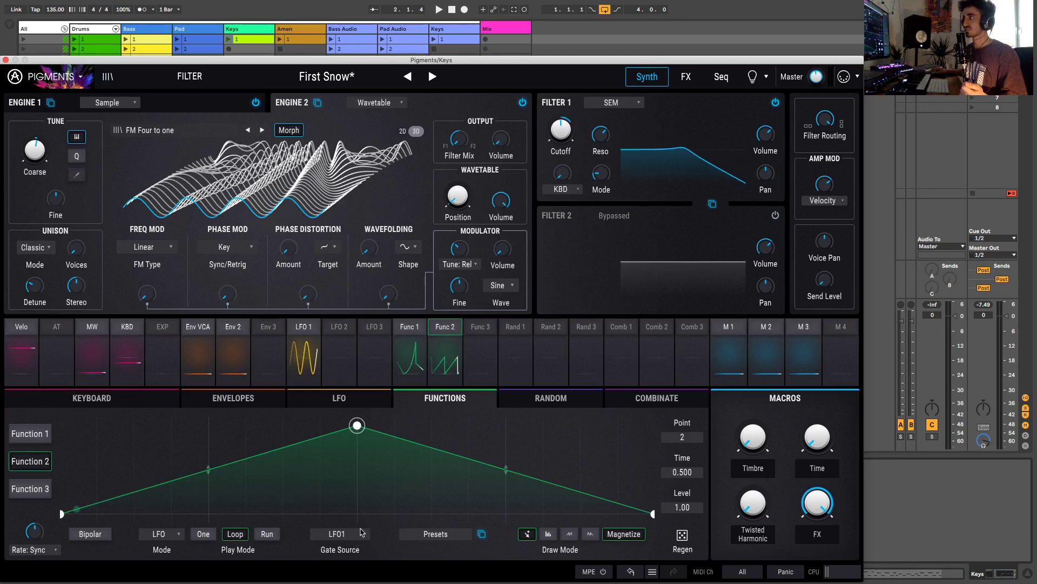
click(303, 351)
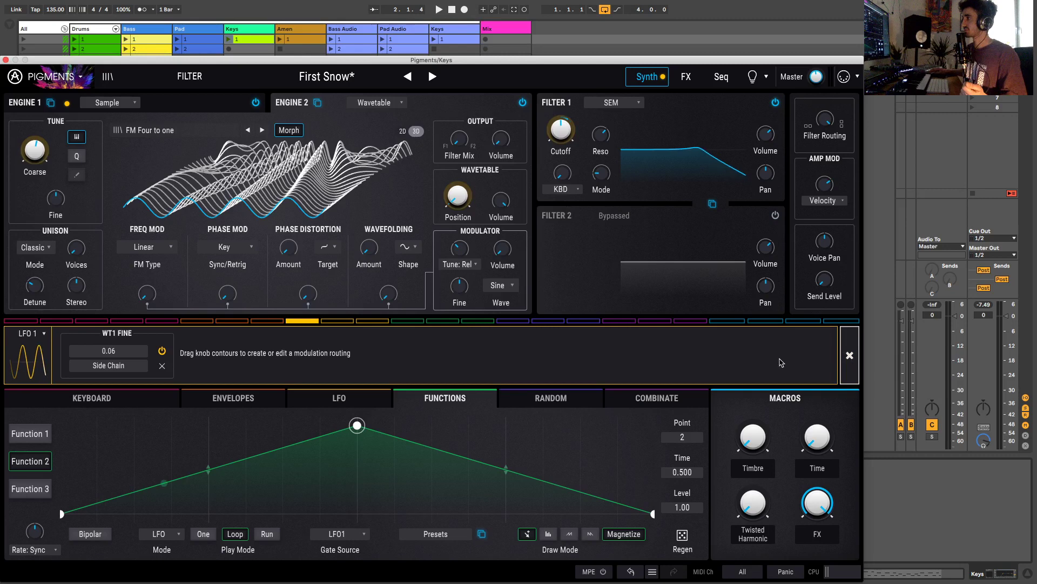
Step: Lower the rate of LFO 1
click(315, 399)
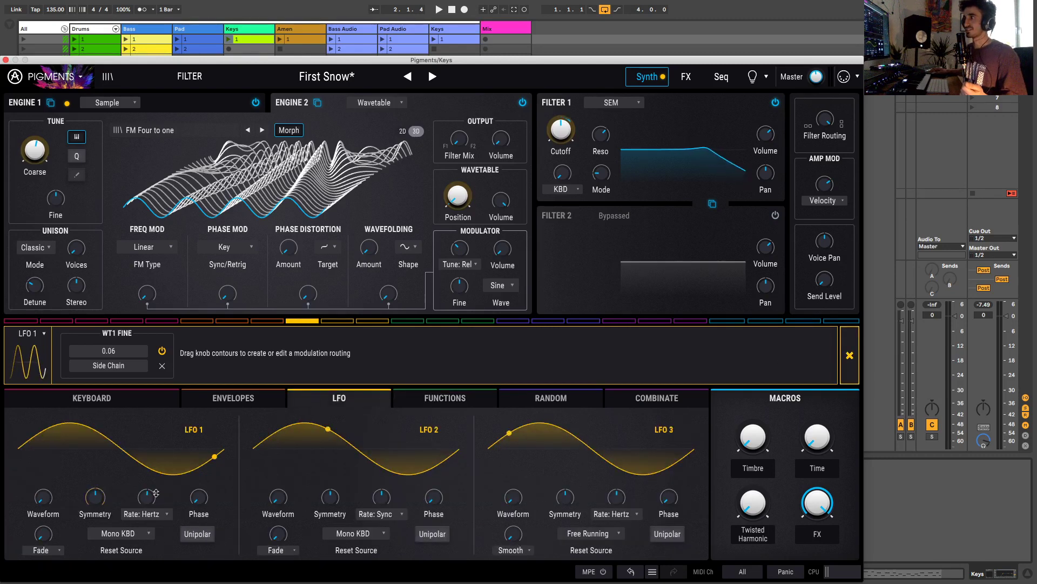
mouse_move(146, 497)
drag(146, 497, 146, 529)
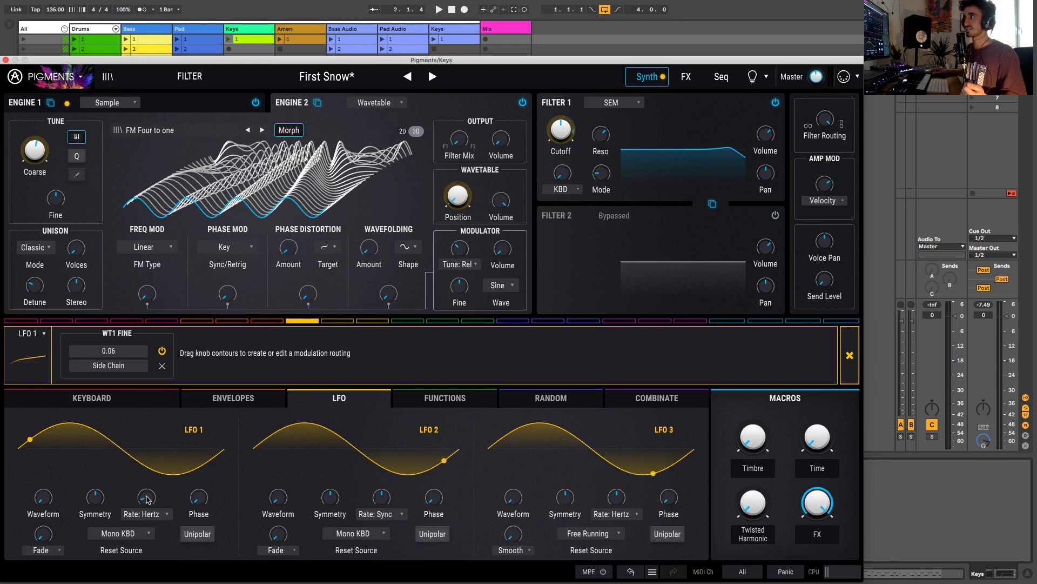
Step: Return Function 2's gate source to Mono KBD and bring the Pigments window back up
click(454, 399)
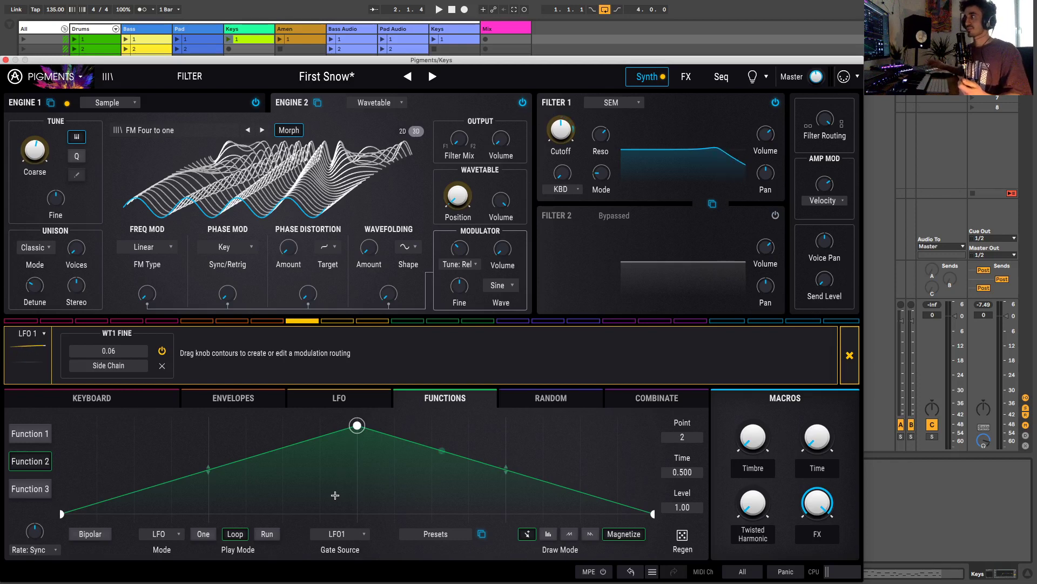
click(330, 535)
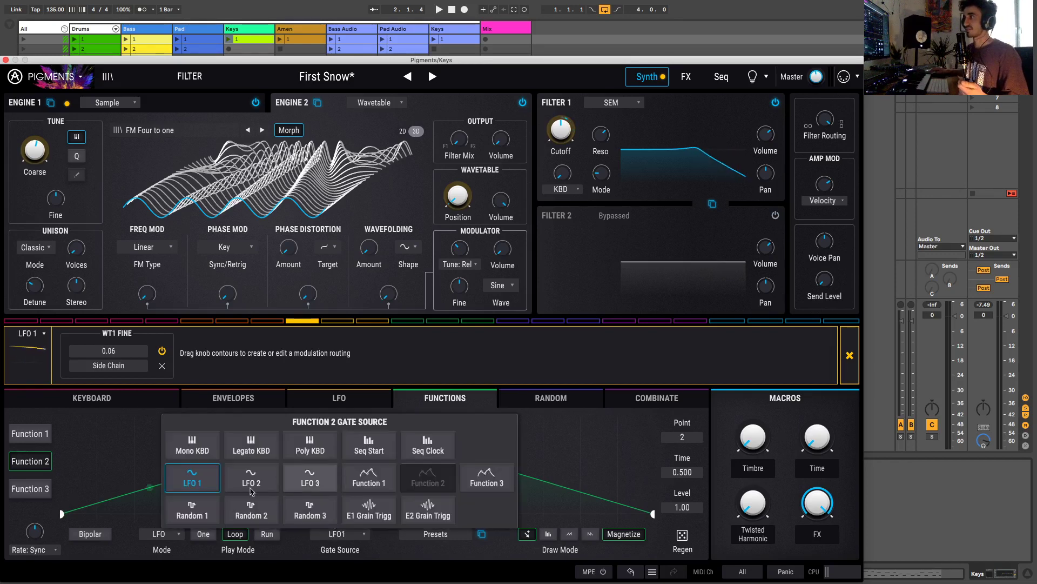
click(193, 444)
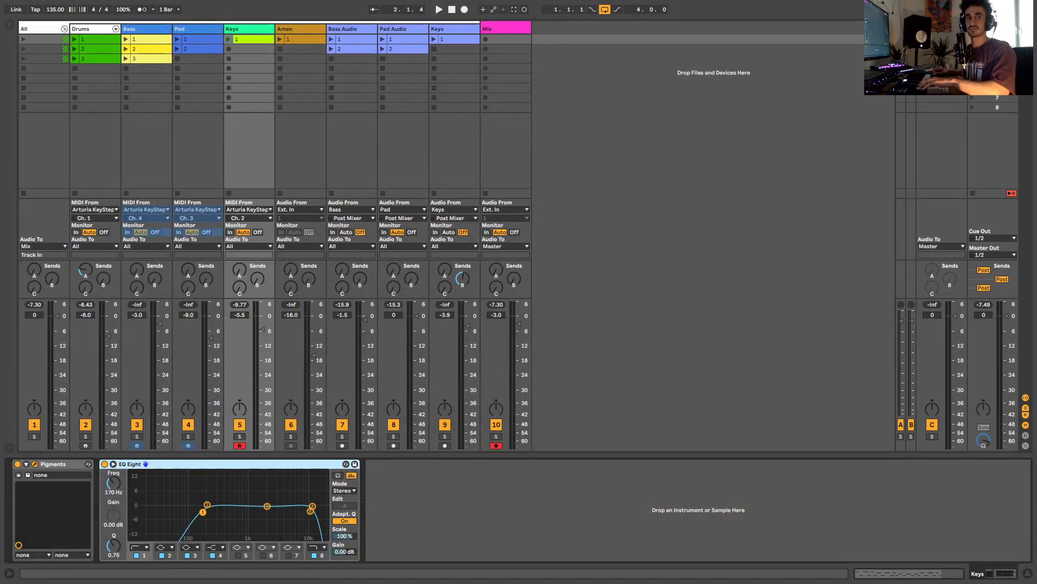
click(150, 73)
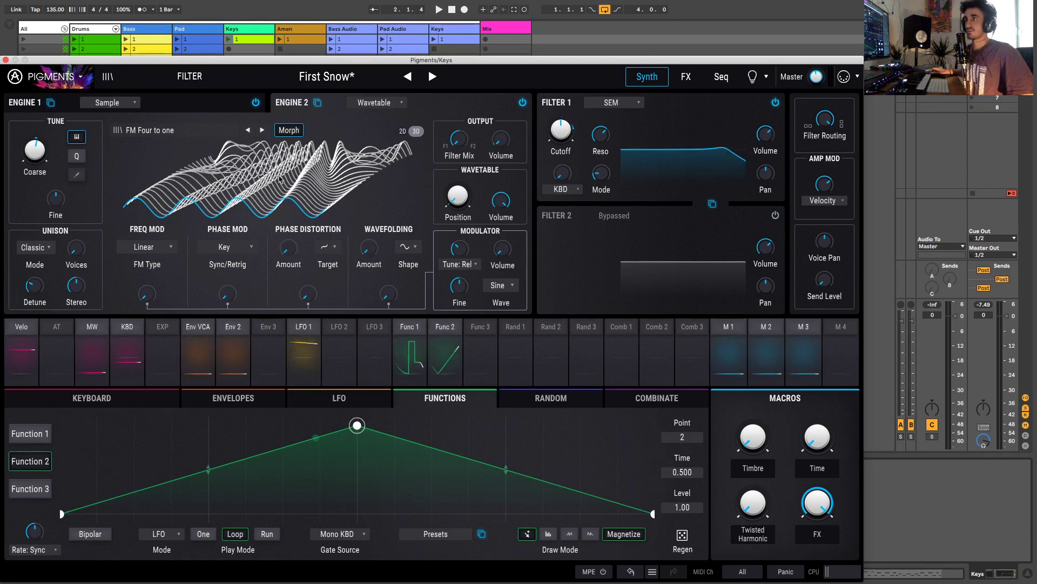
Step: Switch Engine 1 to the Wavetable type and return it to Sample
click(171, 112)
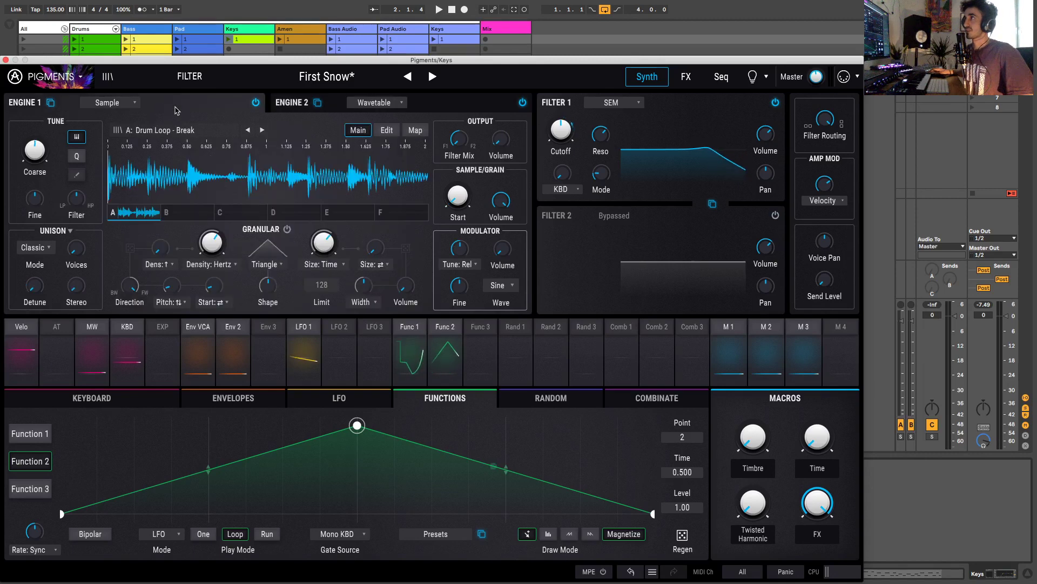
click(133, 108)
click(130, 142)
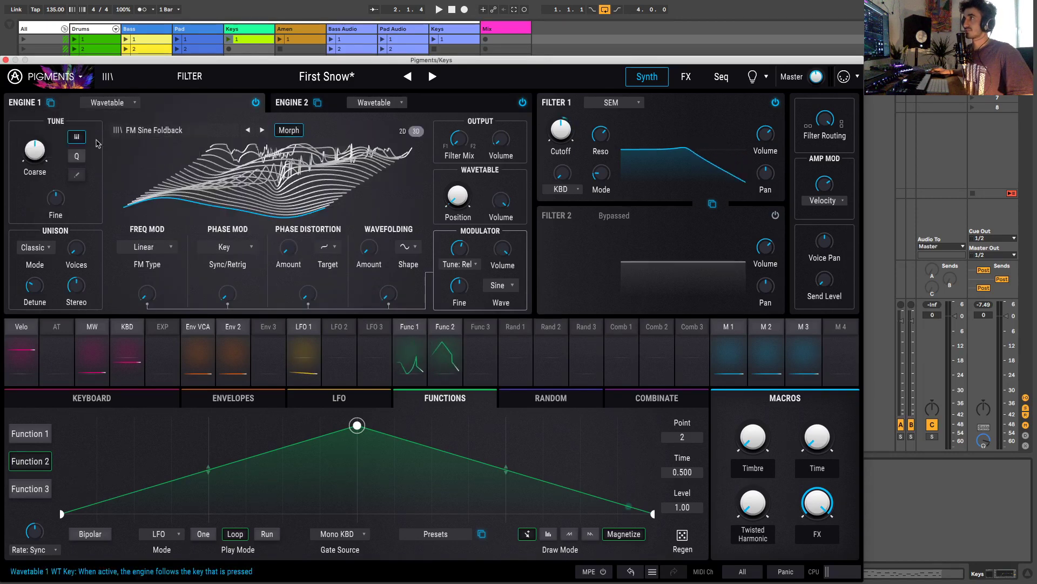
click(133, 103)
click(168, 141)
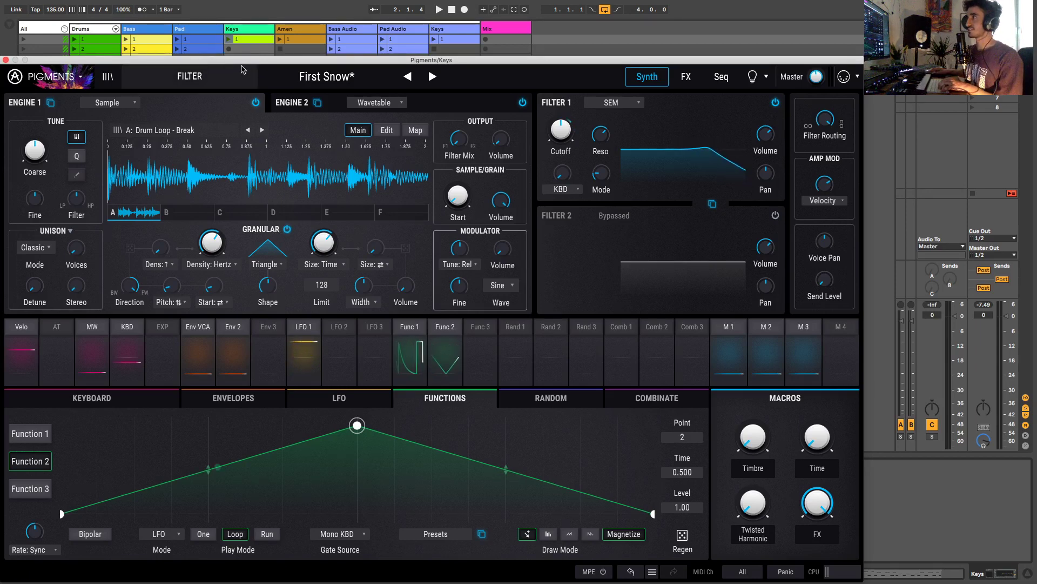
Step: Load the Marimba C1 sample from Bells & Mallets into Engine 1 of the First Snow preset
drag(207, 63, 504, 26)
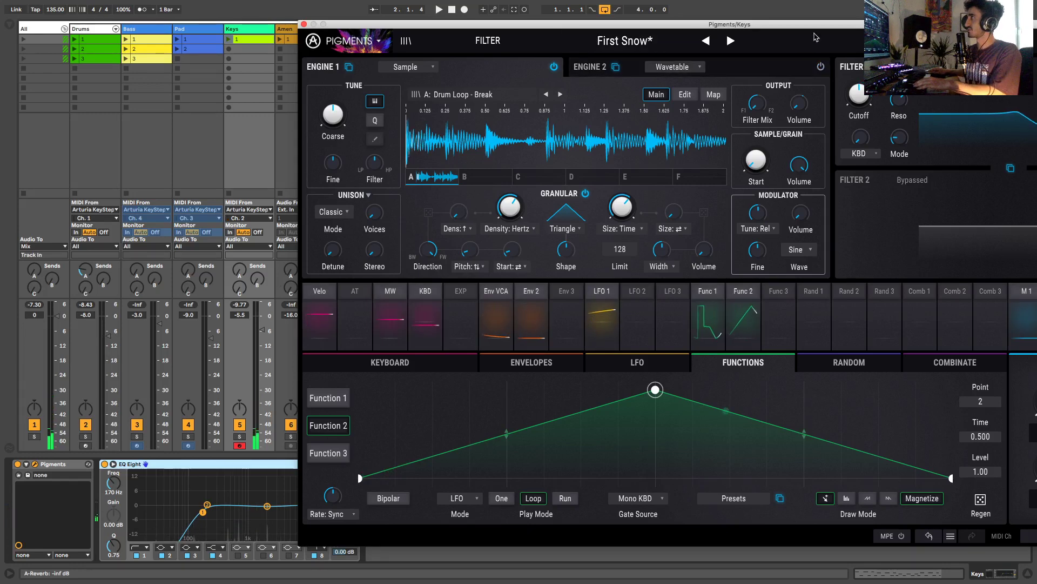
drag(815, 27, 530, 62)
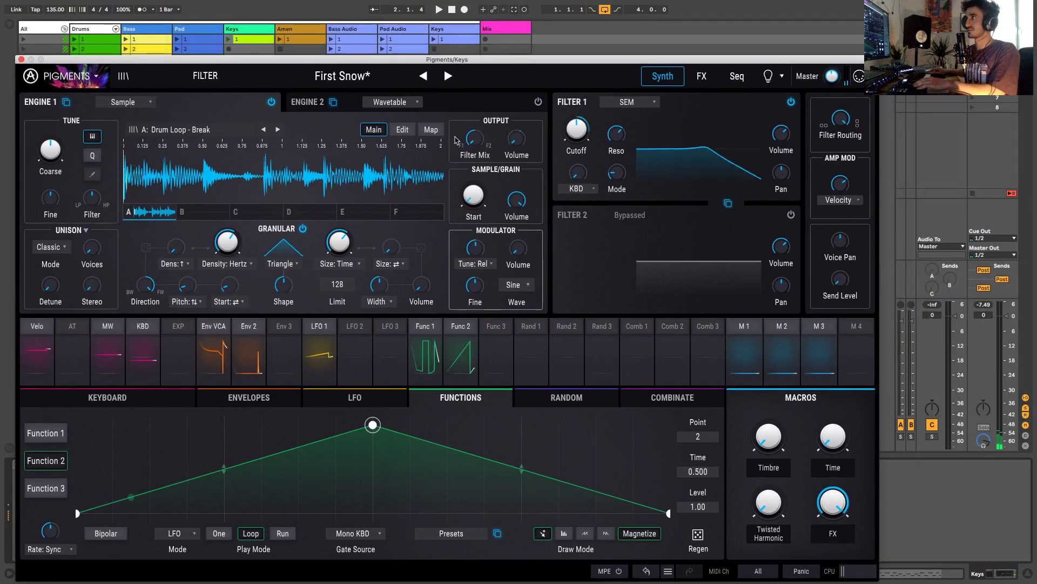
click(189, 144)
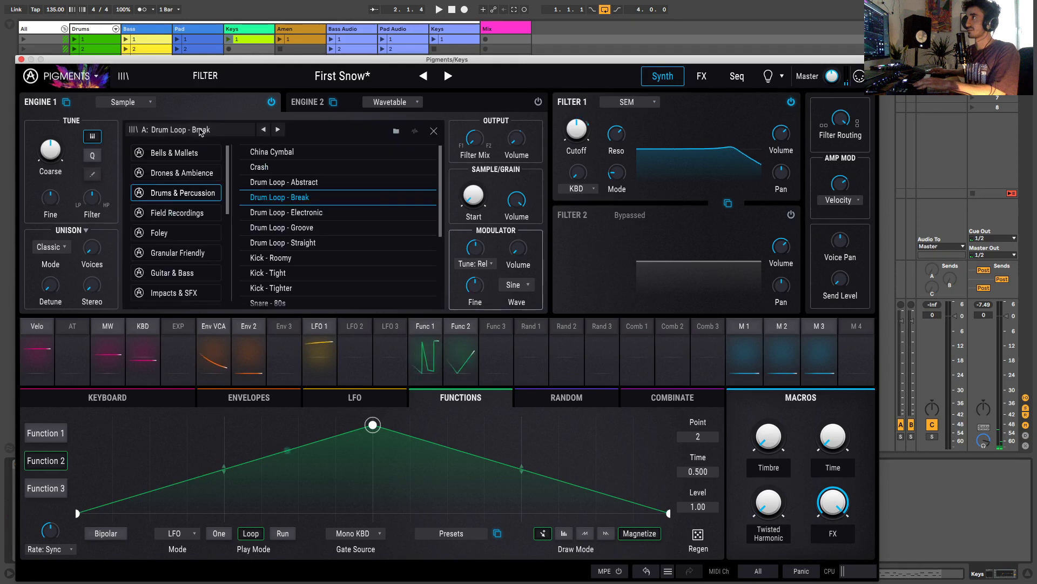
click(193, 154)
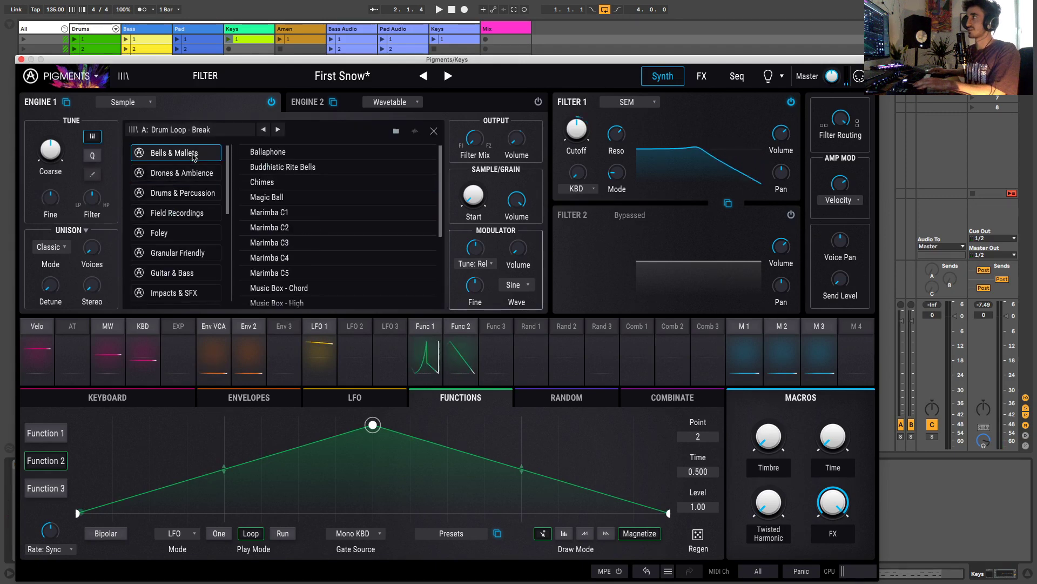
click(269, 212)
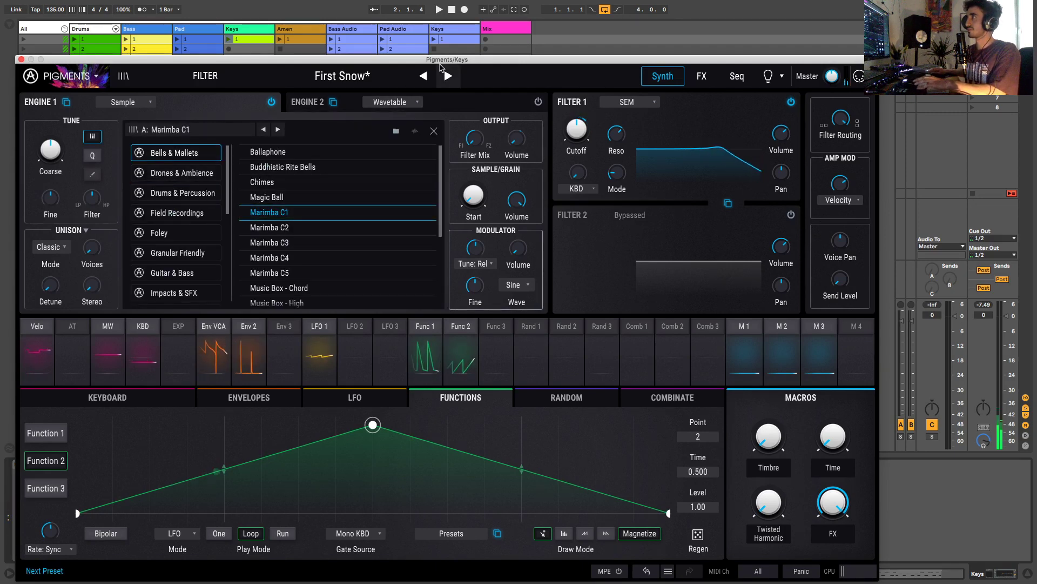
drag(457, 60, 741, 41)
drag(729, 42, 521, 35)
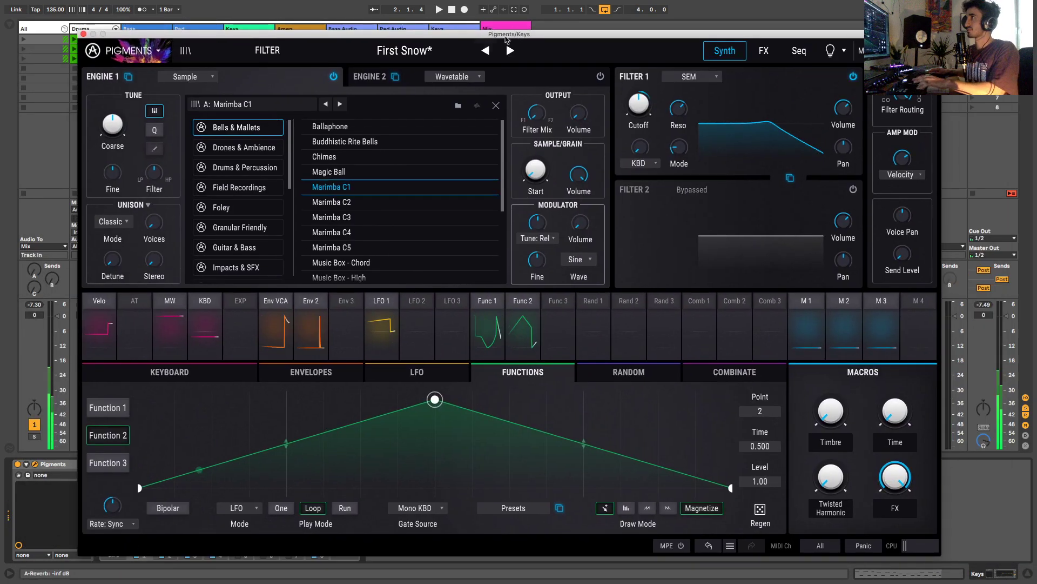
Step: Create a new default preset and change Engine 1's type to Sample
click(130, 51)
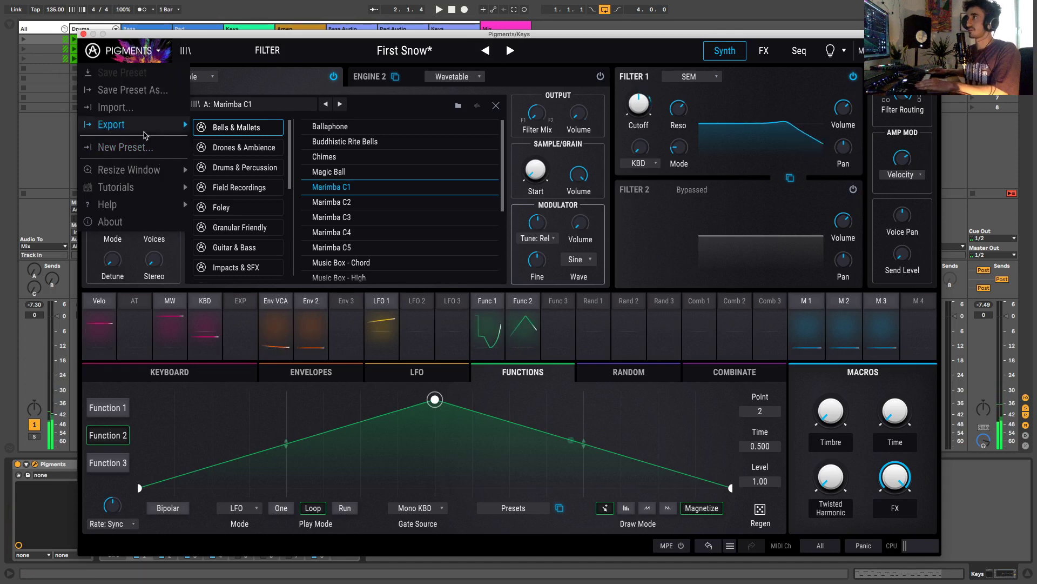
click(145, 149)
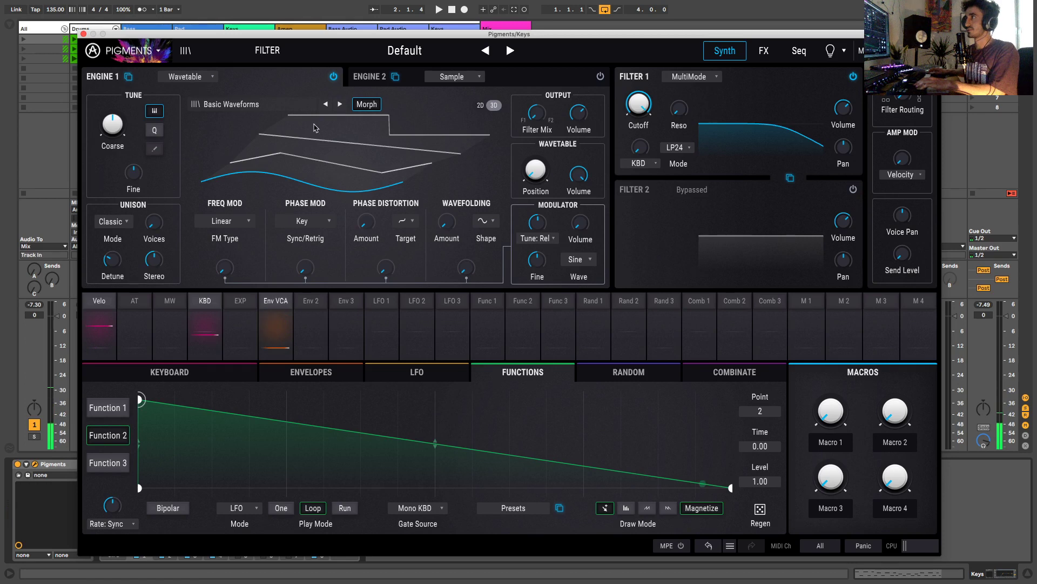
click(189, 76)
click(265, 116)
drag(296, 36, 238, 70)
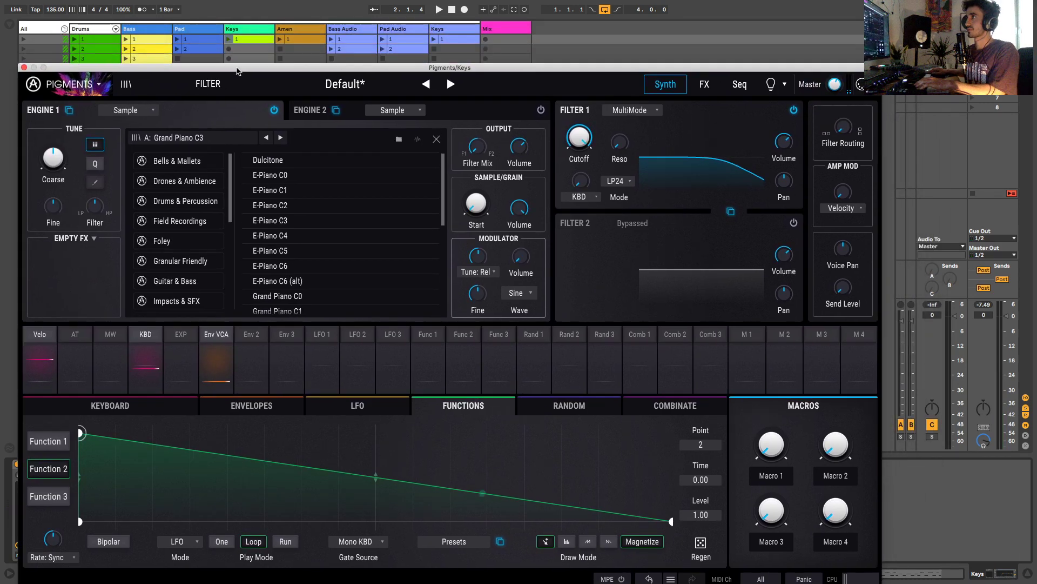
Step: Look through the sample categories and load Marimba C1 from Bells & Mallets into Engine 1
click(194, 161)
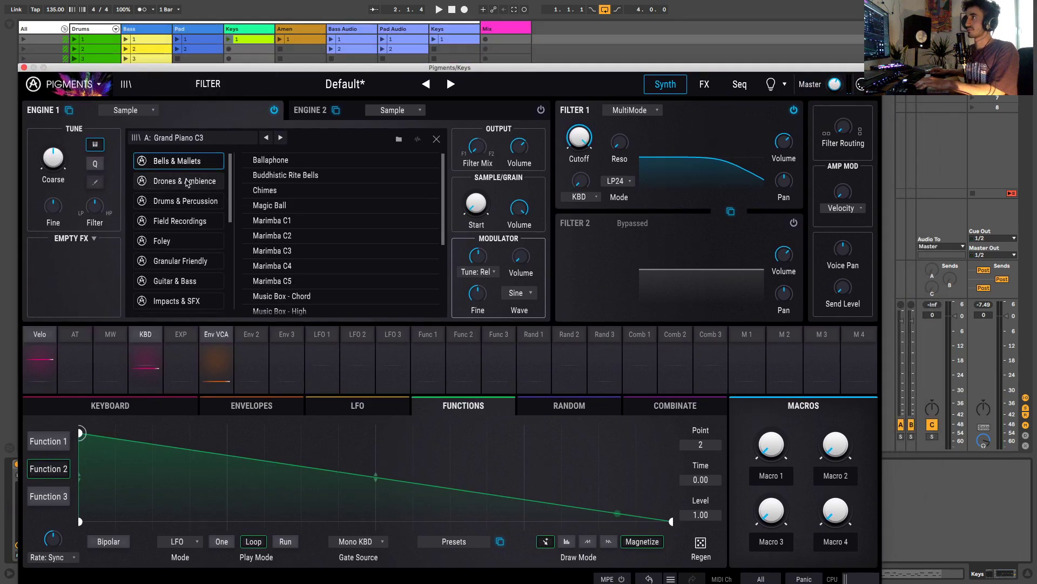
click(190, 181)
click(187, 201)
click(184, 222)
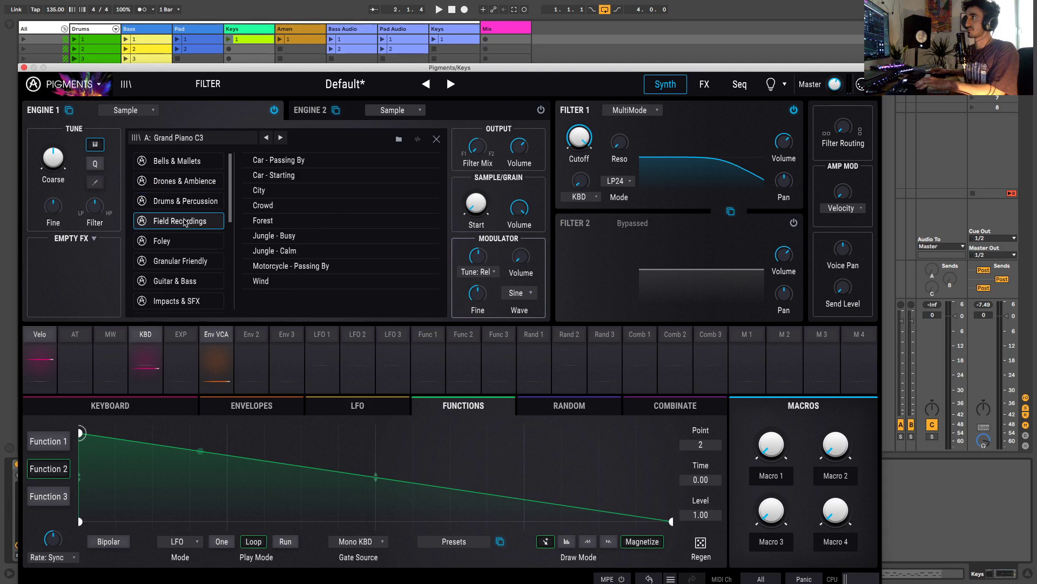
click(180, 166)
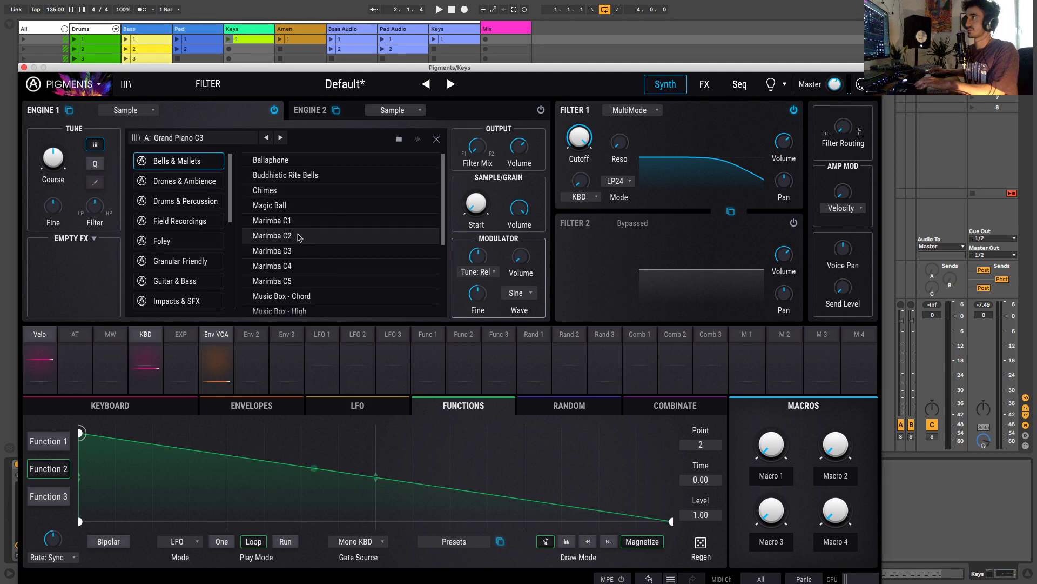
click(273, 220)
click(437, 139)
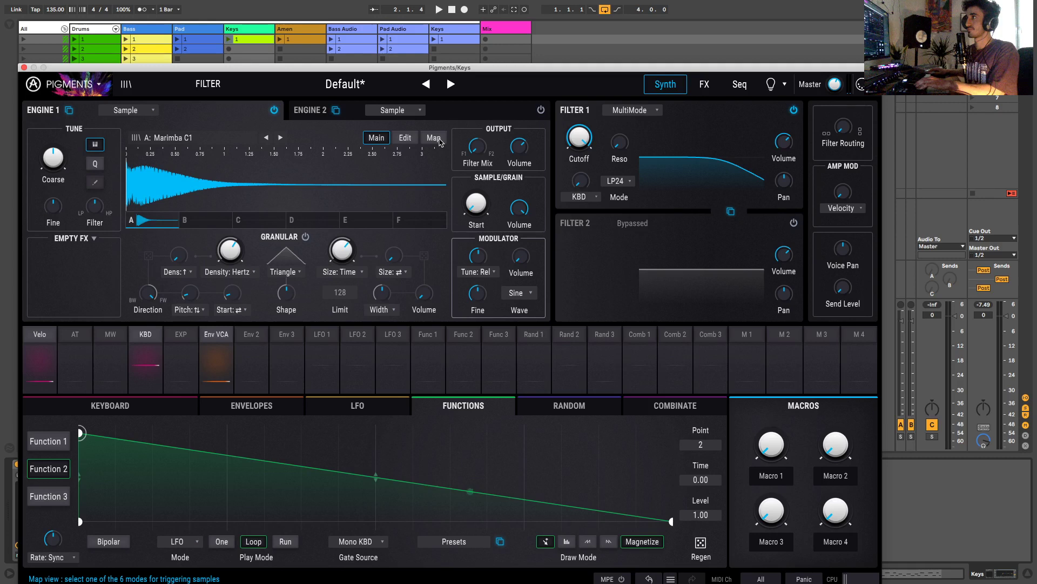
Step: Enable granular playback in Engine 1 and add random pitch to the grains
mouse_move(198, 294)
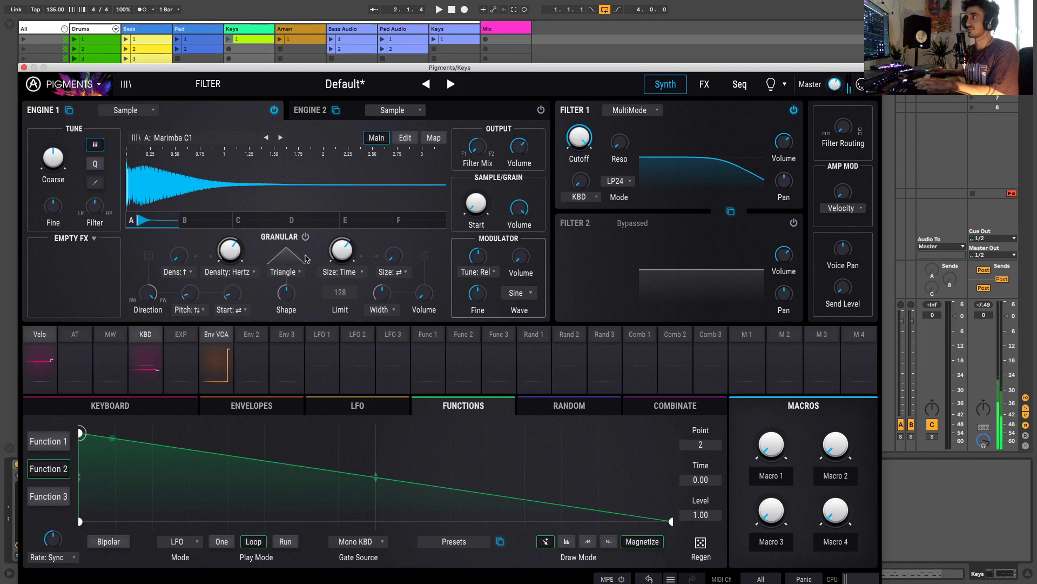
click(246, 311)
click(247, 311)
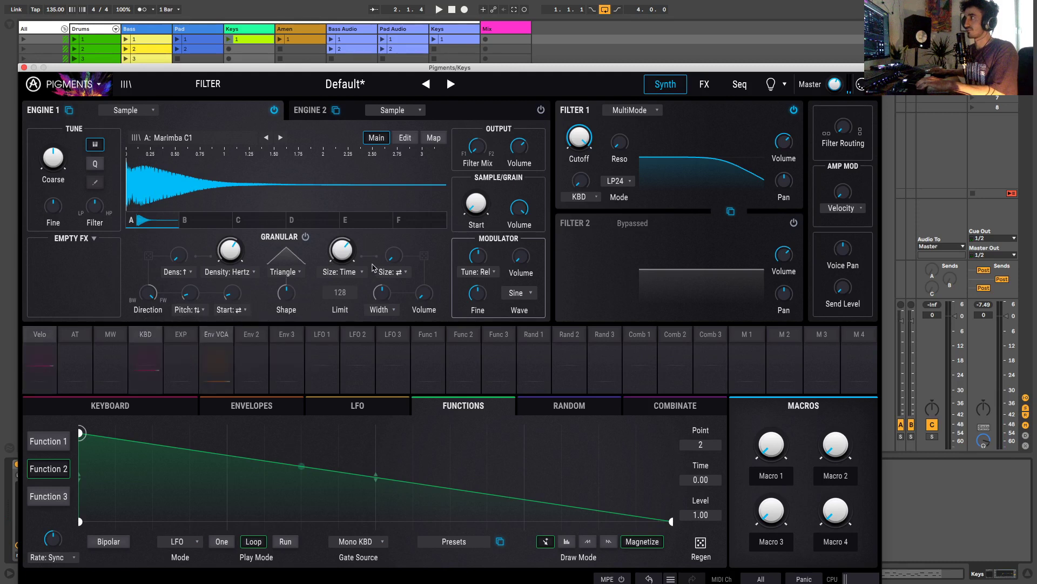
drag(233, 298, 205, 285)
click(199, 311)
click(199, 311)
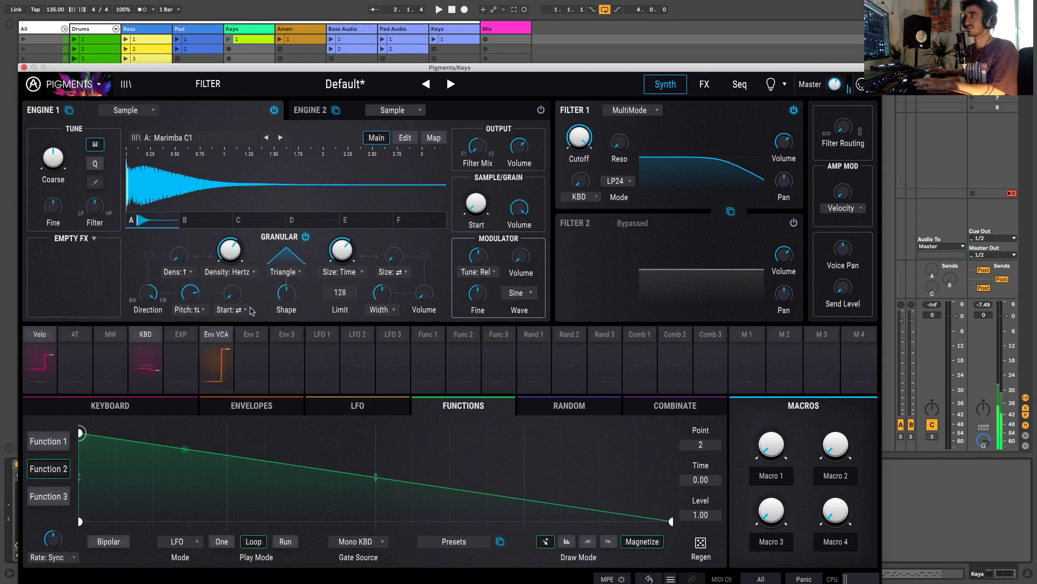
Step: Set the grains' random pitch to about 0.13 and random start to about 0.30, and lower the grain density
drag(192, 294, 192, 351)
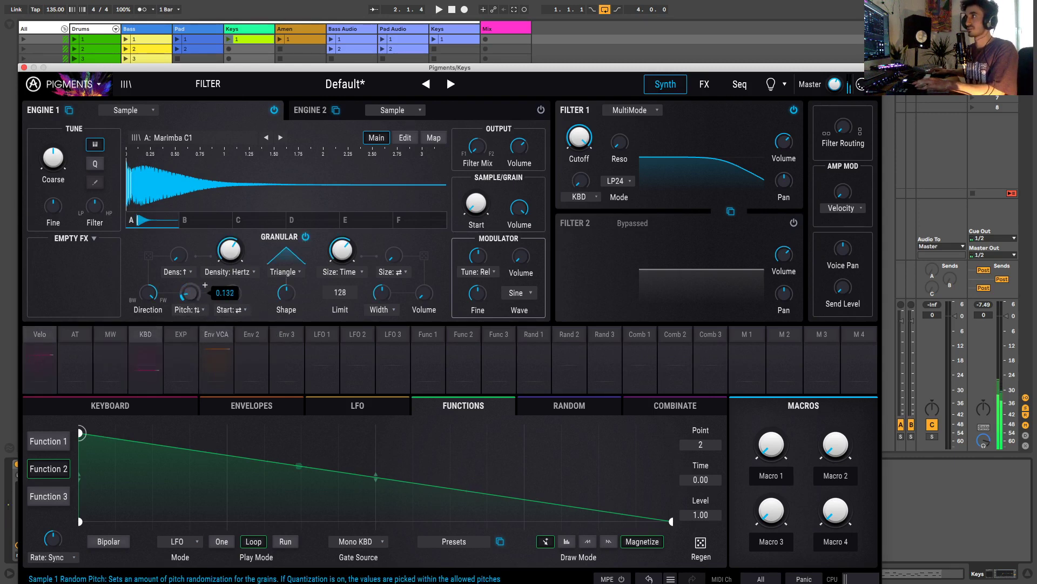
drag(231, 294, 230, 286)
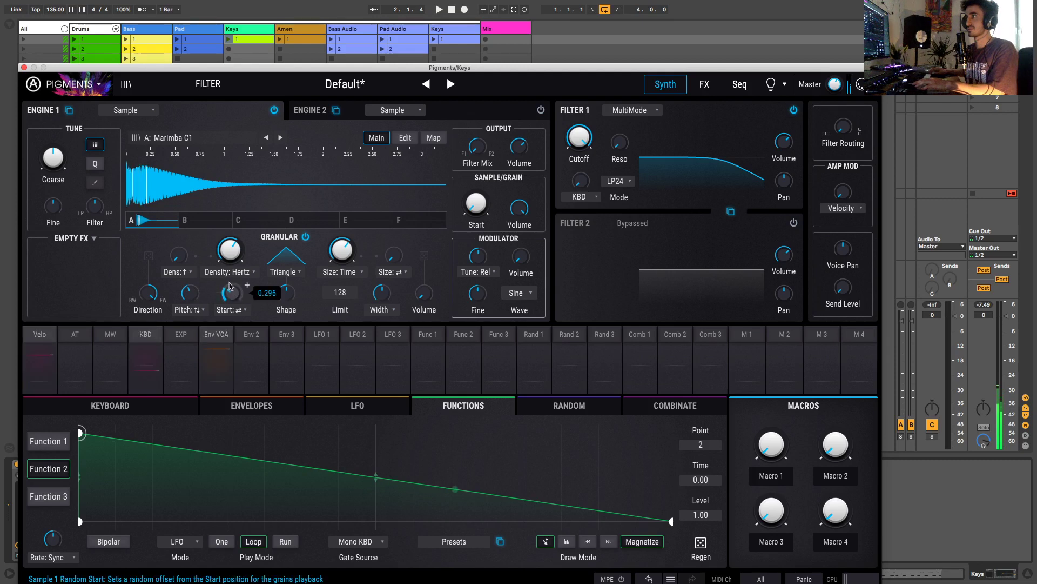
drag(234, 247, 235, 254)
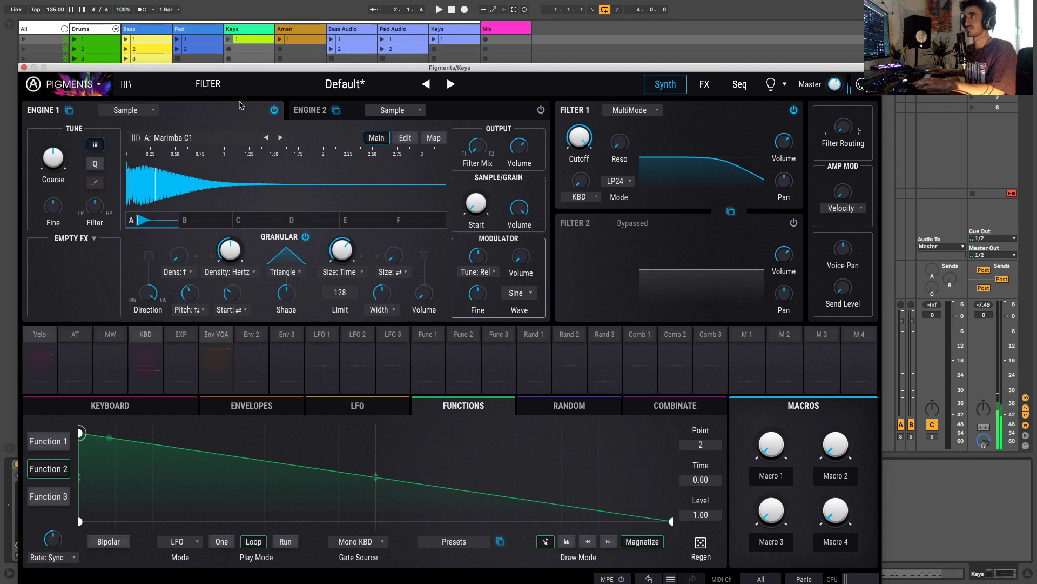
Step: Move the Pigments window slightly aside and show the Comb 1 to Comb 3 combinate modulators
drag(229, 69, 212, 71)
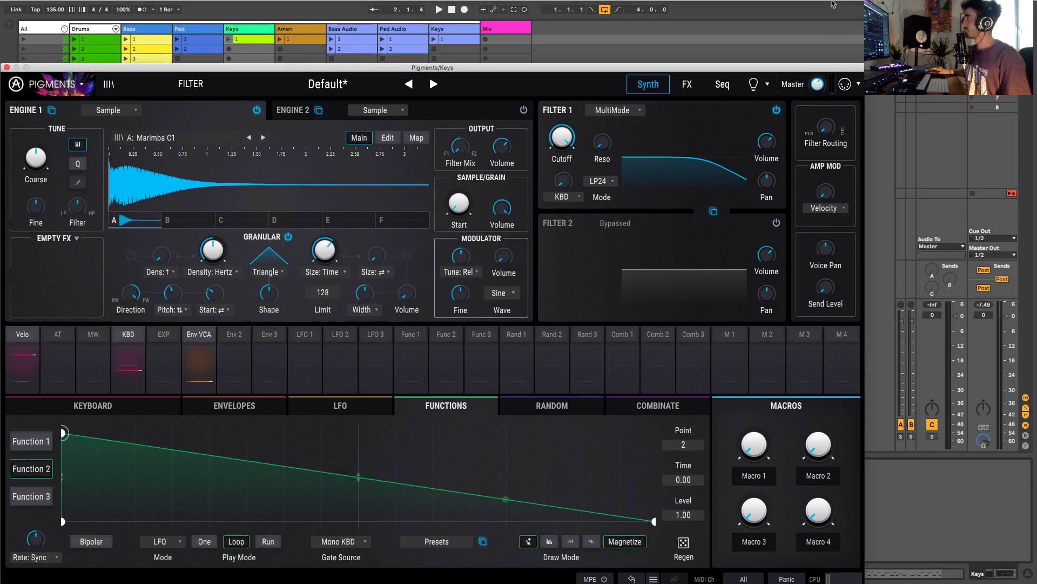
mouse_move(766, 6)
click(659, 411)
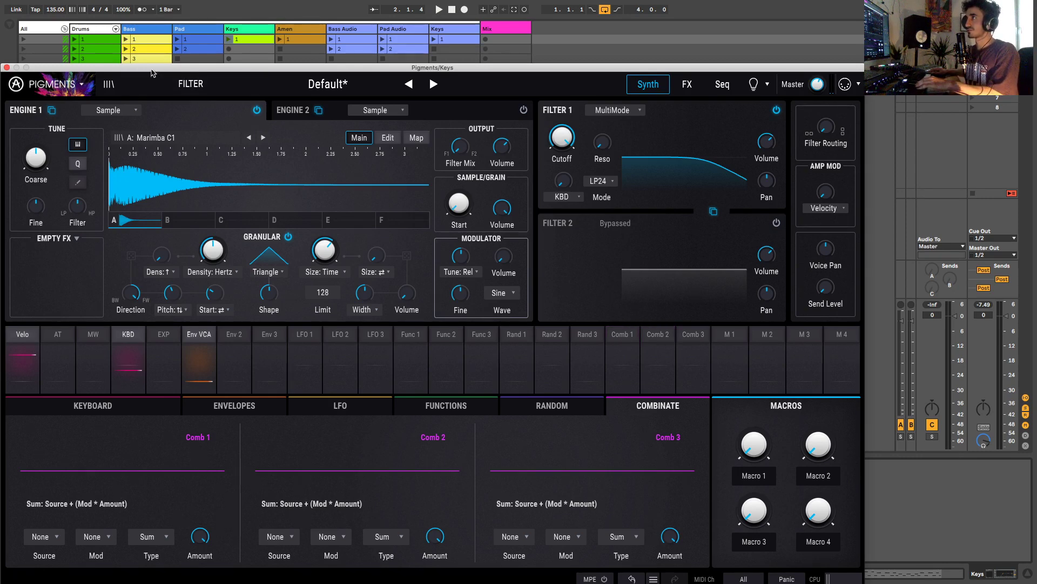
Step: Close the Keys track's Pigments window and freeze the Keys track
click(7, 68)
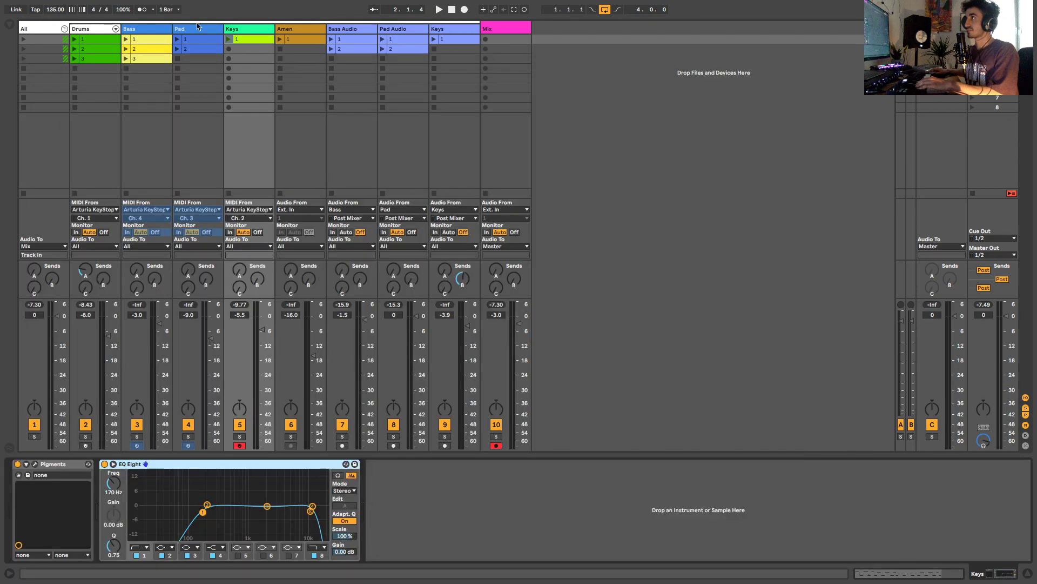
right_click(259, 28)
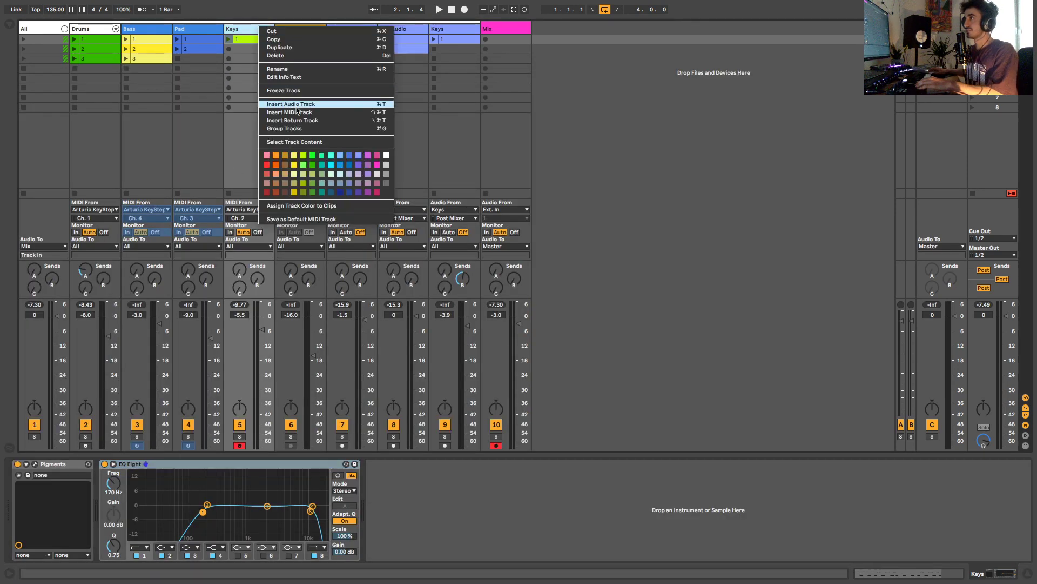
click(310, 91)
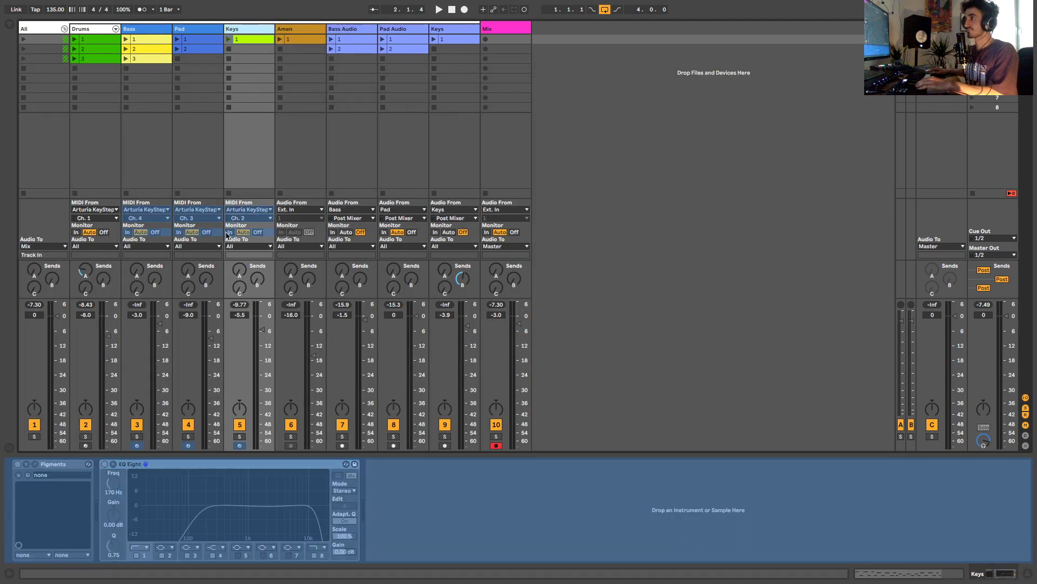
Step: Unfreeze the Bass track and arm both the Bass and Mix tracks for recording
right_click(151, 30)
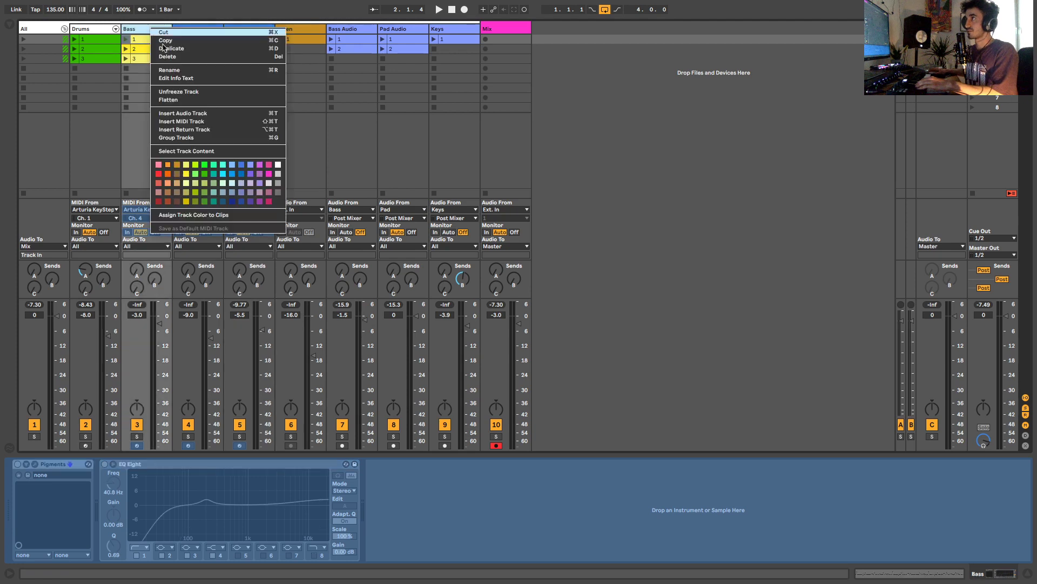
click(179, 92)
click(136, 446)
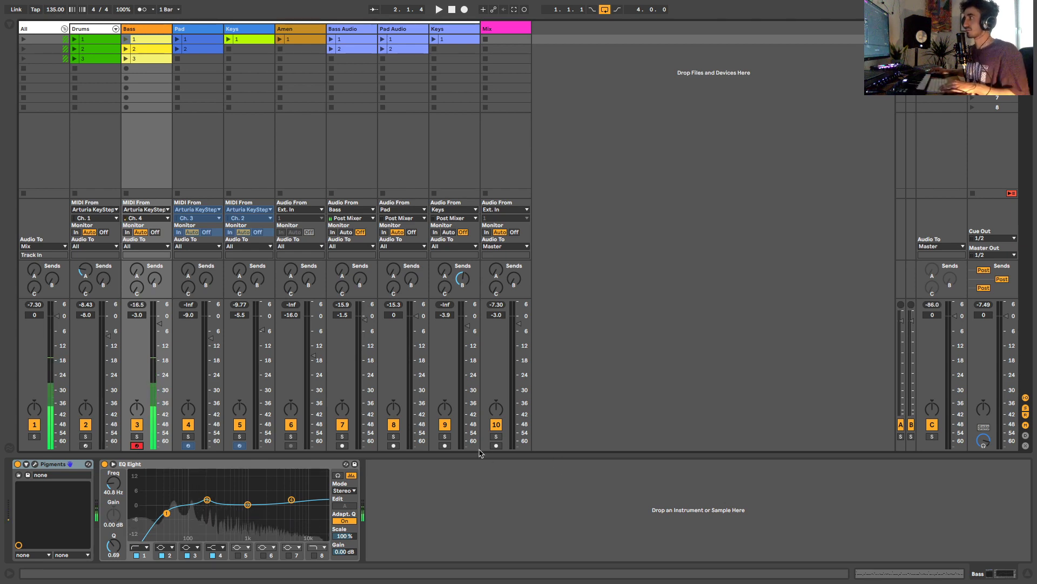
click(496, 445)
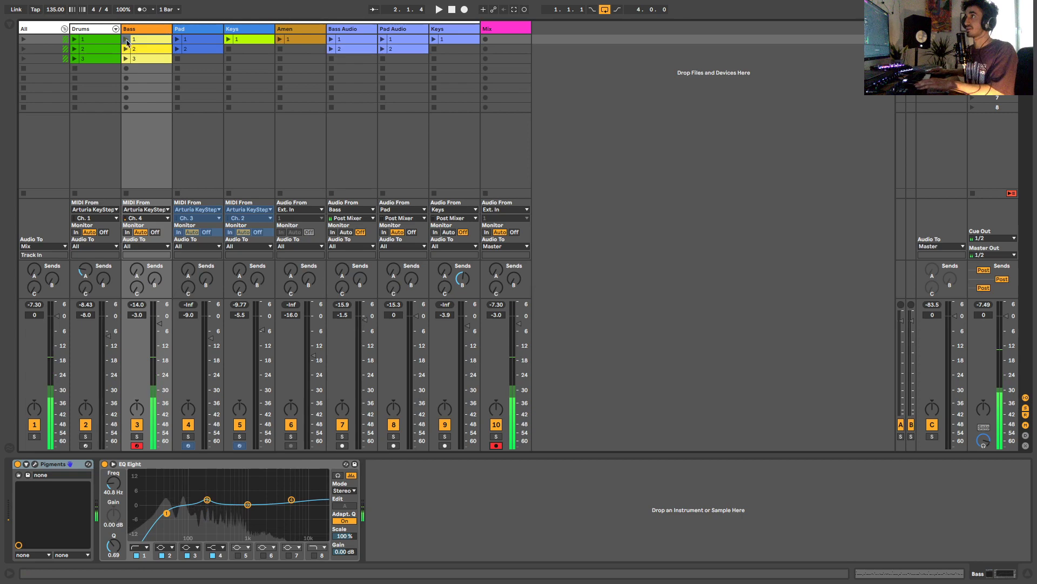
Step: Open the Bass track's Pigments at its combinate modulators and check which parameter LFO 2 modulates
click(34, 464)
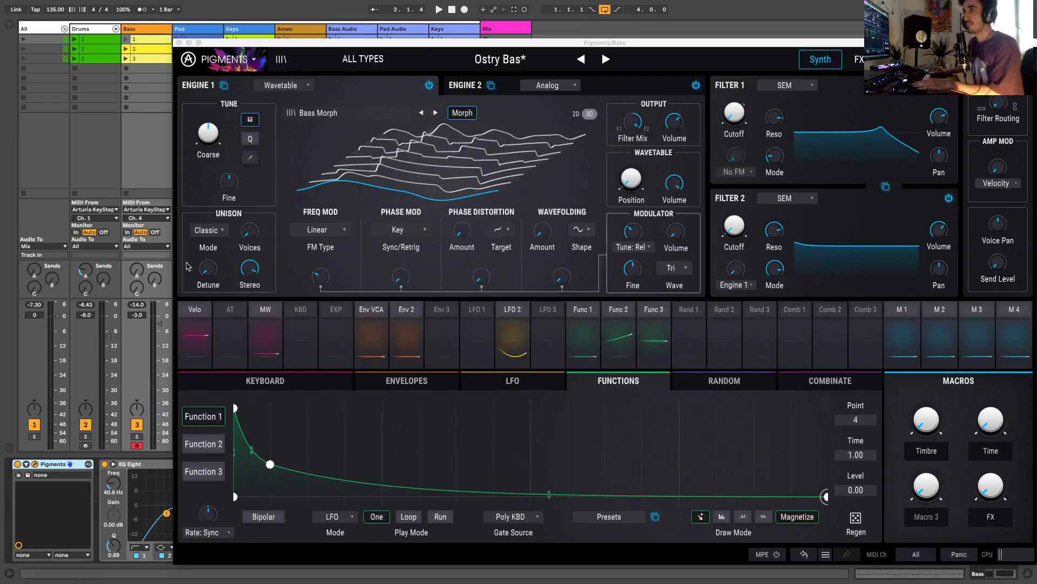
drag(467, 44, 294, 62)
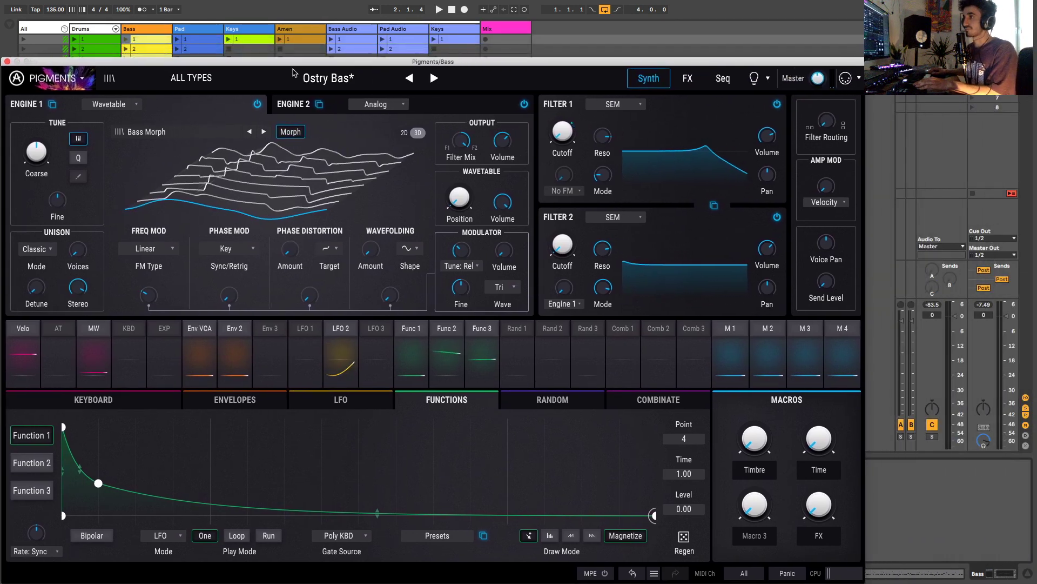
click(658, 399)
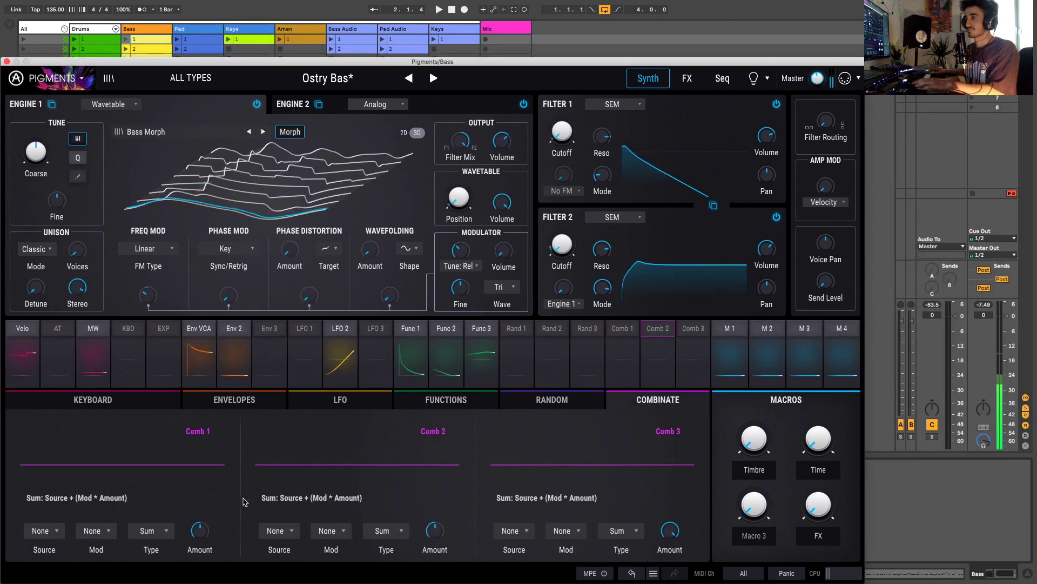
click(345, 332)
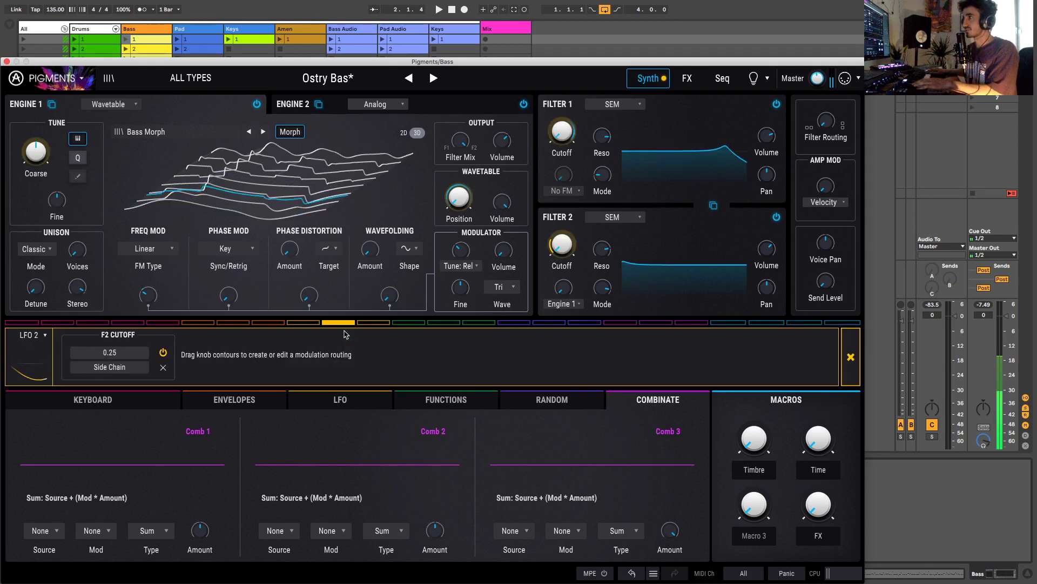
click(850, 356)
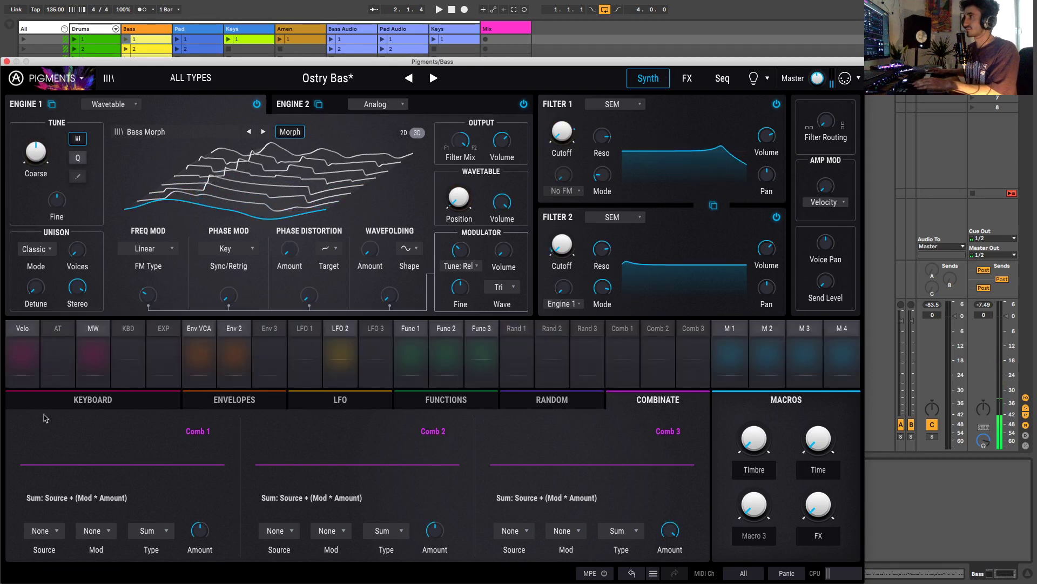
Step: Set the Comb 1 modulator's type to Remap with LFO 2 as its source
click(165, 530)
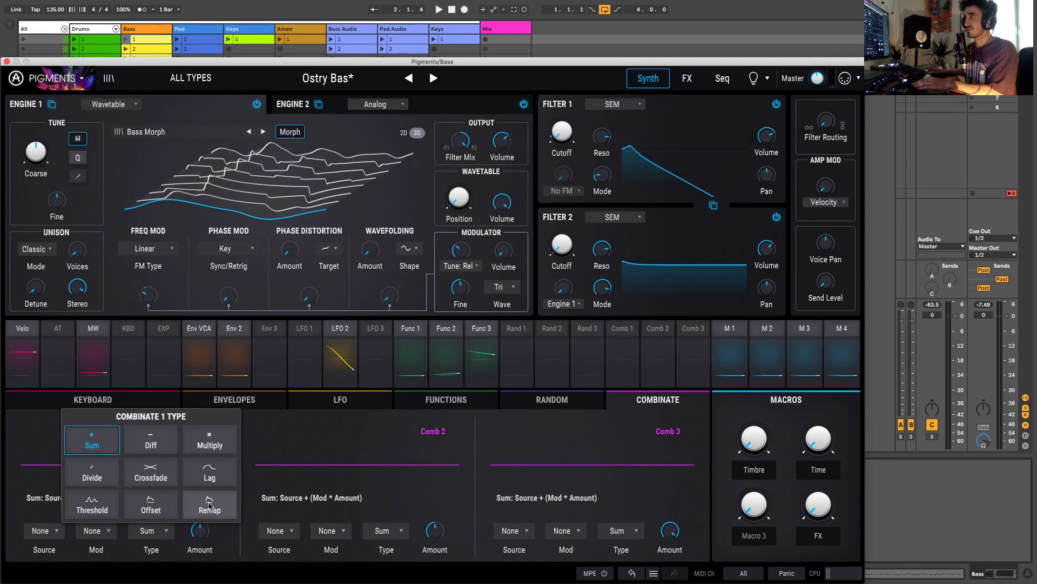
click(209, 507)
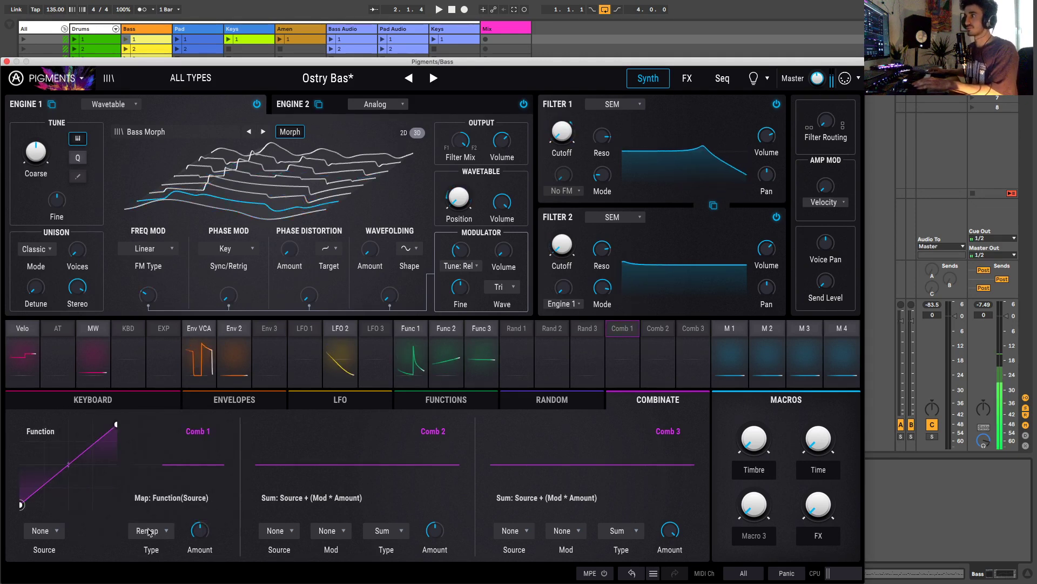
click(52, 534)
click(48, 531)
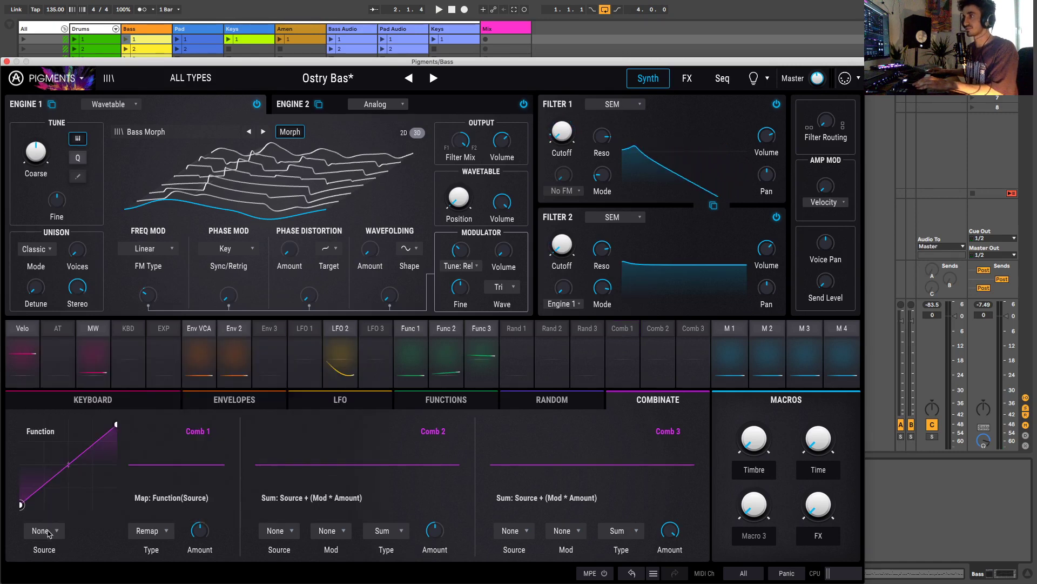
click(49, 532)
click(290, 411)
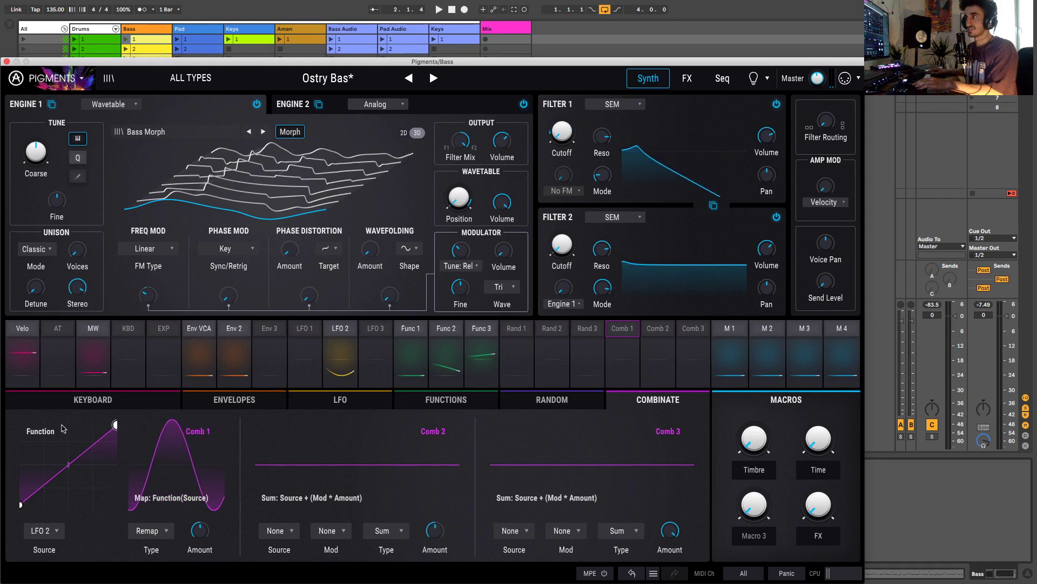
Step: Reshape Comb 1's remap function into a jagged multi-point zigzag curve by adding and moving points, then hide the plug-in window
drag(119, 425, 113, 427)
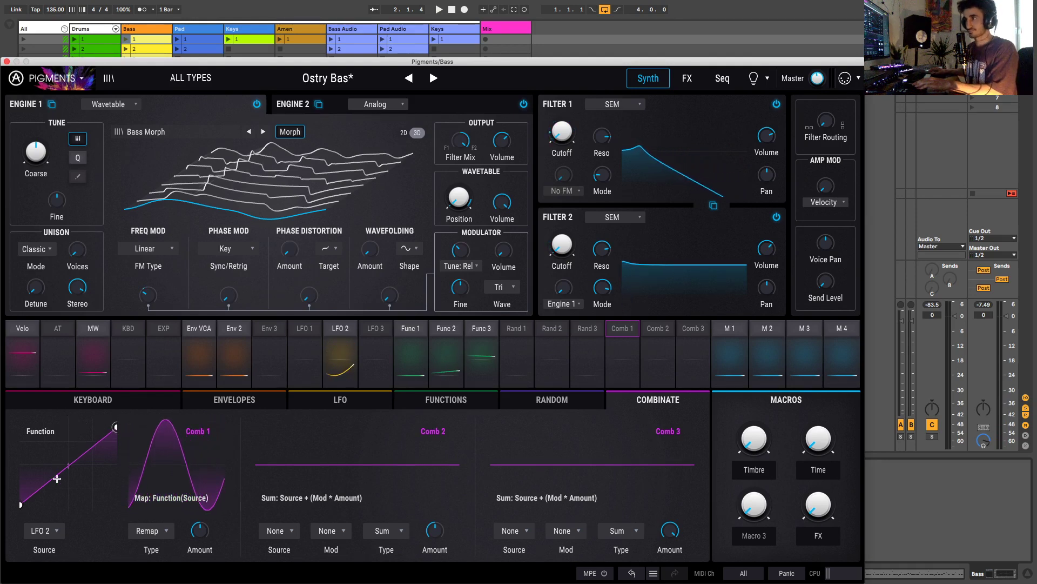
mouse_move(57, 477)
mouse_down()
mouse_move(44, 445)
mouse_move(81, 505)
mouse_move(81, 447)
mouse_move(54, 491)
mouse_up()
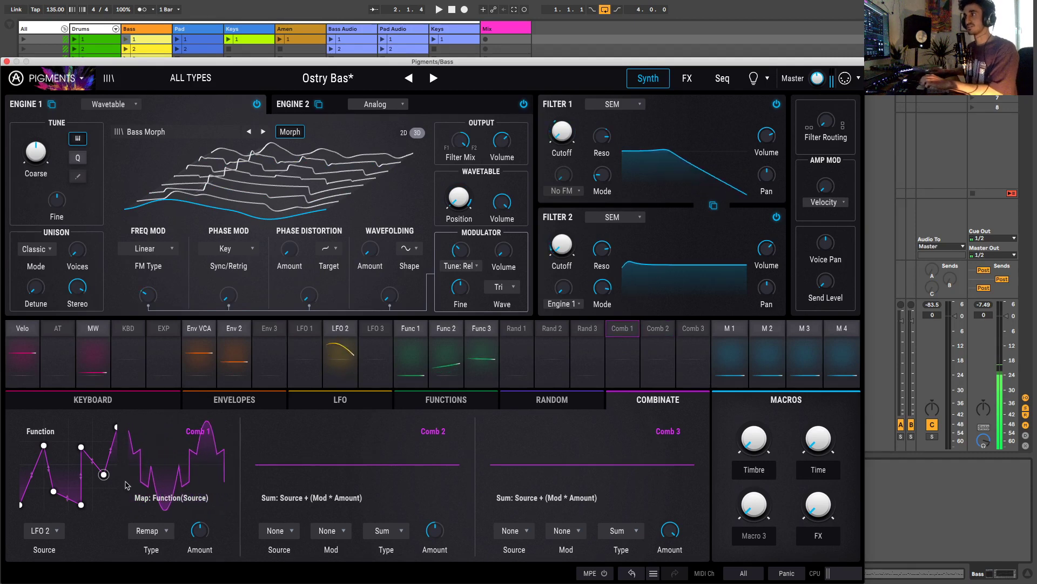
drag(44, 445, 38, 444)
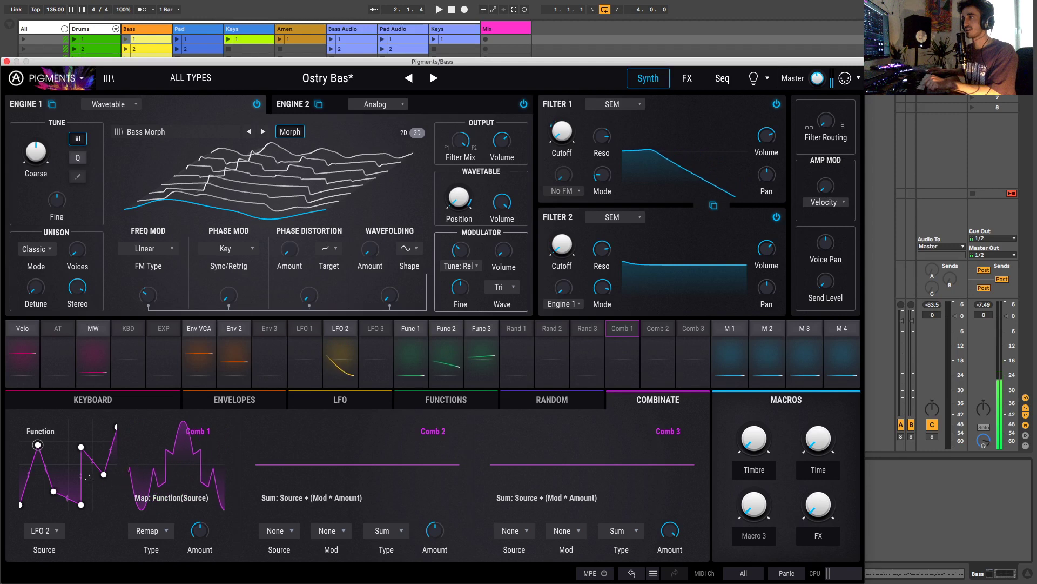
drag(54, 491, 67, 468)
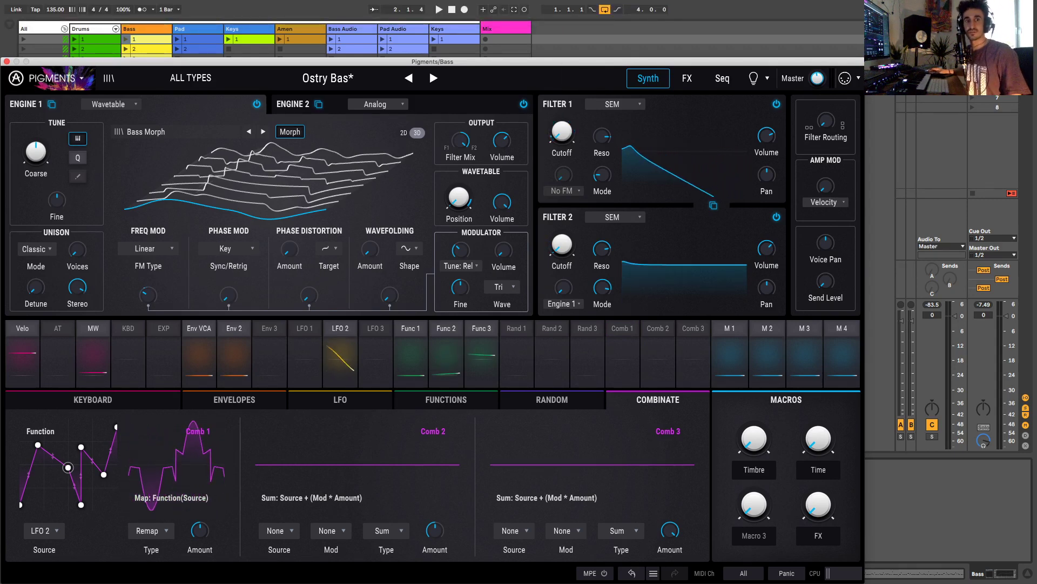
key(super+alt+p)
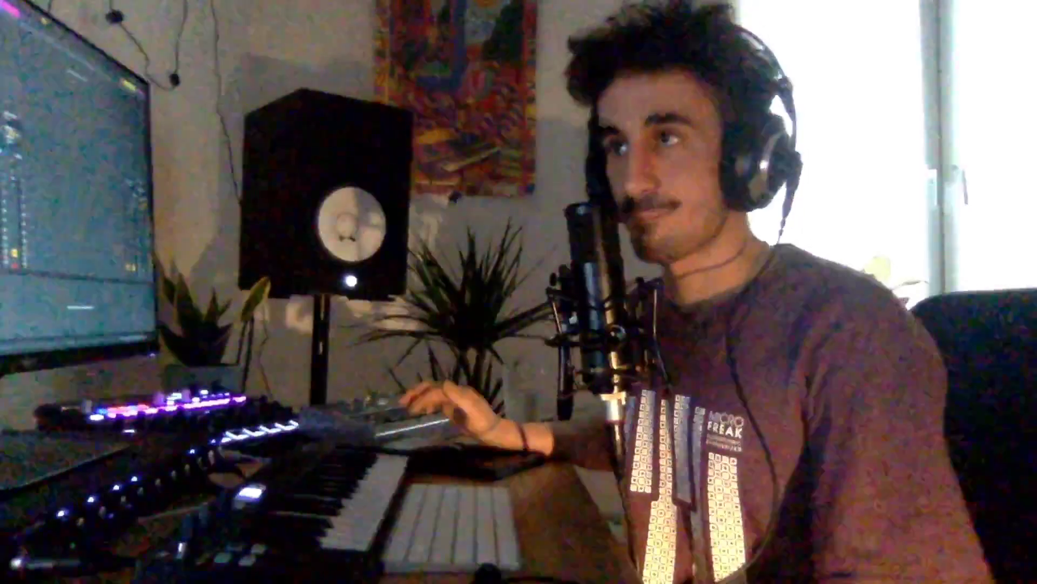